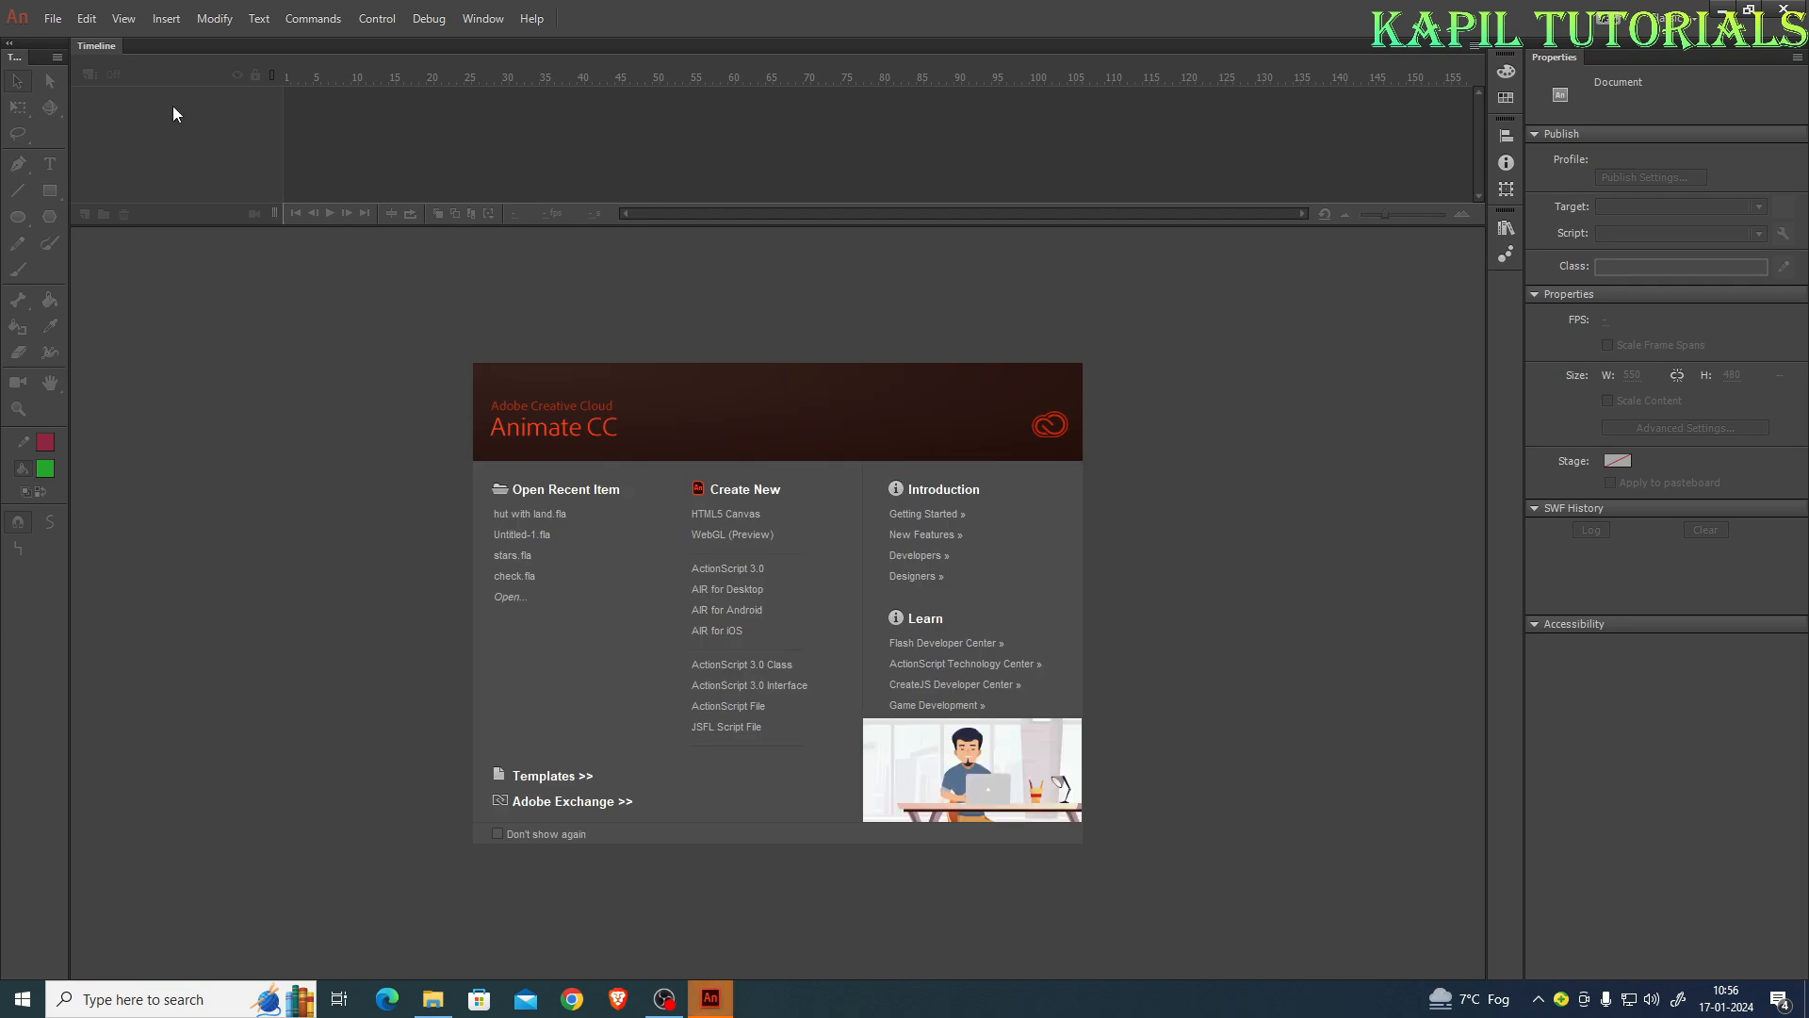
Create a new ActionScript 3.0 document with a 550 × 400 px stage and fit the stage in the window
{"action": "left_click", "coordinate": [57, 19]}
{"action": "left_click", "coordinate": [64, 37]}
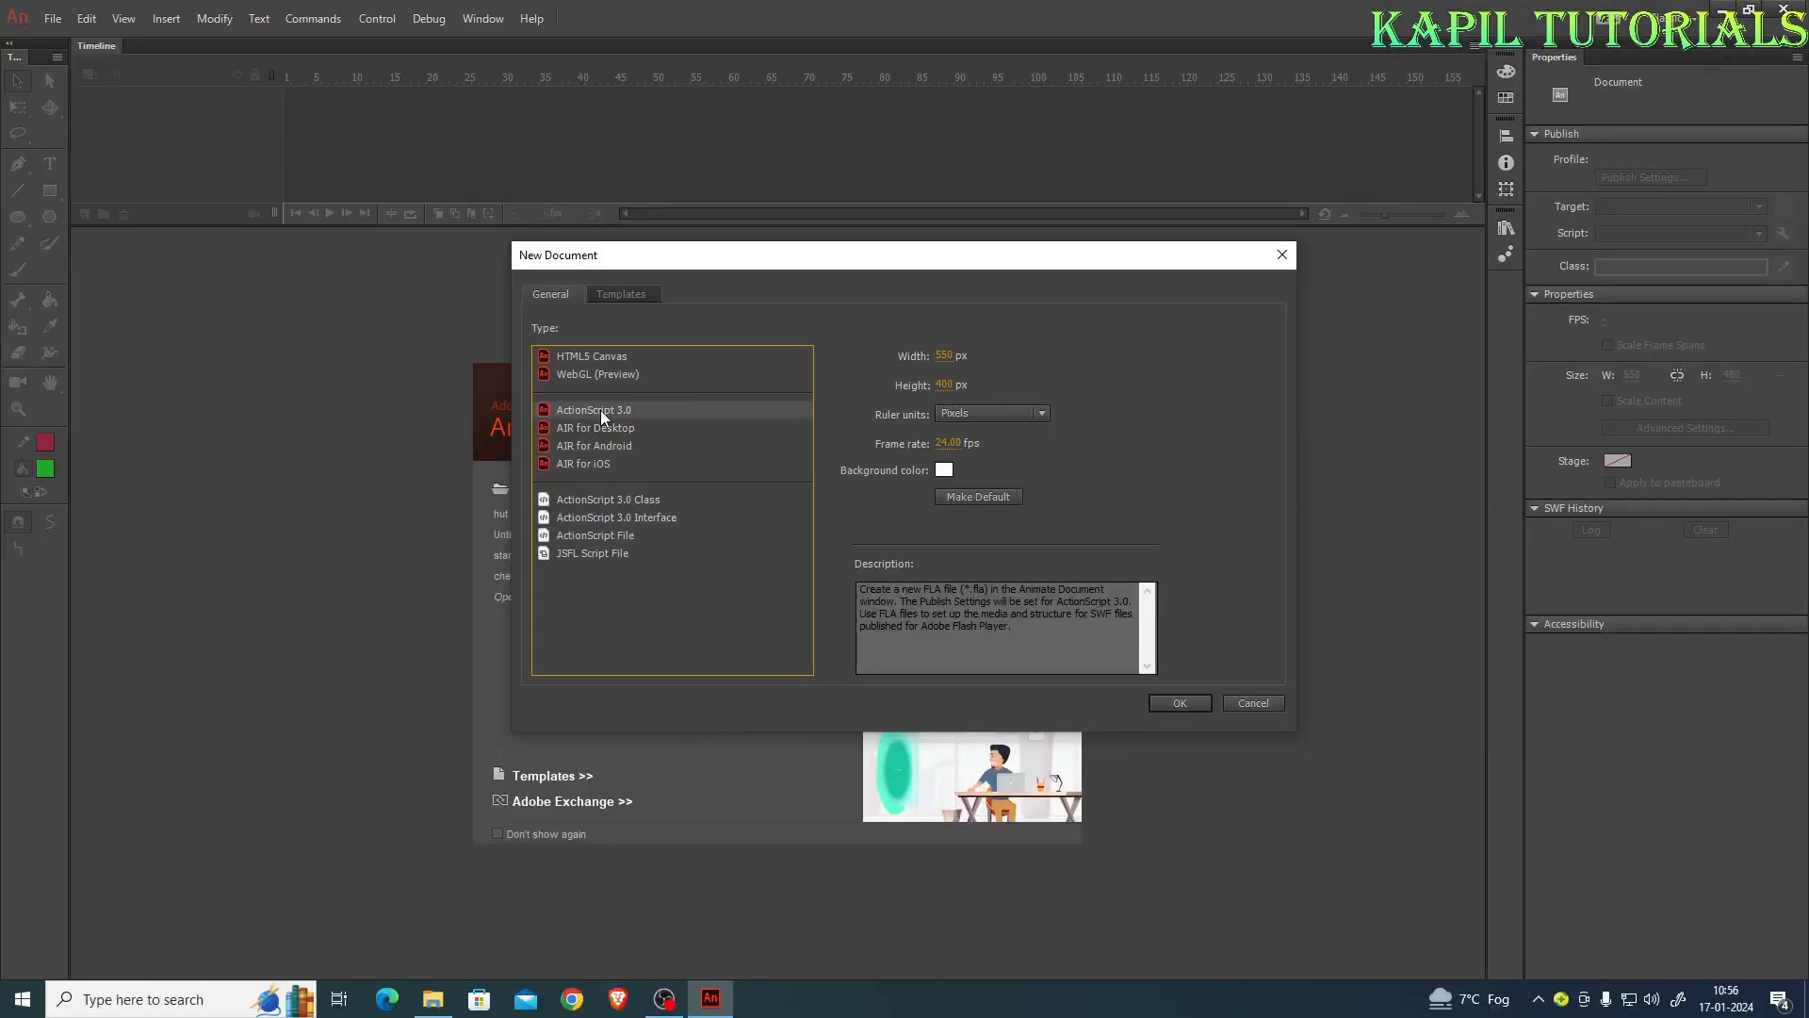
{"action": "left_click", "coordinate": [1765, 999]}
{"action": "left_click", "coordinate": [1179, 704]}
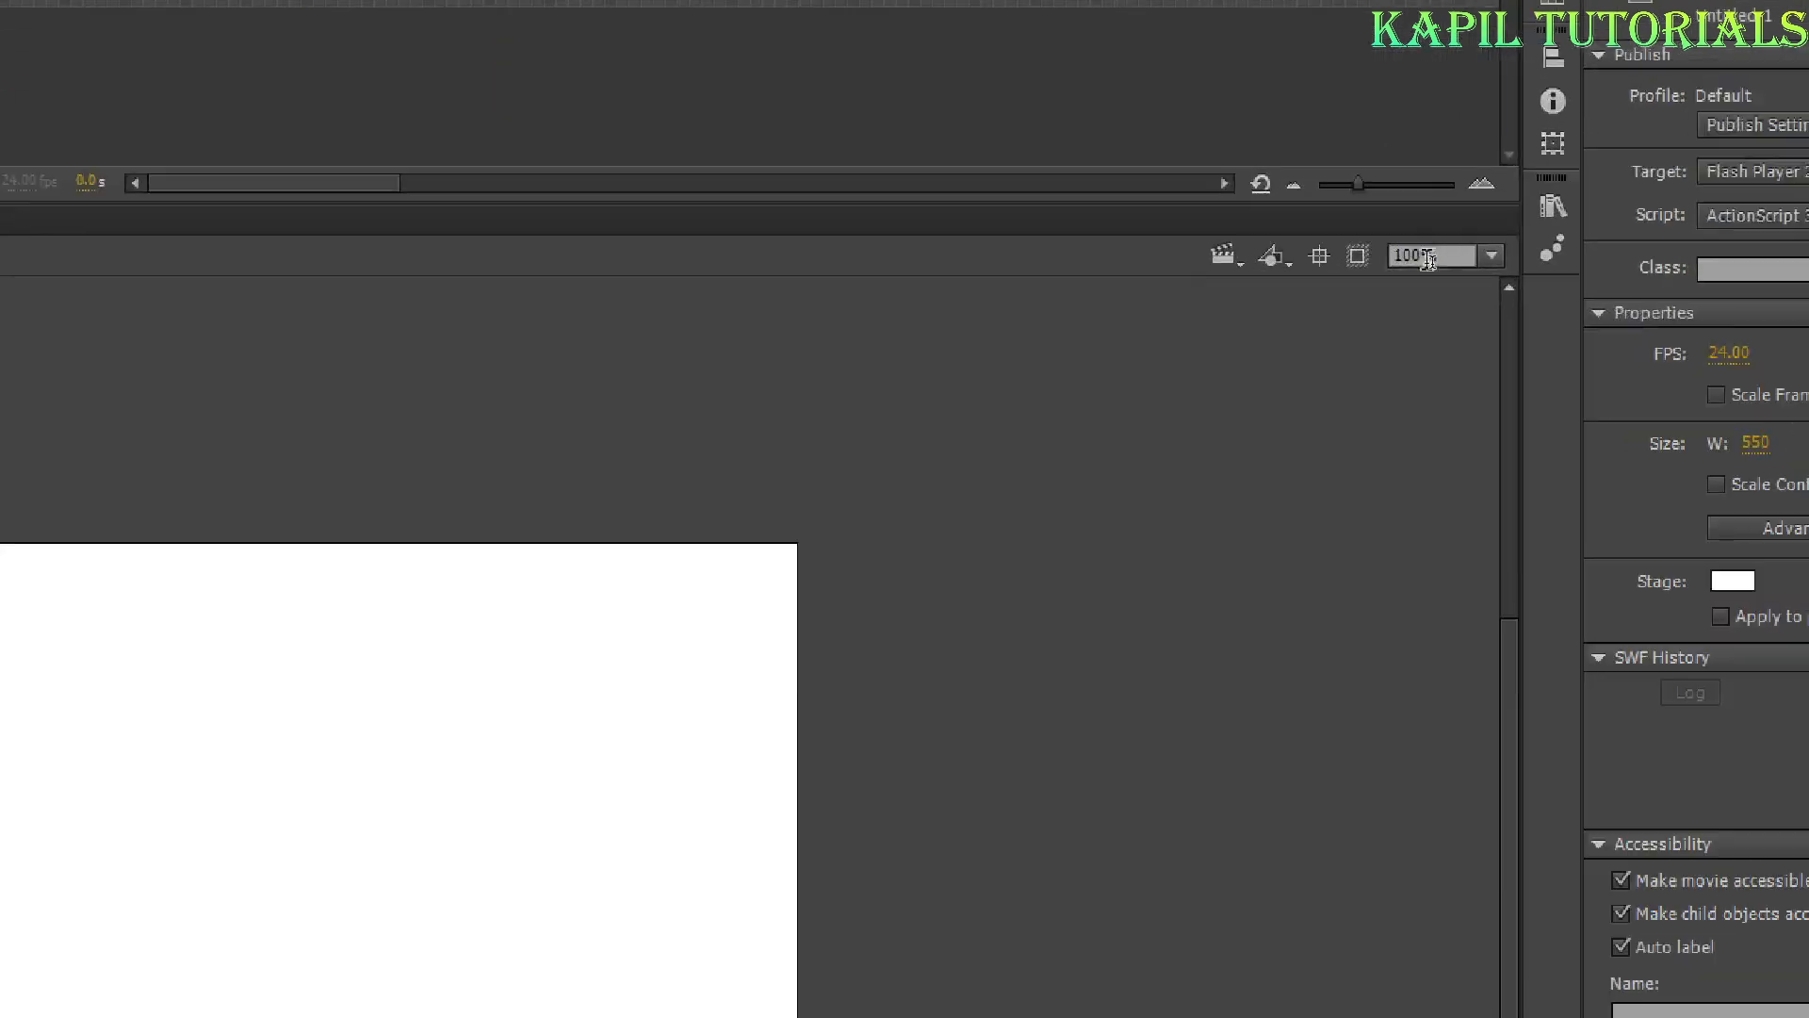
{"action": "left_click", "coordinate": [1468, 259]}
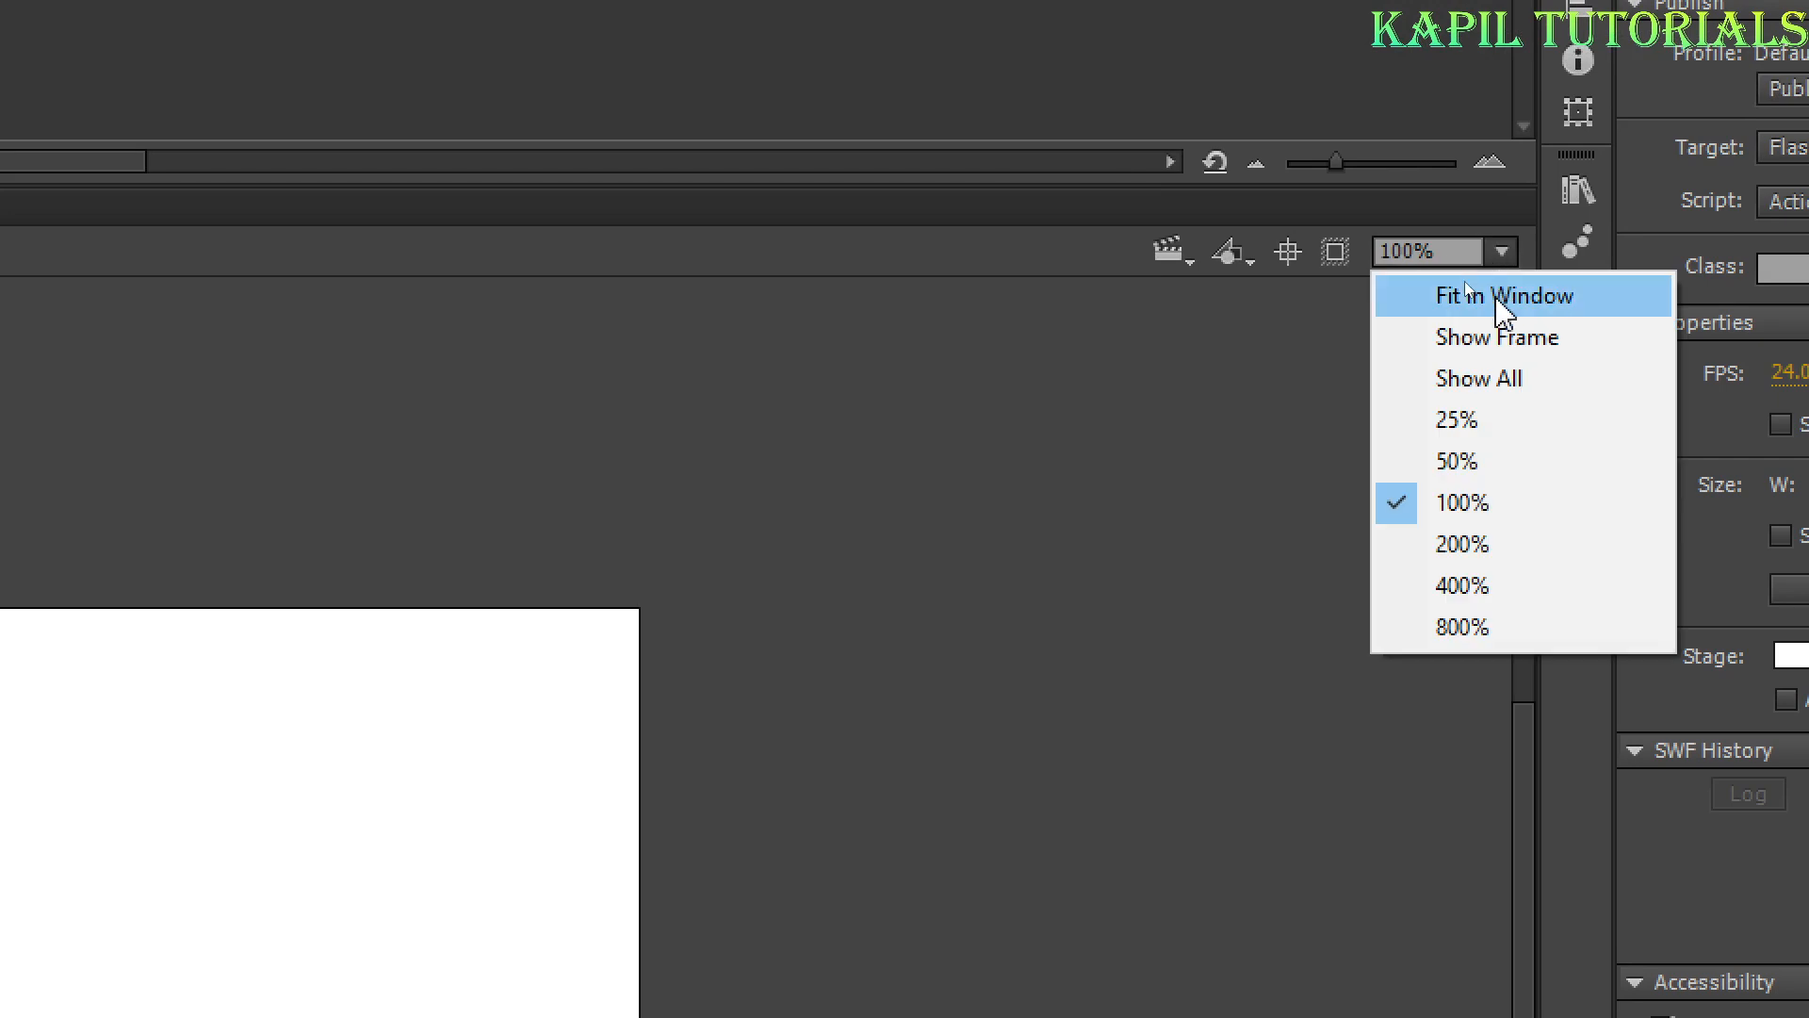
{"action": "left_click", "coordinate": [1502, 296]}
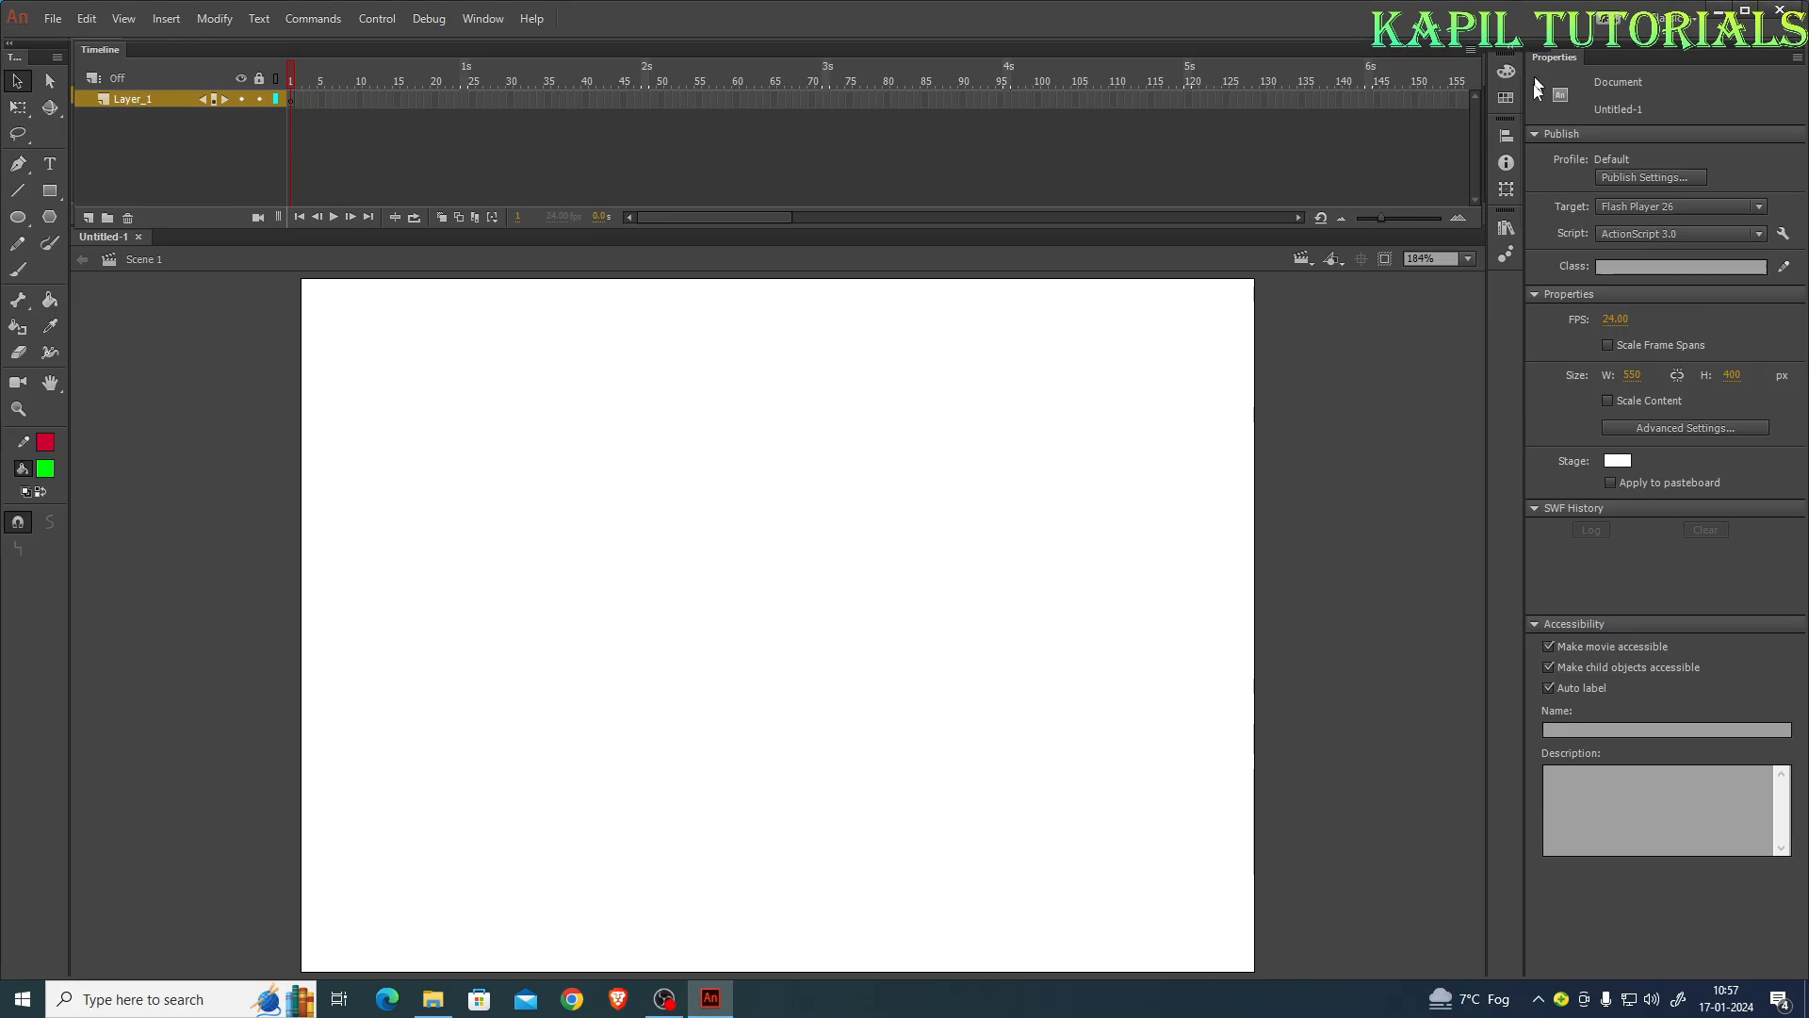
Restore the application window down, choose the Classic workspace, and maximize the window again
{"action": "left_click_drag", "start_coordinate": [1692, 21], "coordinate": [1459, 271]}
{"action": "left_click", "coordinate": [1587, 278]}
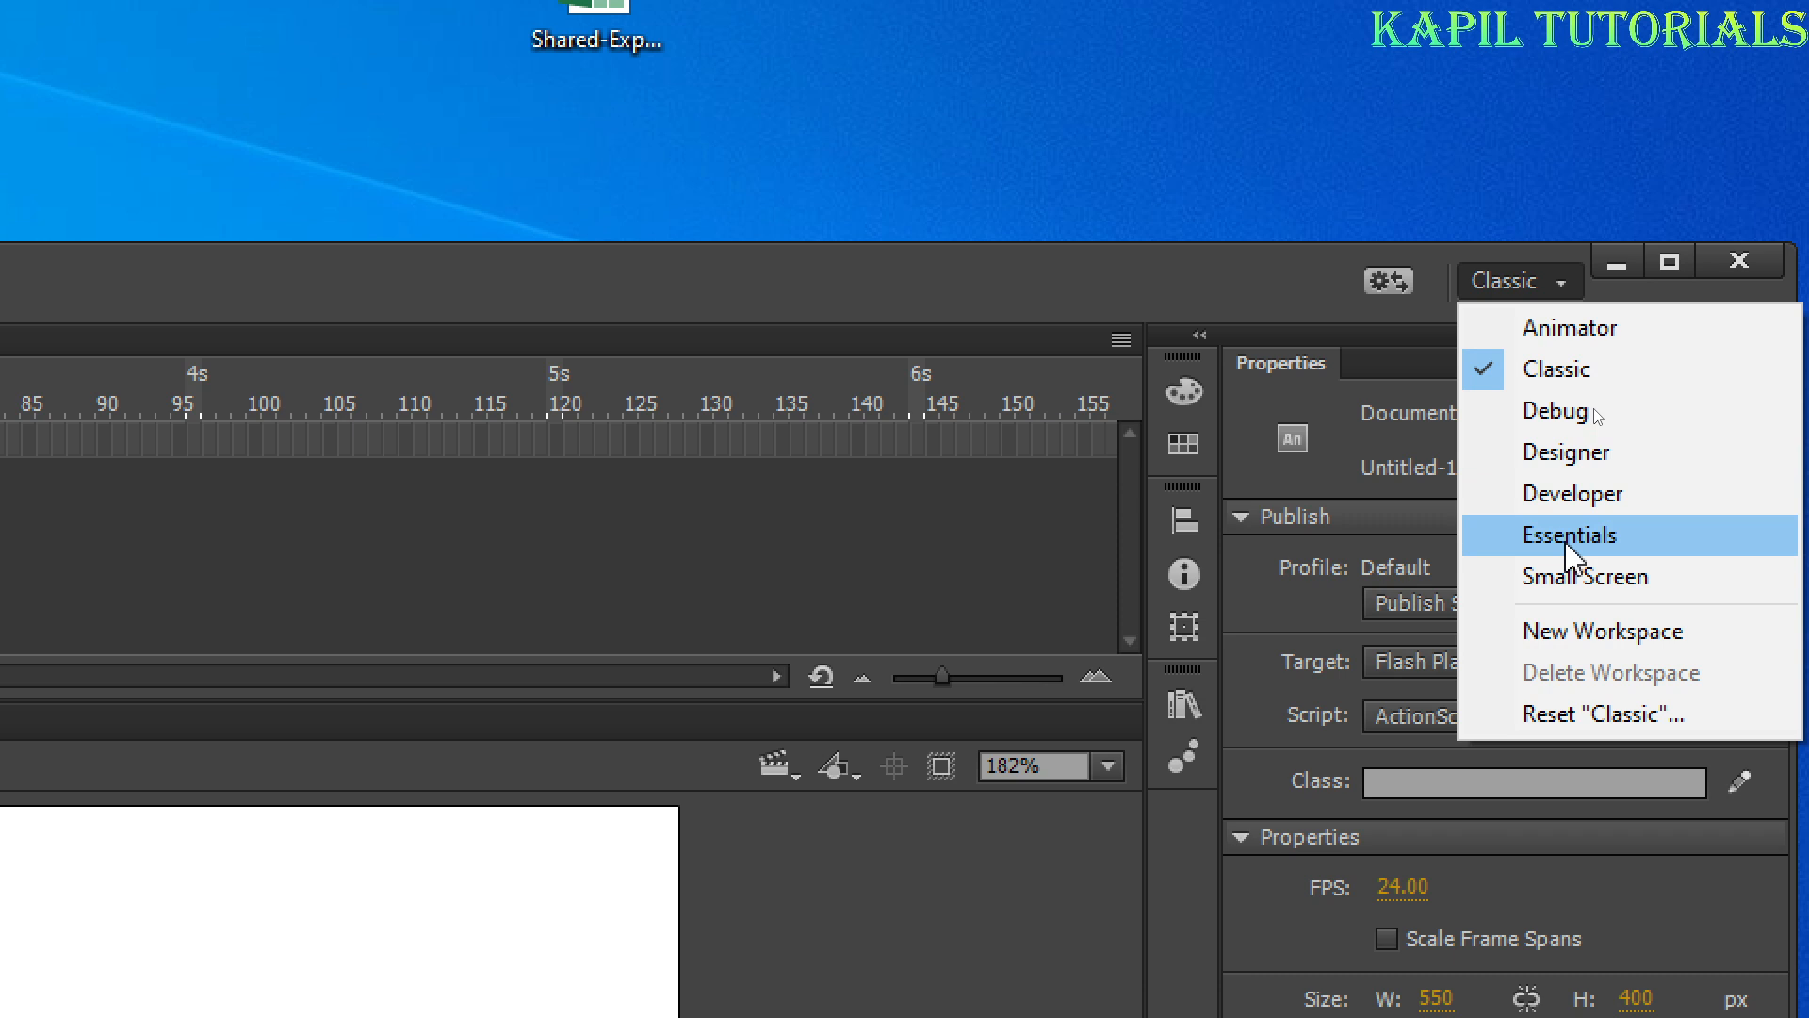
{"action": "left_click", "coordinate": [1564, 372]}
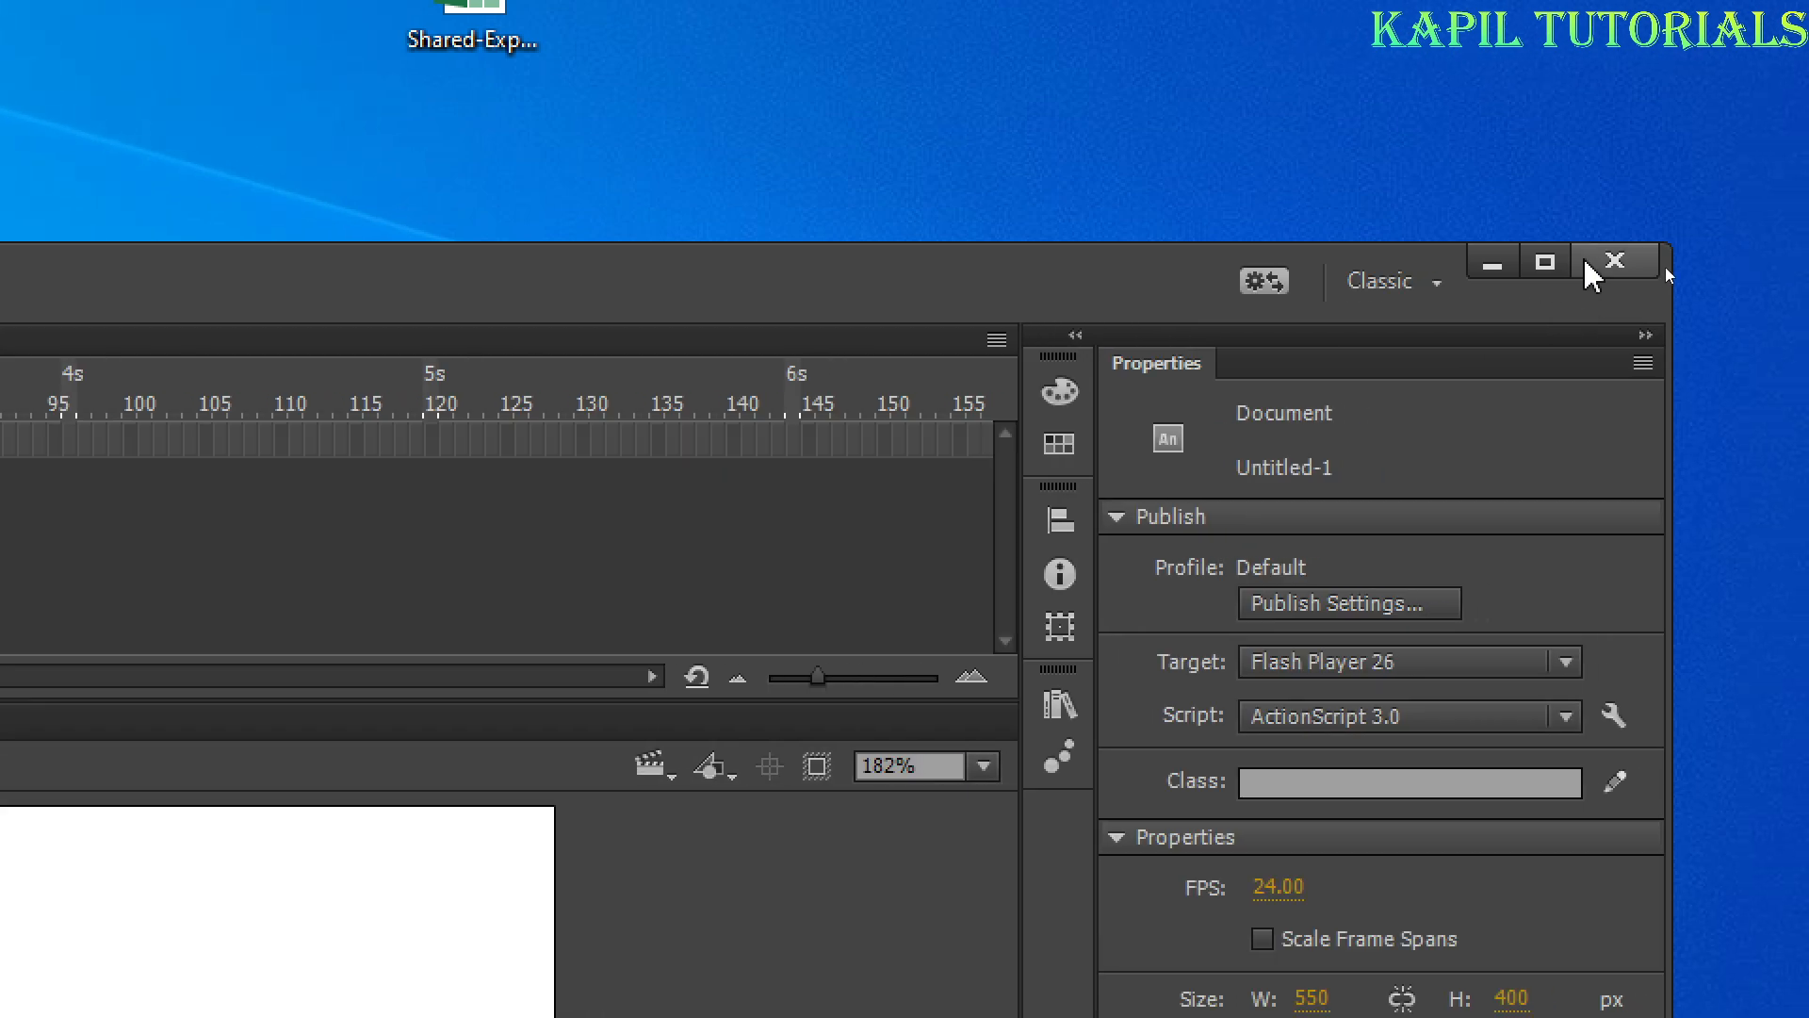
{"action": "left_click", "coordinate": [1543, 263]}
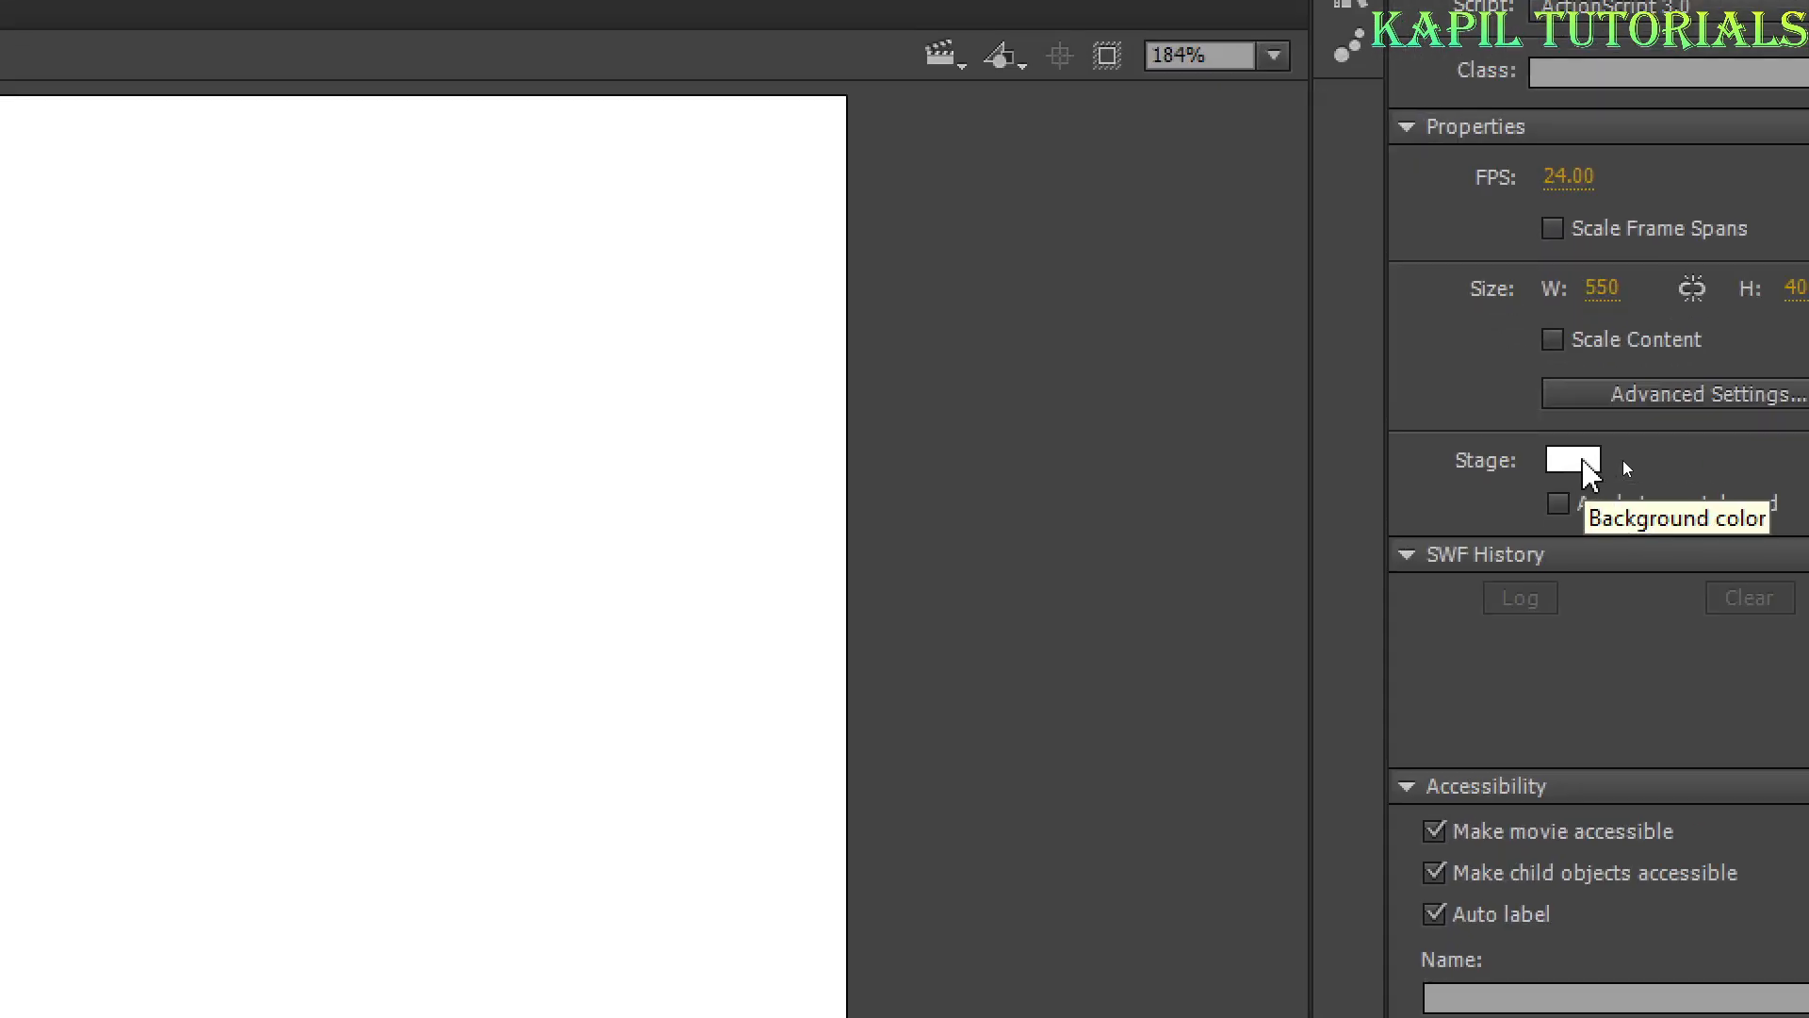
Set the stage background color to cyan (#00FFFF)
{"action": "left_click", "coordinate": [1618, 461]}
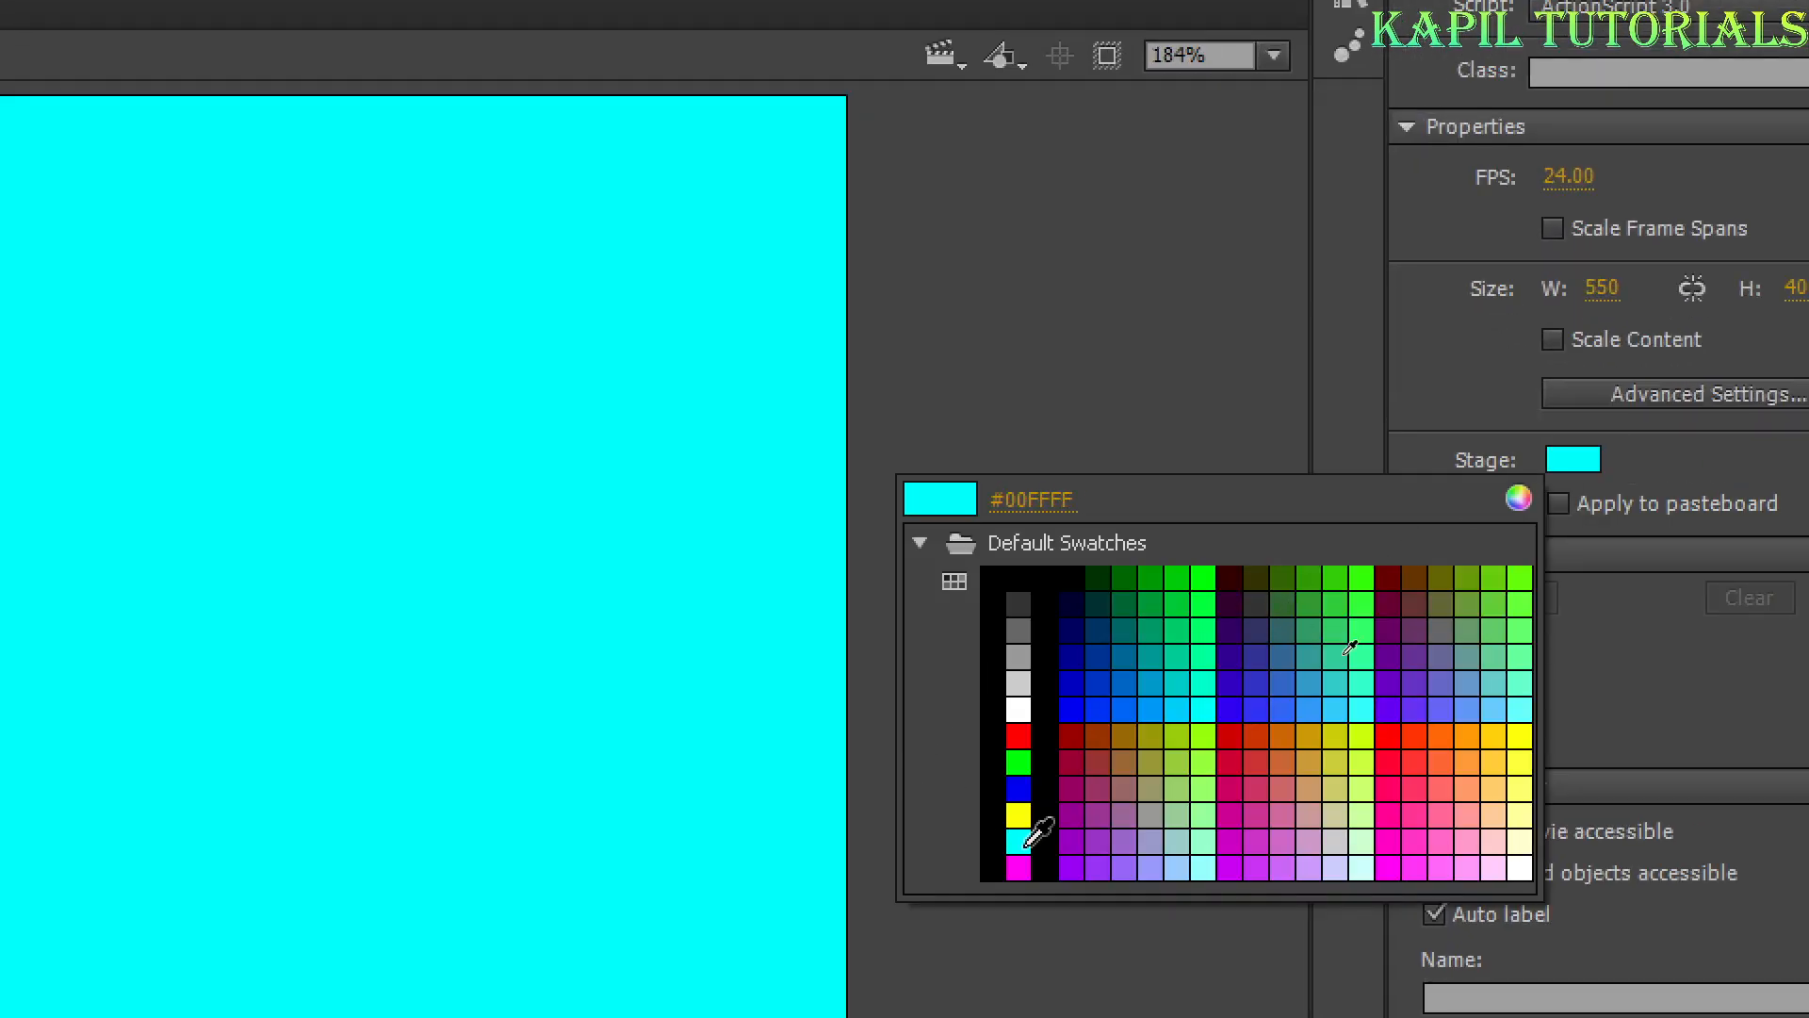
{"action": "left_click", "coordinate": [1018, 841]}
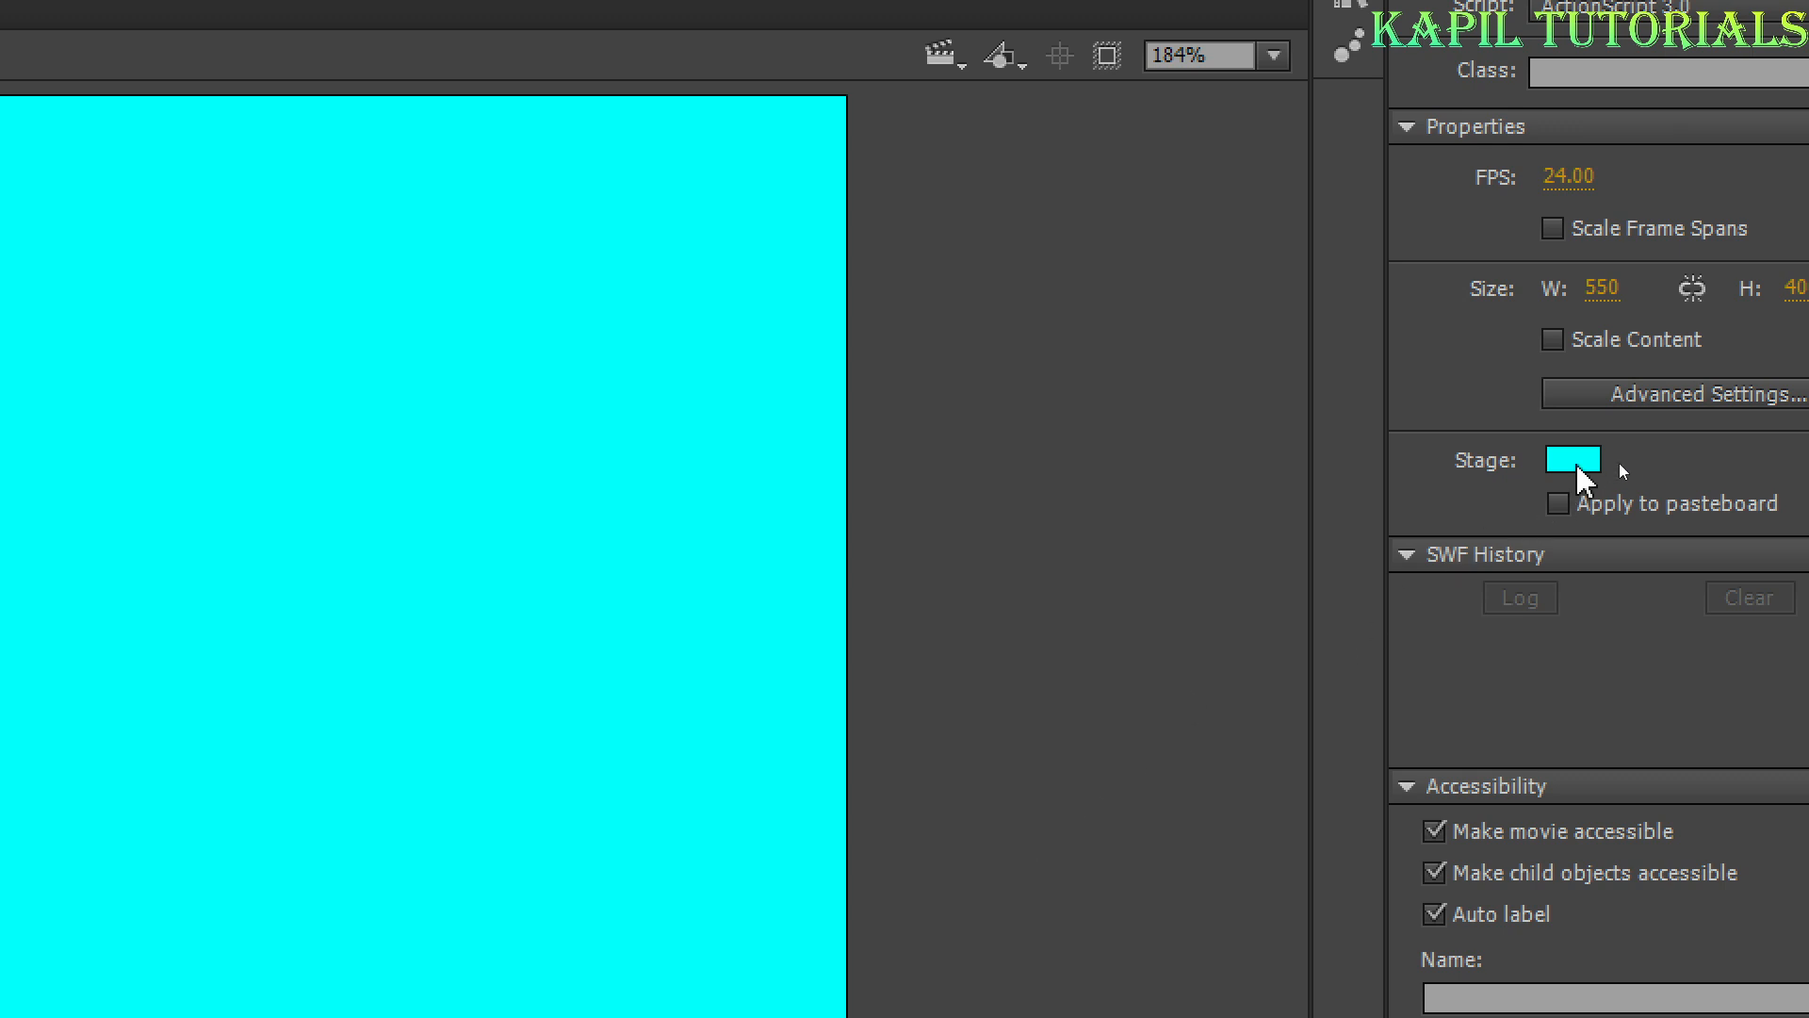
Hide the Properties panel and show it again
{"action": "left_click", "coordinate": [483, 19]}
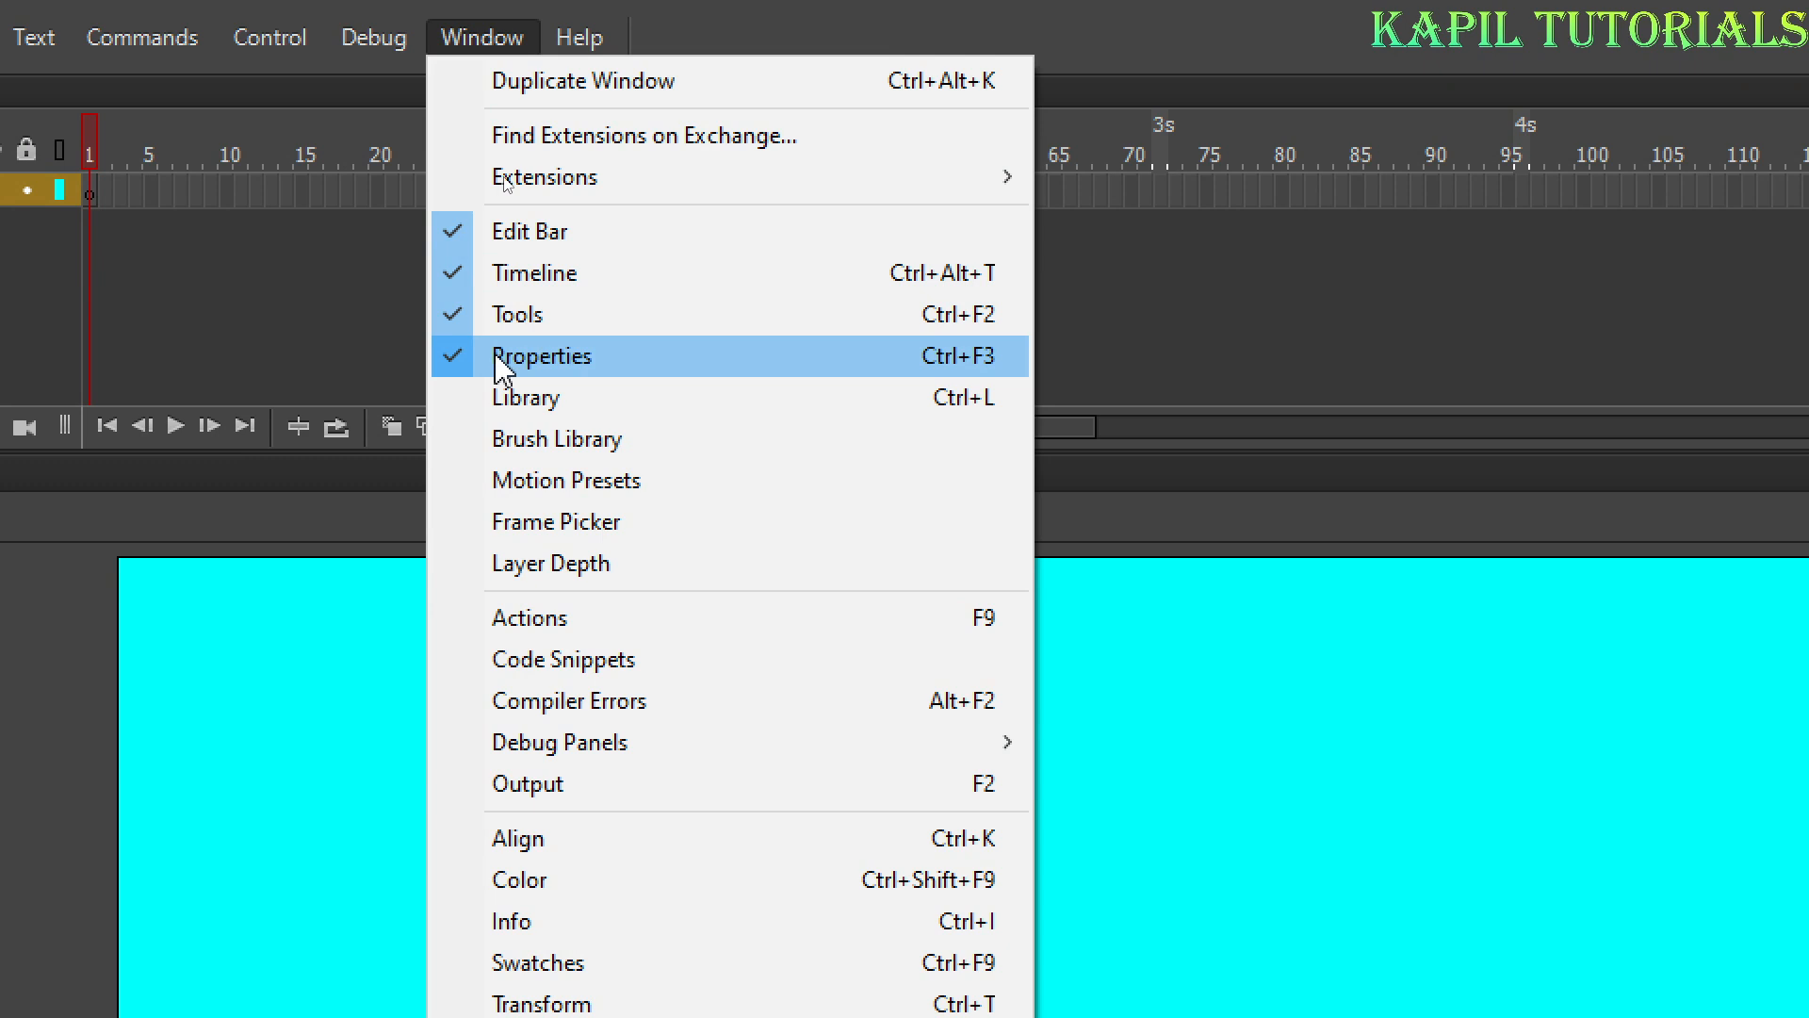
{"action": "left_click", "coordinate": [463, 372]}
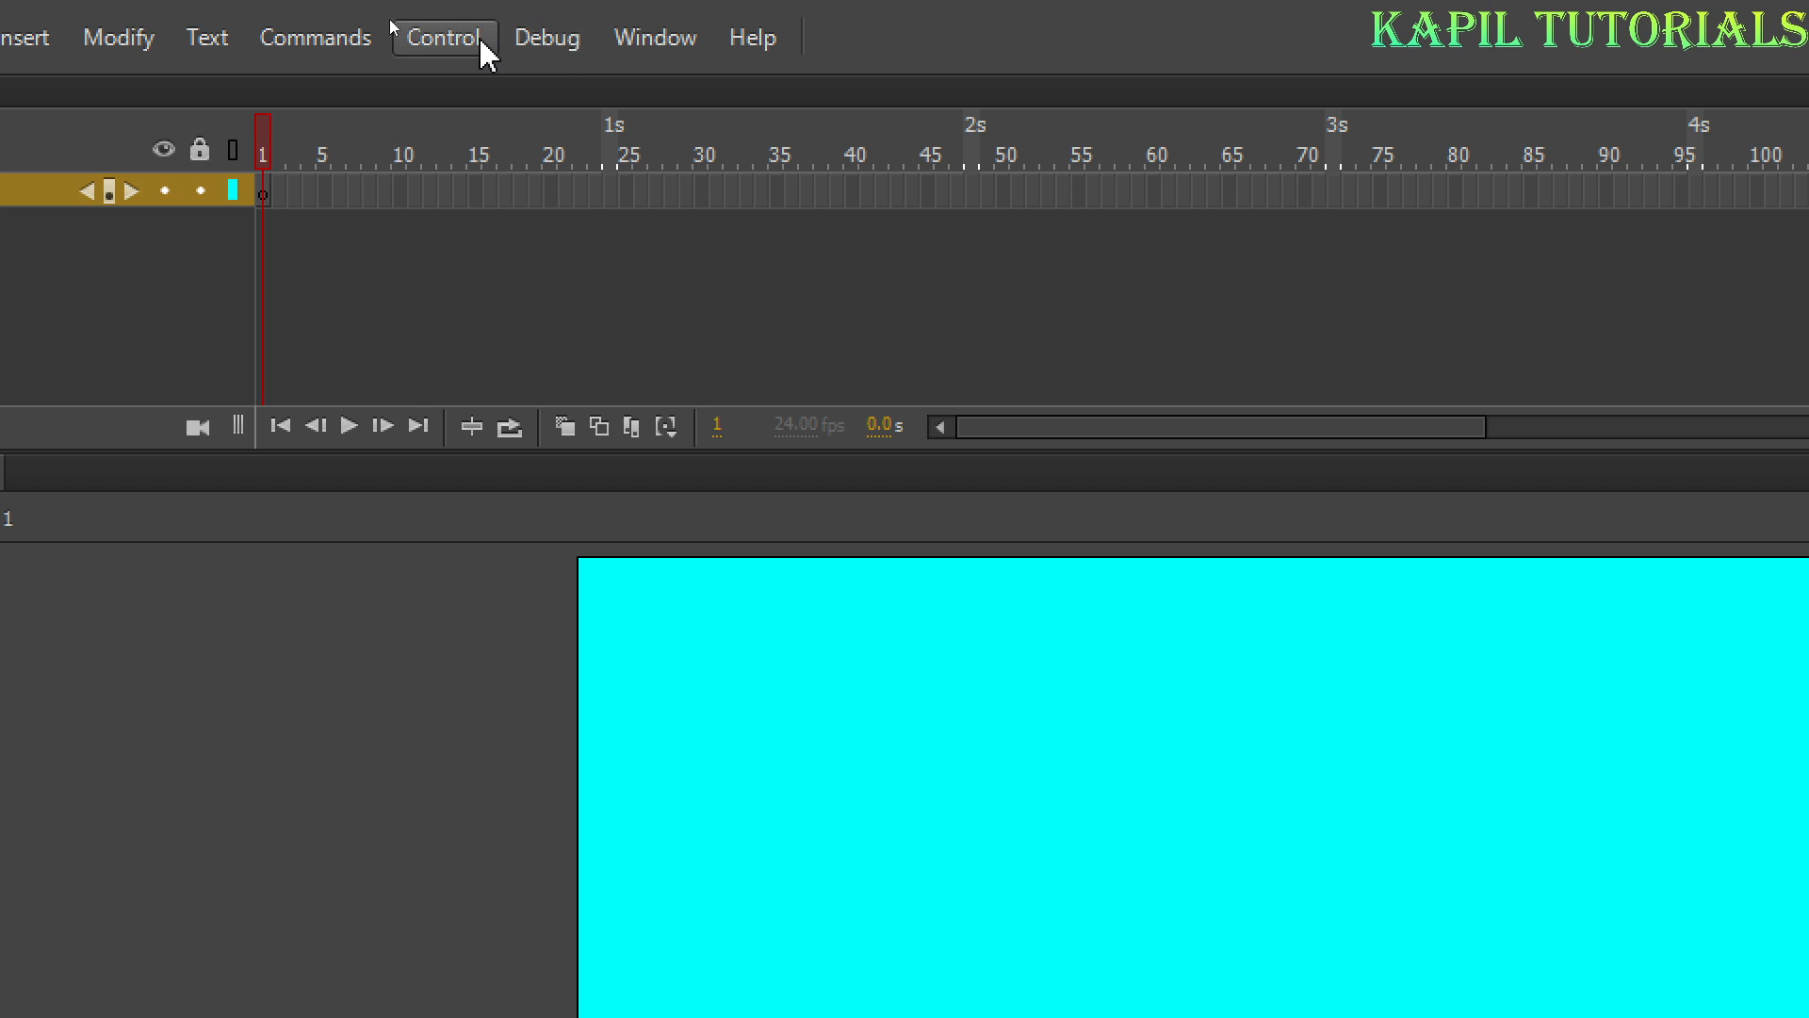
{"action": "left_click", "coordinate": [650, 39]}
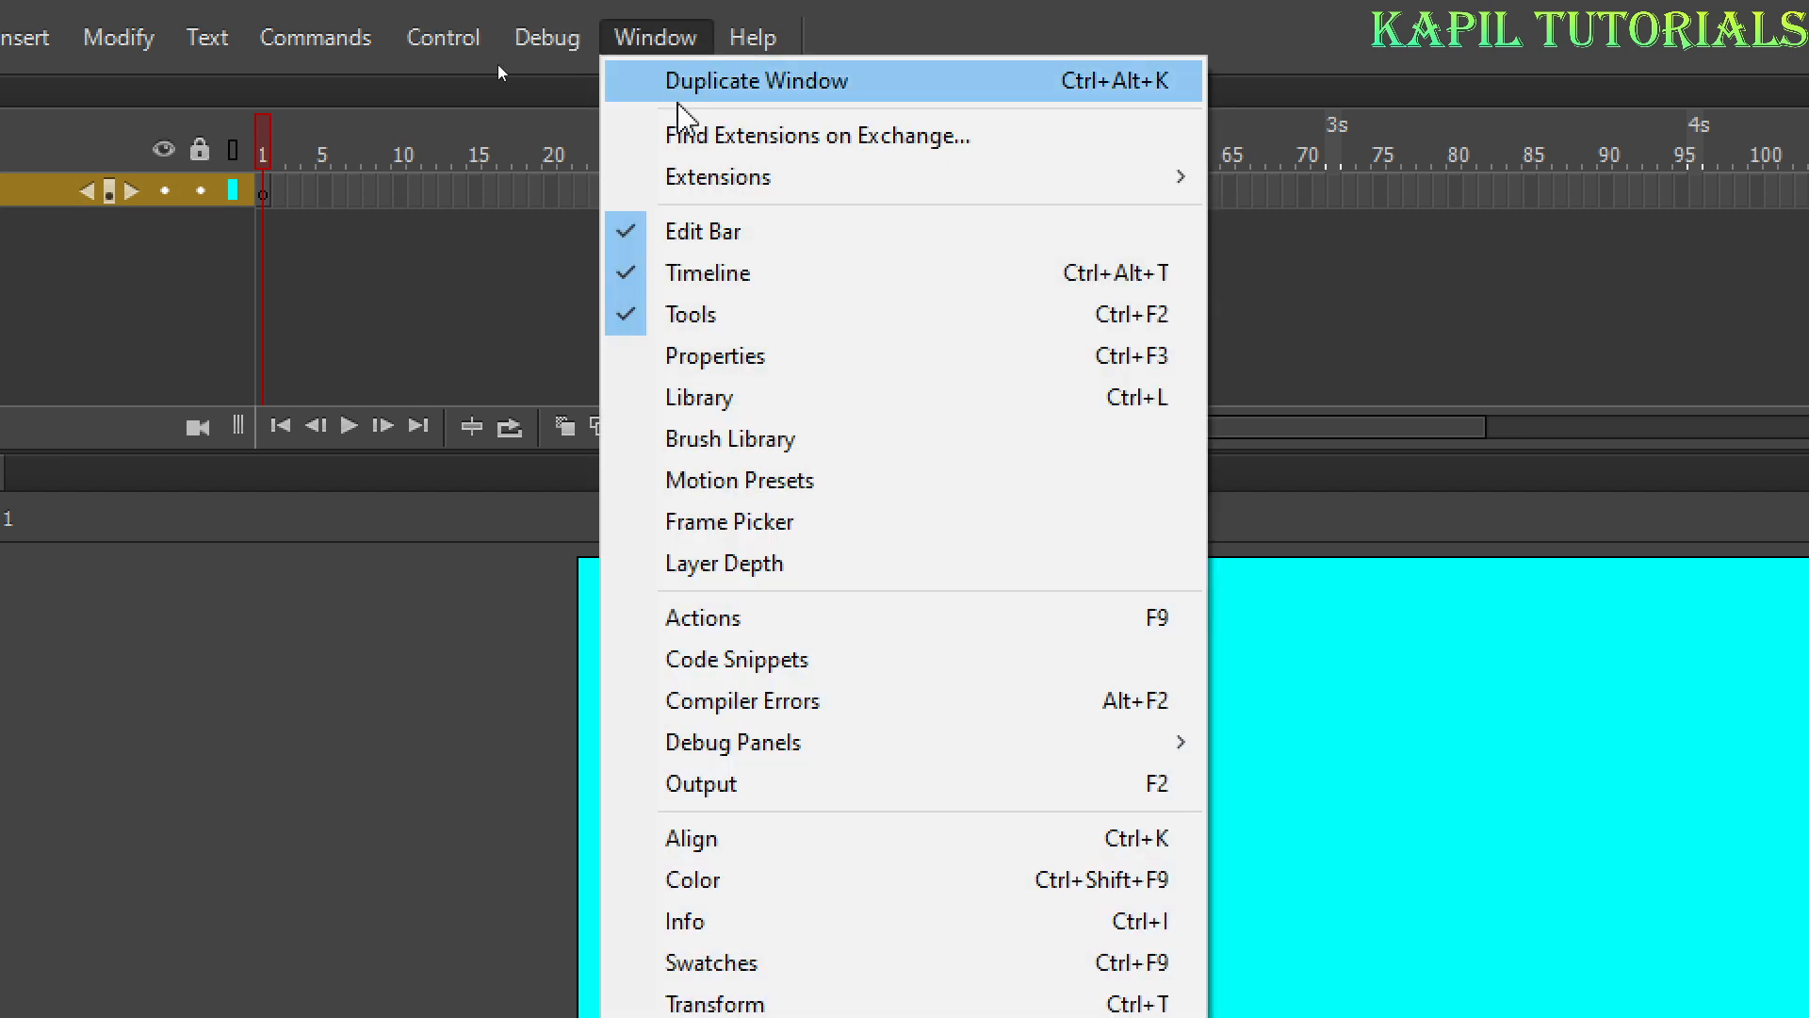
{"action": "left_click", "coordinate": [707, 358]}
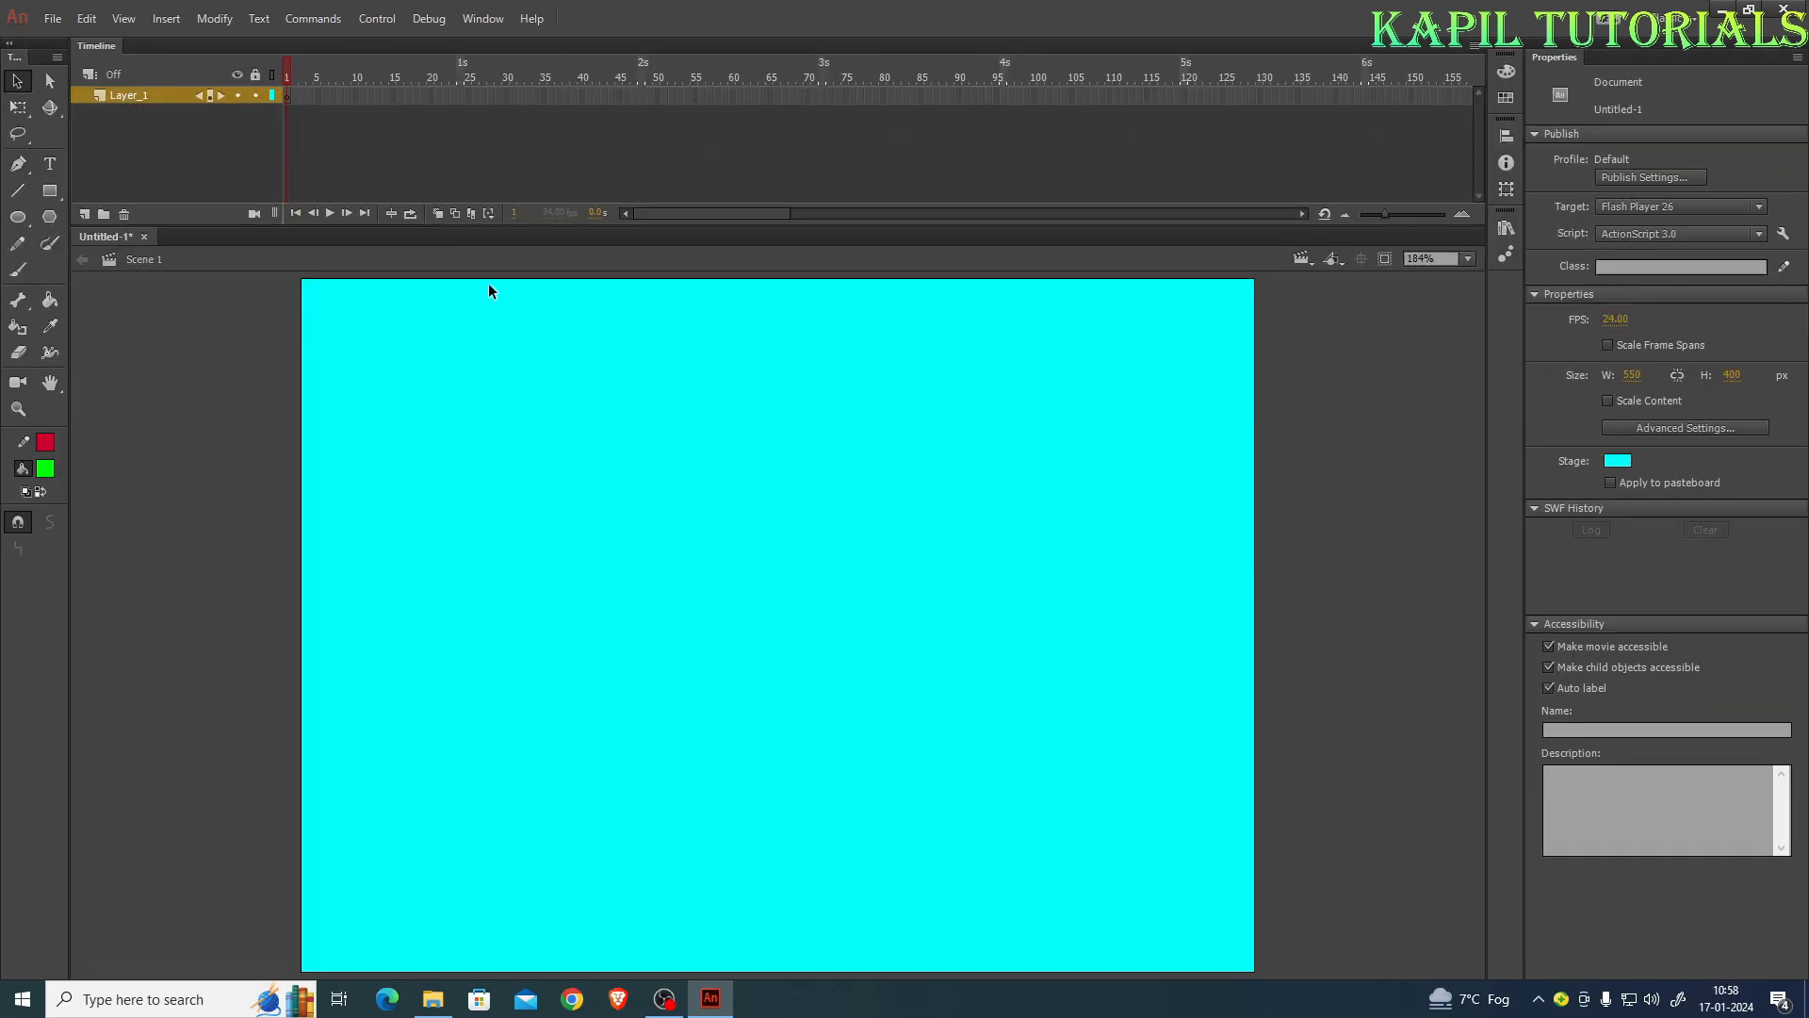
Draw a green rectangle with a red outline, about 177 × 108 px, in the left half of the stage
{"action": "left_click", "coordinate": [50, 191]}
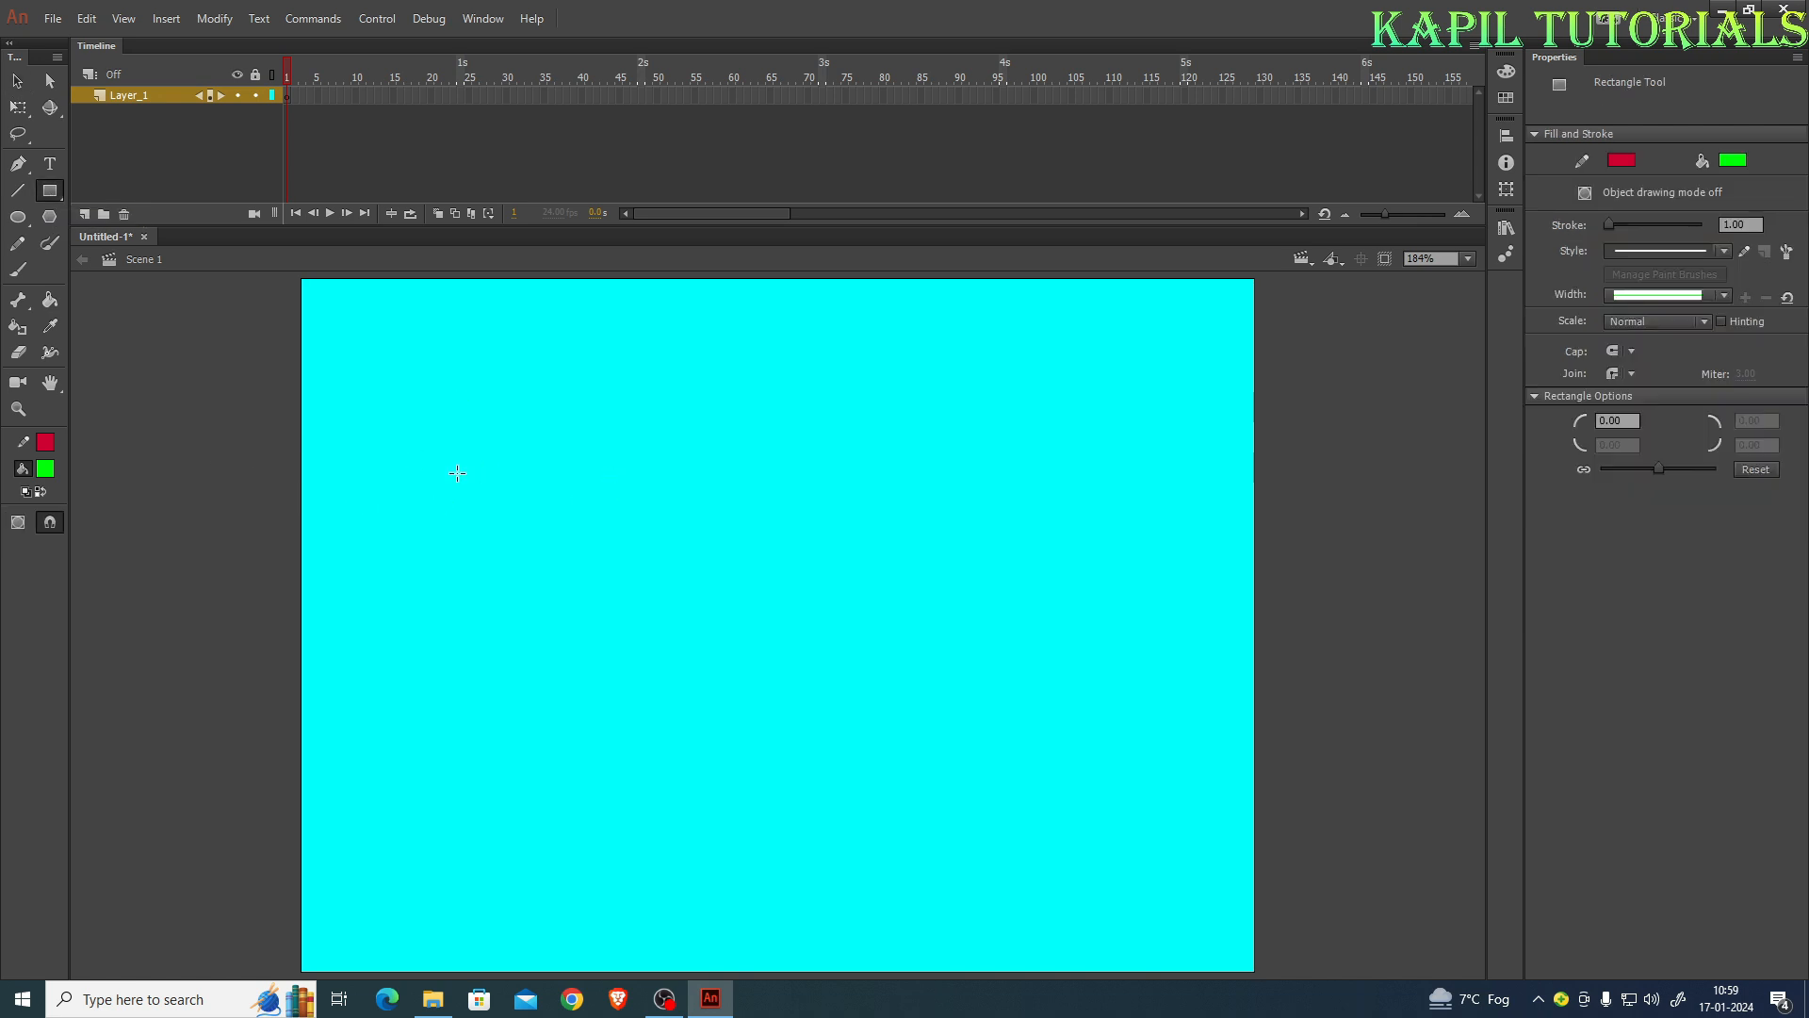
{"action": "left_click_drag", "start_coordinate": [457, 489], "coordinate": [764, 676]}
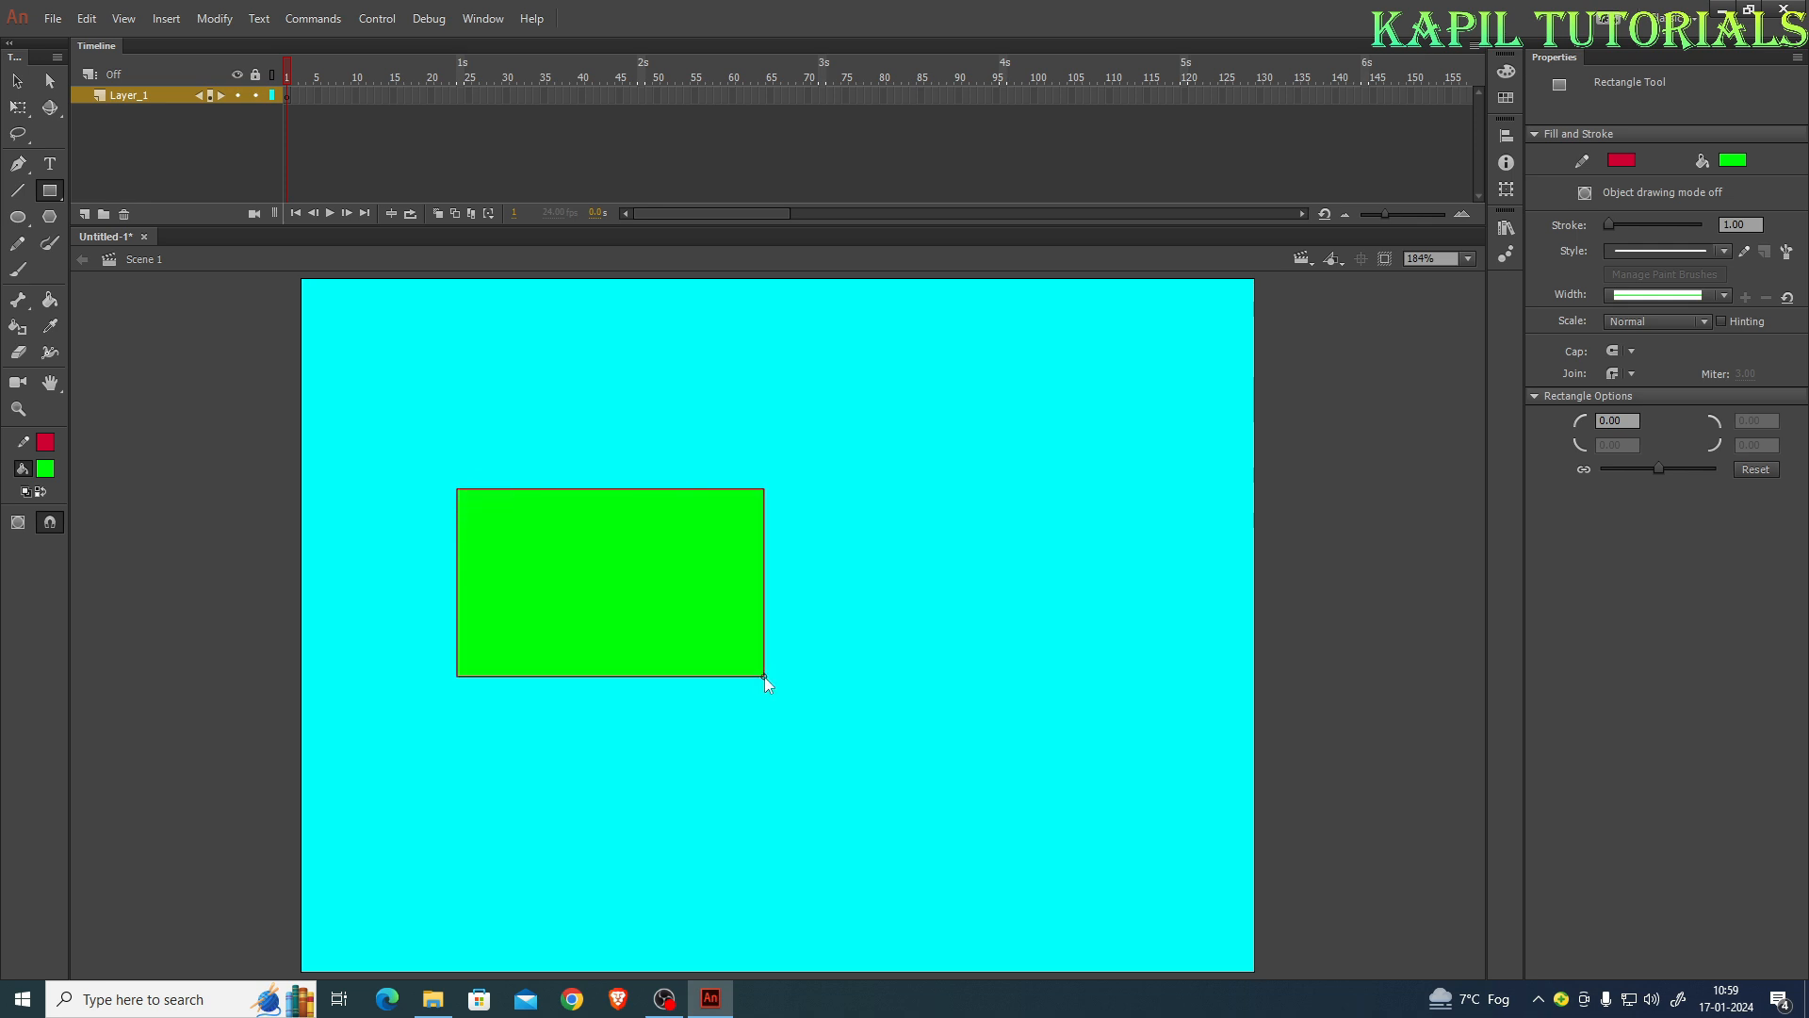
Draw a circle about 103 px across with the blue-white-gold gradient fill in the upper right part of the stage
{"action": "left_click", "coordinate": [17, 219]}
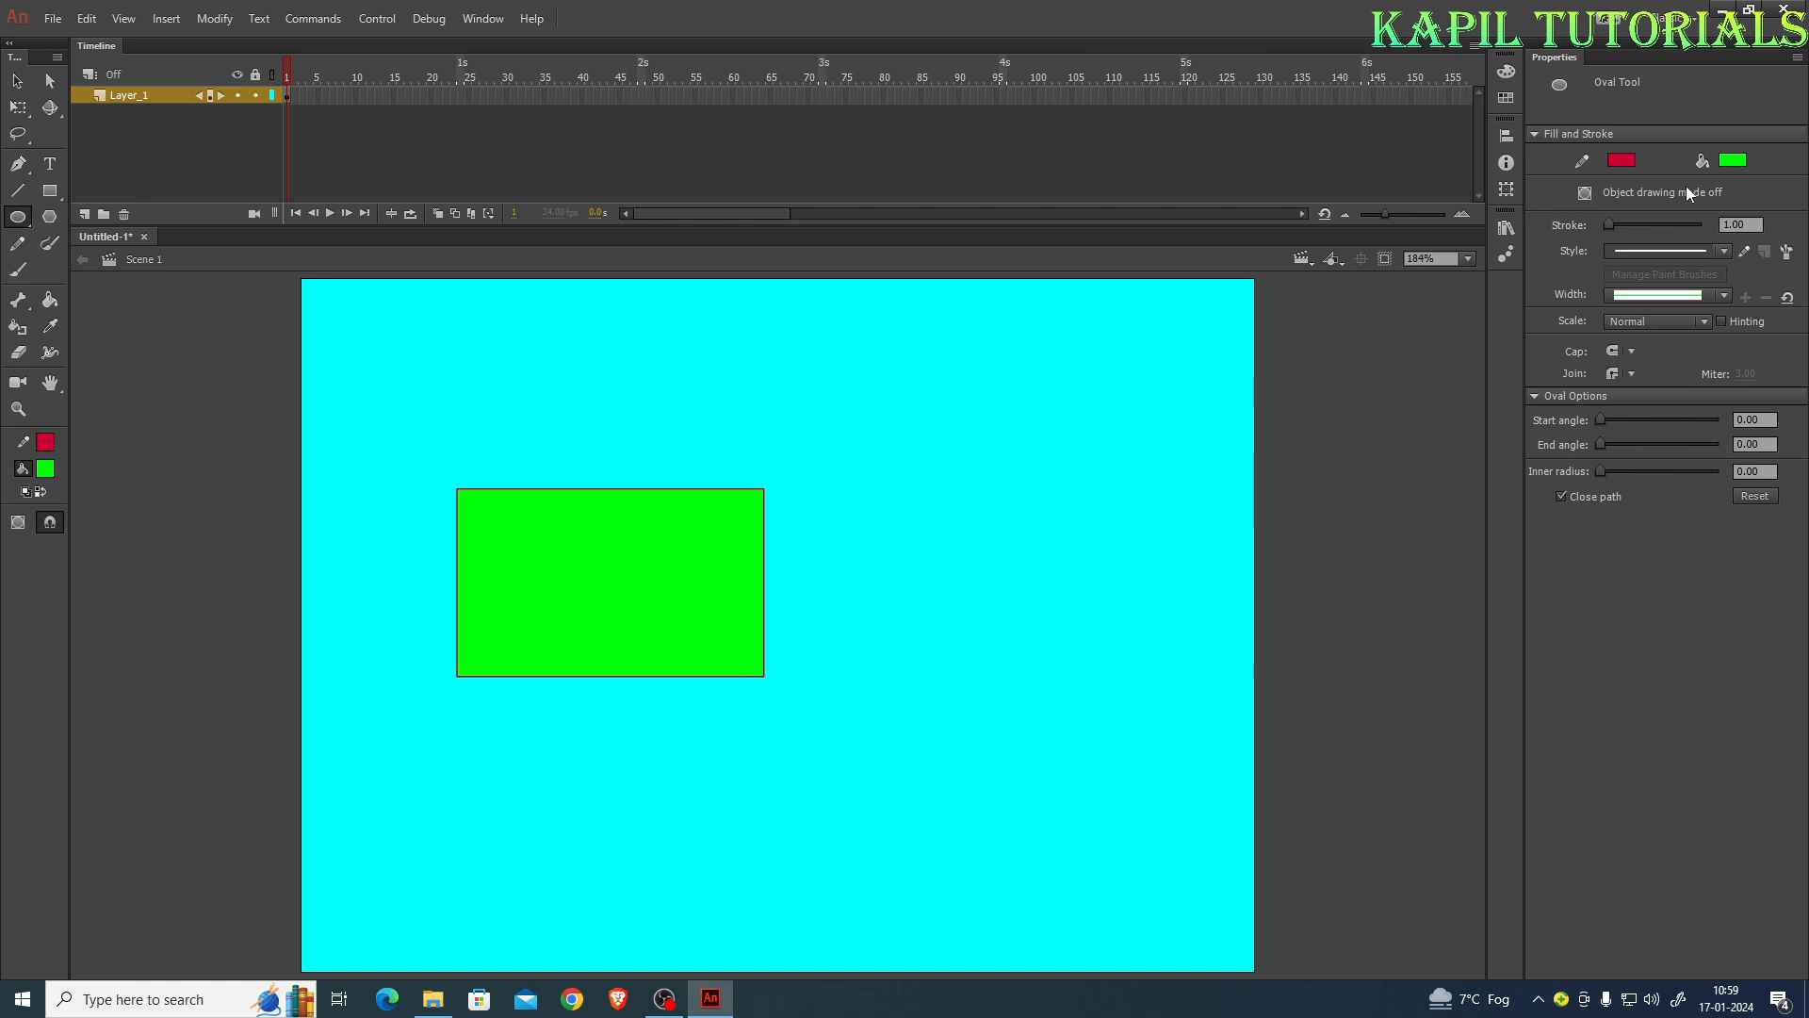
{"action": "left_click", "coordinate": [1732, 161]}
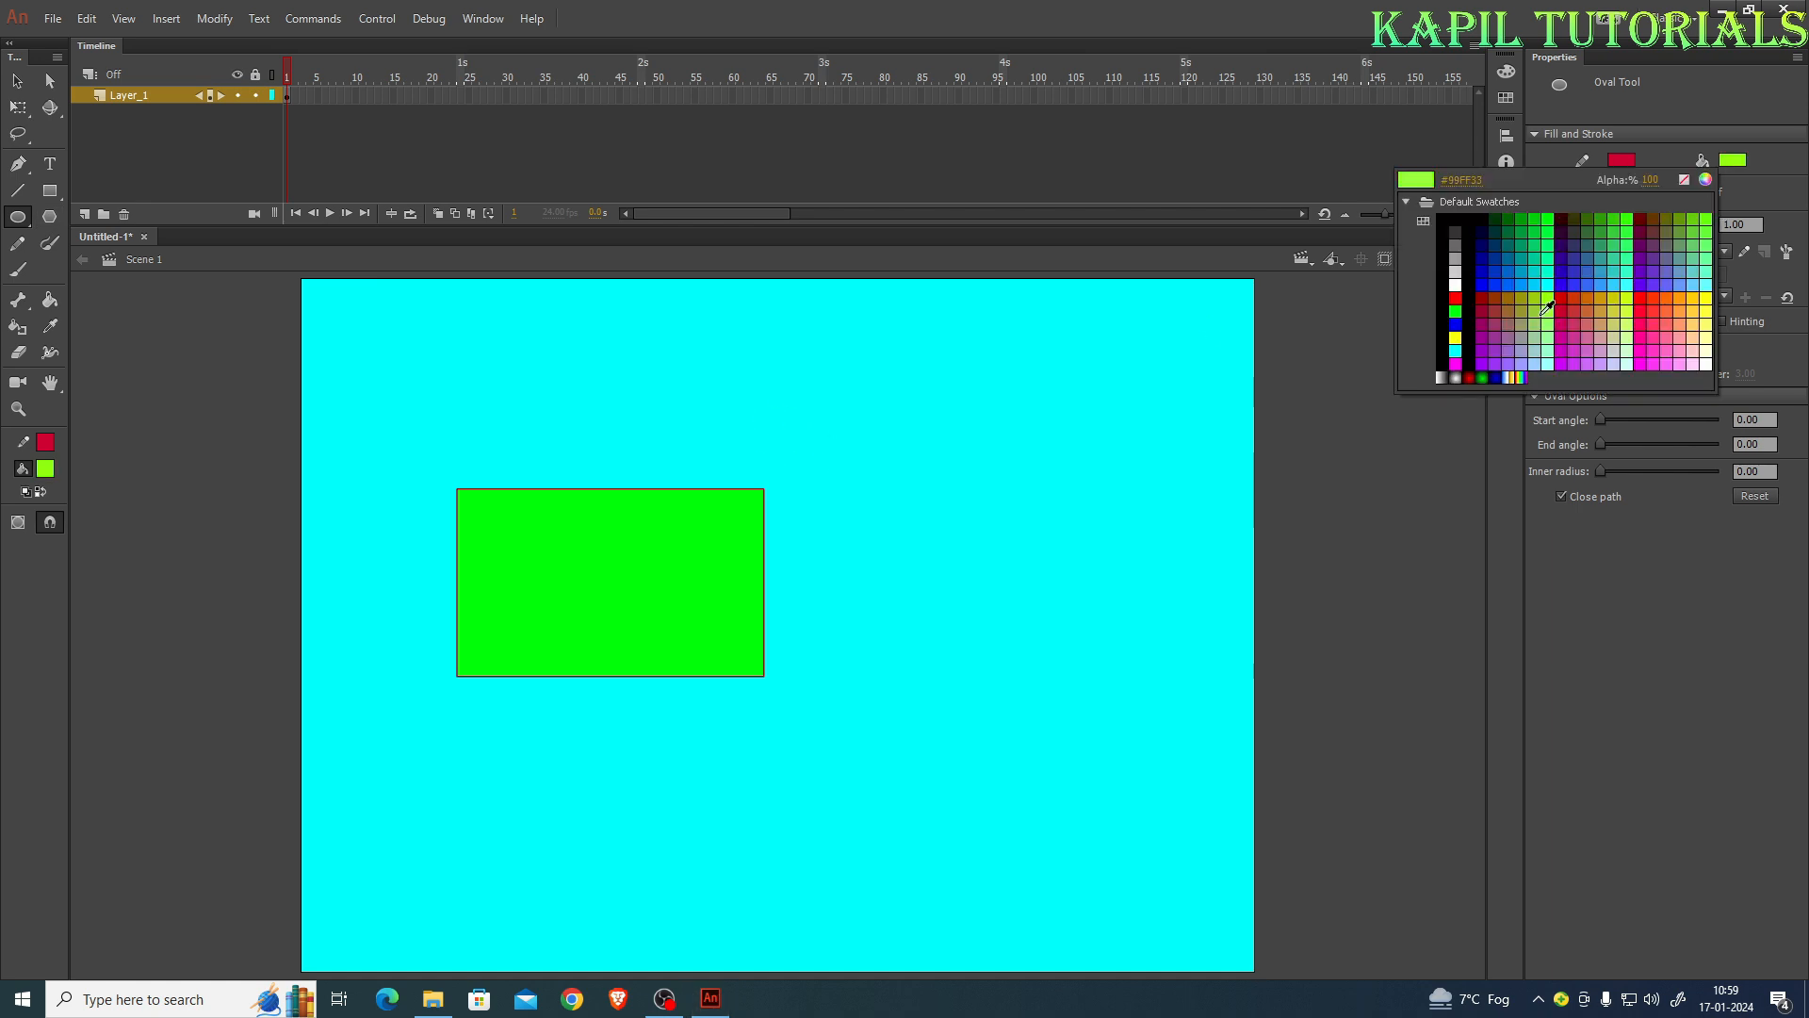
{"action": "left_click", "coordinate": [1508, 377]}
{"action": "left_click_drag", "start_coordinate": [1023, 403], "coordinate": [1183, 558]}
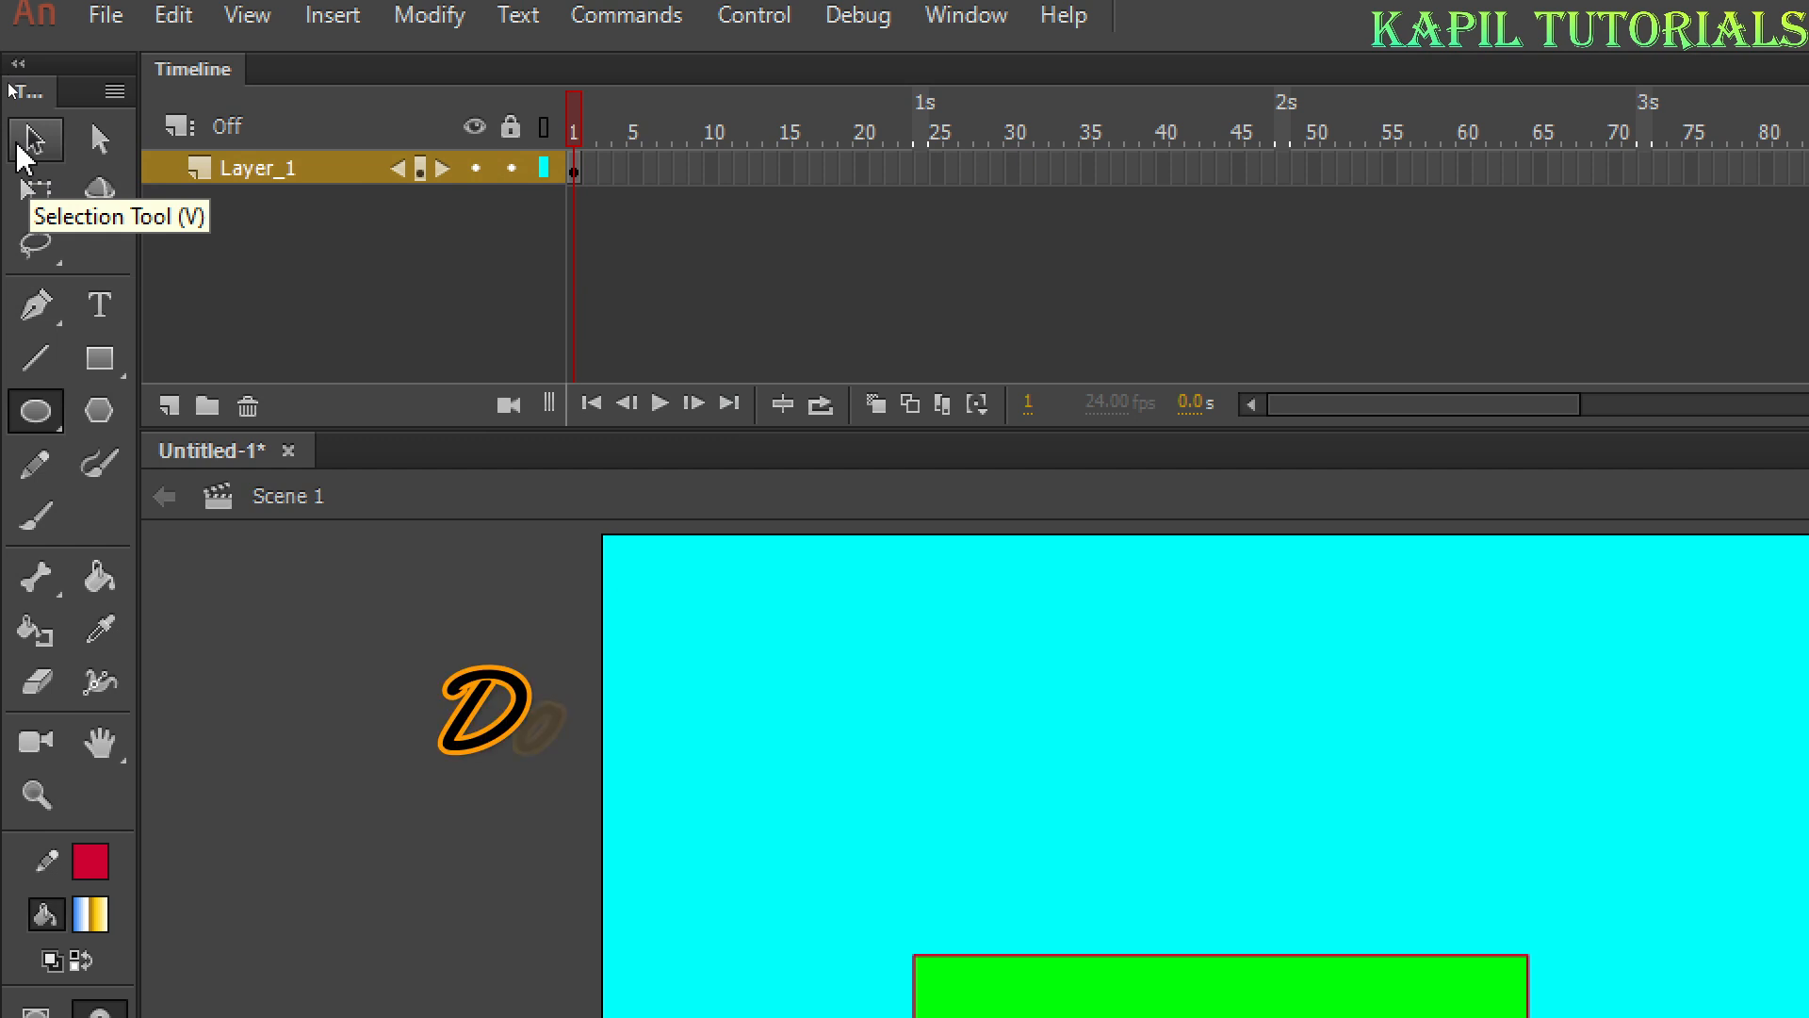
Move the circle with its outline over the rectangle's upper right corner, to about X 204, Y 77
{"action": "left_click", "coordinate": [10, 84]}
{"action": "double_click", "coordinate": [1104, 458]}
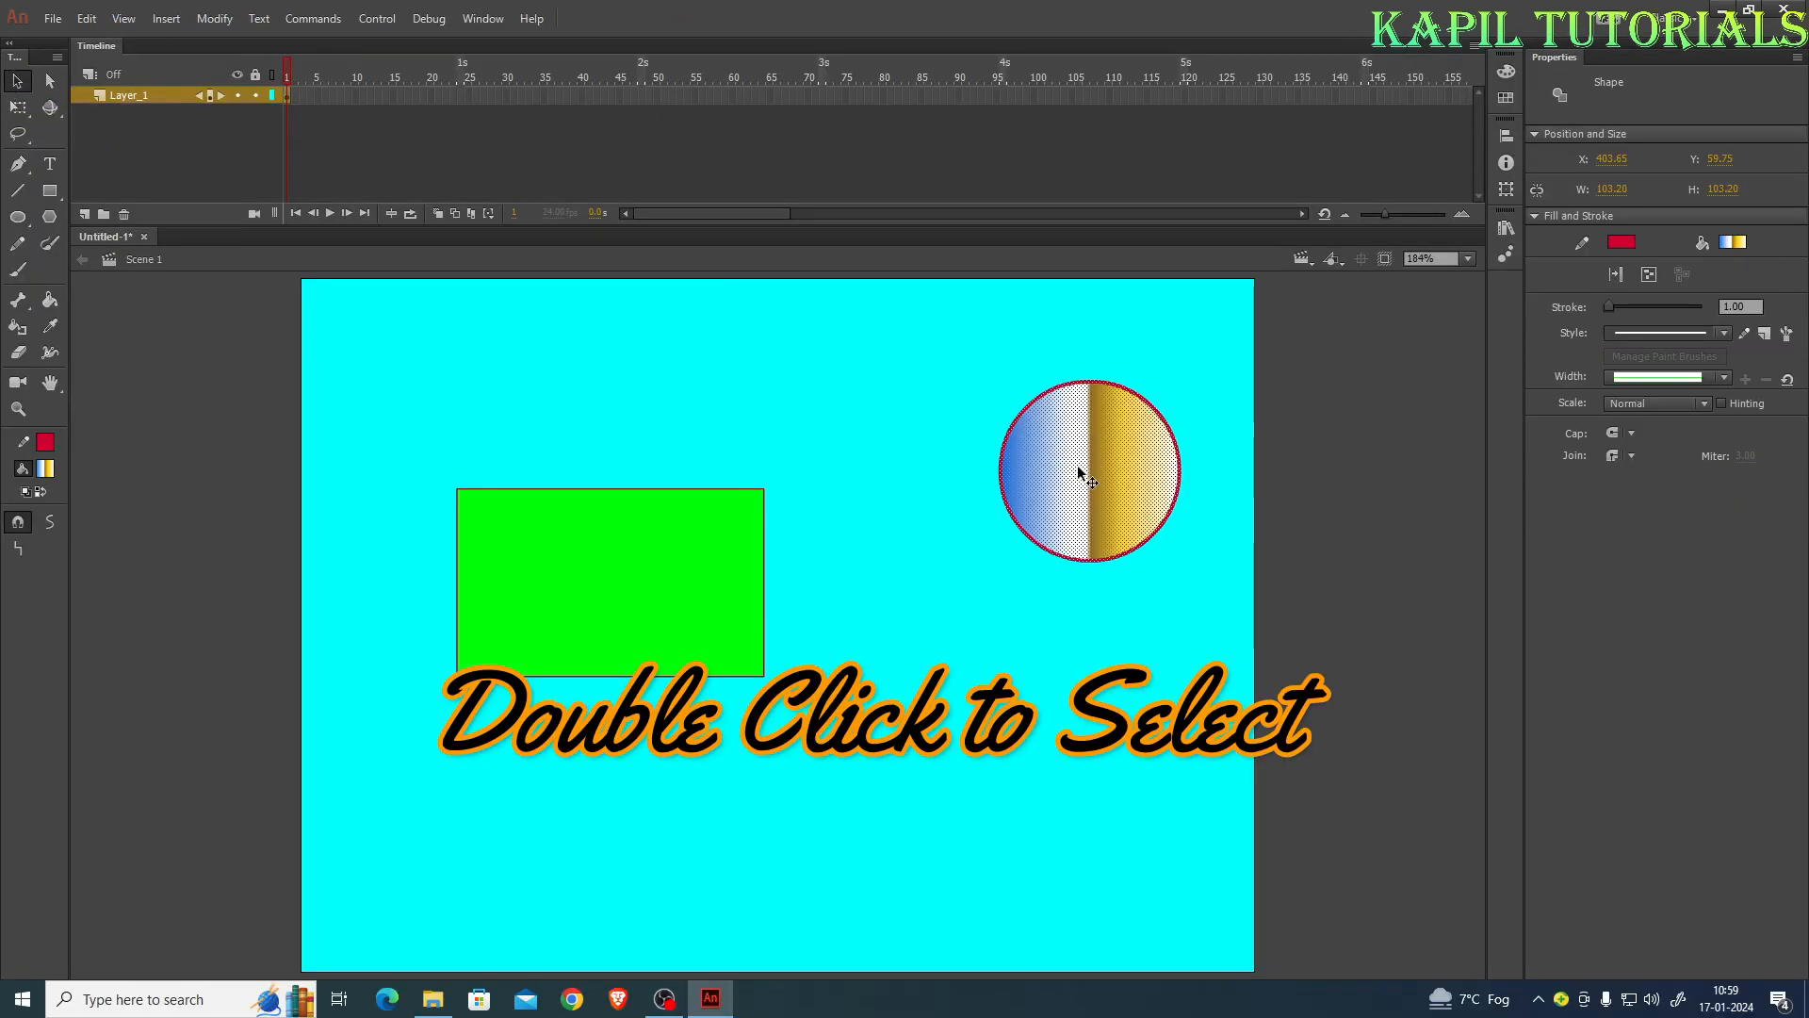
{"action": "left_click_drag", "start_coordinate": [1056, 471], "coordinate": [760, 486]}
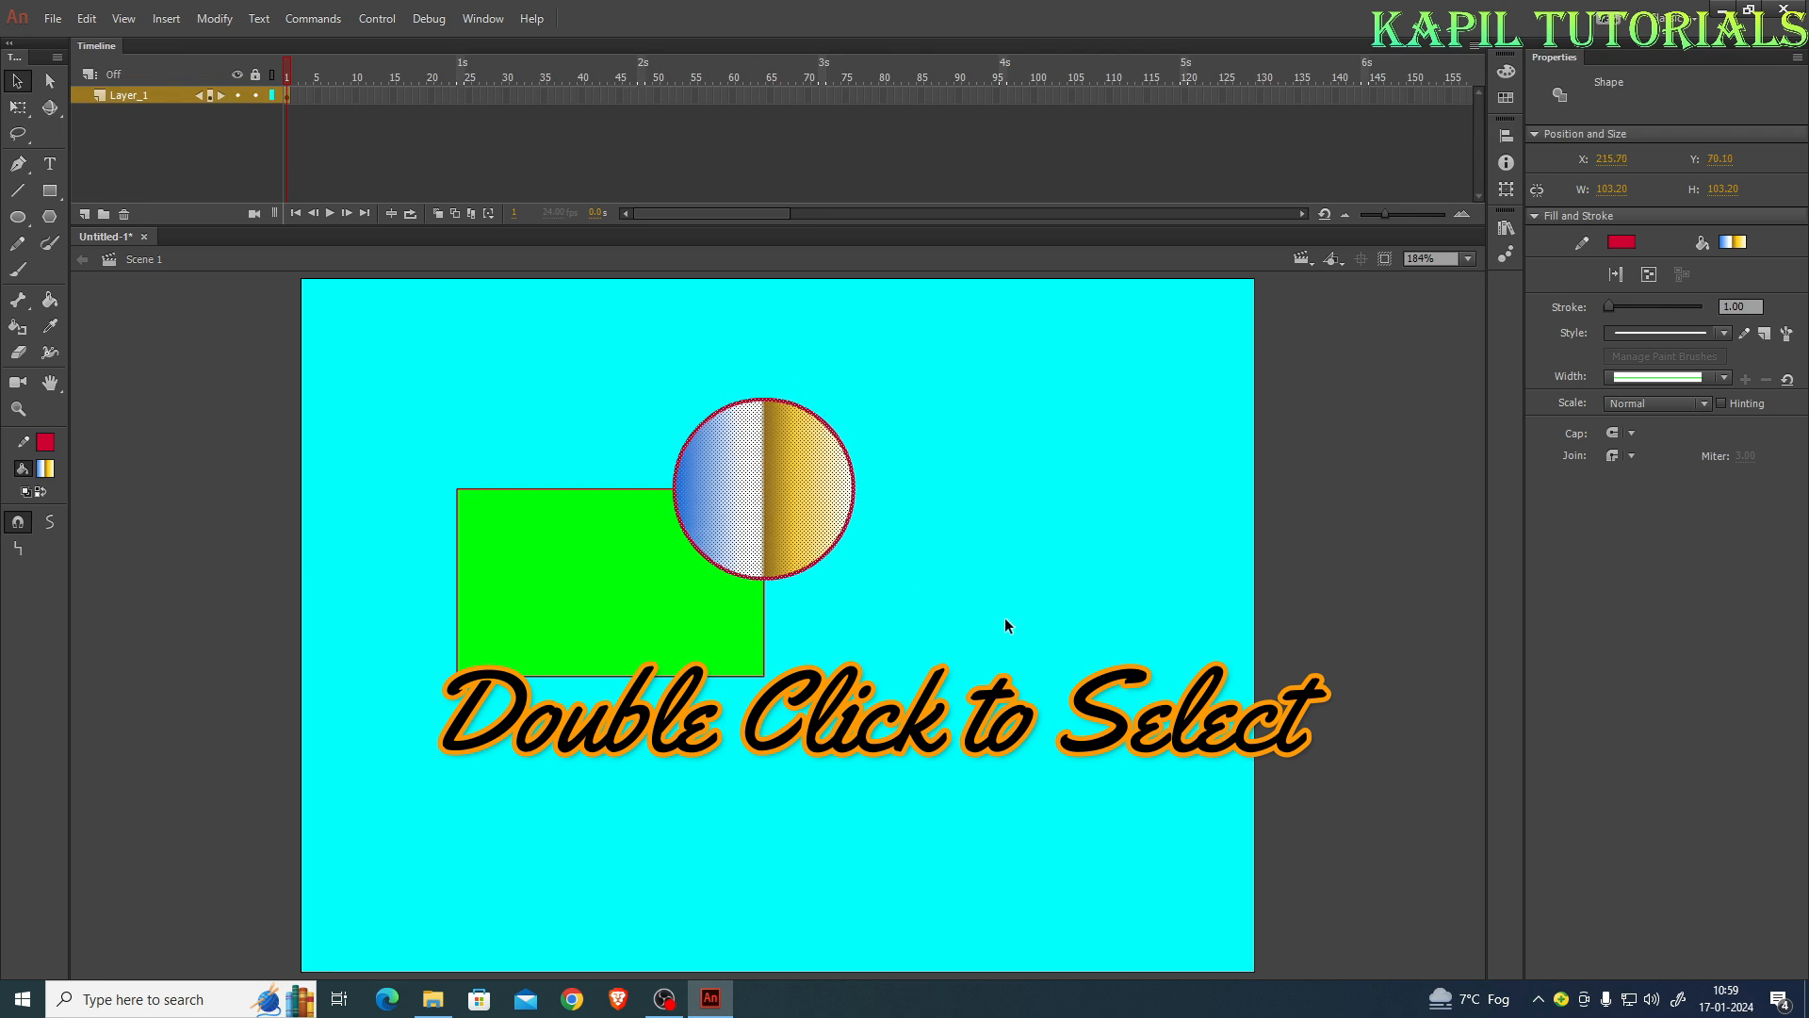
{"action": "mouse_move", "coordinate": [823, 550]}
{"action": "left_mouse_down"}
{"action": "mouse_move", "coordinate": [1054, 551]}
{"action": "mouse_move", "coordinate": [802, 562]}
{"action": "left_mouse_up"}
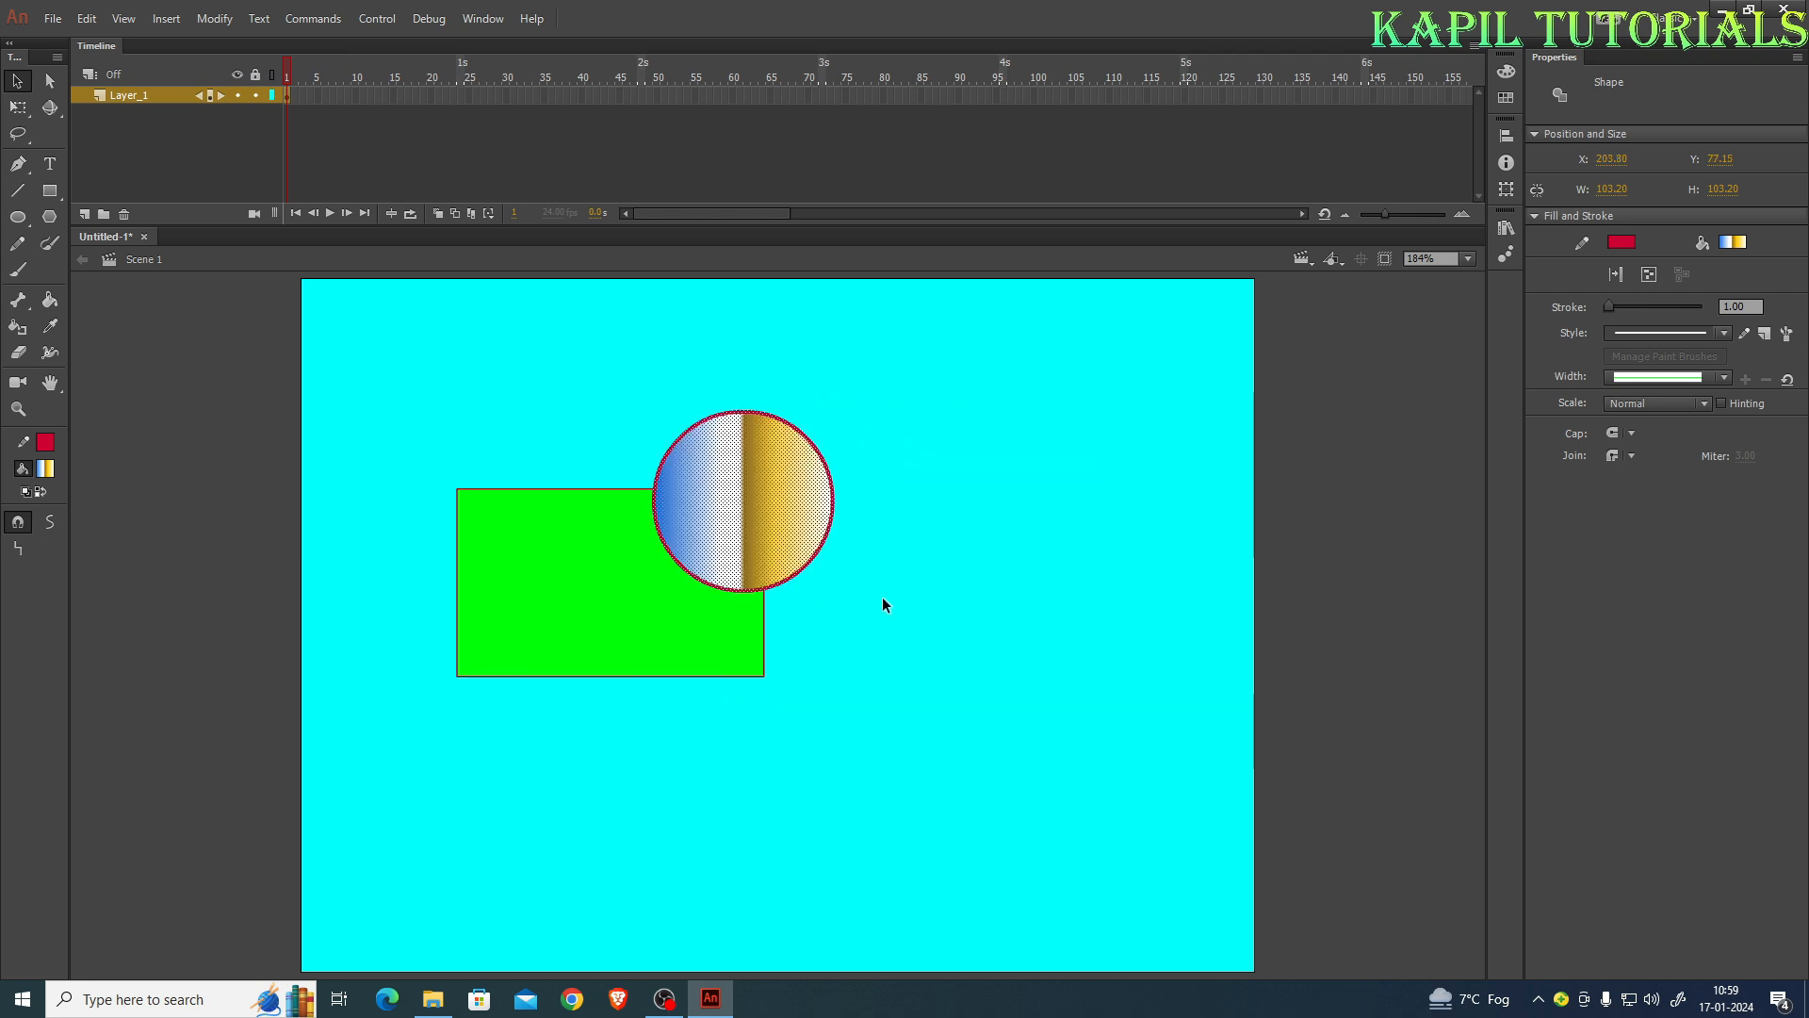
Move the rectangle's green fill down out of its outline, undo the move and clear the selection
{"action": "left_click", "coordinate": [497, 636]}
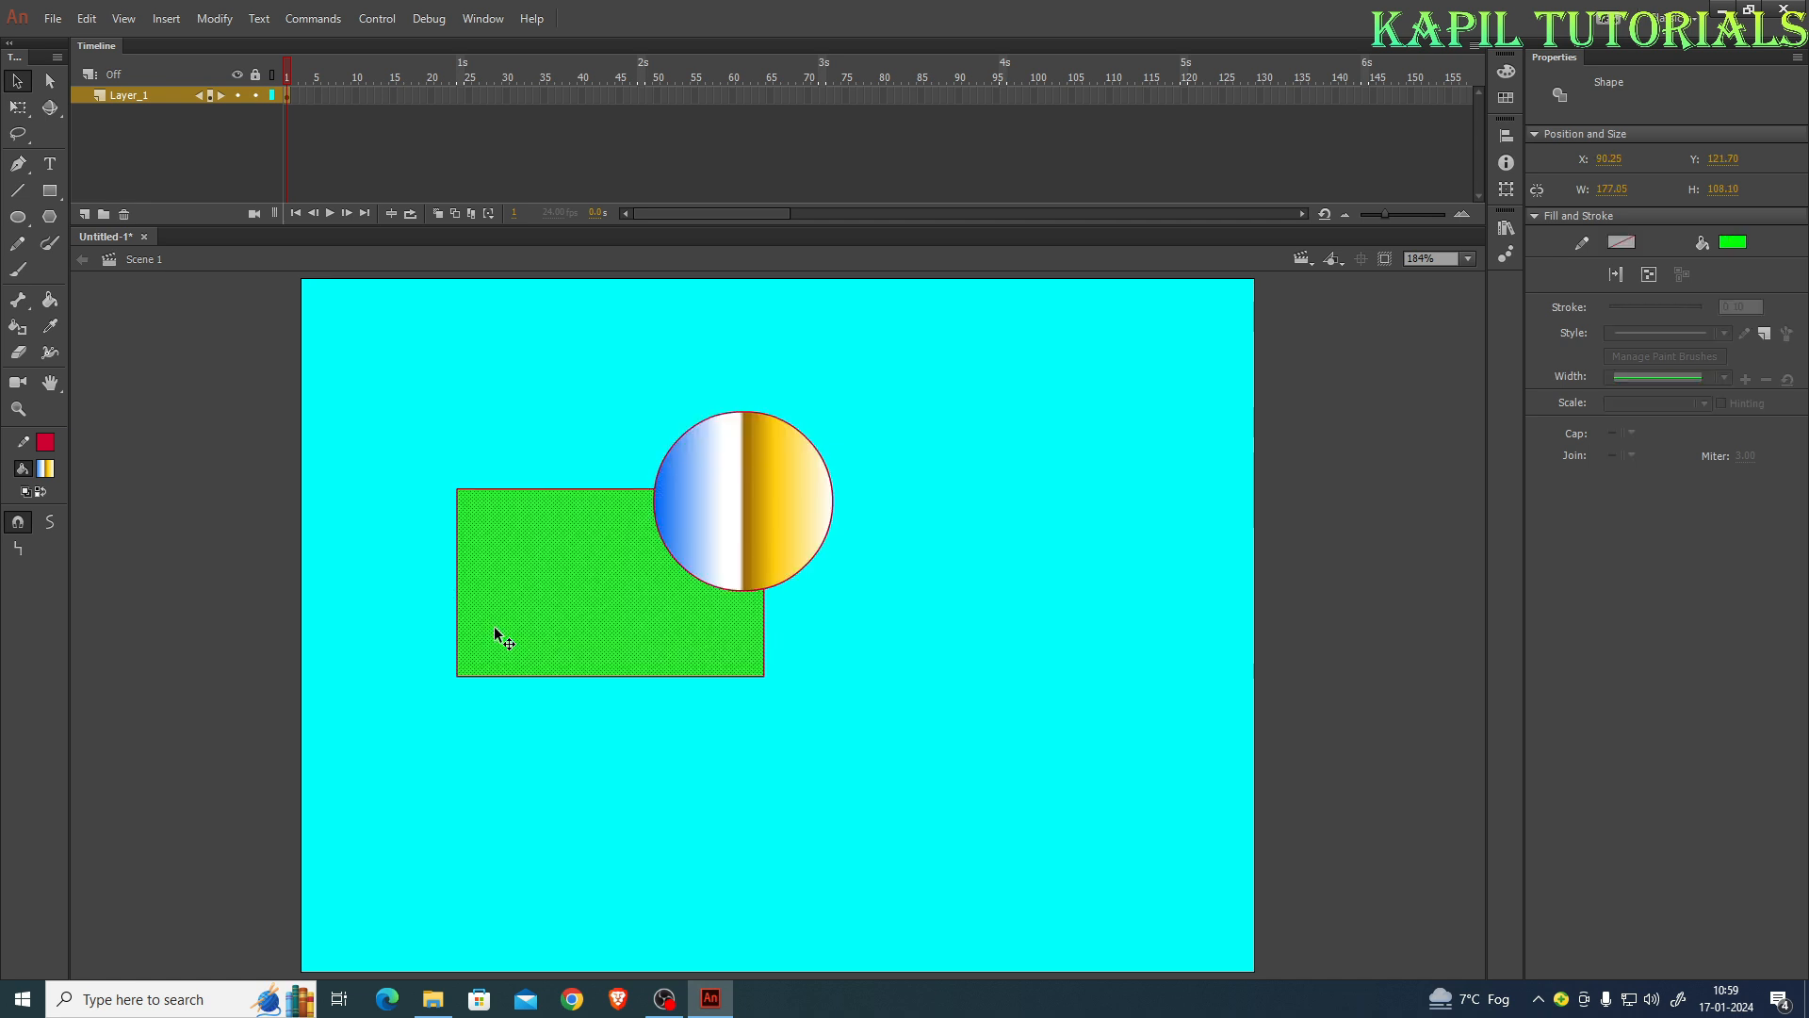
{"action": "left_click_drag", "start_coordinate": [498, 629], "coordinate": [480, 750]}
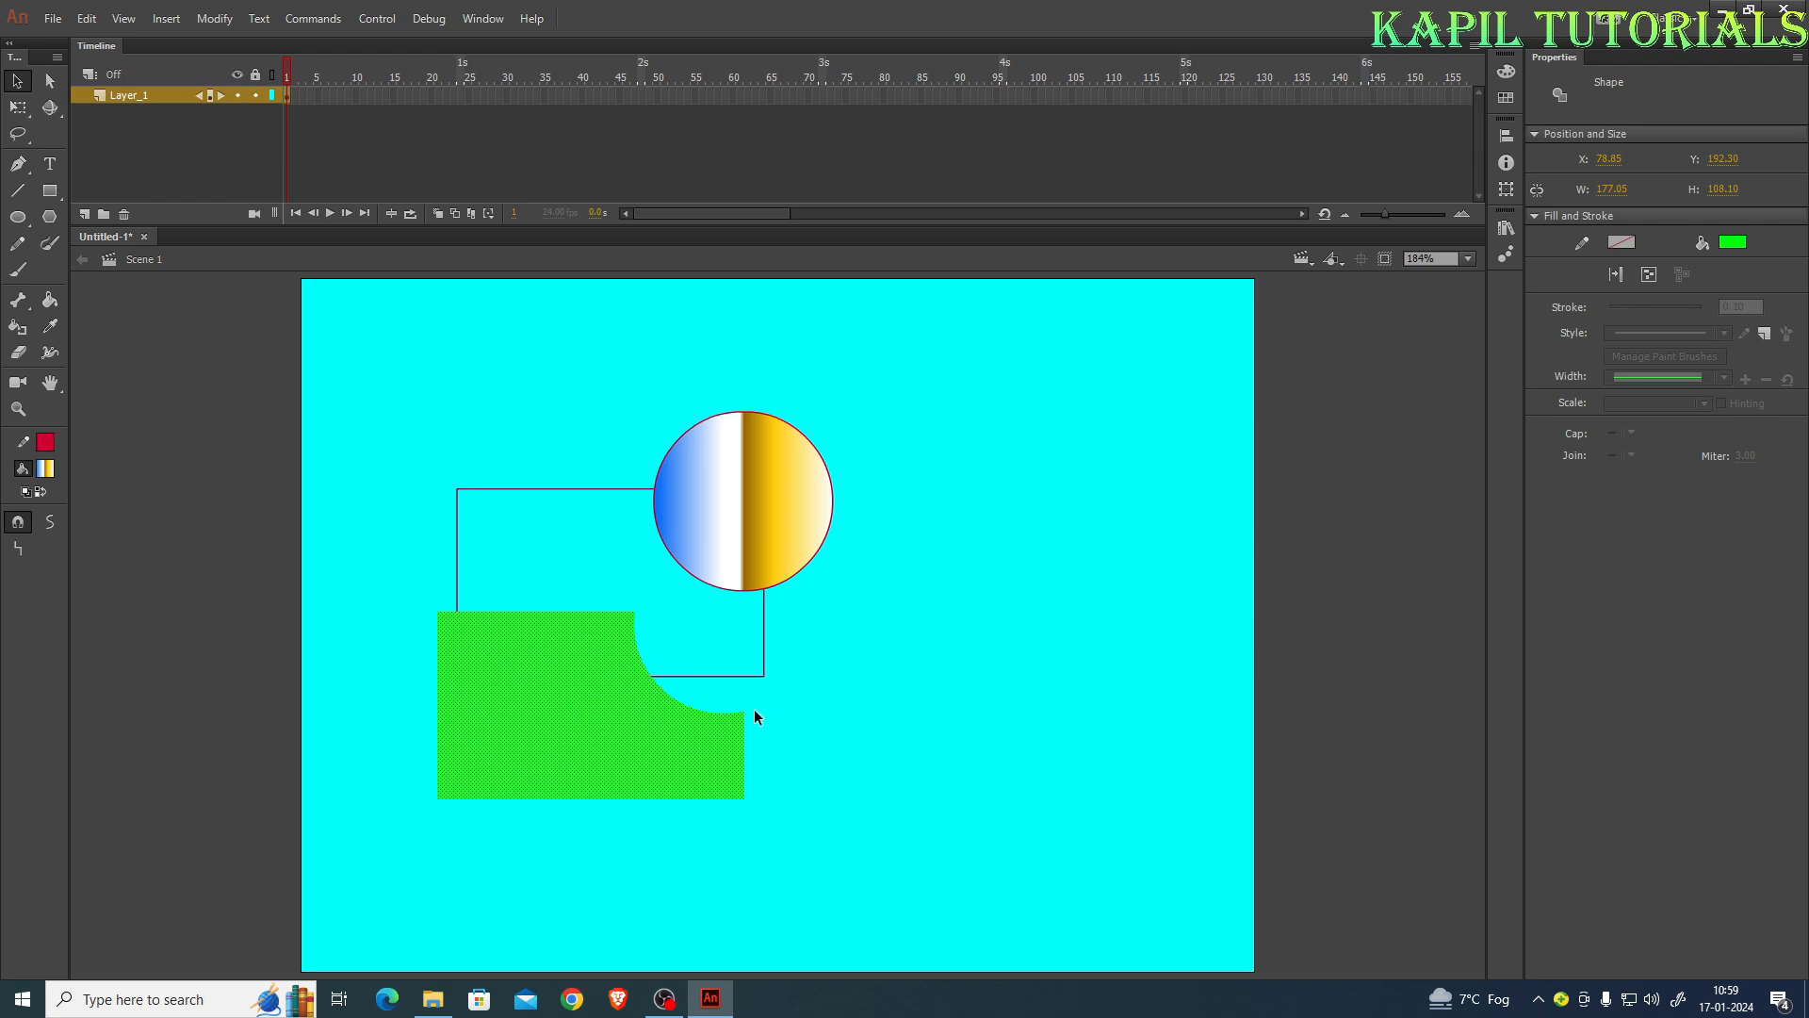
{"action": "key", "text": "ctrl+z"}
{"action": "left_click", "coordinate": [867, 695]}
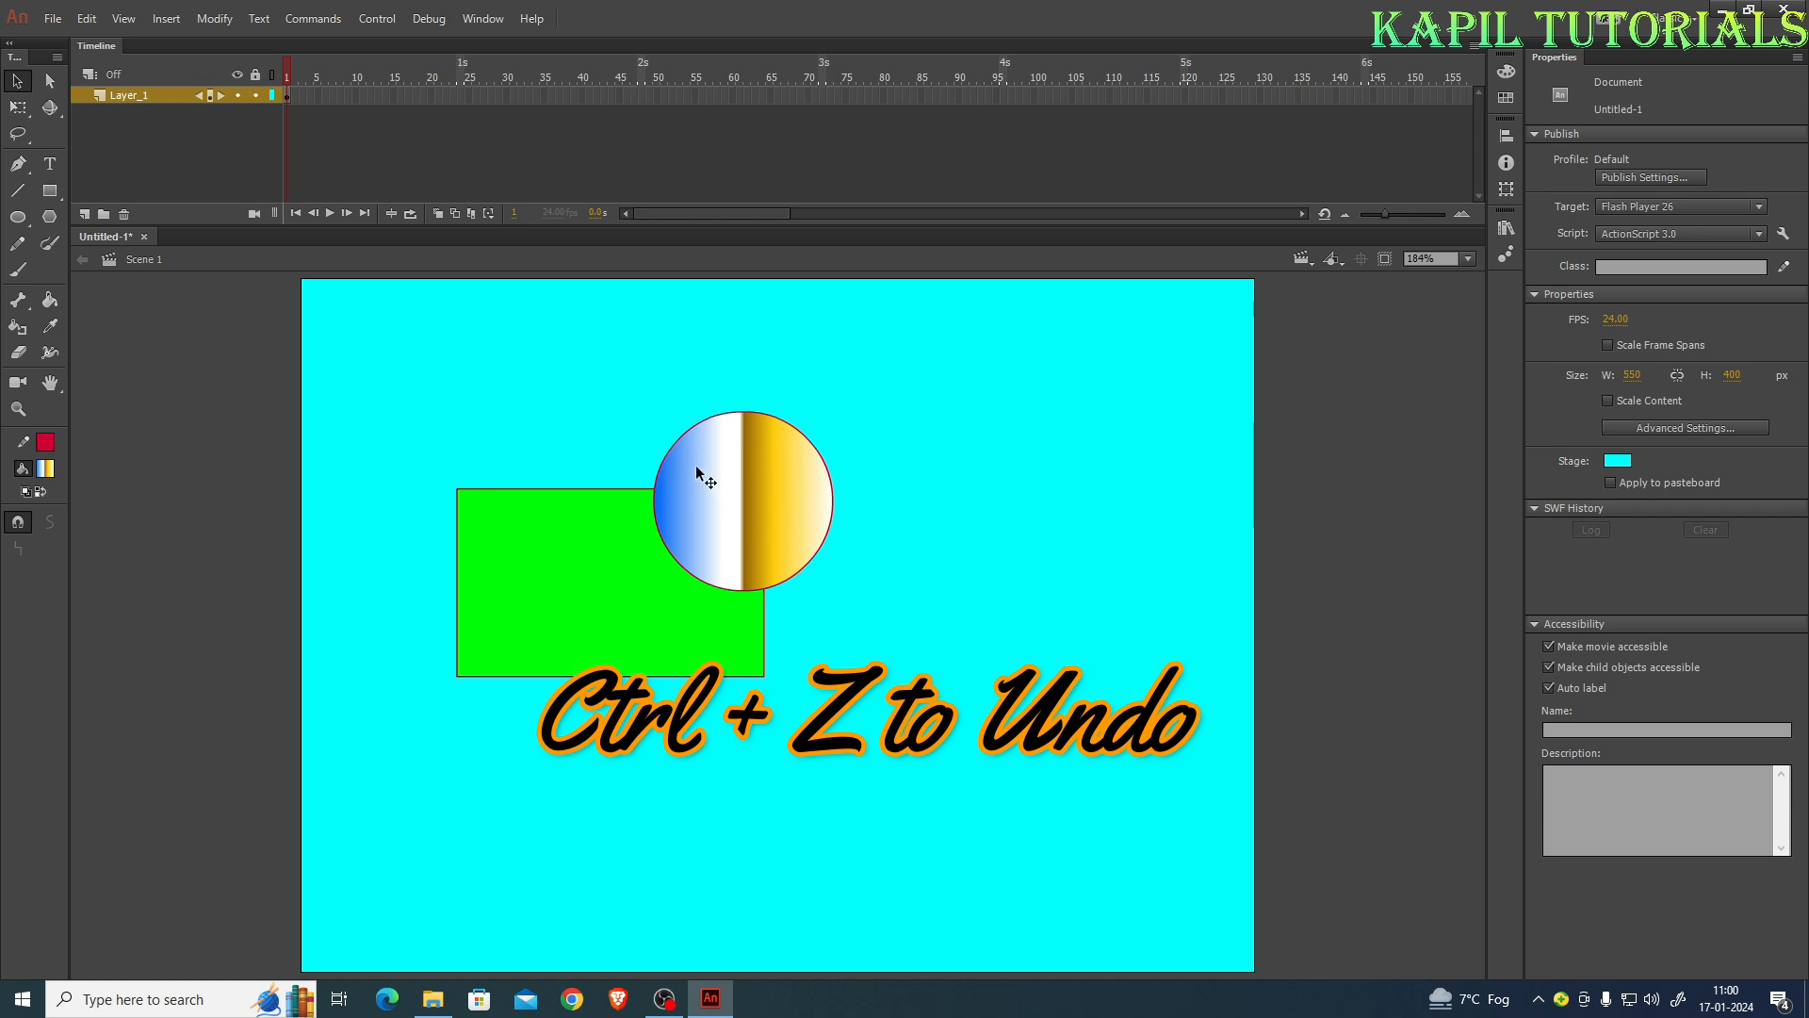
Move the circle with its outline off the rectangle to about X 344, Y 60, cutting away the overlapped corner
{"action": "left_click", "coordinate": [750, 508]}
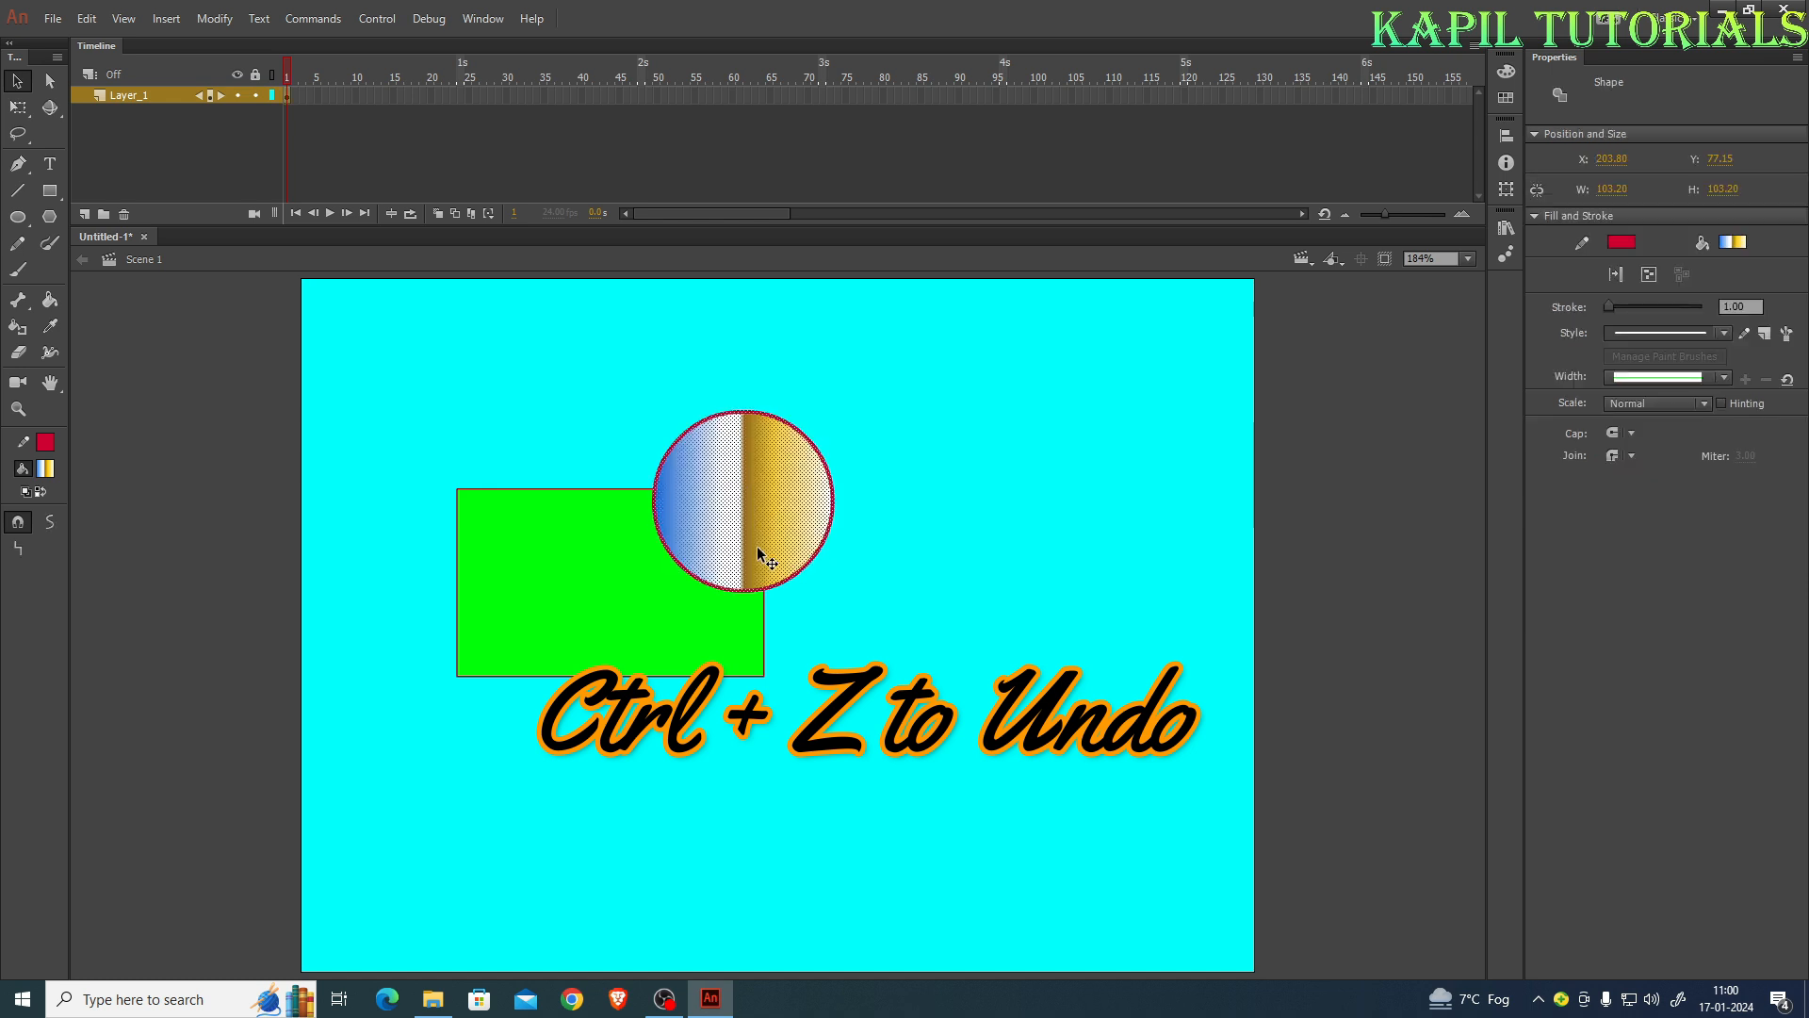
{"action": "left_click_drag", "start_coordinate": [744, 520], "coordinate": [976, 491]}
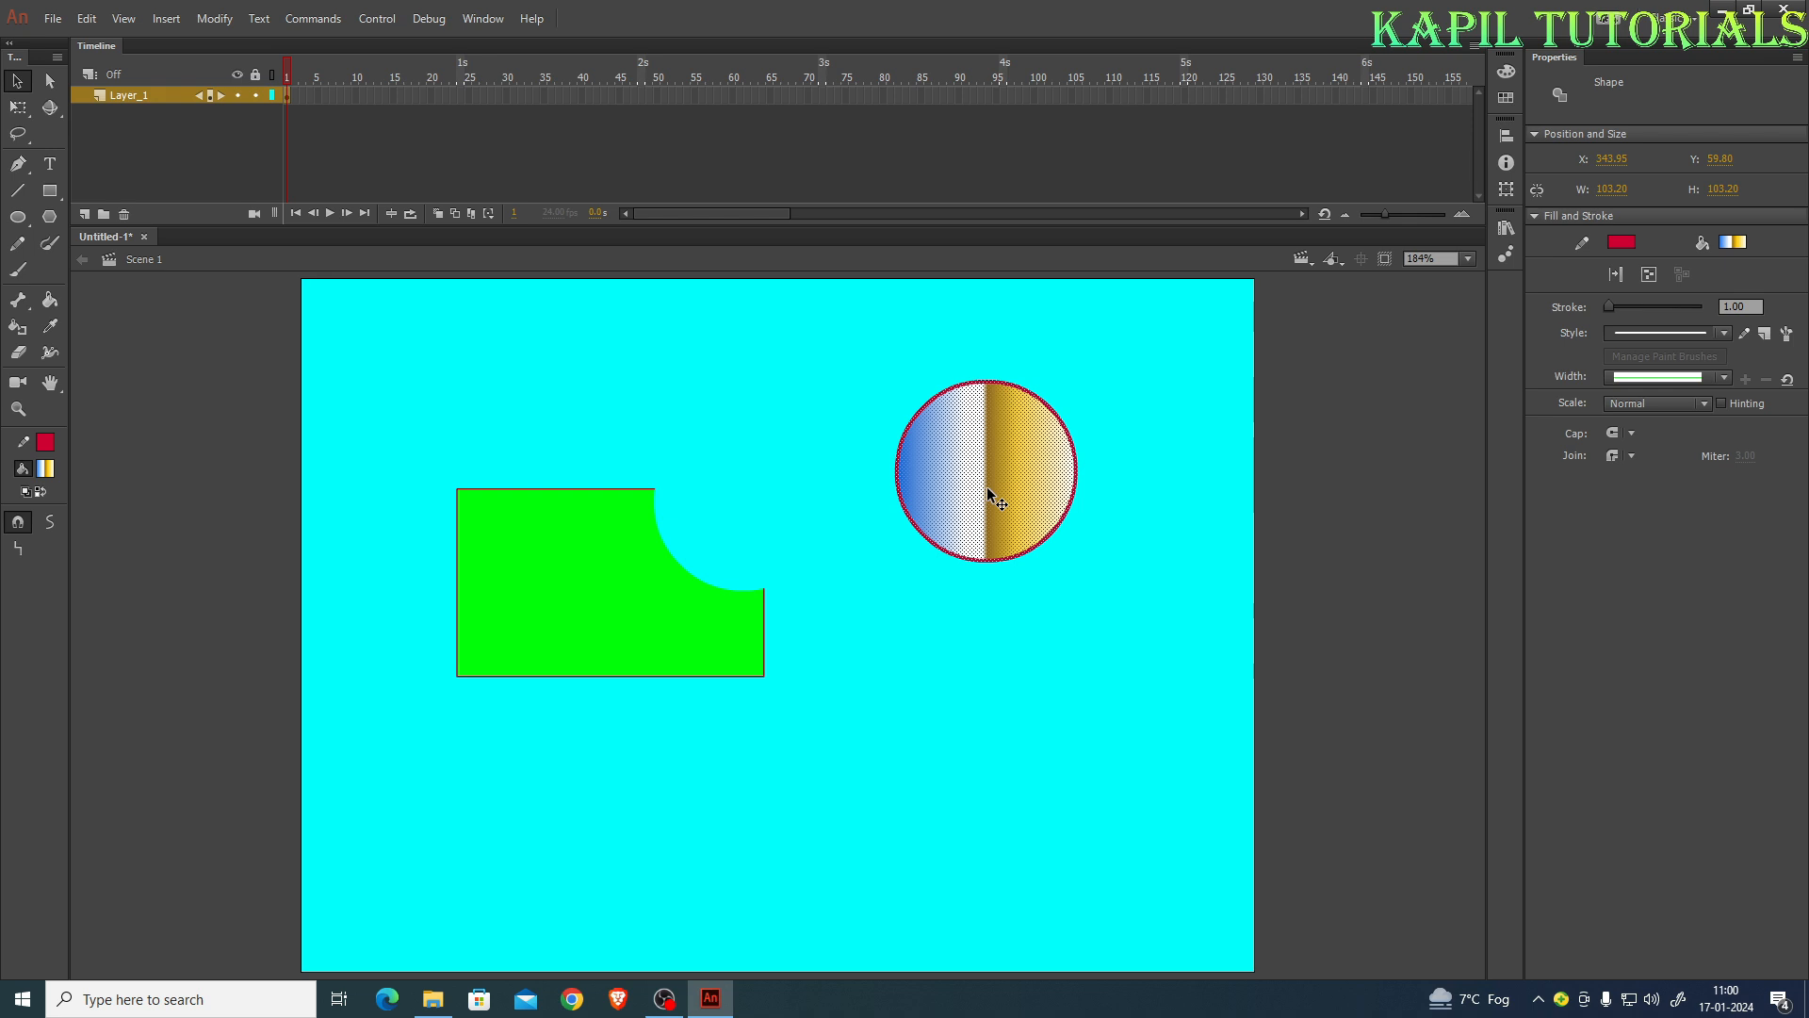
{"action": "left_click", "coordinate": [975, 618]}
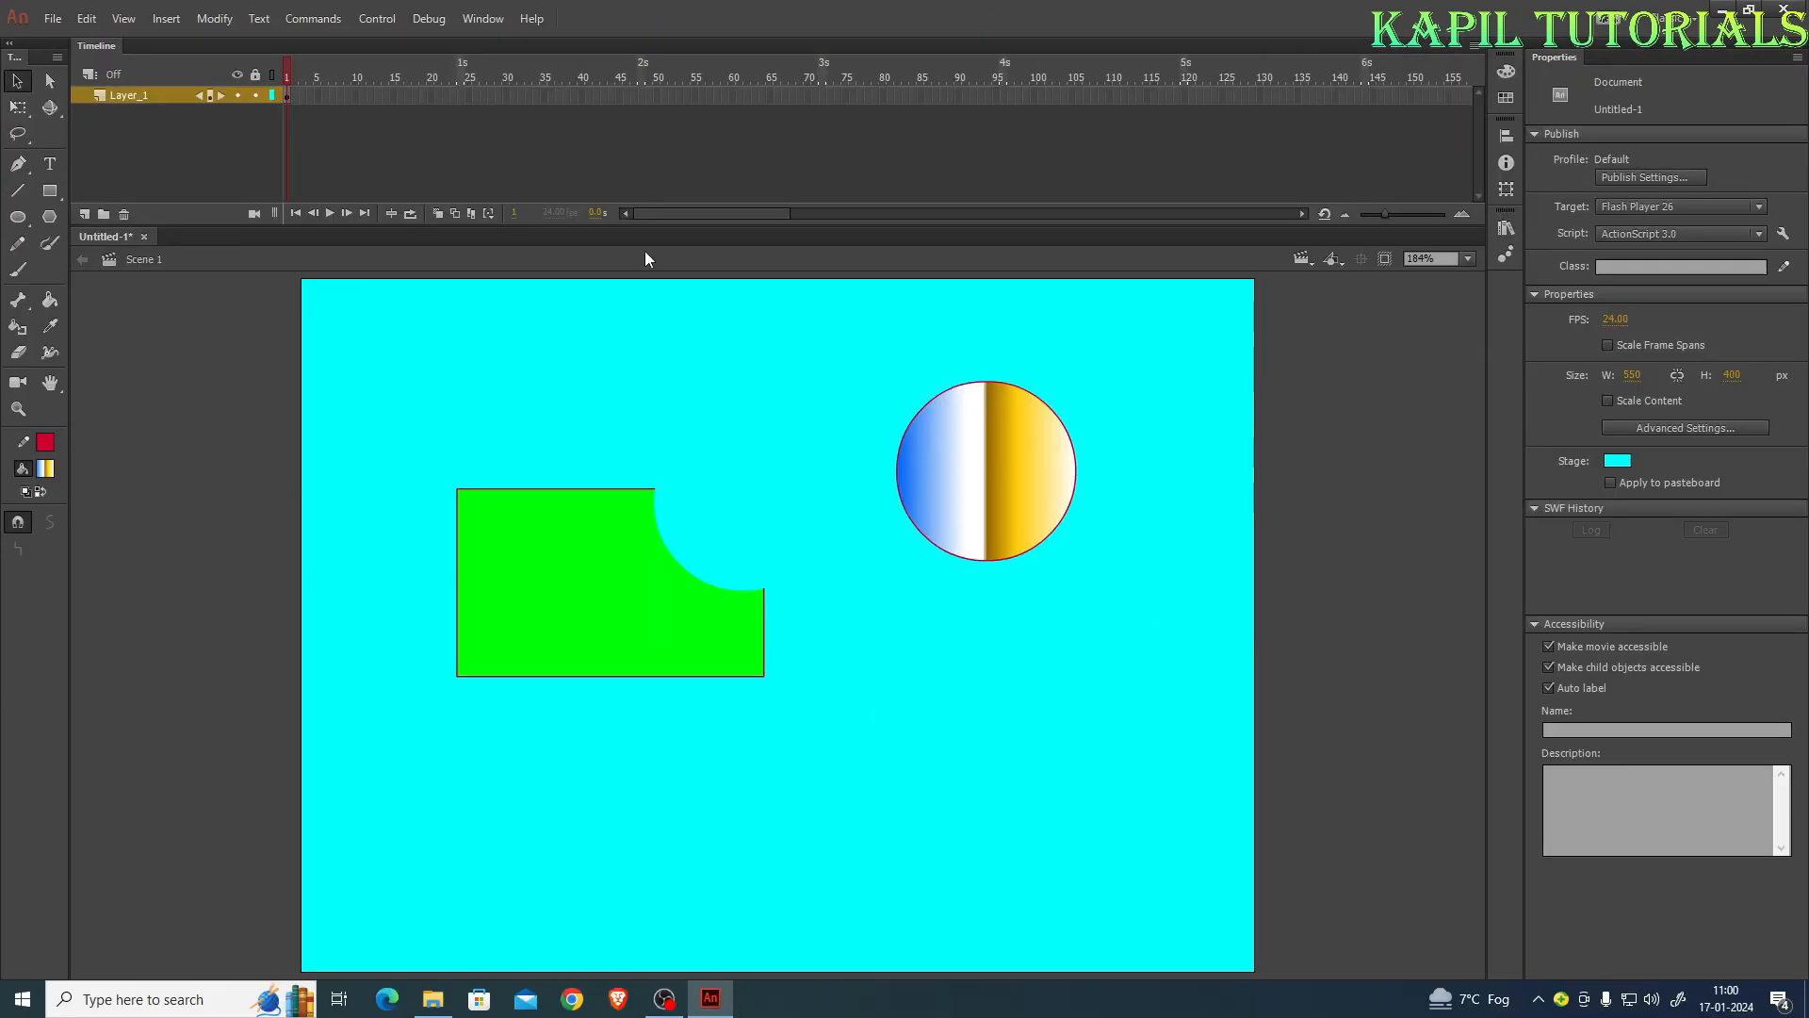
Move only the circle's gradient fill down out of its outline and undo the move
{"action": "left_click", "coordinate": [980, 488]}
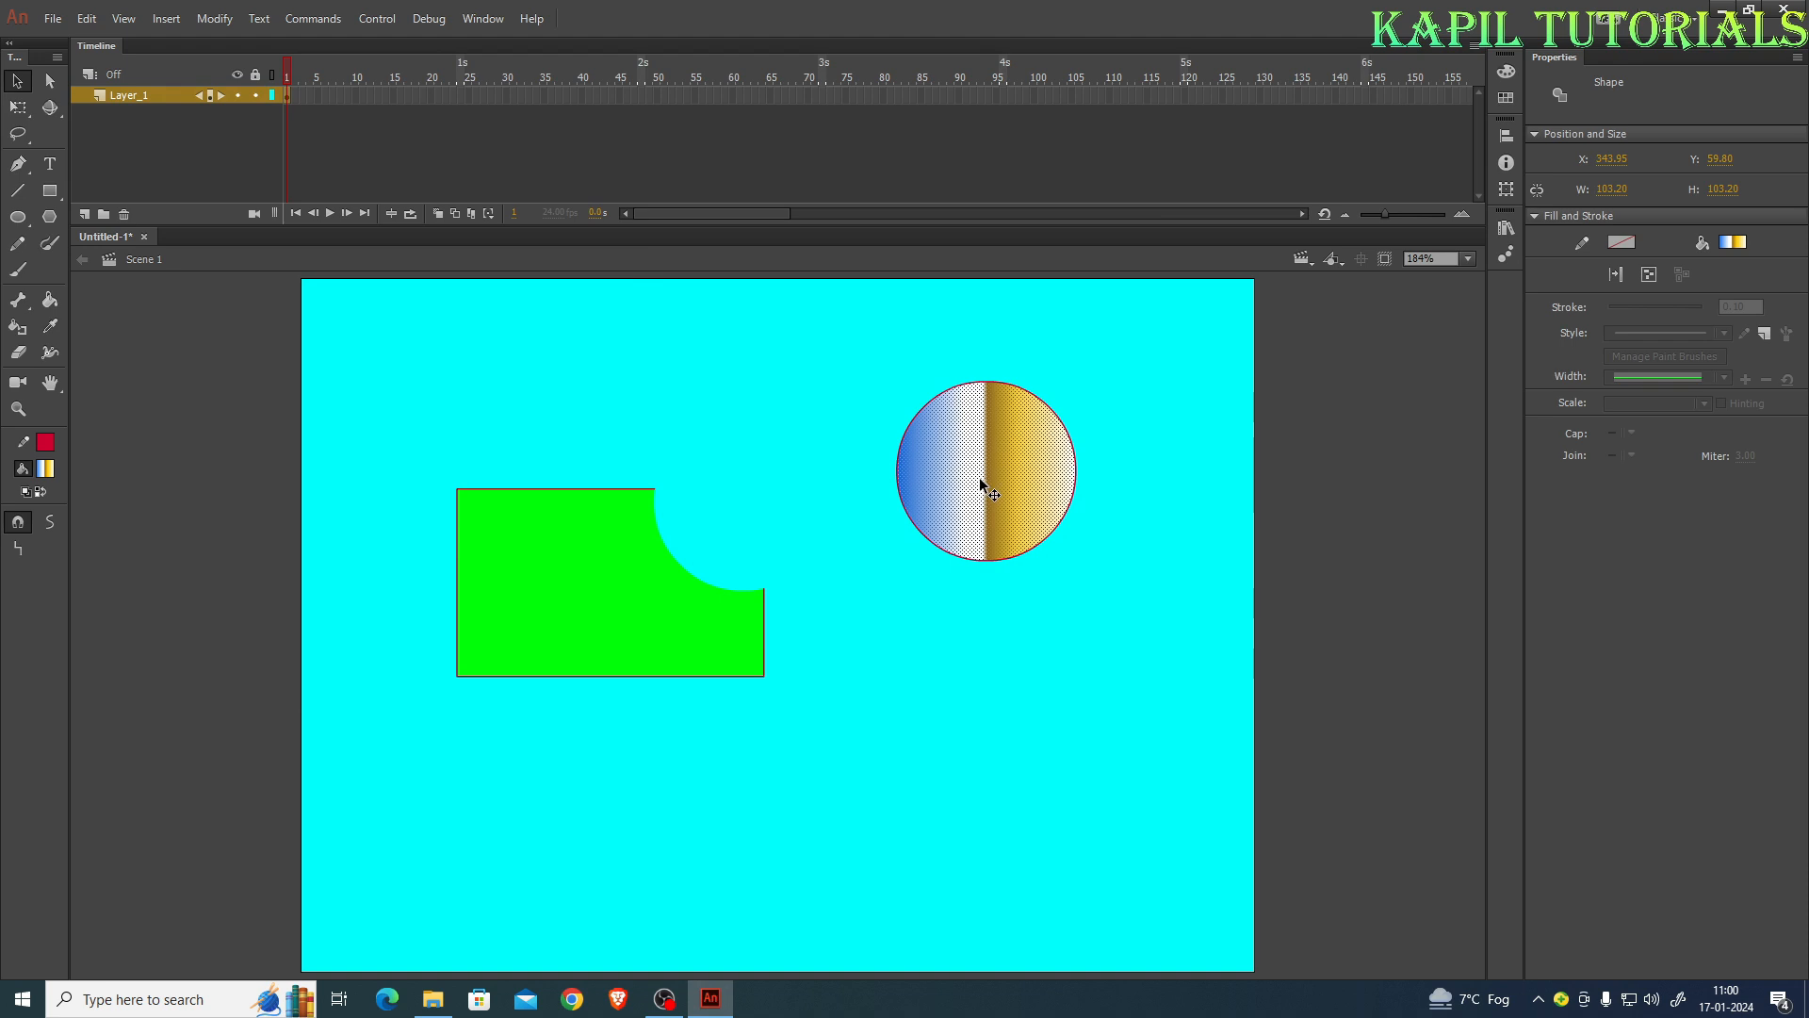
{"action": "left_click_drag", "start_coordinate": [980, 481], "coordinate": [949, 774]}
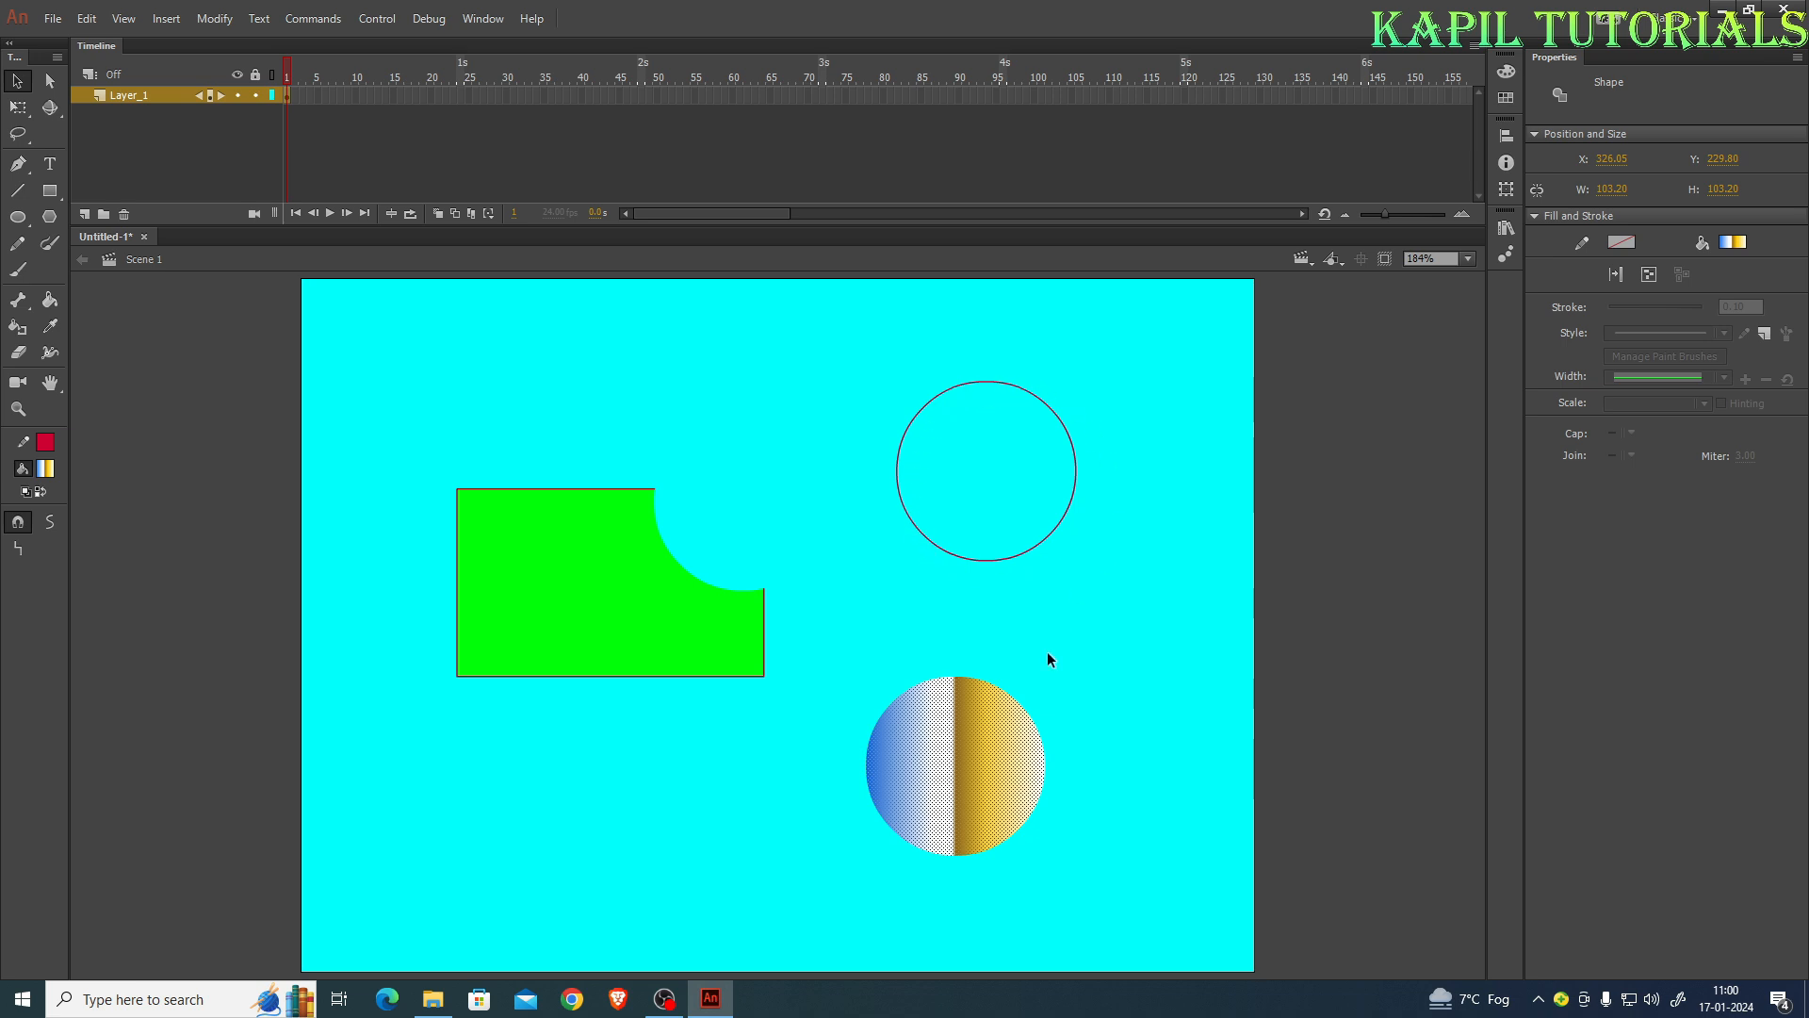
{"action": "key", "text": "ctrl+z"}
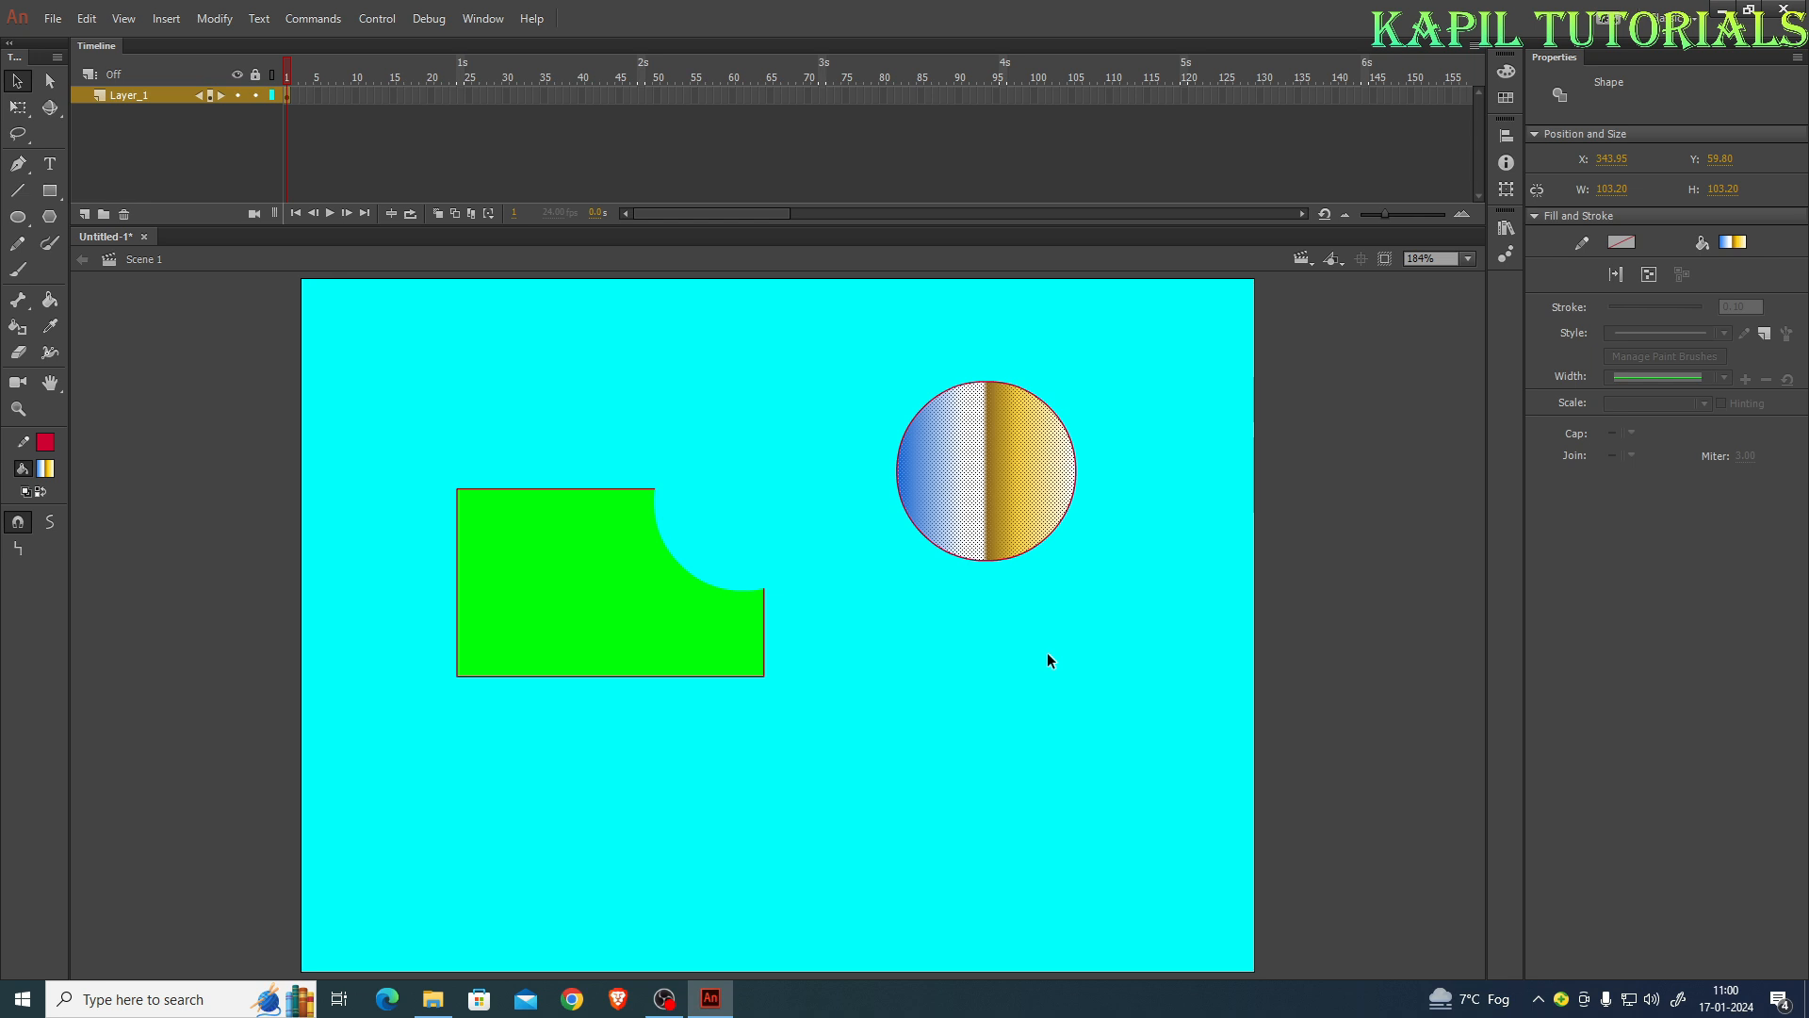
Move the circle's fill and outline together downward, to the right of the rectangle
{"action": "double_click", "coordinate": [975, 497]}
{"action": "left_click_drag", "start_coordinate": [975, 497], "coordinate": [975, 701]}
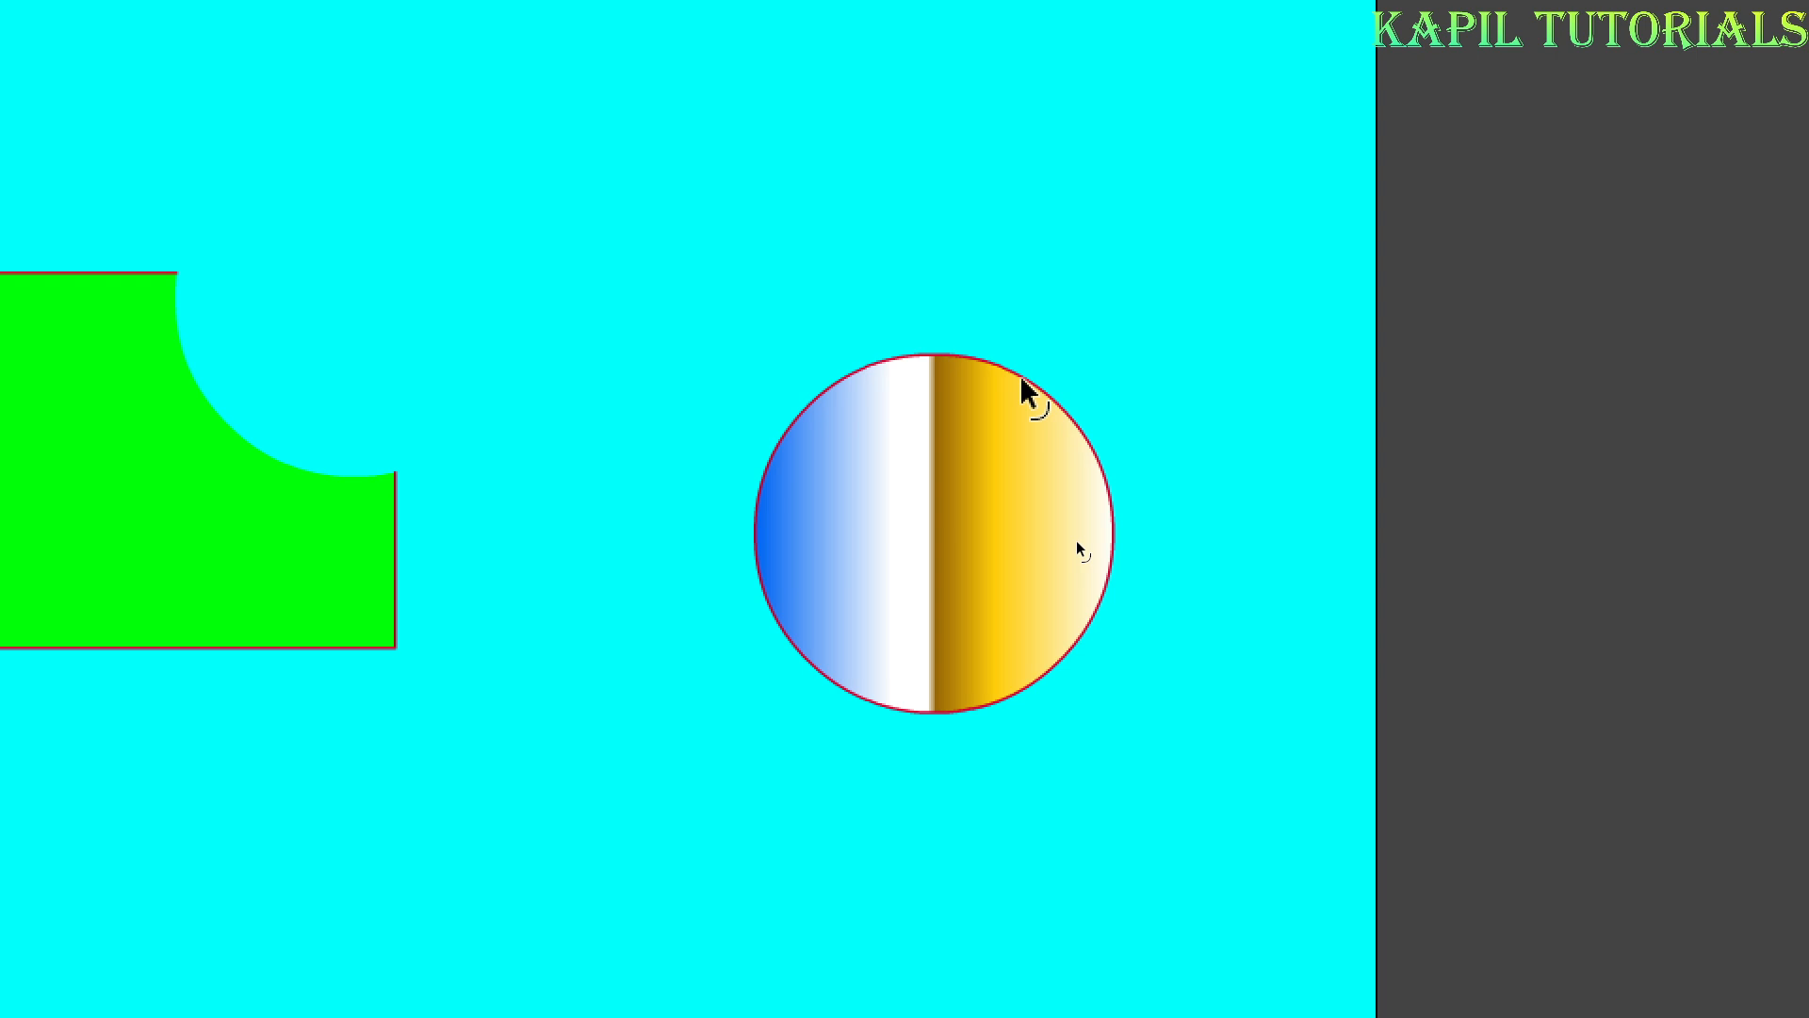
{"action": "mouse_move", "coordinate": [1005, 406]}
{"action": "left_mouse_down"}
{"action": "mouse_move", "coordinate": [1096, 400]}
{"action": "mouse_move", "coordinate": [1075, 345]}
{"action": "mouse_move", "coordinate": [994, 377]}
{"action": "left_mouse_up"}
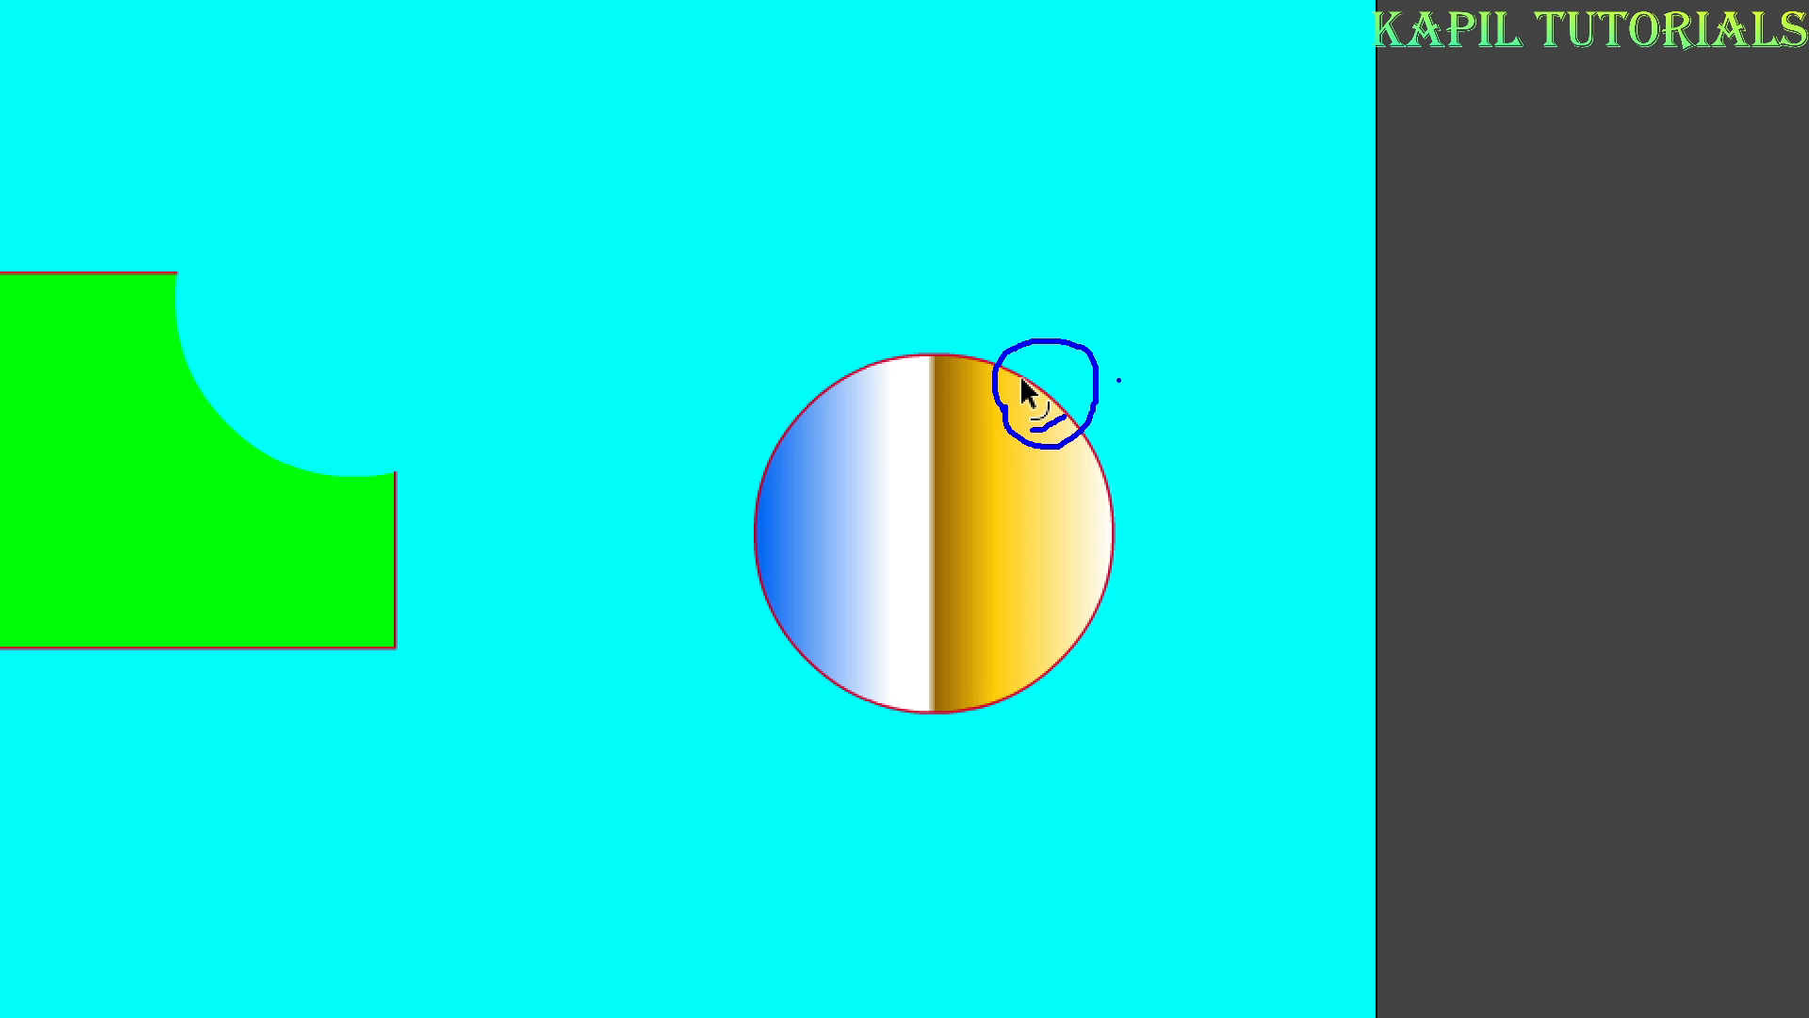
{"action": "key", "text": "Escape"}
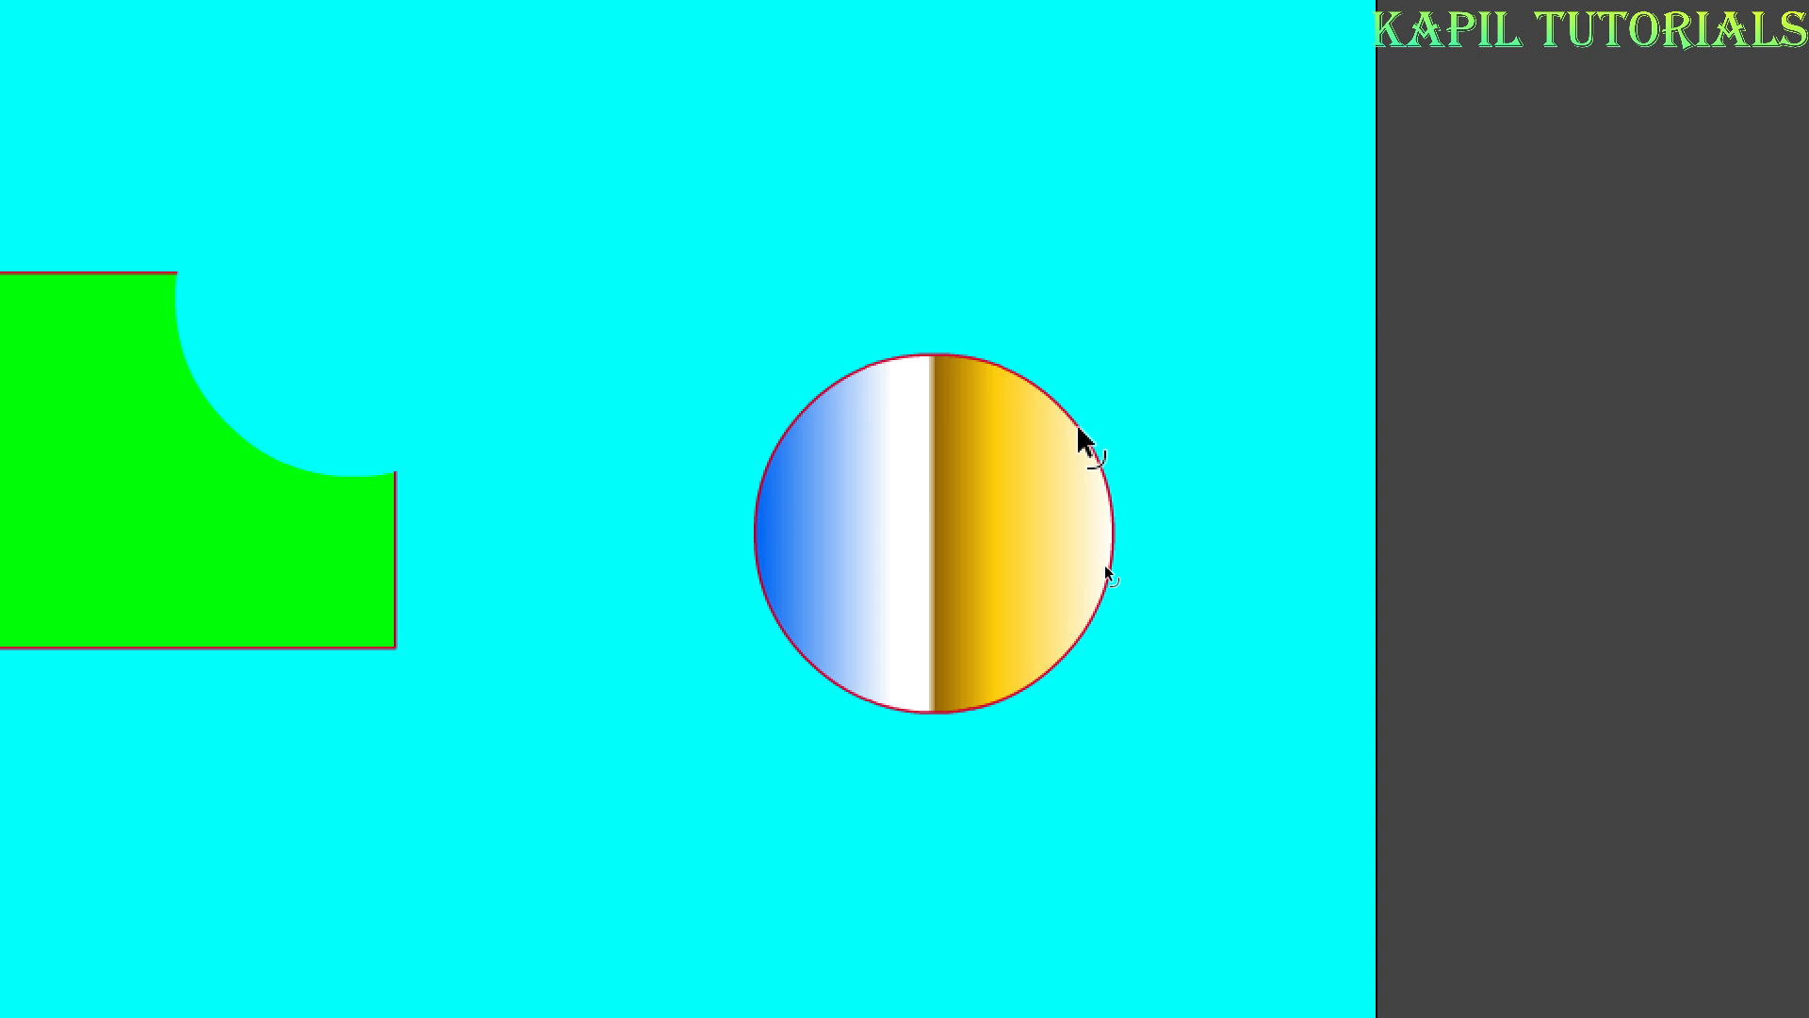
Bend the circle's upper right edge deep inward into a crescent and curve the rectangle's bottom edge upward into an arch
{"action": "mouse_move", "coordinate": [1083, 438]}
{"action": "left_mouse_down"}
{"action": "mouse_move", "coordinate": [933, 499]}
{"action": "mouse_move", "coordinate": [883, 533]}
{"action": "mouse_move", "coordinate": [871, 573]}
{"action": "mouse_move", "coordinate": [856, 565]}
{"action": "mouse_move", "coordinate": [871, 563]}
{"action": "left_mouse_up"}
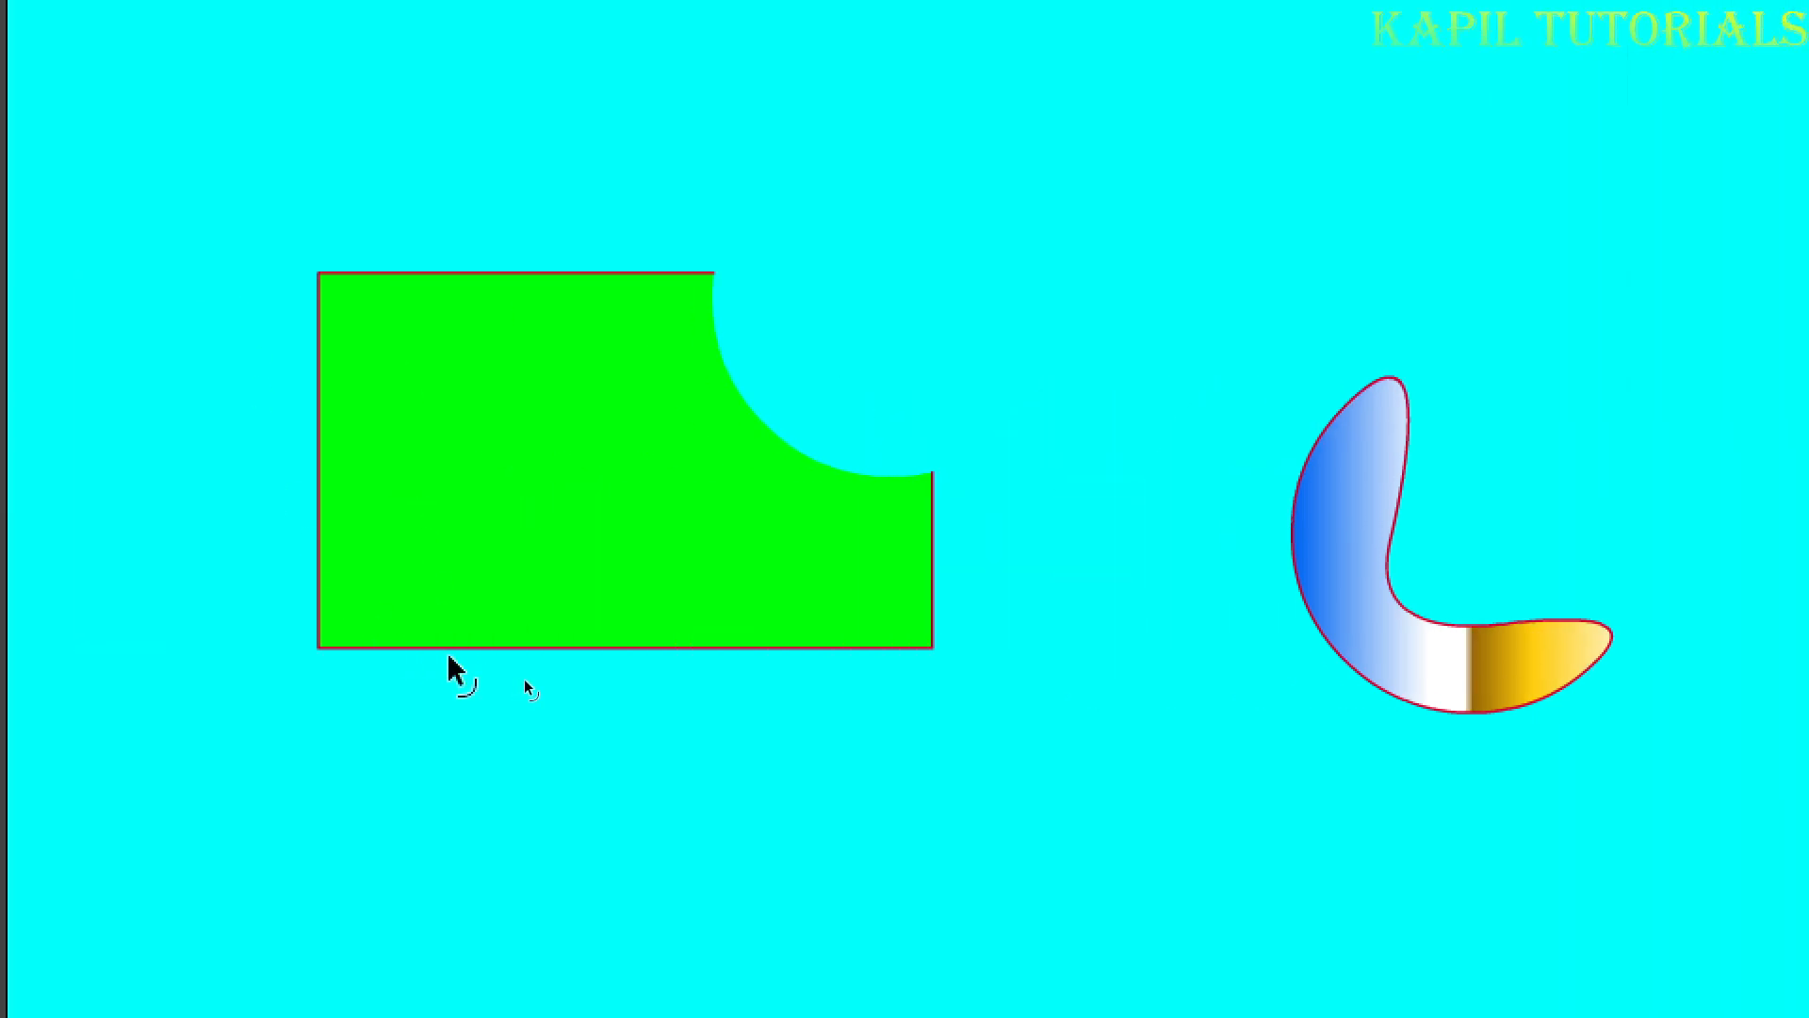
{"action": "mouse_move", "coordinate": [497, 650]}
{"action": "left_mouse_down"}
{"action": "mouse_move", "coordinate": [512, 551]}
{"action": "mouse_move", "coordinate": [471, 462]}
{"action": "left_mouse_up"}
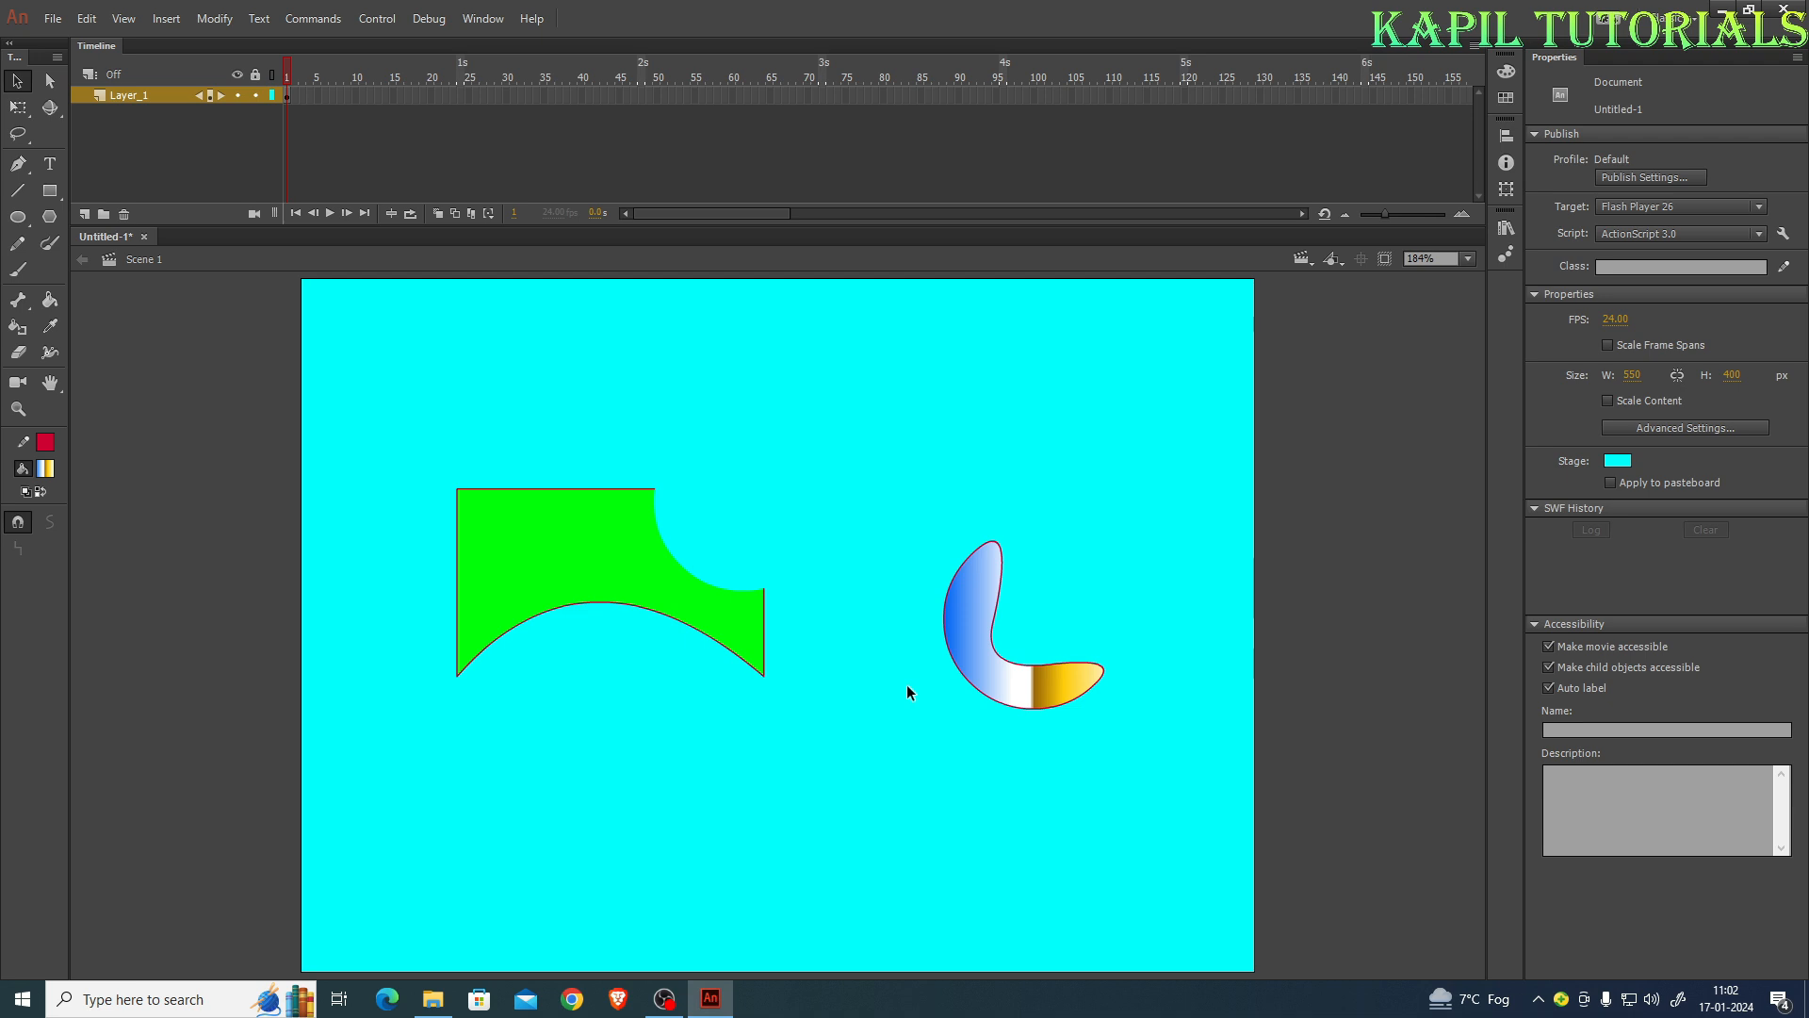
Draw a gradient-filled pentagon below the green arch, bend its right edge deep inward and pull its left corner inward
{"action": "left_click", "coordinate": [57, 217]}
{"action": "left_click_drag", "start_coordinate": [636, 754], "coordinate": [698, 827]}
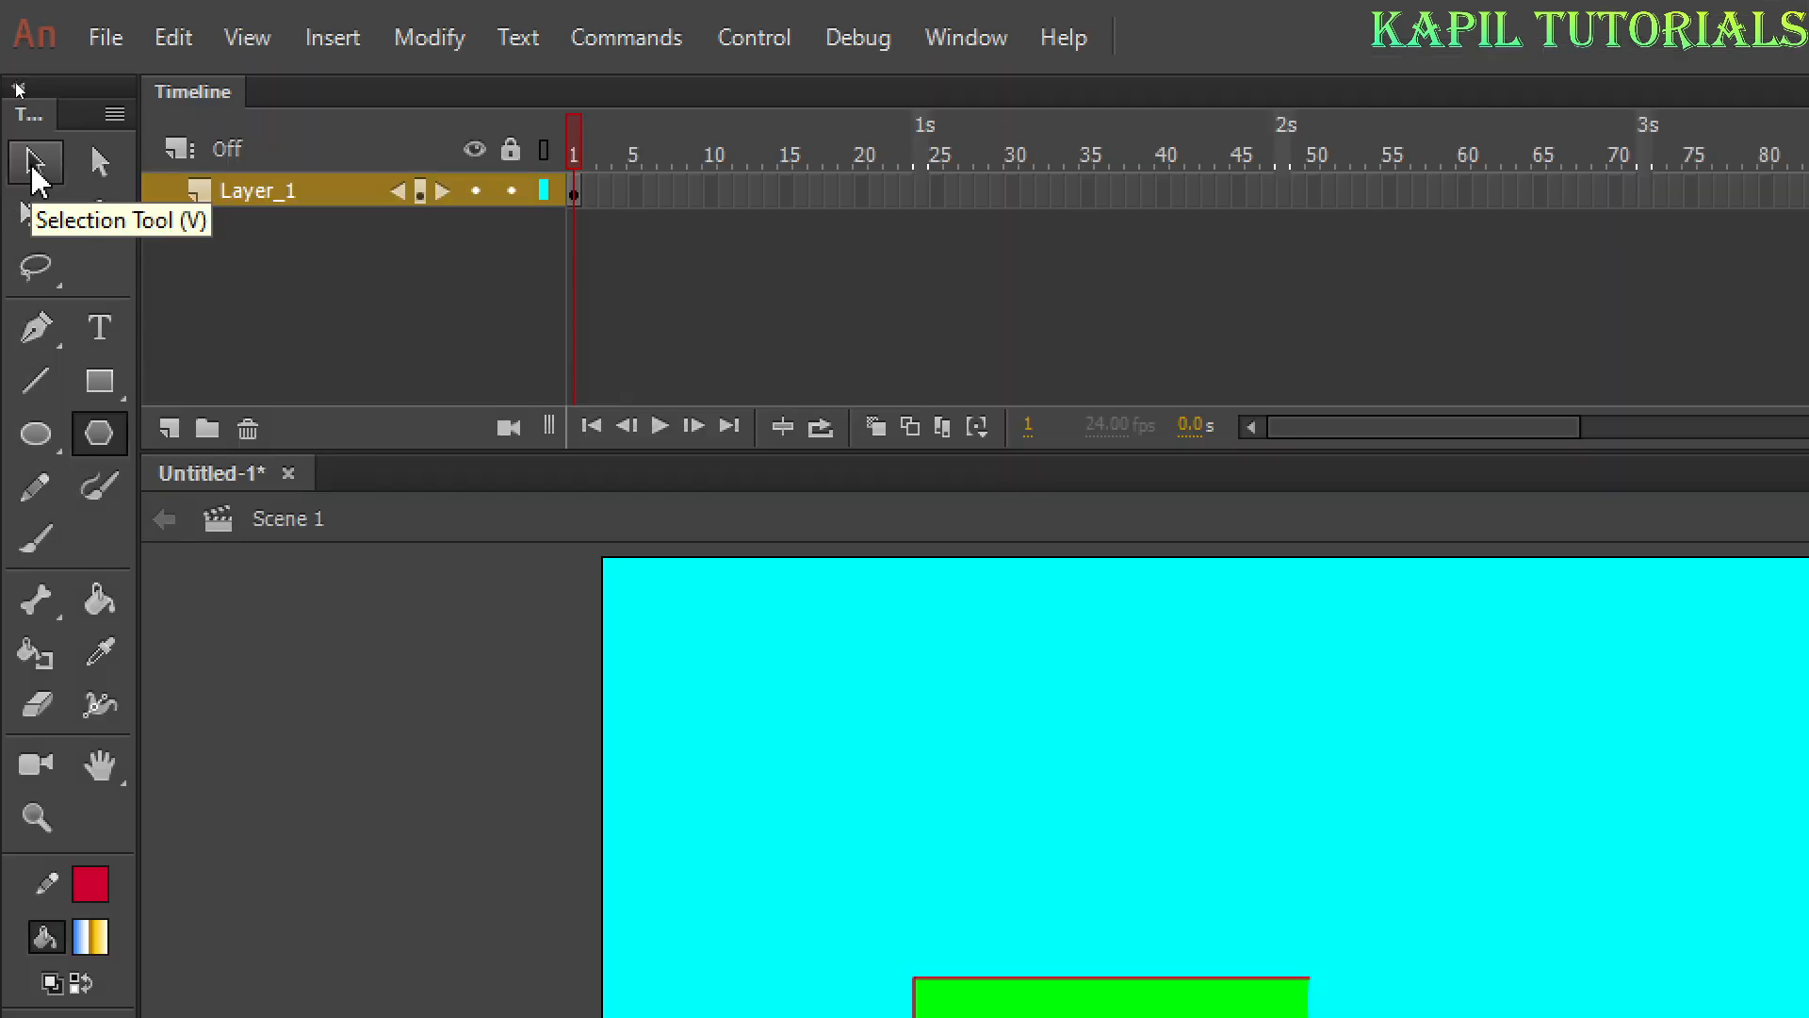
{"action": "left_click", "coordinate": [34, 170]}
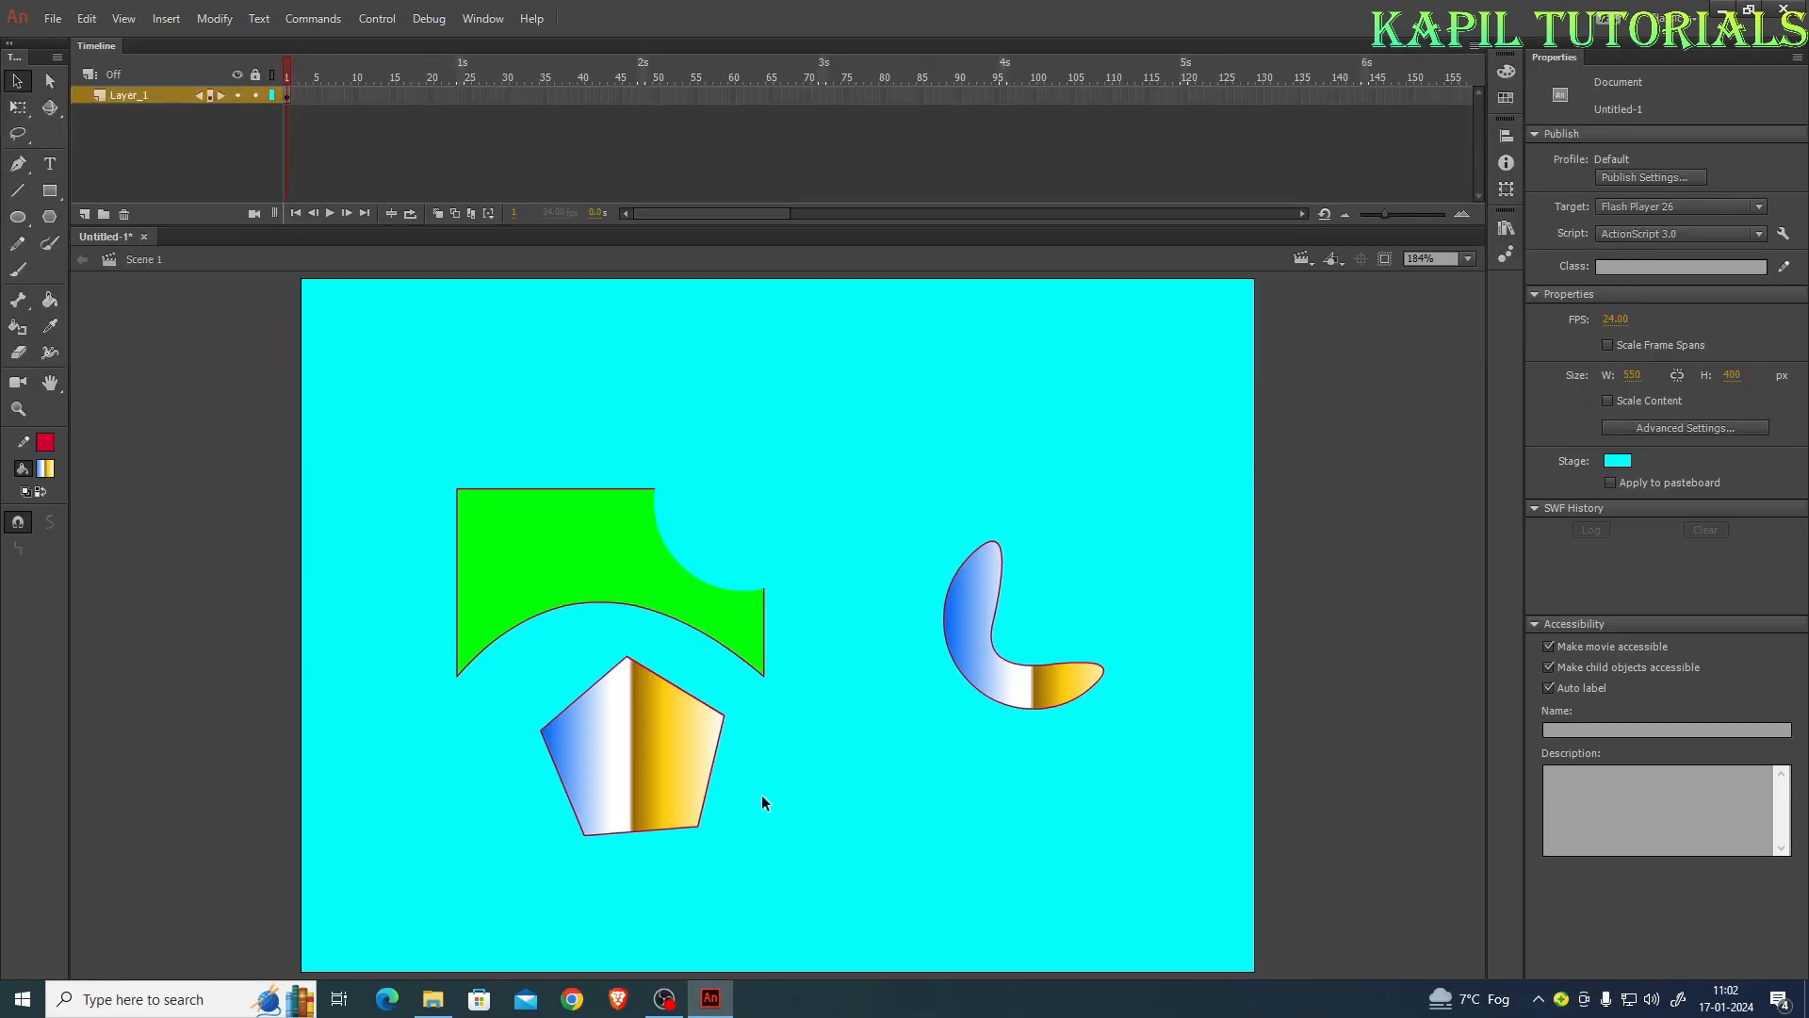
{"action": "left_click_drag", "start_coordinate": [710, 771], "coordinate": [604, 751]}
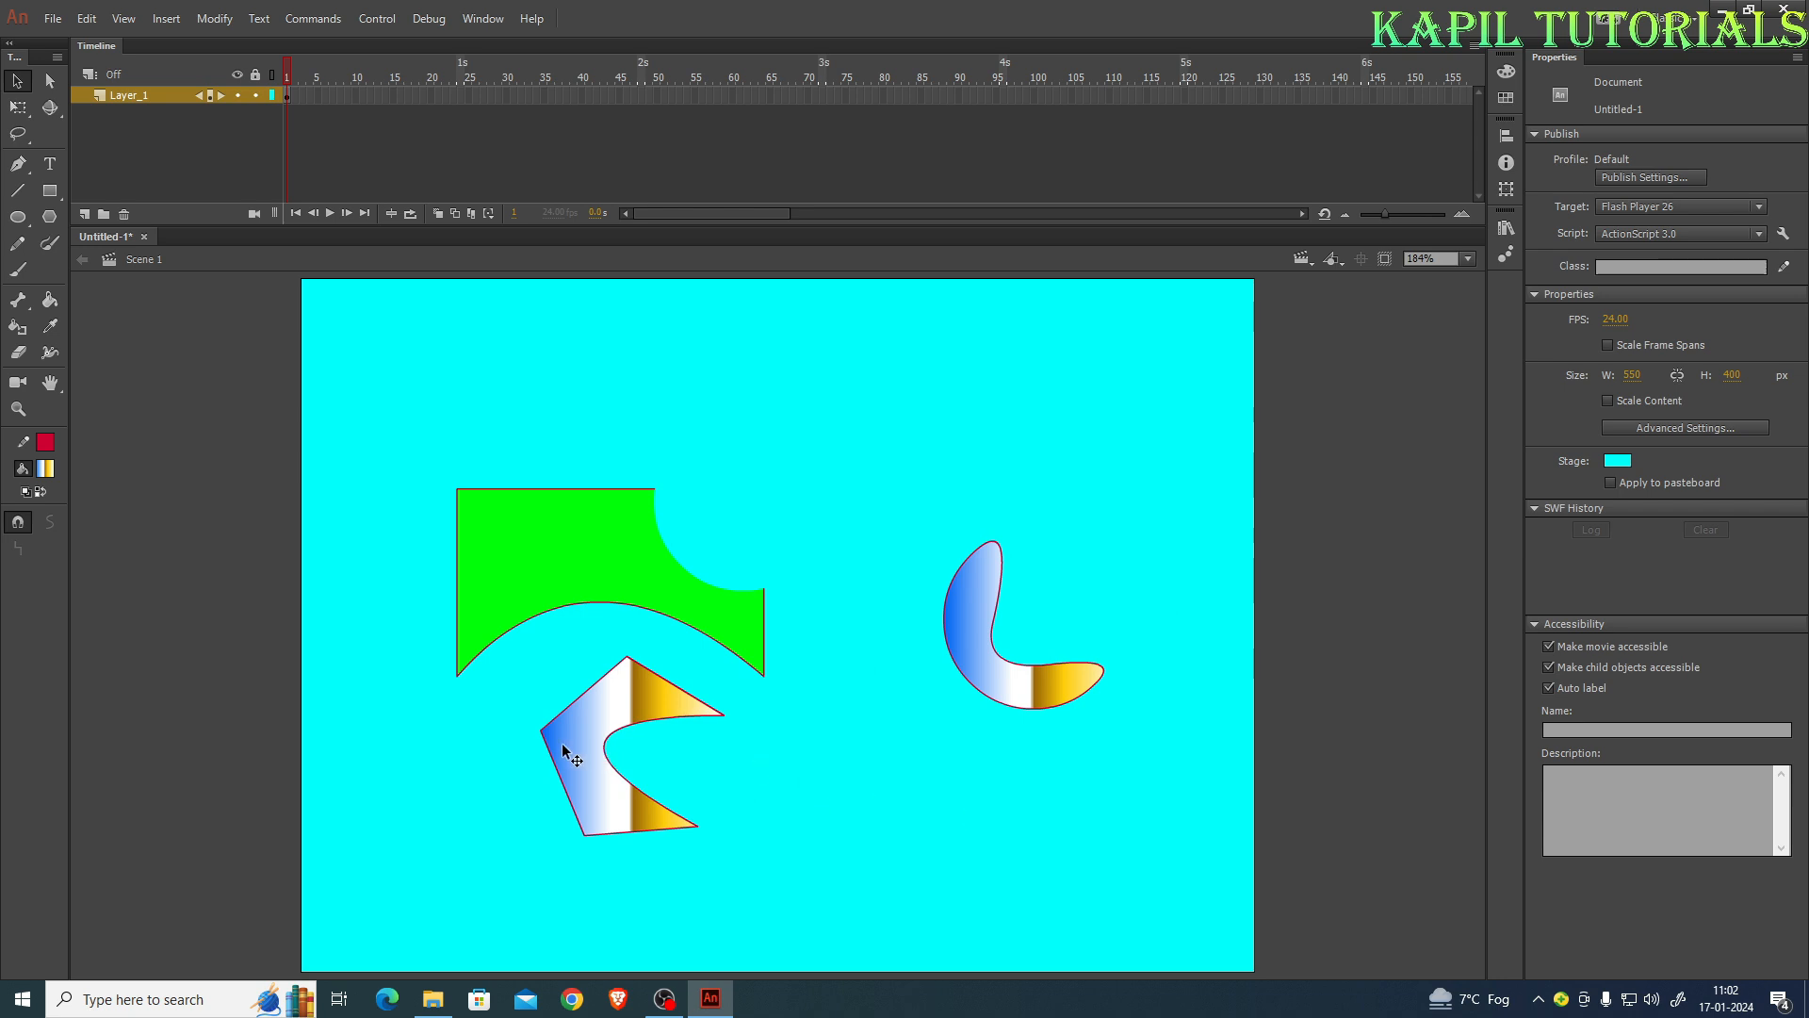
{"action": "left_click_drag", "start_coordinate": [544, 734], "coordinate": [585, 741]}
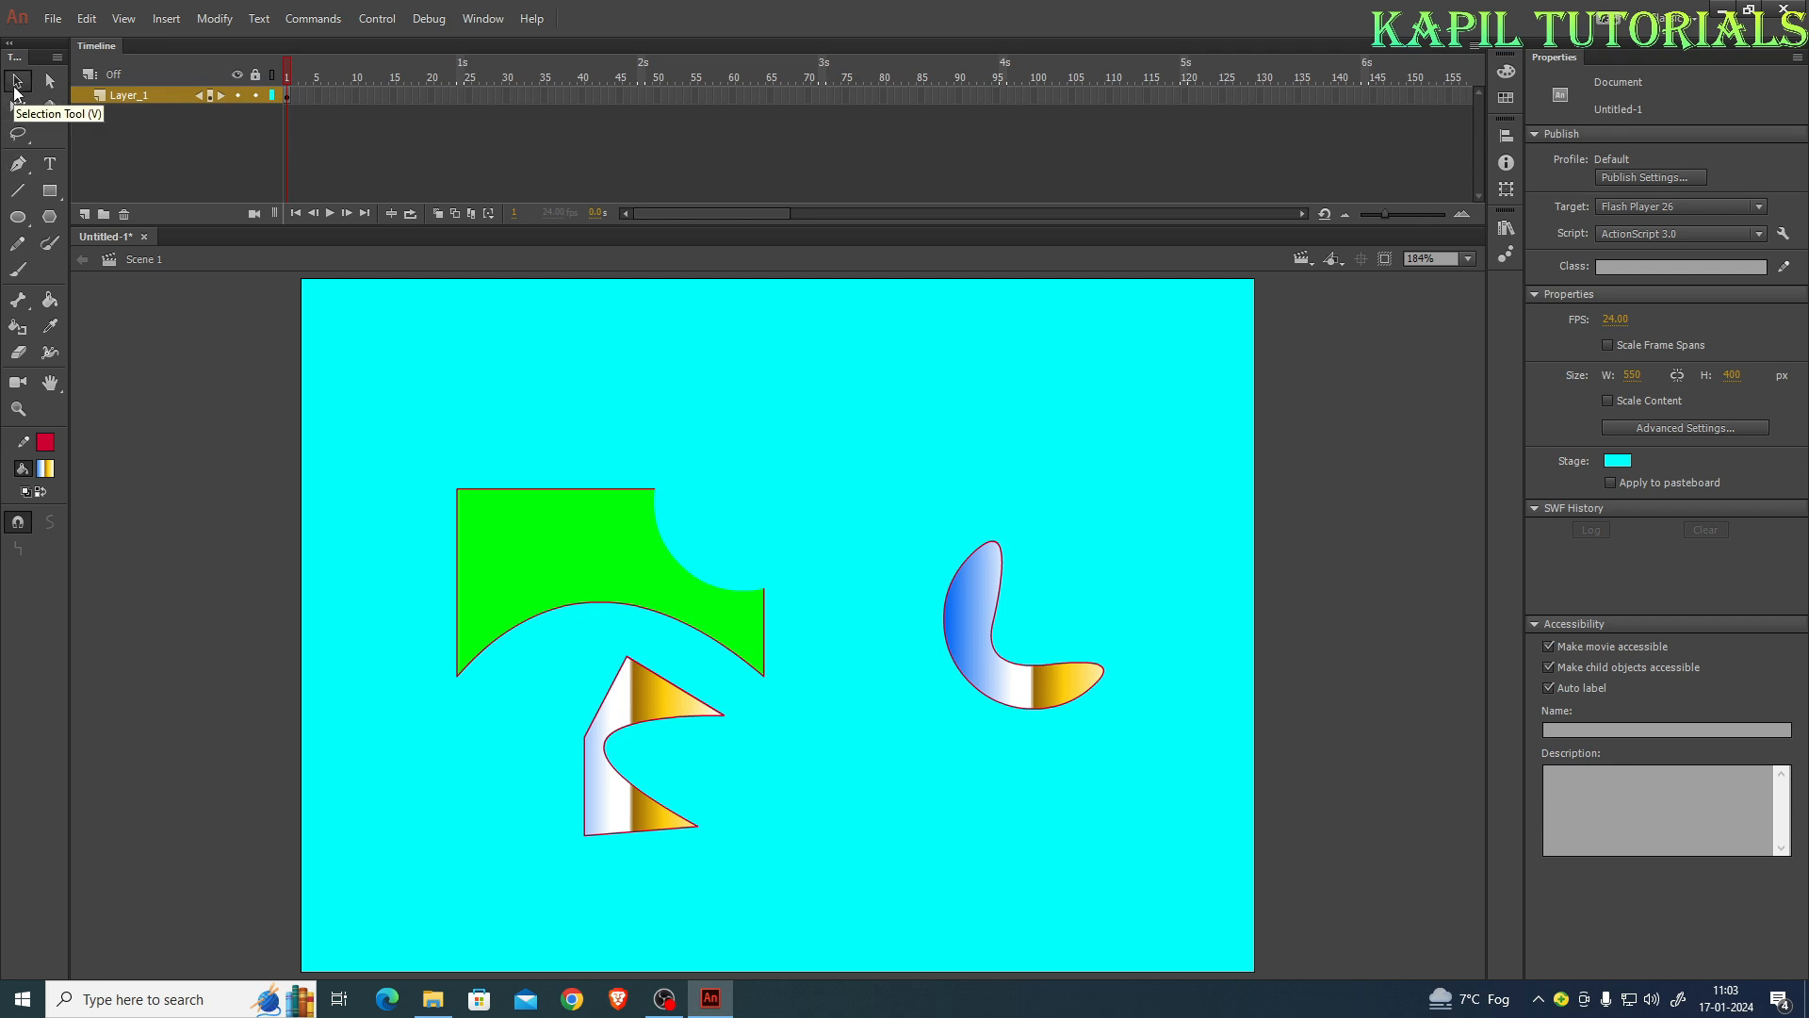
Bend the green shape's bottom edge higher and its top edge downward, and stretch the crescent's outer edge out toward the lower left
{"action": "left_click_drag", "start_coordinate": [550, 613], "coordinate": [513, 561]}
{"action": "left_click_drag", "start_coordinate": [514, 489], "coordinate": [515, 535]}
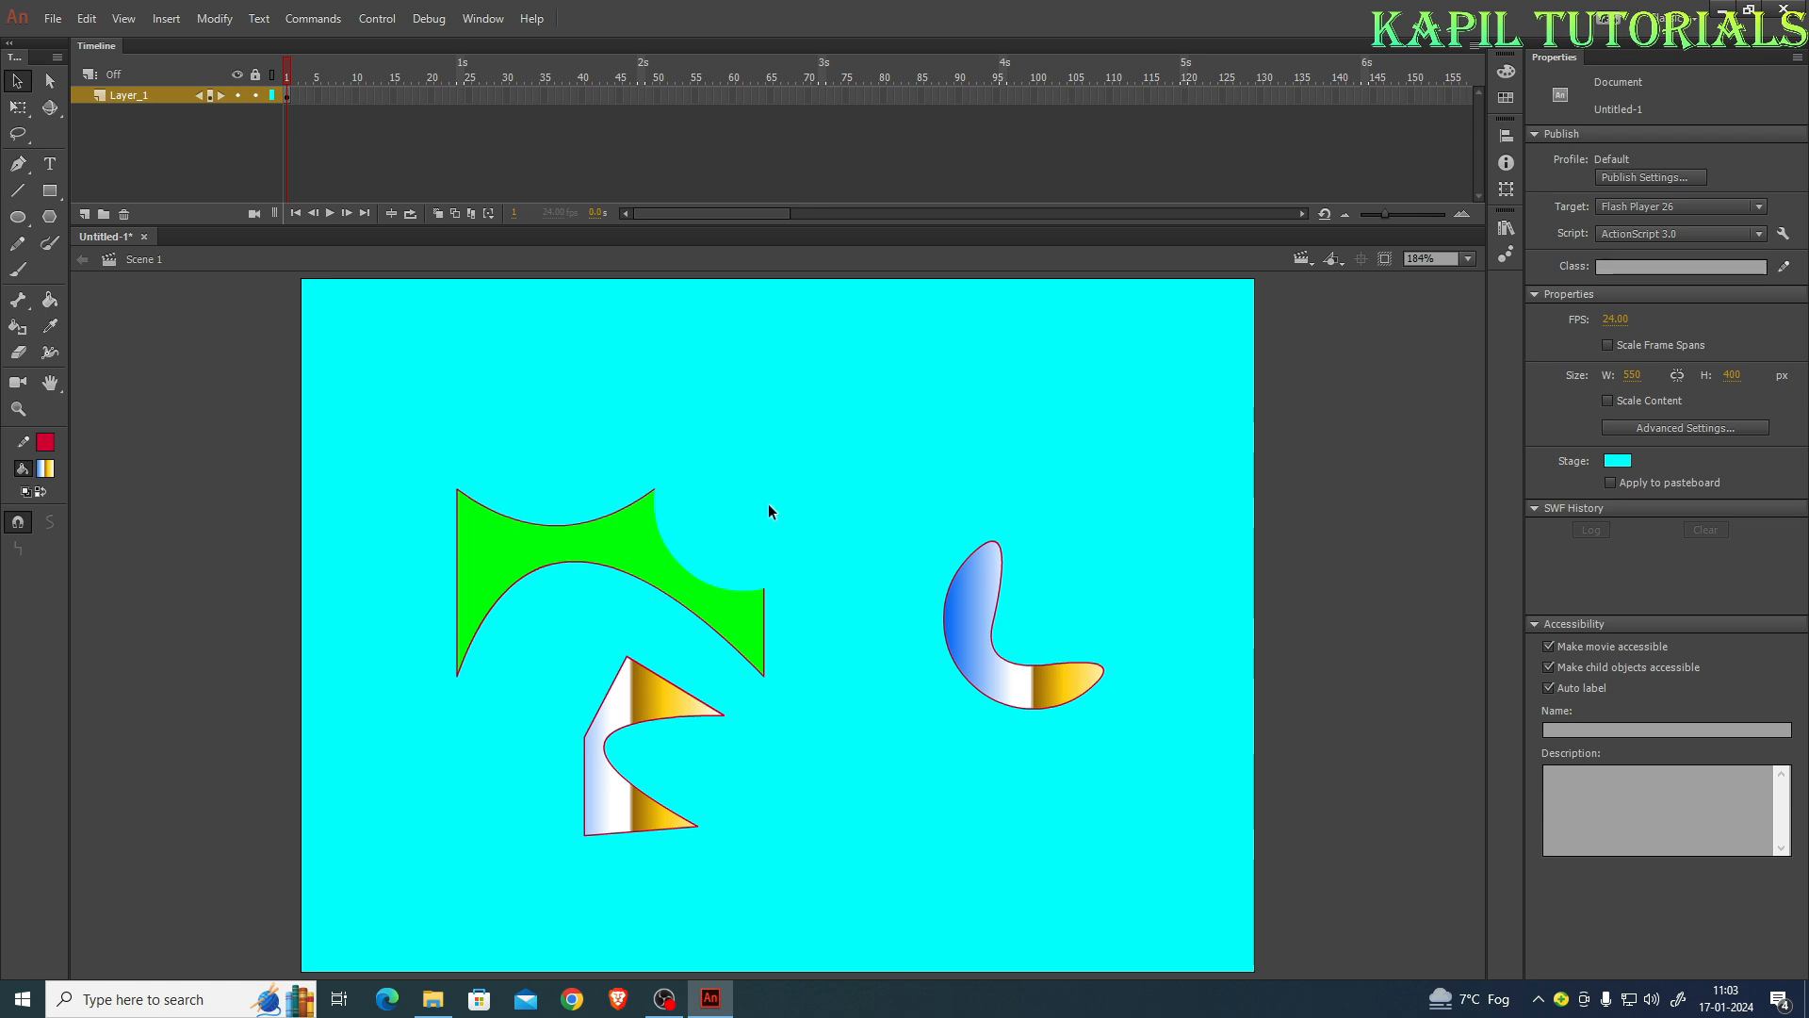
{"action": "left_click_drag", "start_coordinate": [965, 685], "coordinate": [834, 796]}
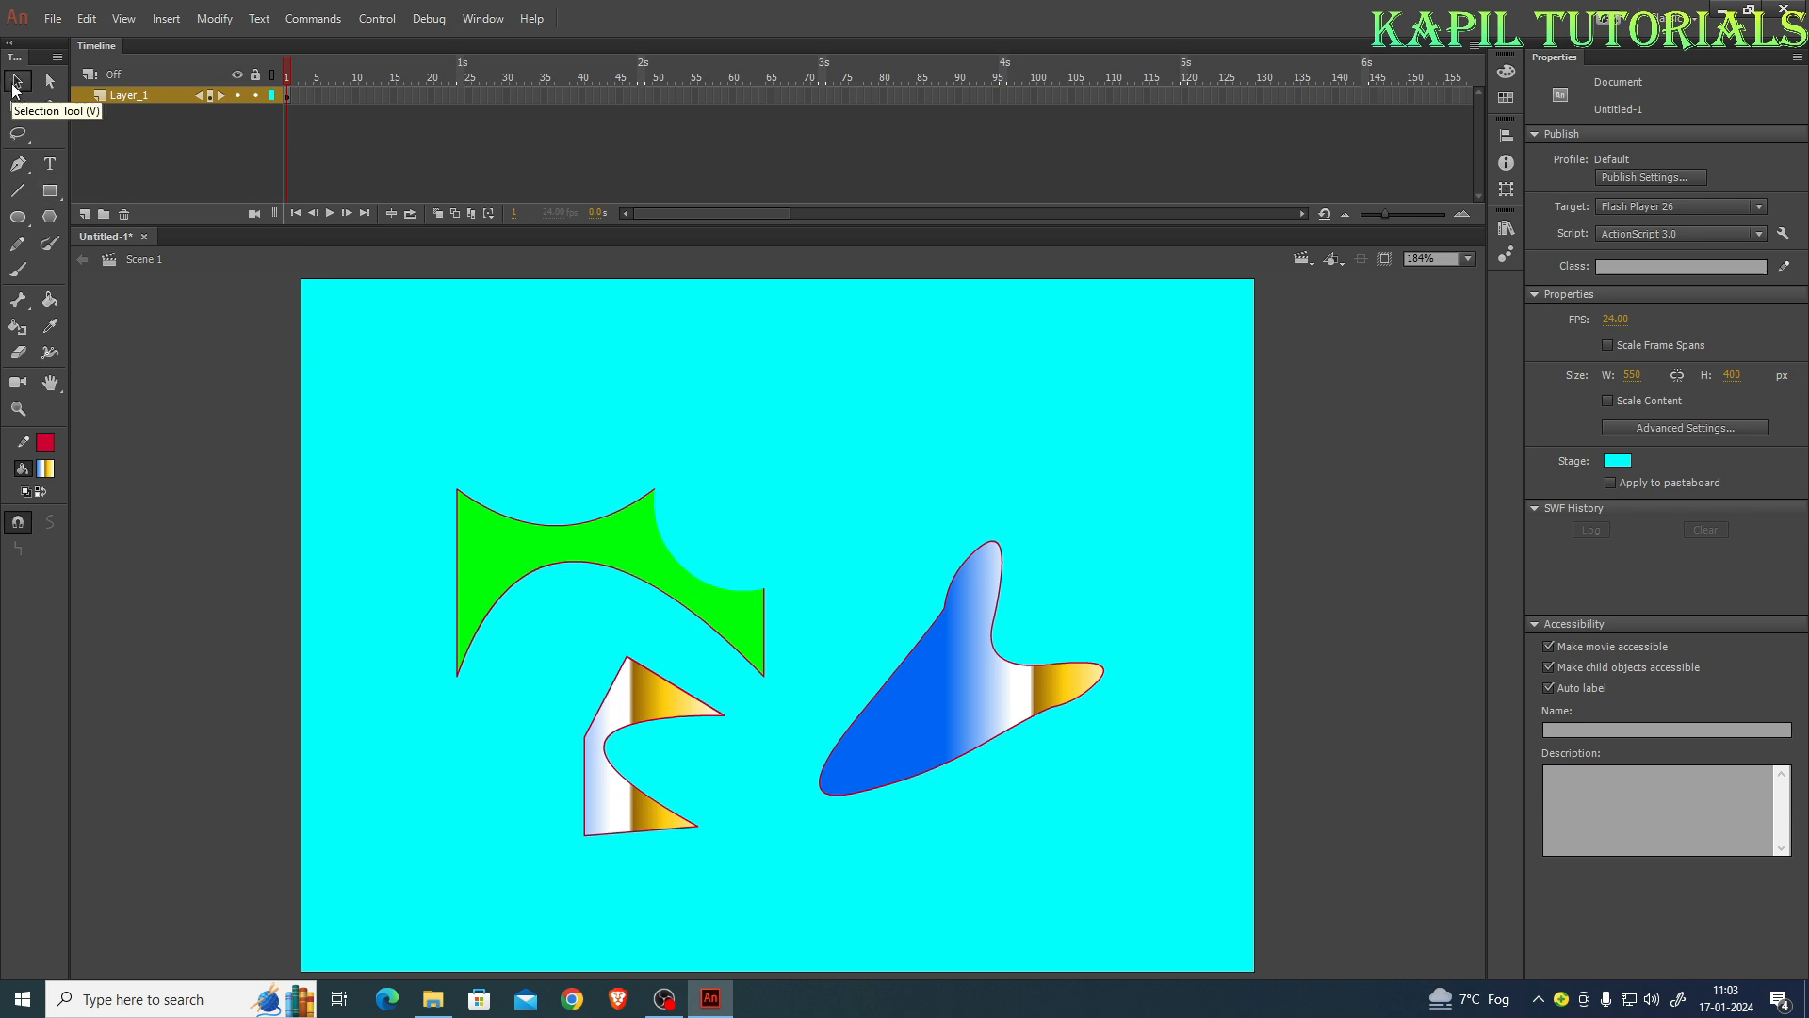
Select all three shapes on the stage together and delete them
{"action": "mouse_move", "coordinate": [322, 322]}
{"action": "left_mouse_down"}
{"action": "mouse_move", "coordinate": [970, 830]}
{"action": "mouse_move", "coordinate": [1157, 930]}
{"action": "left_mouse_up"}
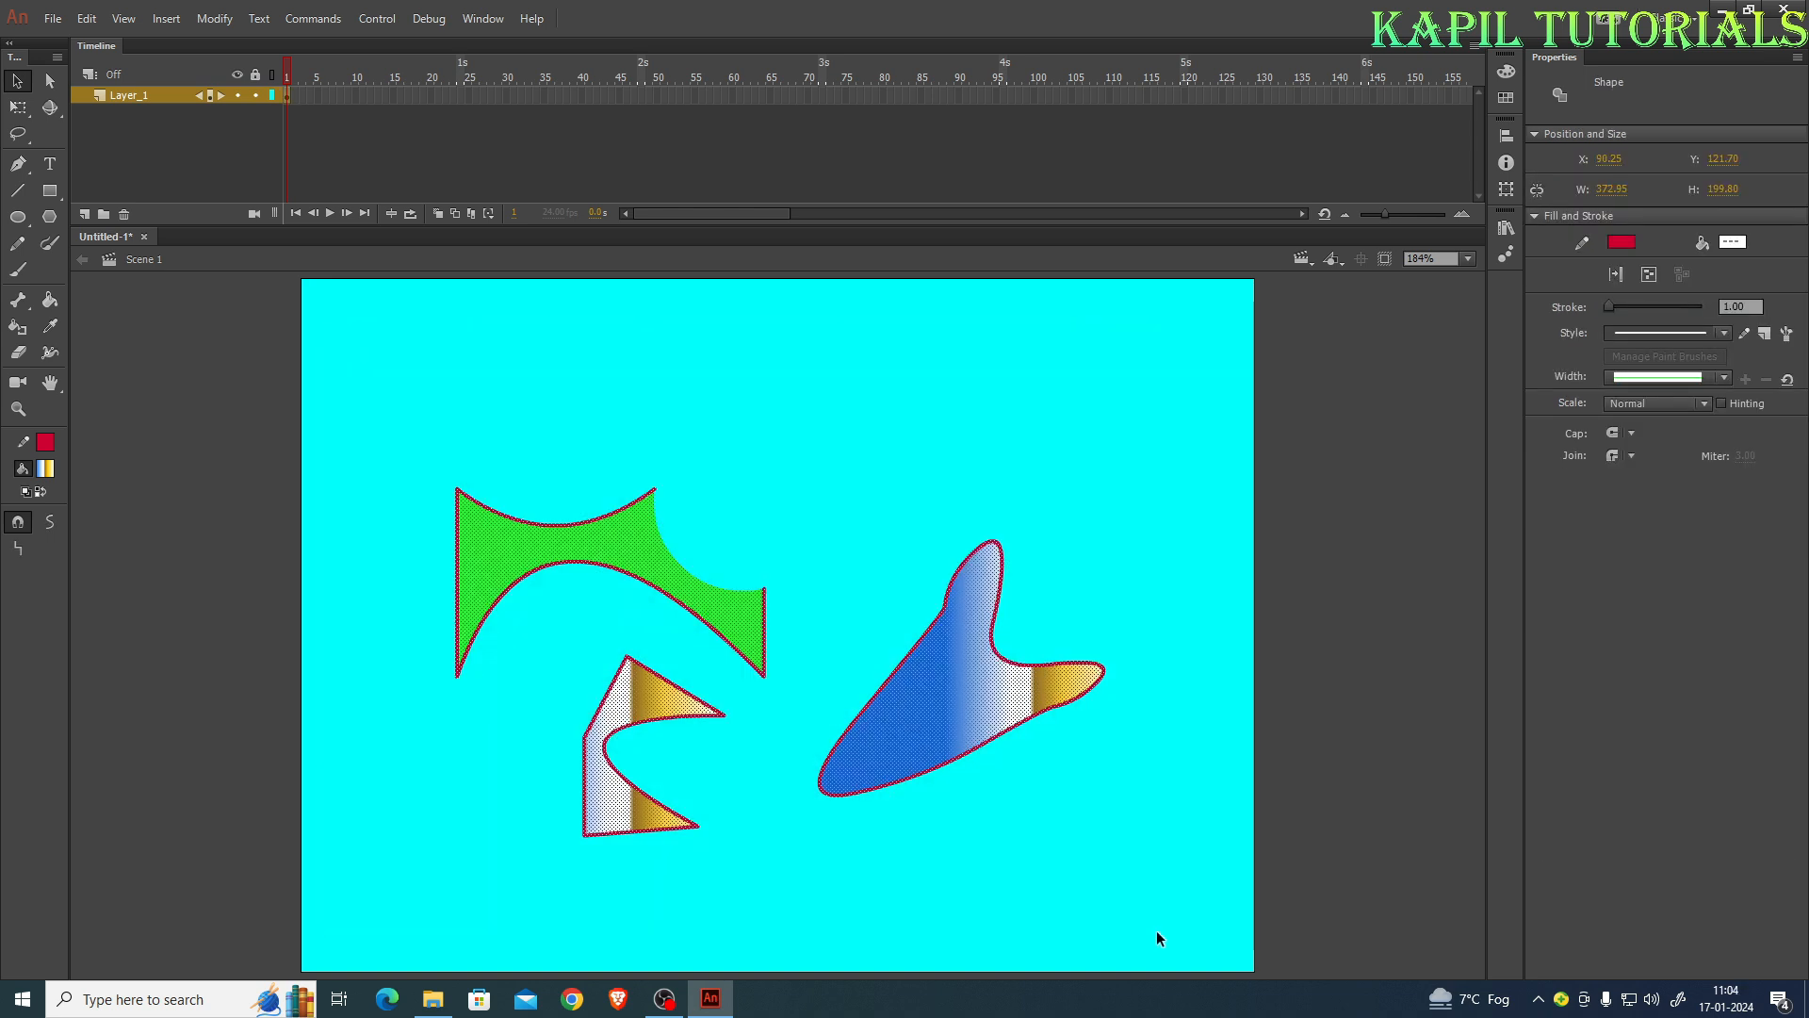
{"action": "key", "text": "Delete"}
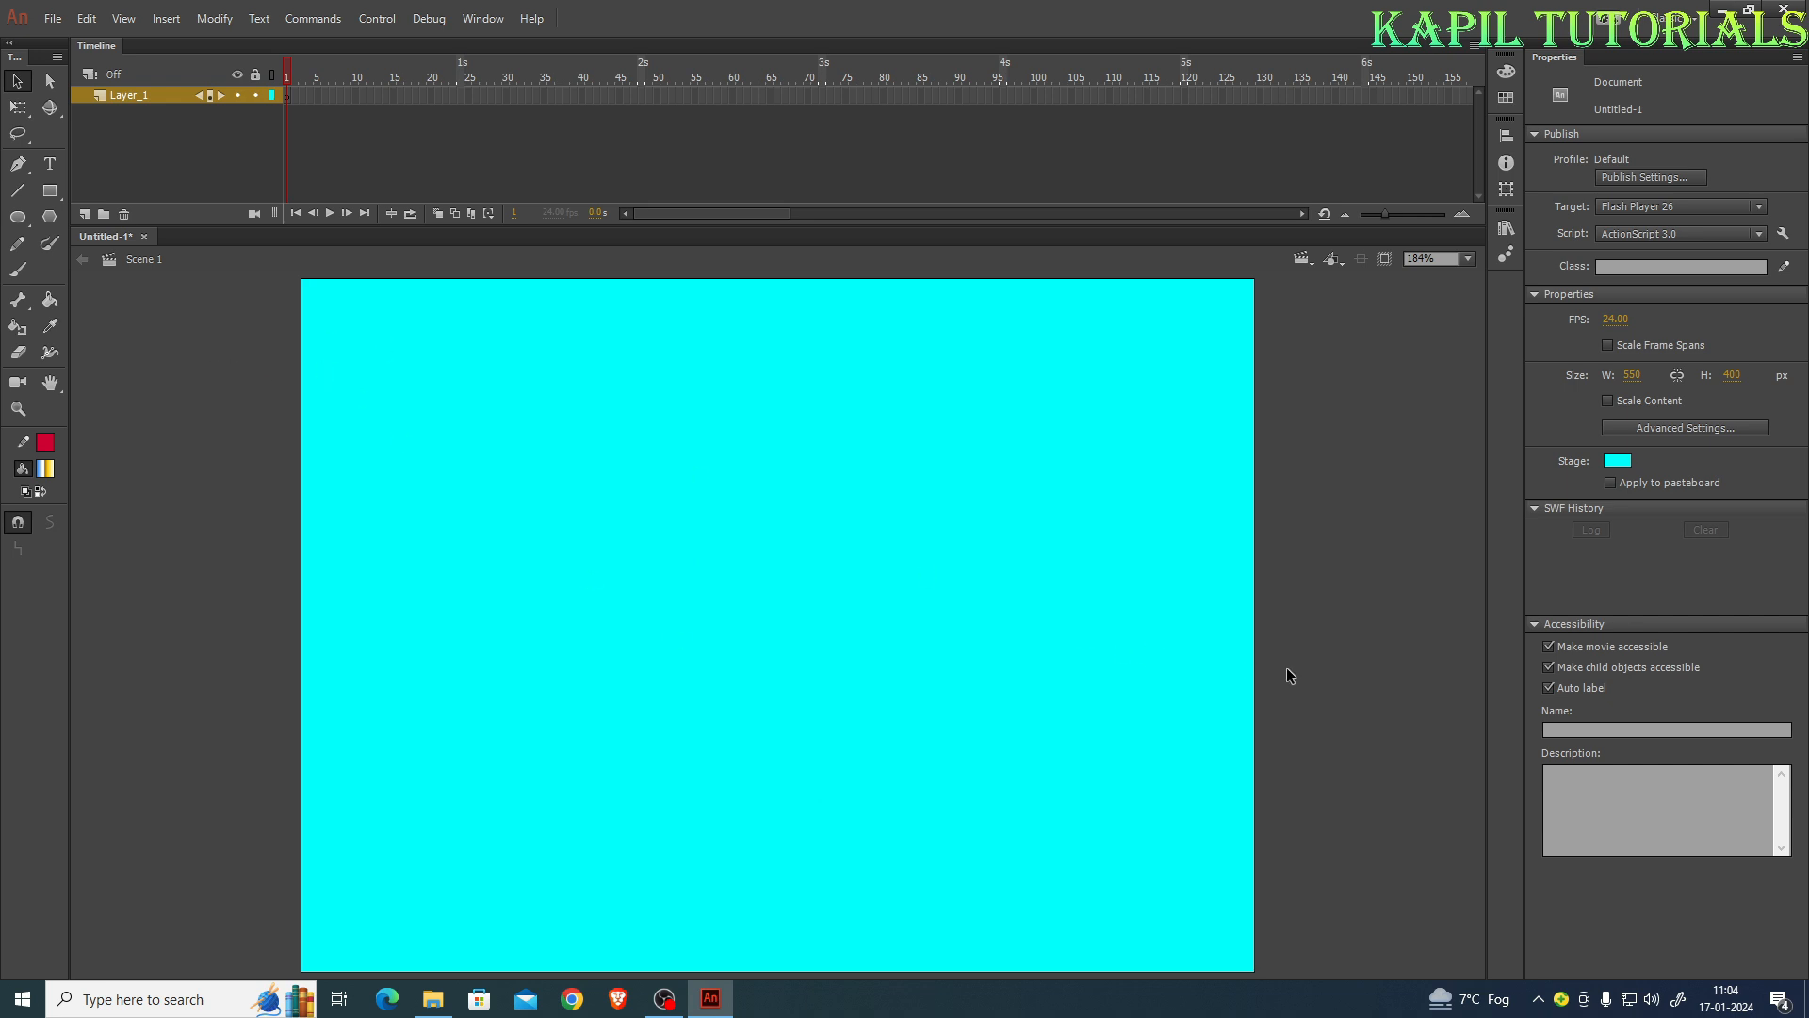
Rename the layer Layer_1 as hut
{"action": "double_click", "coordinate": [121, 96]}
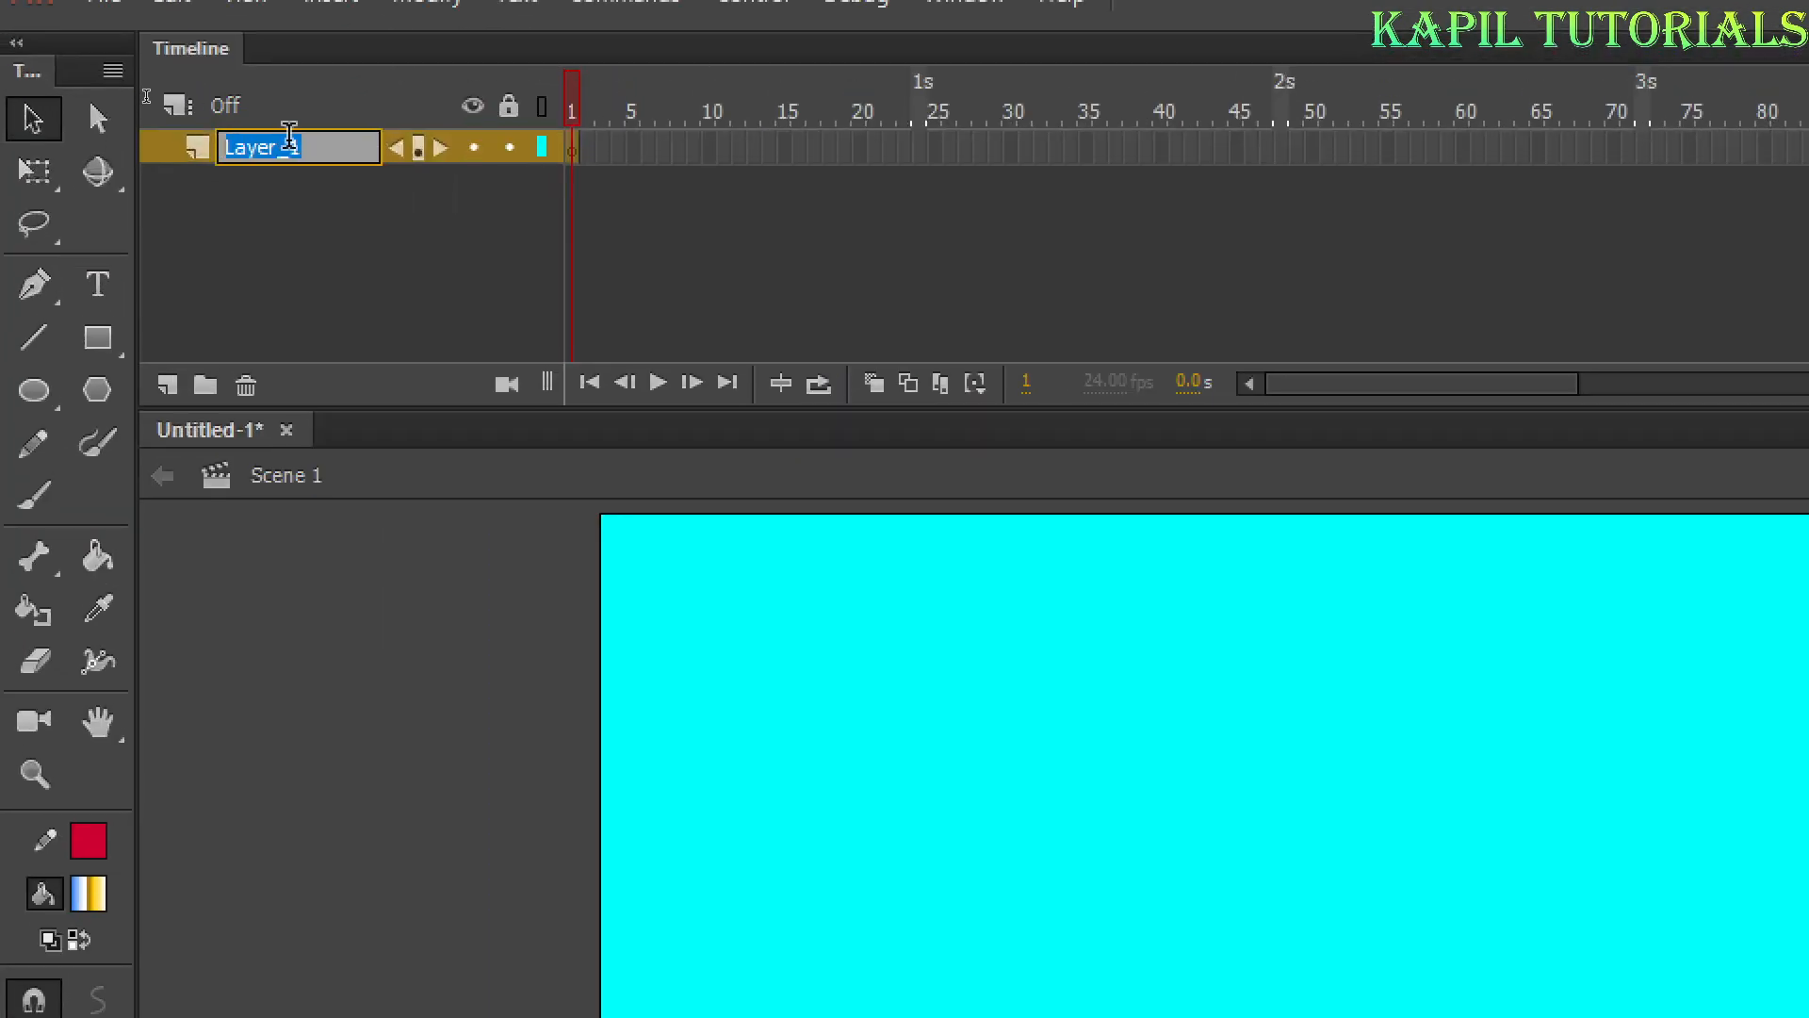
{"action": "left_click", "coordinate": [146, 134]}
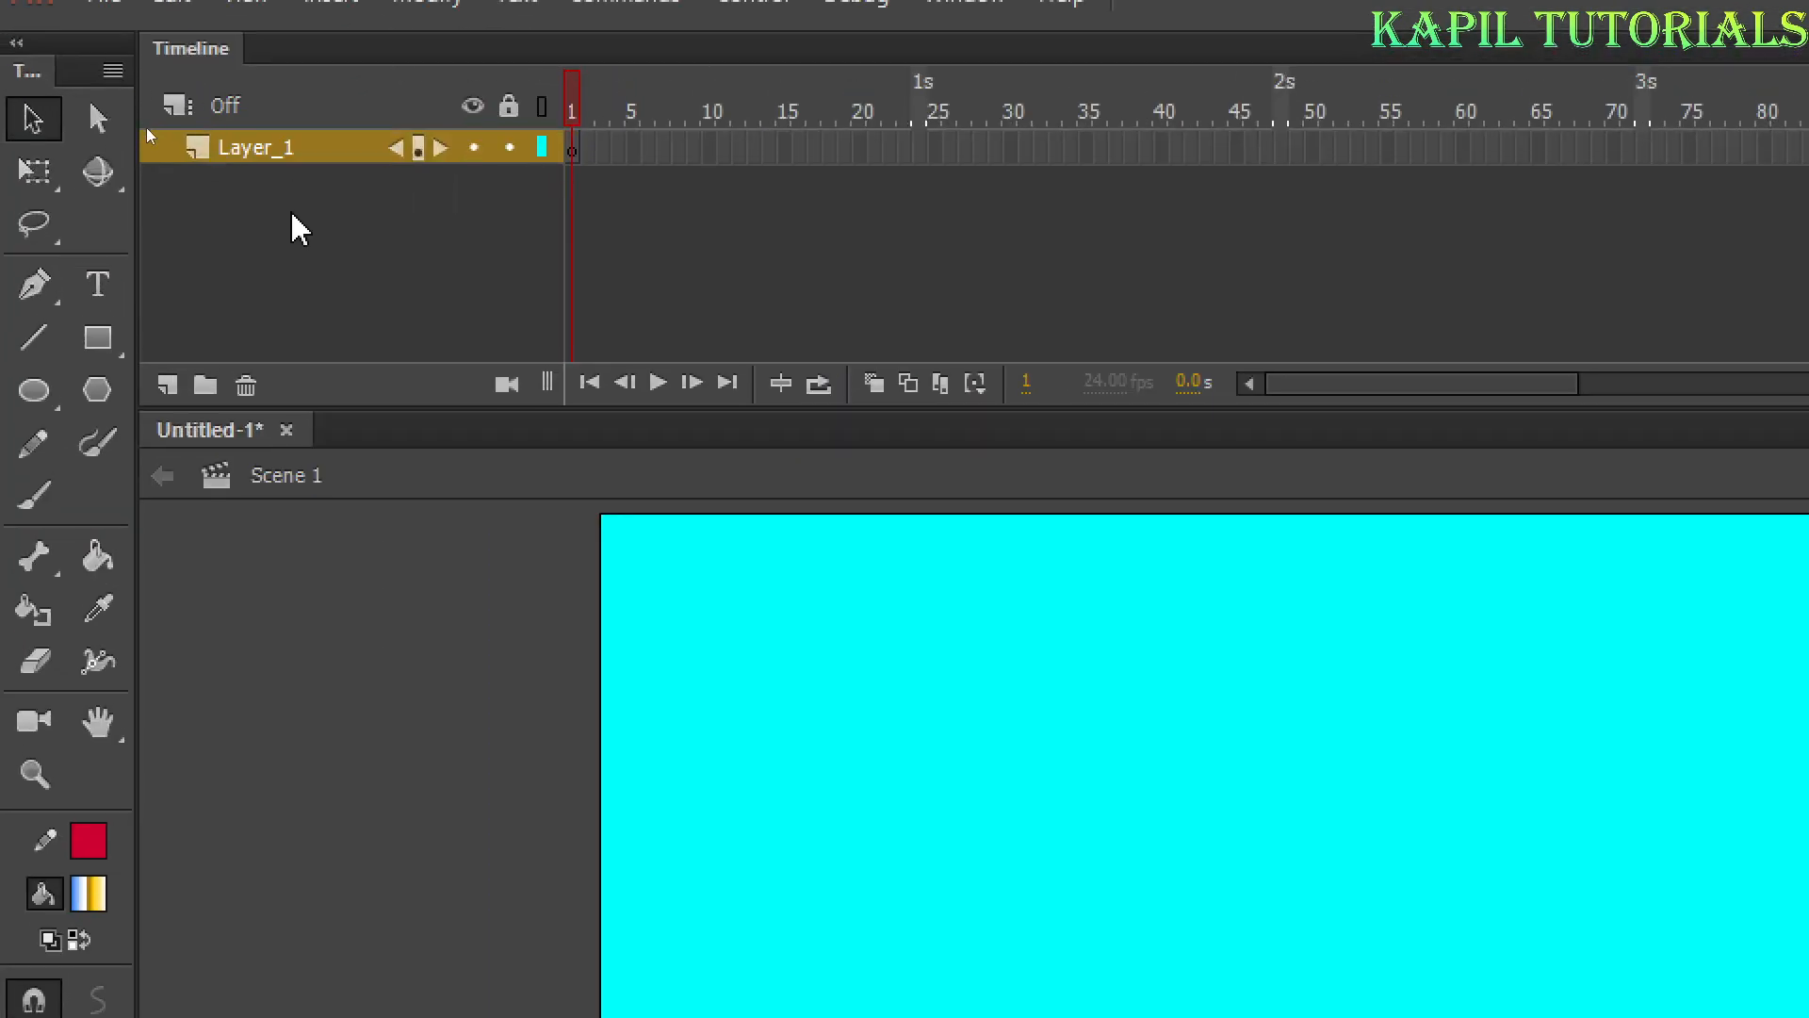
{"action": "double_click", "coordinate": [244, 150]}
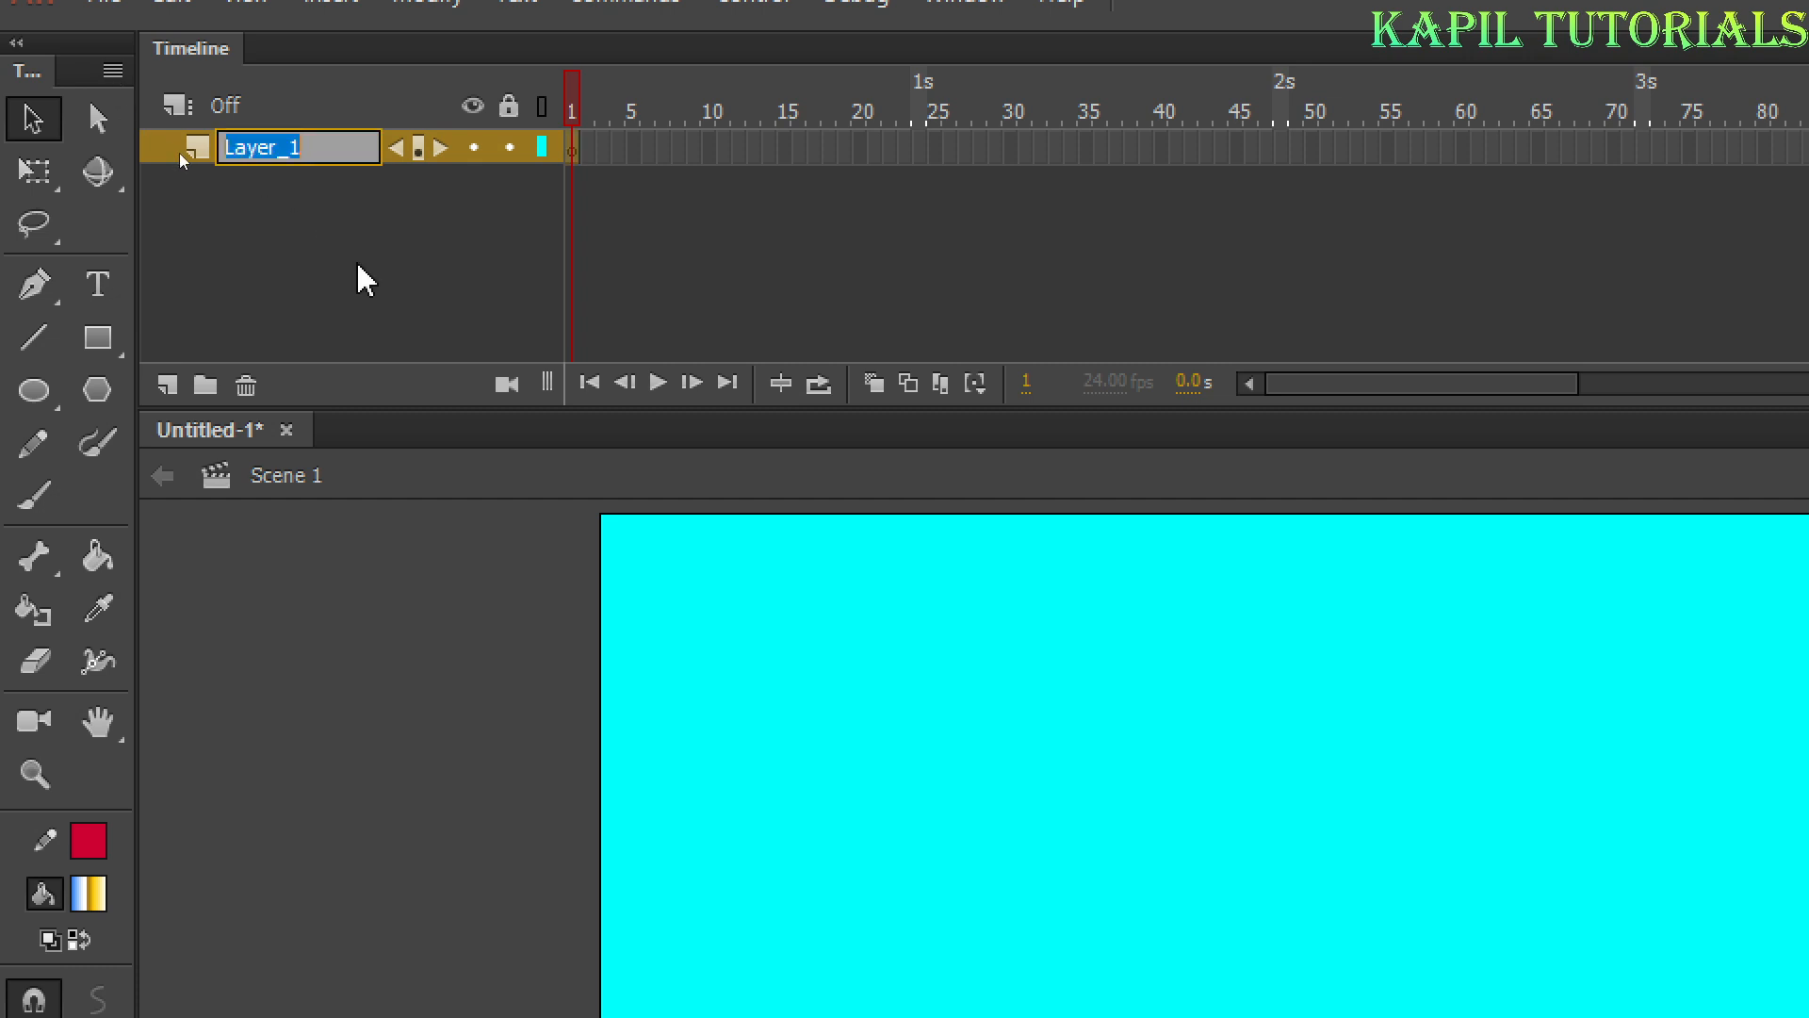
{"action": "type", "text": "hut"}
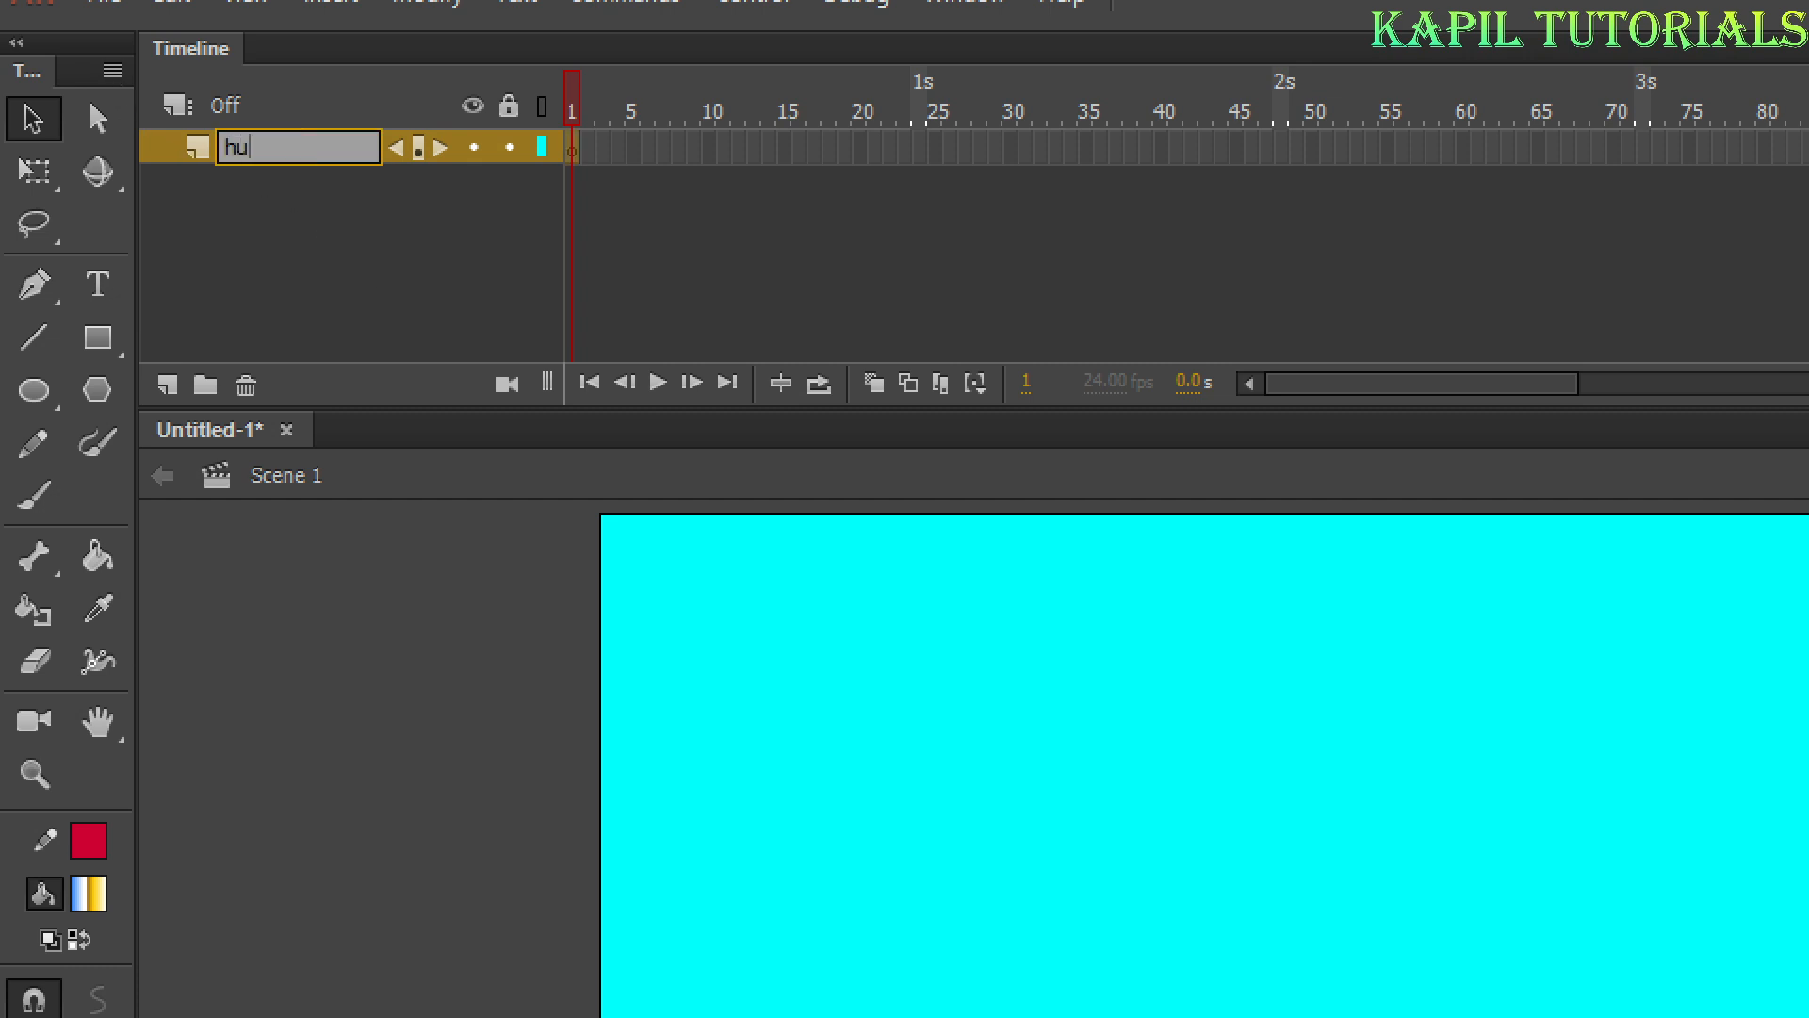
{"action": "key", "text": "Return"}
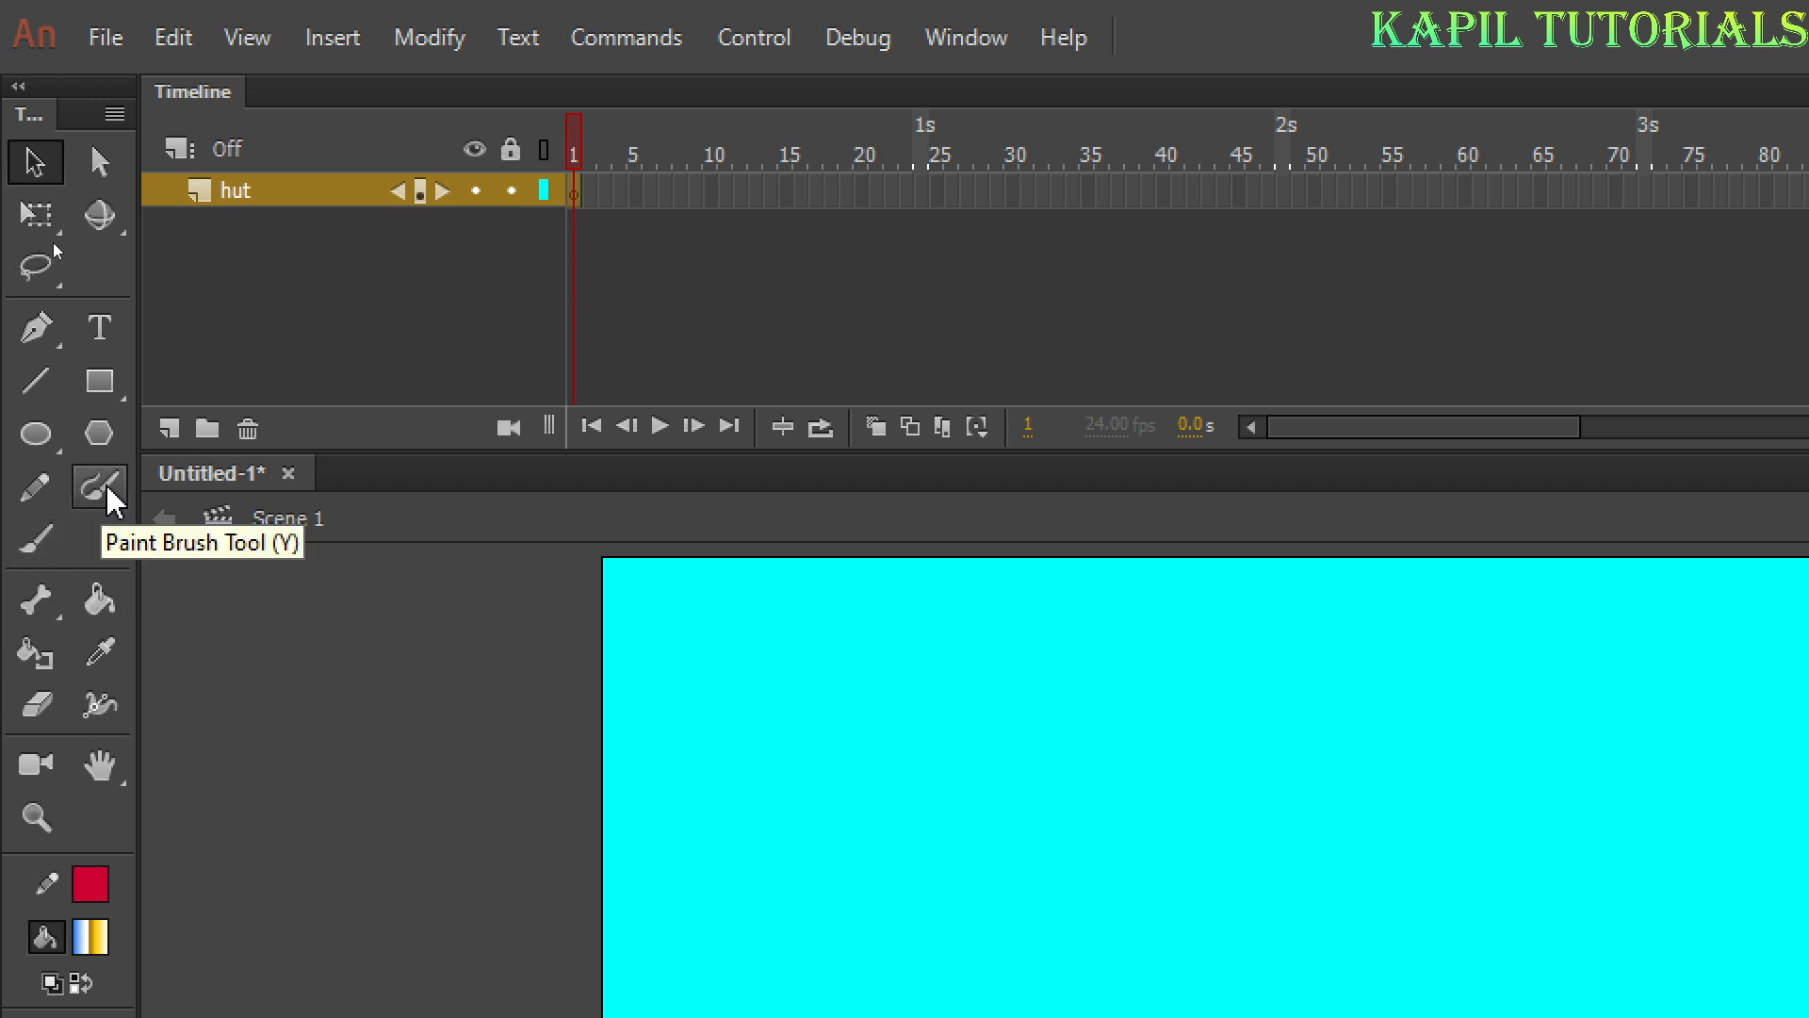
Set the Brush tool's fill to the custom reddish brown #A23313
{"action": "left_click", "coordinate": [30, 545]}
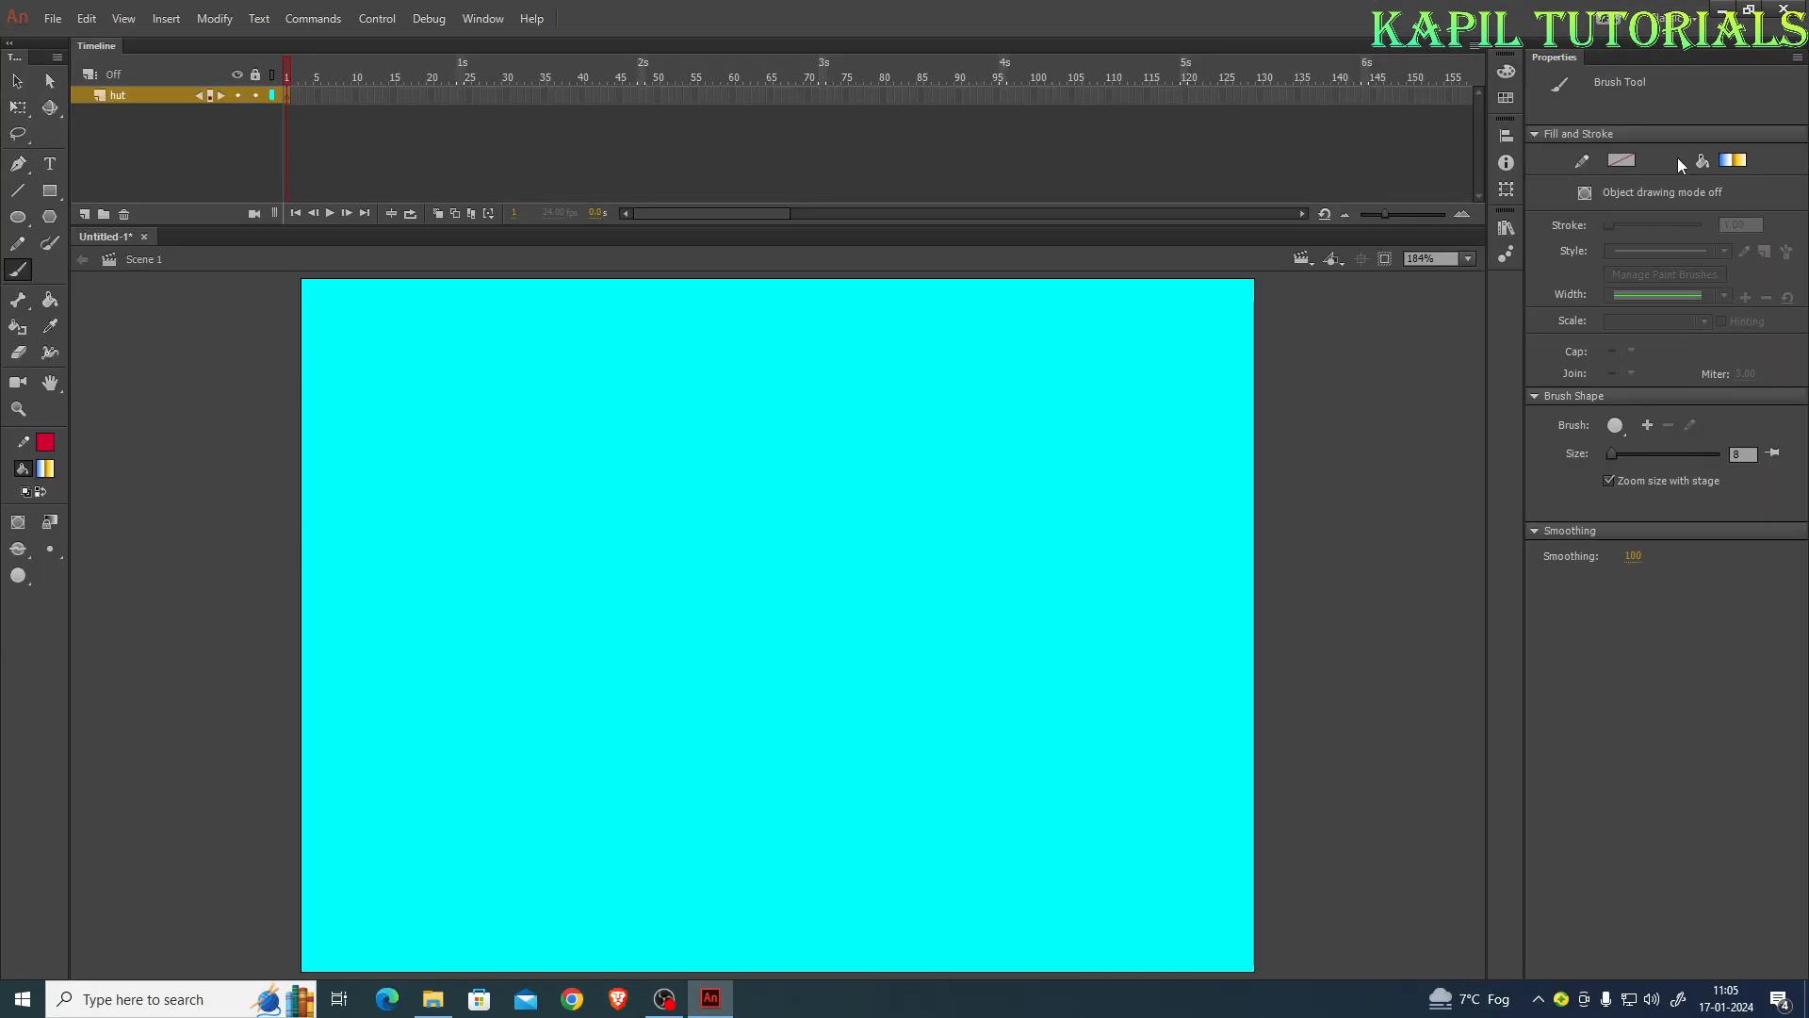
{"action": "left_click", "coordinate": [1735, 161]}
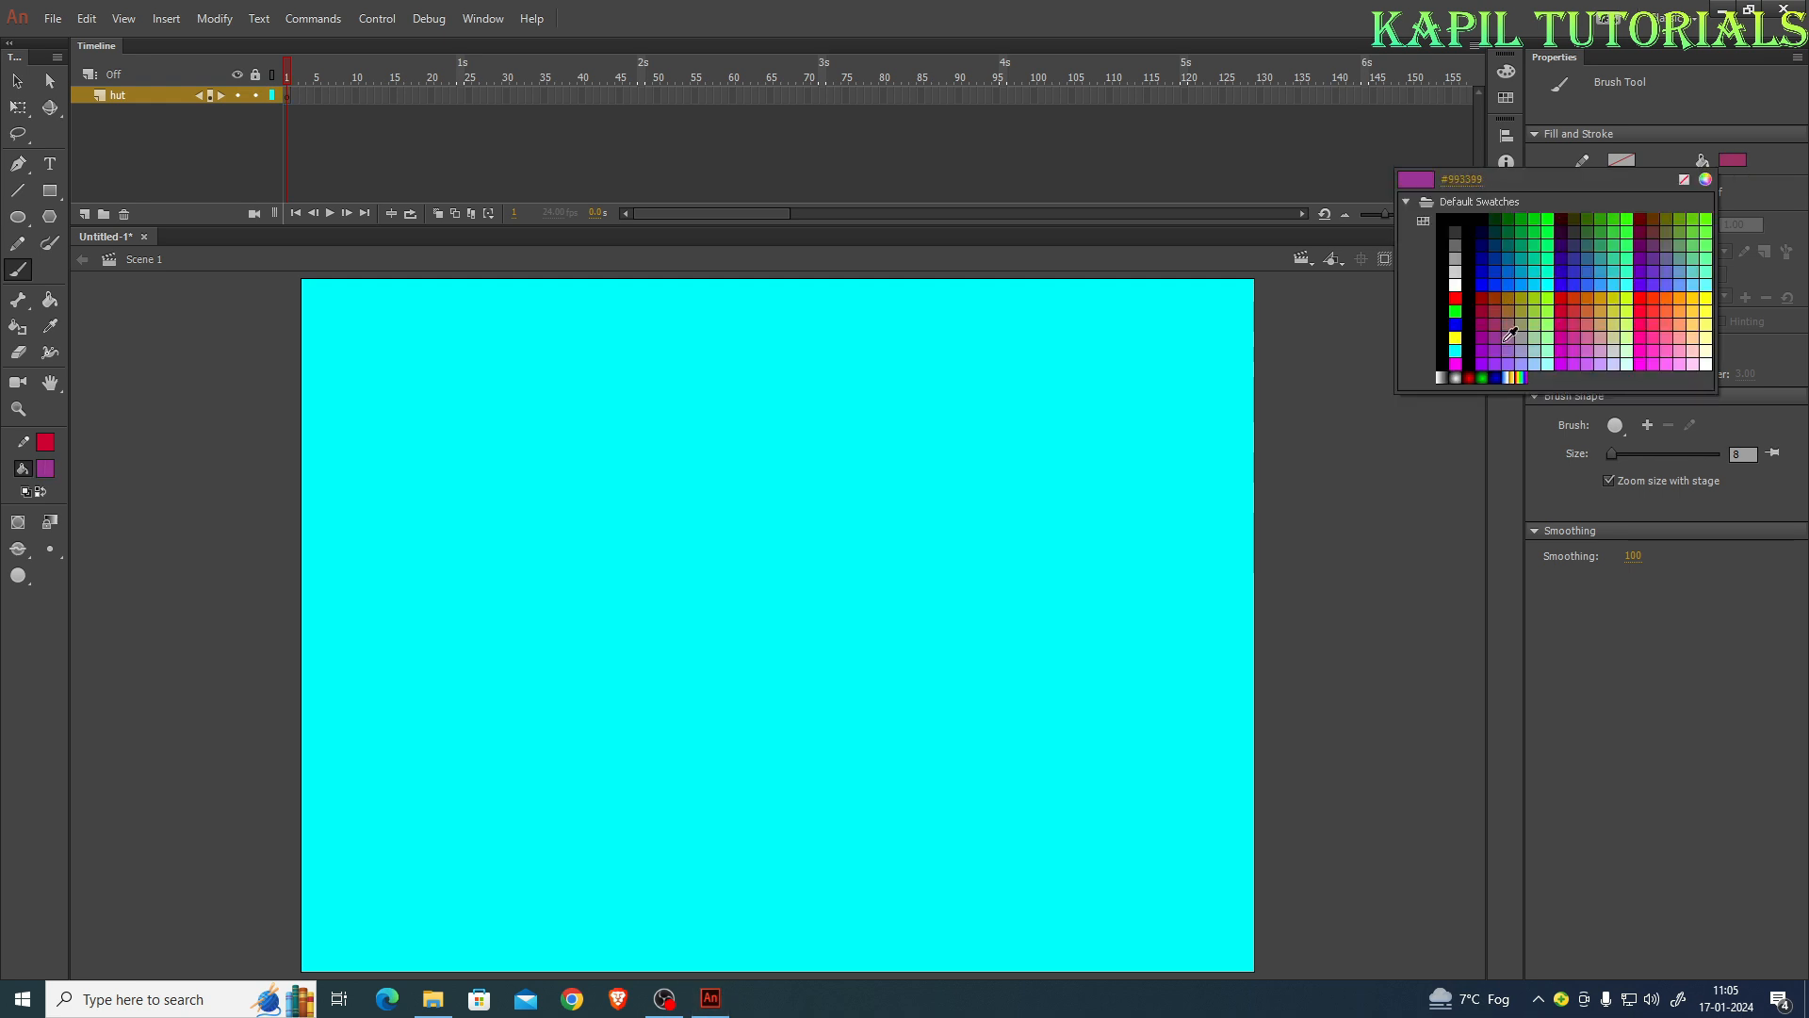
{"action": "left_click", "coordinate": [1706, 180]}
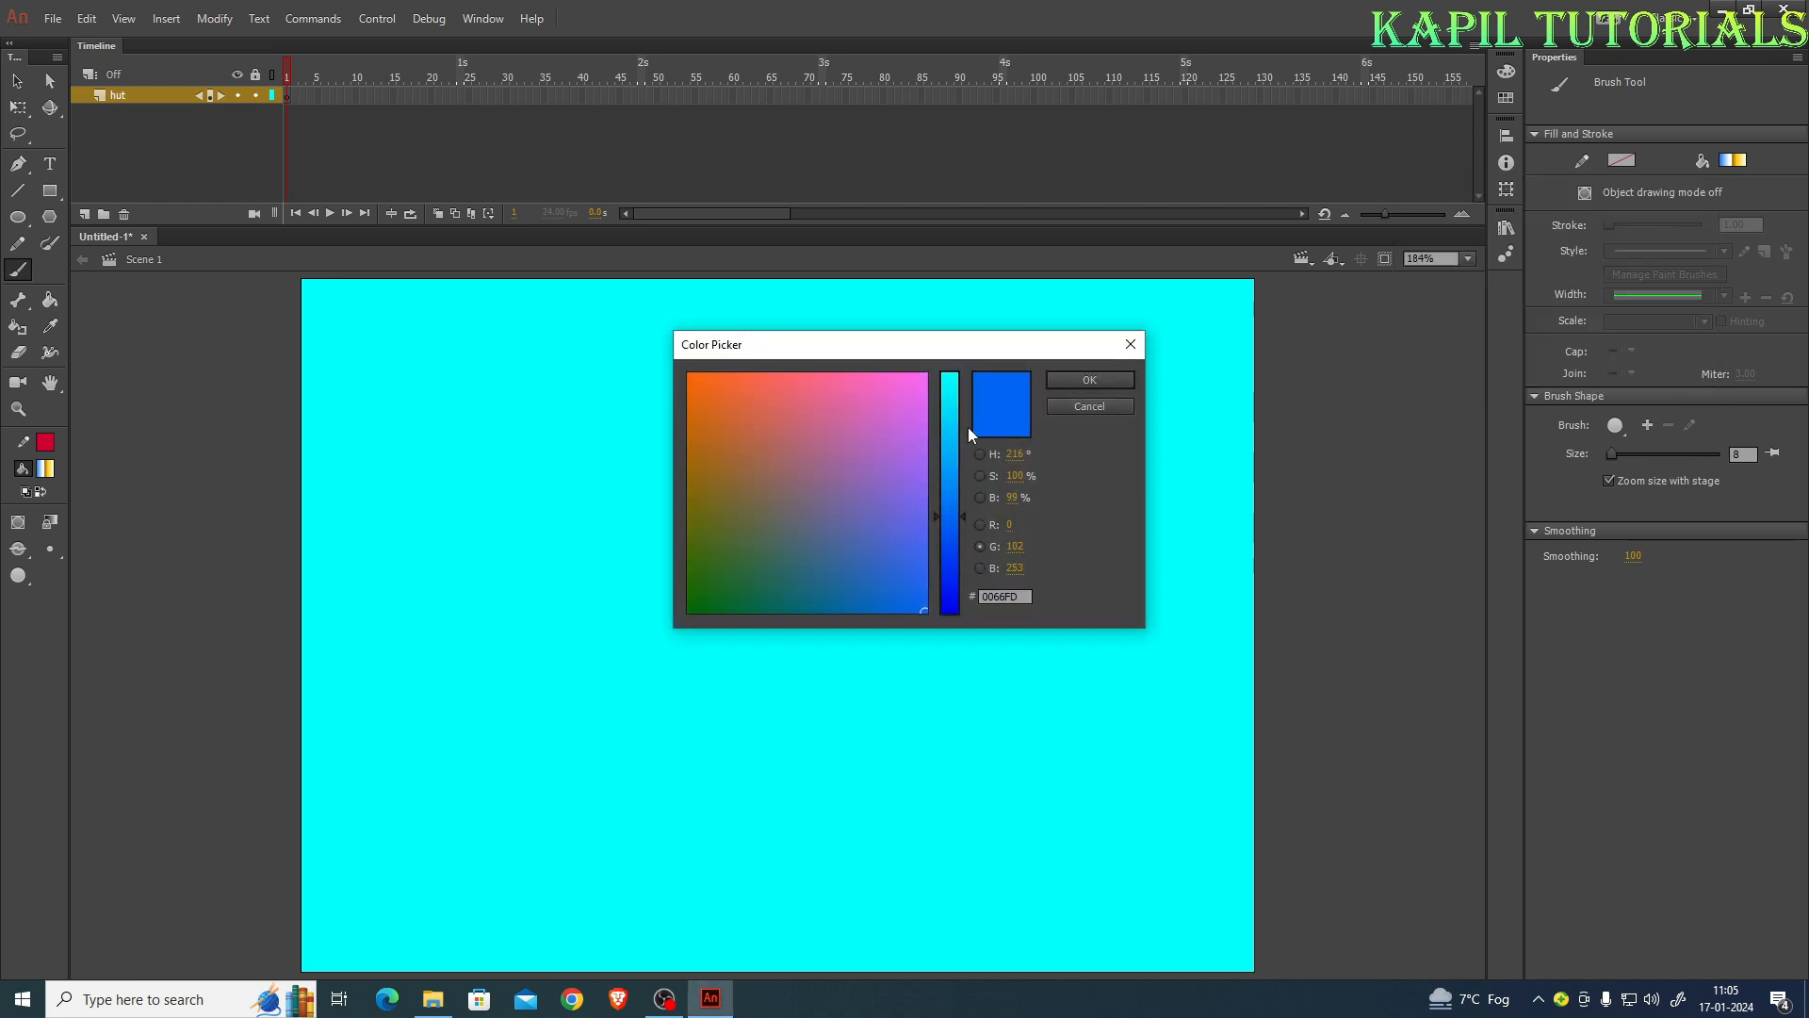
{"action": "mouse_move", "coordinate": [792, 429]}
{"action": "left_mouse_down"}
{"action": "mouse_move", "coordinate": [824, 396]}
{"action": "mouse_move", "coordinate": [701, 385]}
{"action": "left_mouse_up"}
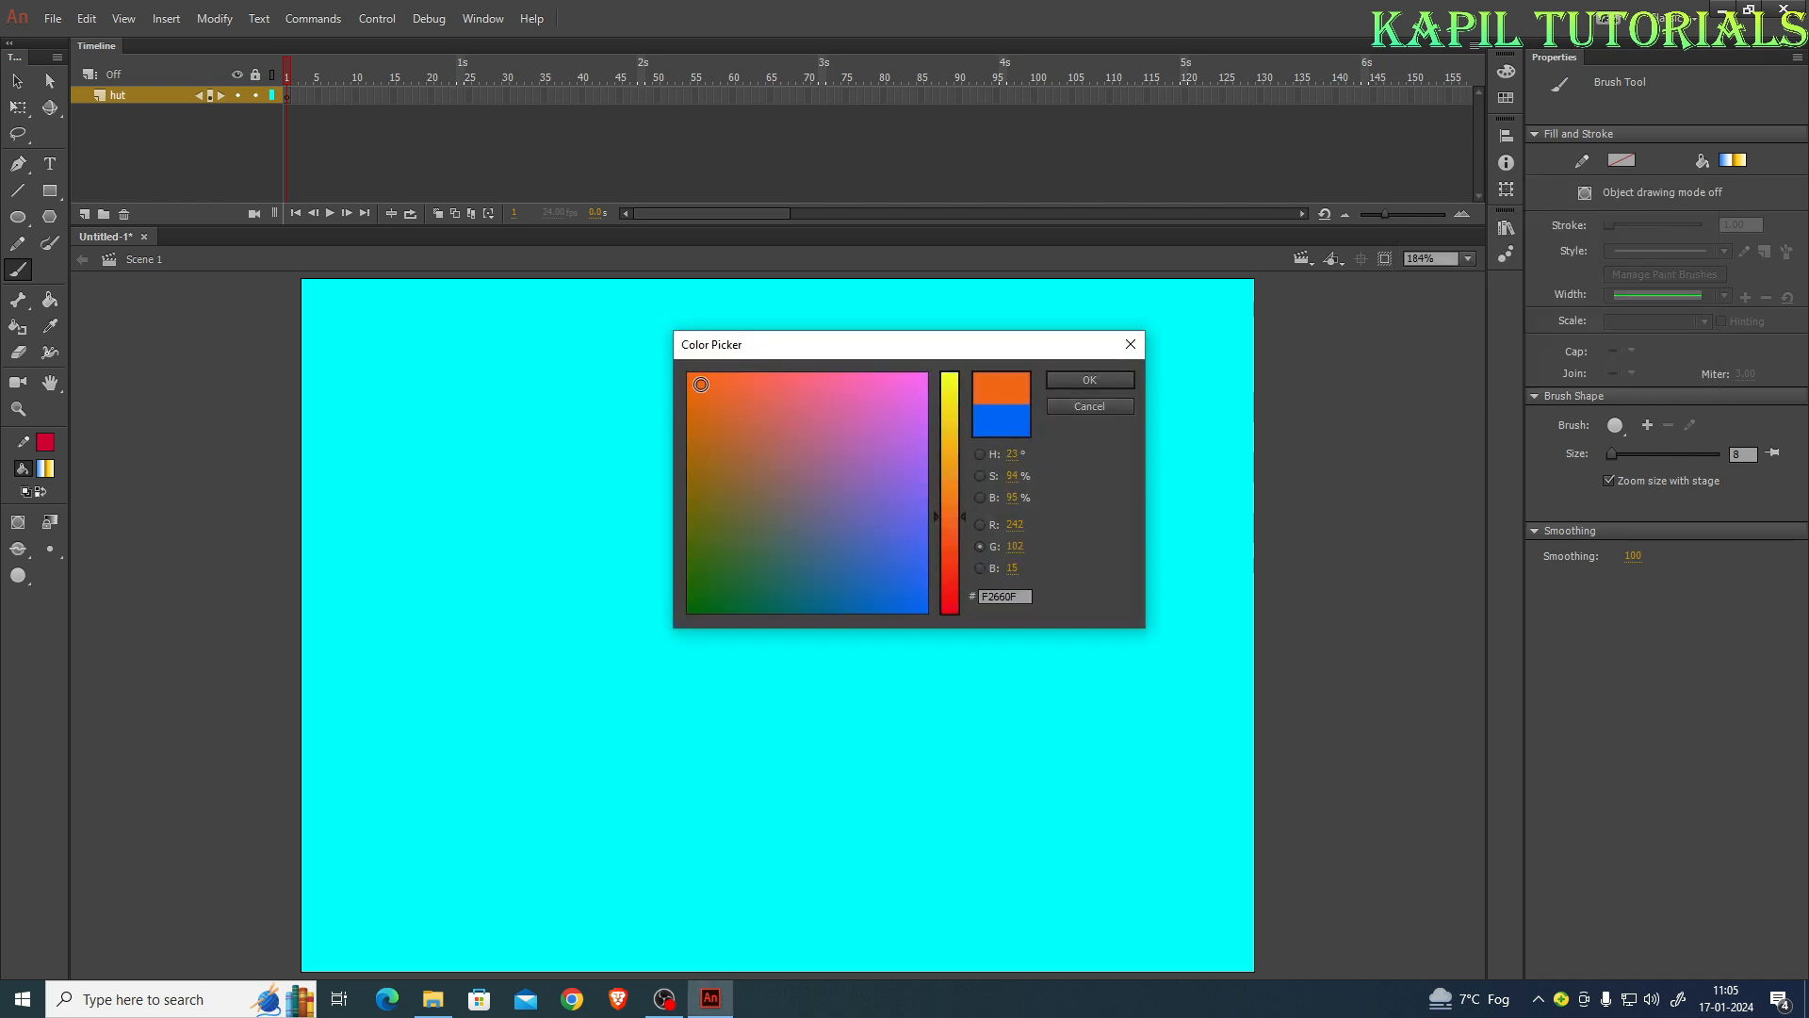
{"action": "left_click_drag", "start_coordinate": [963, 514], "coordinate": [952, 564]}
{"action": "left_click_drag", "start_coordinate": [710, 427], "coordinate": [705, 460]}
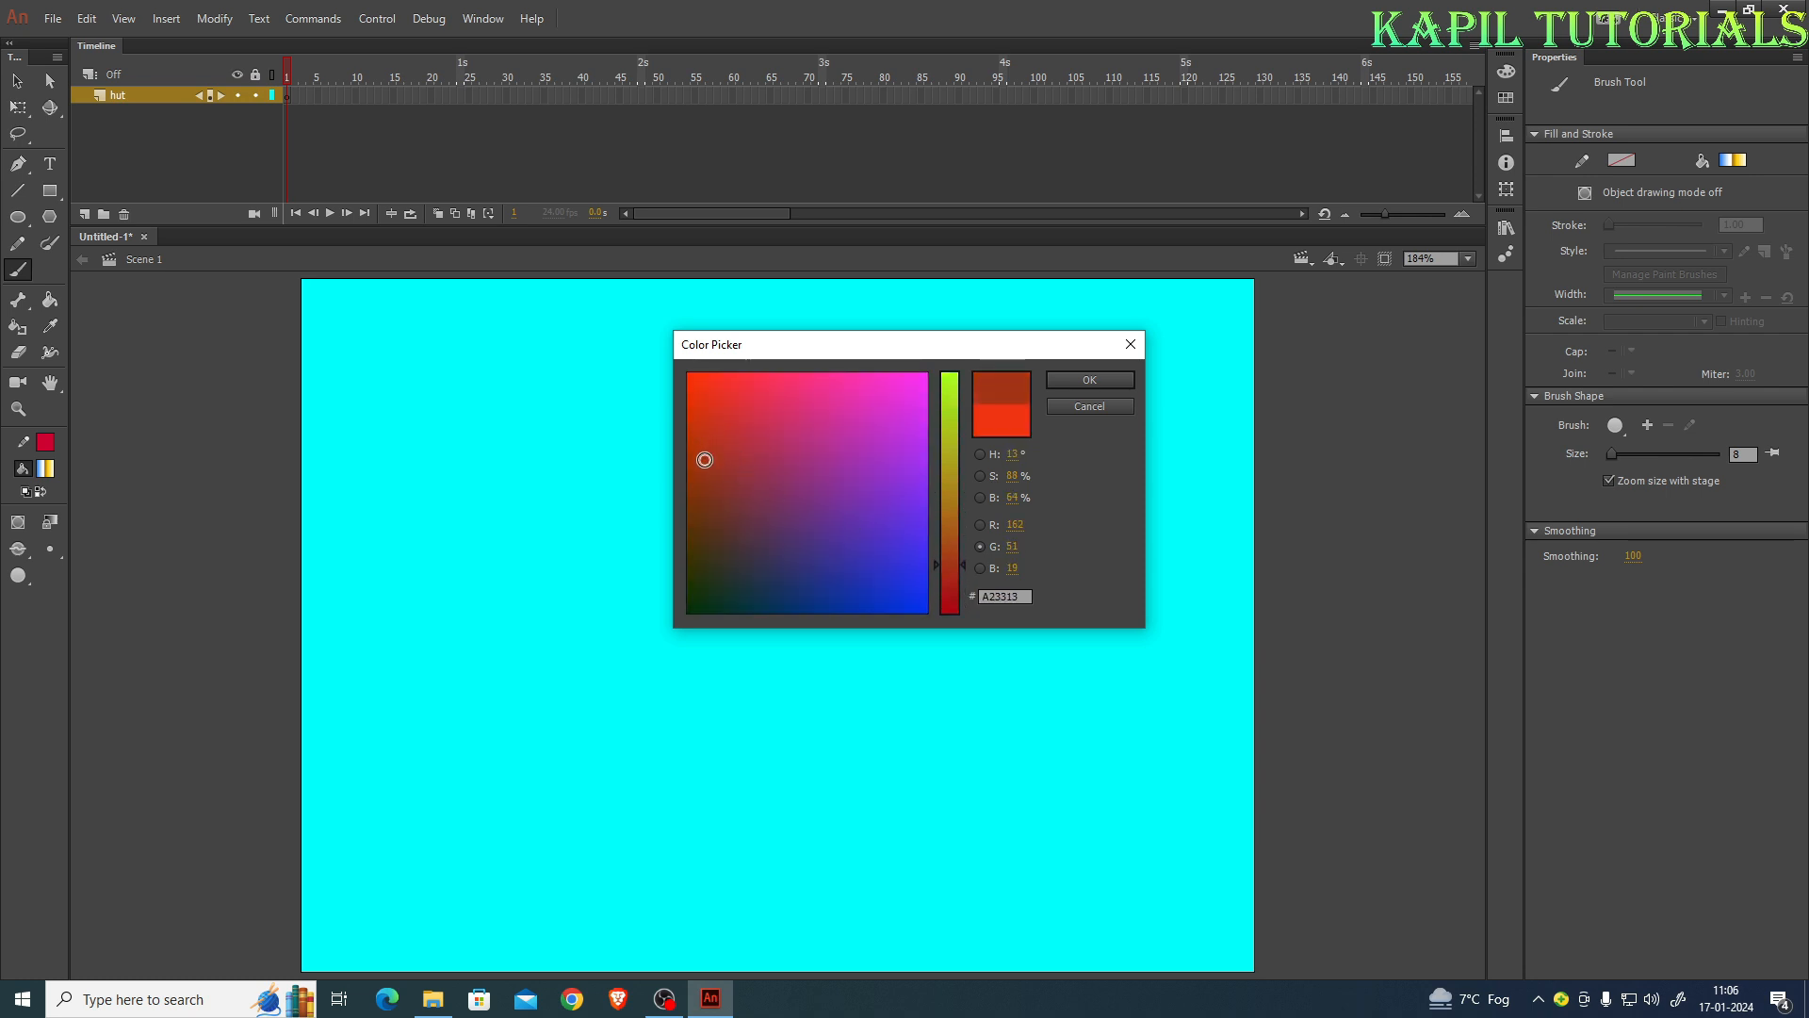
{"action": "left_click", "coordinate": [1089, 380]}
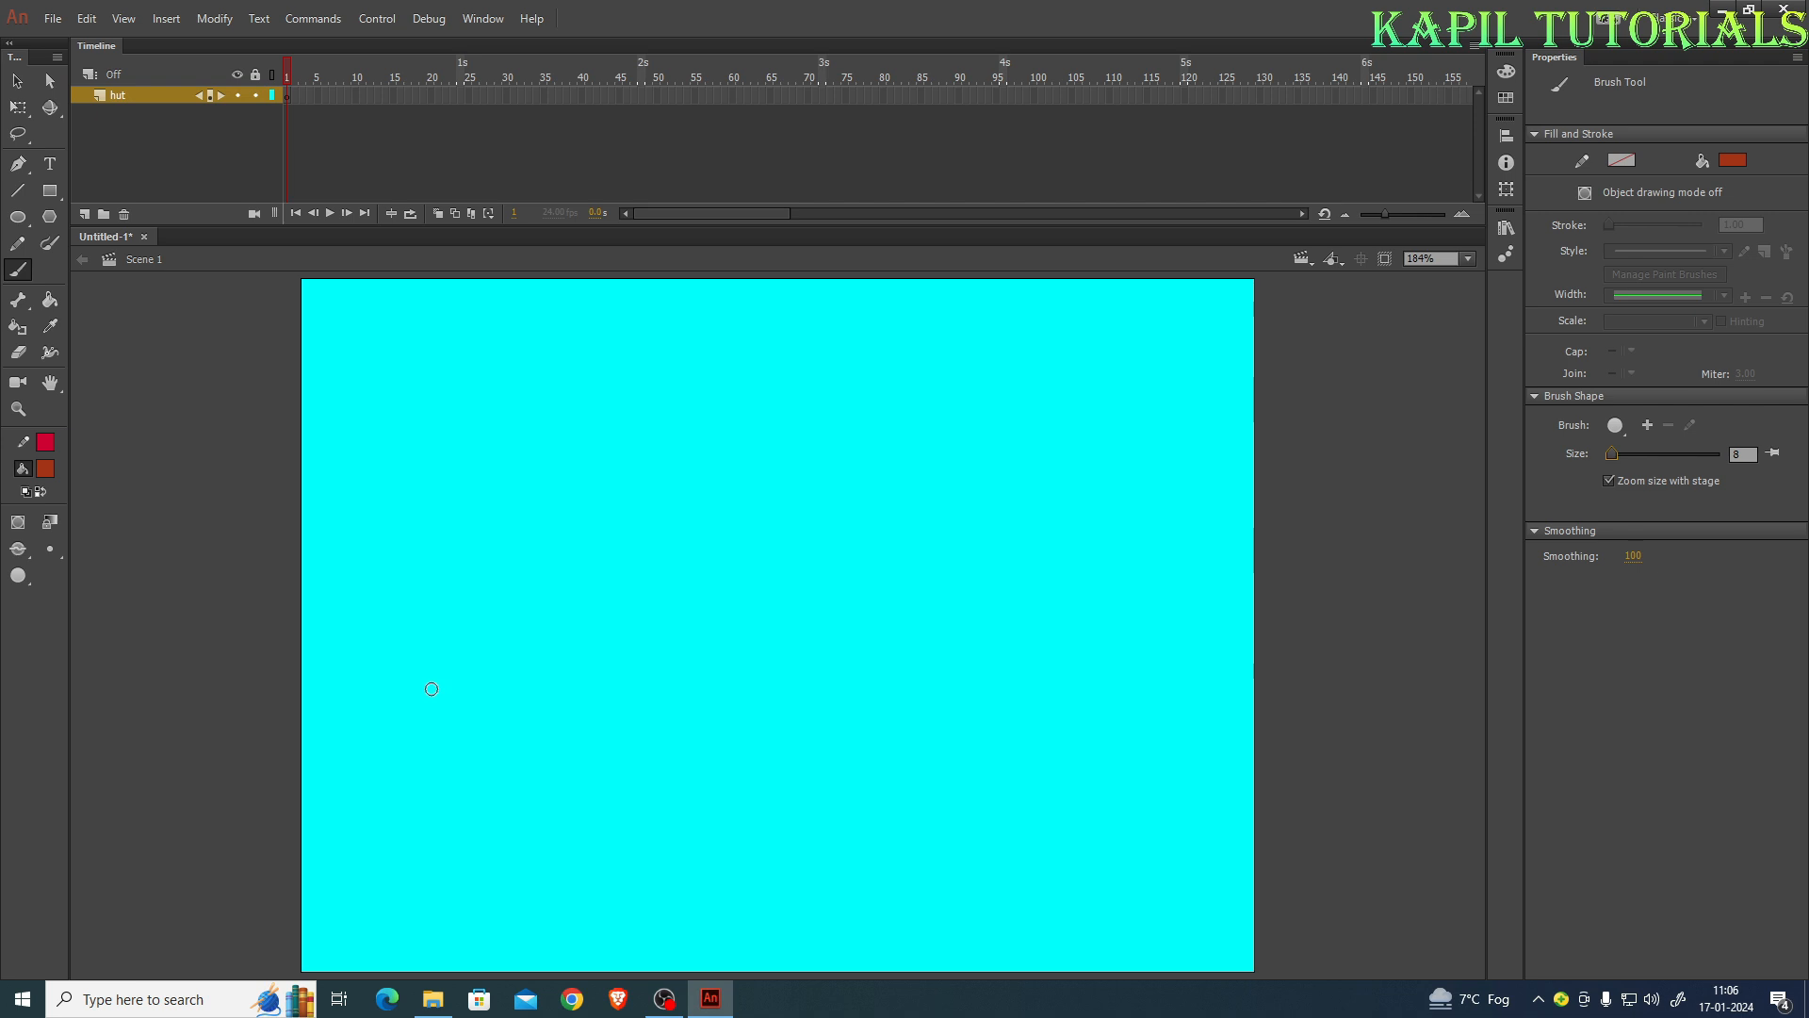
Brush the hut's front gable and the curved outline of its slanting roof on the stage's left half
{"action": "mouse_move", "coordinate": [414, 708]}
{"action": "left_mouse_down"}
{"action": "mouse_move", "coordinate": [461, 639]}
{"action": "mouse_move", "coordinate": [476, 555]}
{"action": "mouse_move", "coordinate": [527, 650]}
{"action": "mouse_move", "coordinate": [610, 703]}
{"action": "left_mouse_up"}
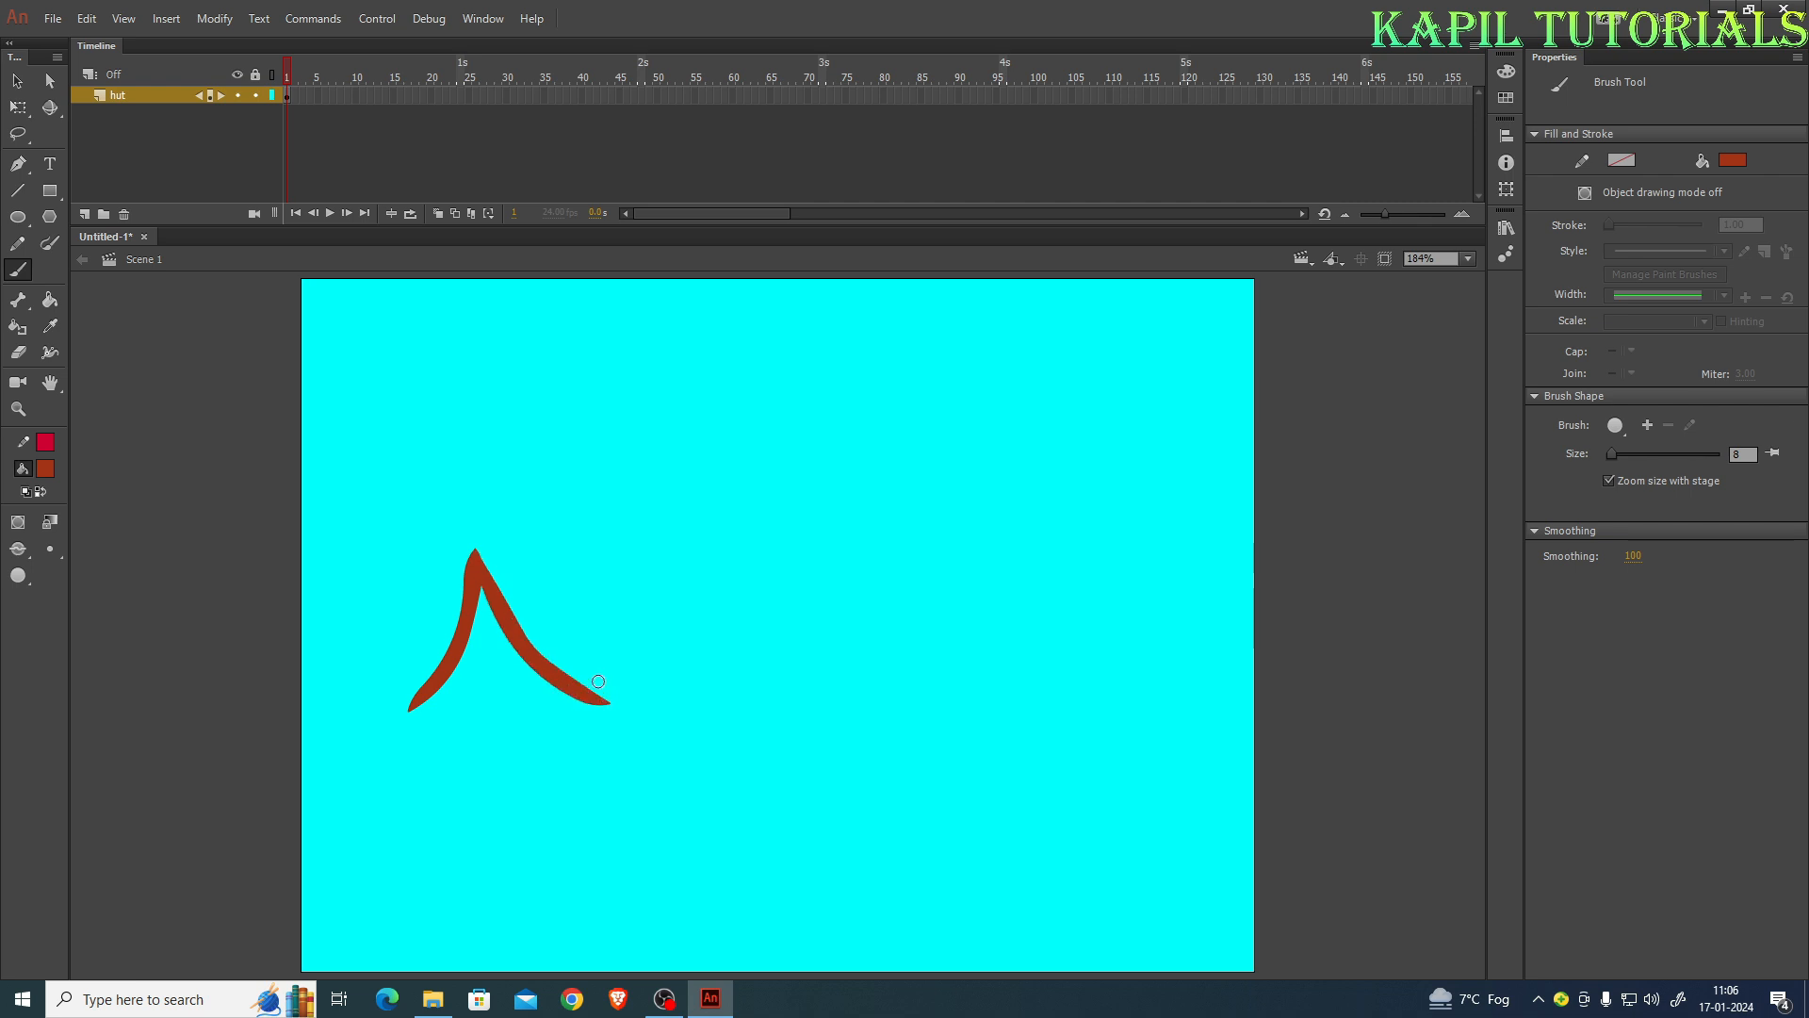
{"action": "mouse_move", "coordinate": [476, 554]}
{"action": "left_mouse_down"}
{"action": "mouse_move", "coordinate": [631, 552]}
{"action": "mouse_move", "coordinate": [747, 478]}
{"action": "mouse_move", "coordinate": [852, 551]}
{"action": "left_mouse_up"}
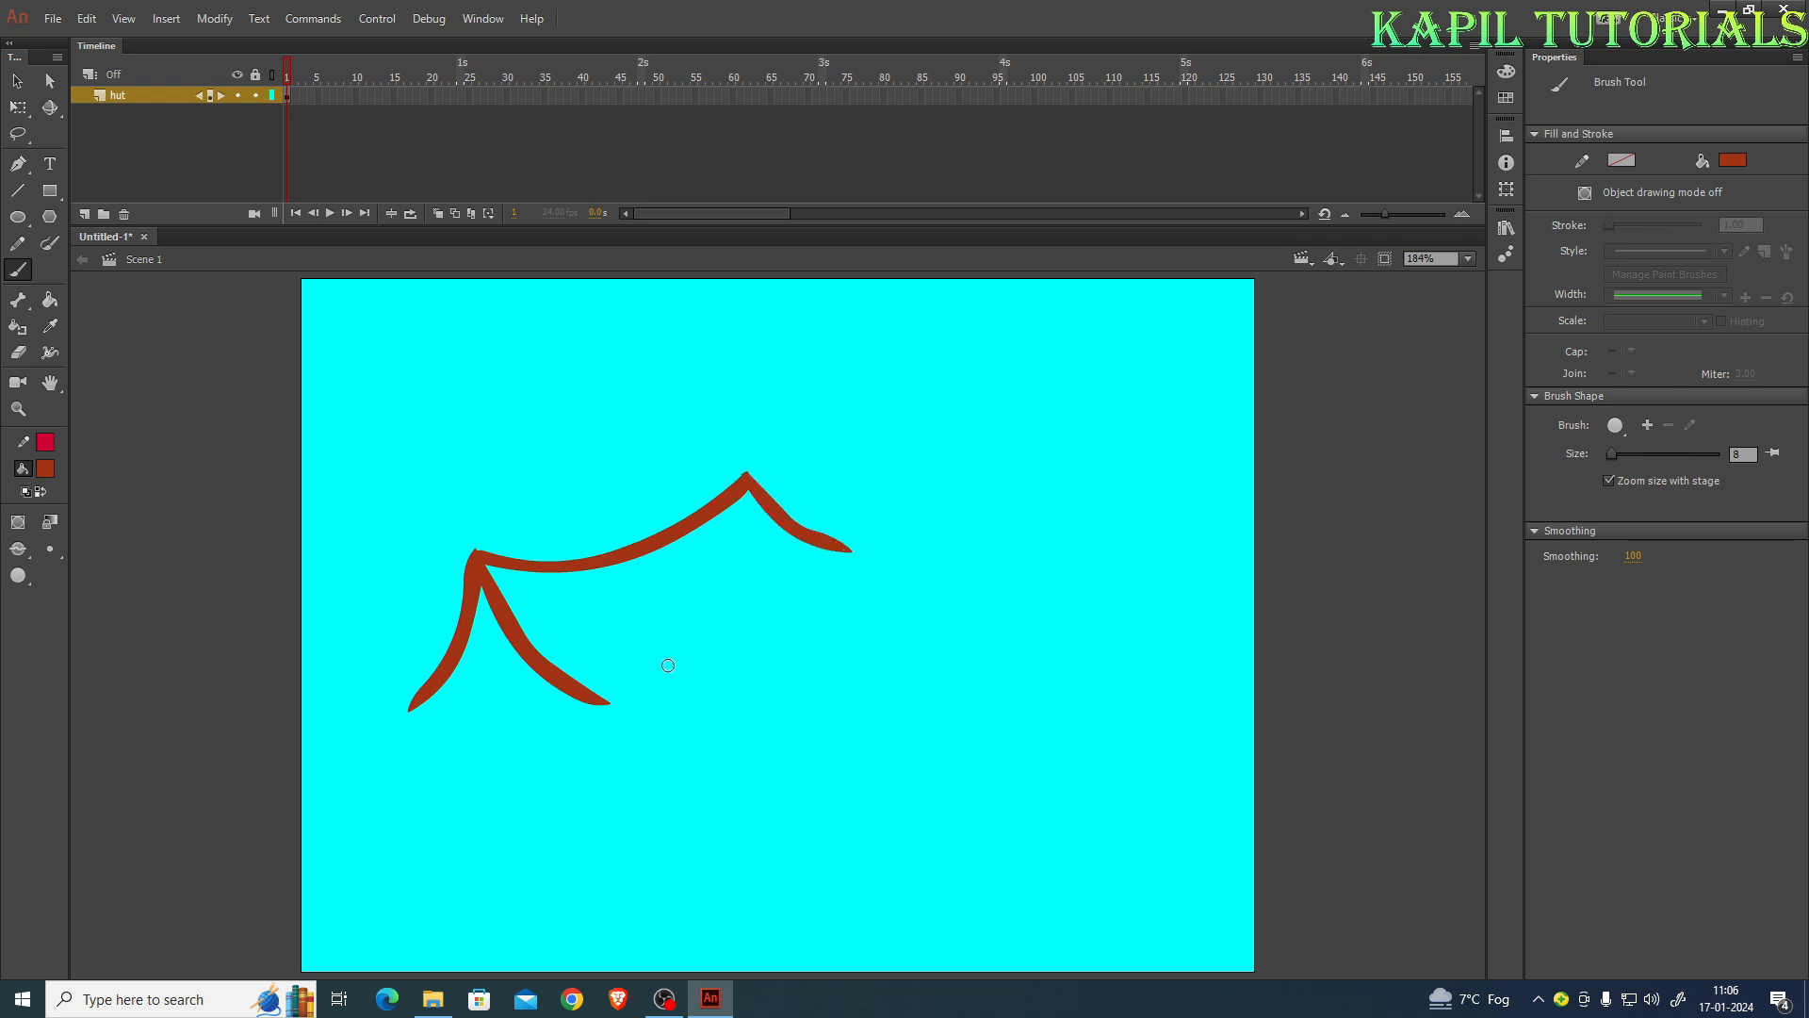
{"action": "mouse_move", "coordinate": [603, 699]}
{"action": "left_mouse_down"}
{"action": "mouse_move", "coordinate": [741, 645]}
{"action": "mouse_move", "coordinate": [845, 555]}
{"action": "left_mouse_up"}
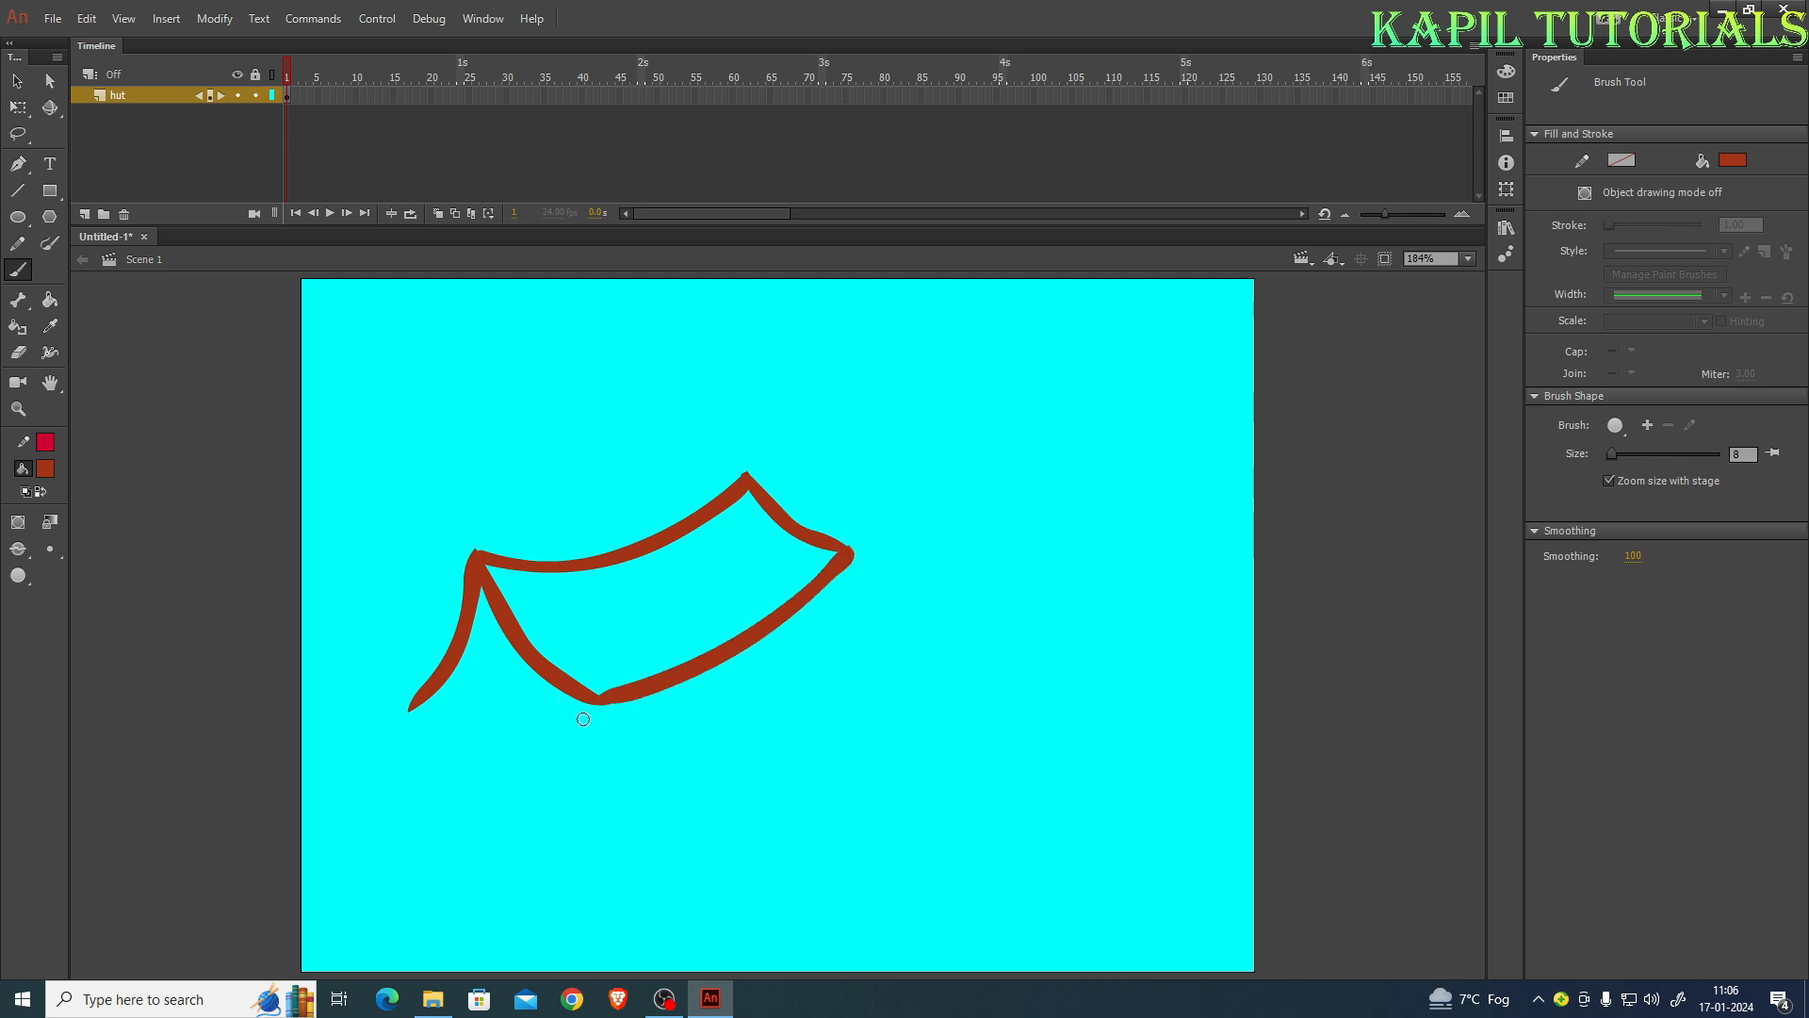
Brush the outlines of the hut's front and side walls below the roof, with an arched door in the front wall
{"action": "mouse_move", "coordinate": [424, 705]}
{"action": "left_mouse_down"}
{"action": "mouse_move", "coordinate": [450, 849]}
{"action": "mouse_move", "coordinate": [602, 828]}
{"action": "left_mouse_up"}
{"action": "mouse_move", "coordinate": [587, 701]}
{"action": "left_mouse_down"}
{"action": "mouse_move", "coordinate": [619, 828]}
{"action": "mouse_move", "coordinate": [589, 823]}
{"action": "left_mouse_up"}
{"action": "mouse_move", "coordinate": [833, 574]}
{"action": "left_mouse_down"}
{"action": "mouse_move", "coordinate": [858, 647]}
{"action": "mouse_move", "coordinate": [613, 831]}
{"action": "left_mouse_up"}
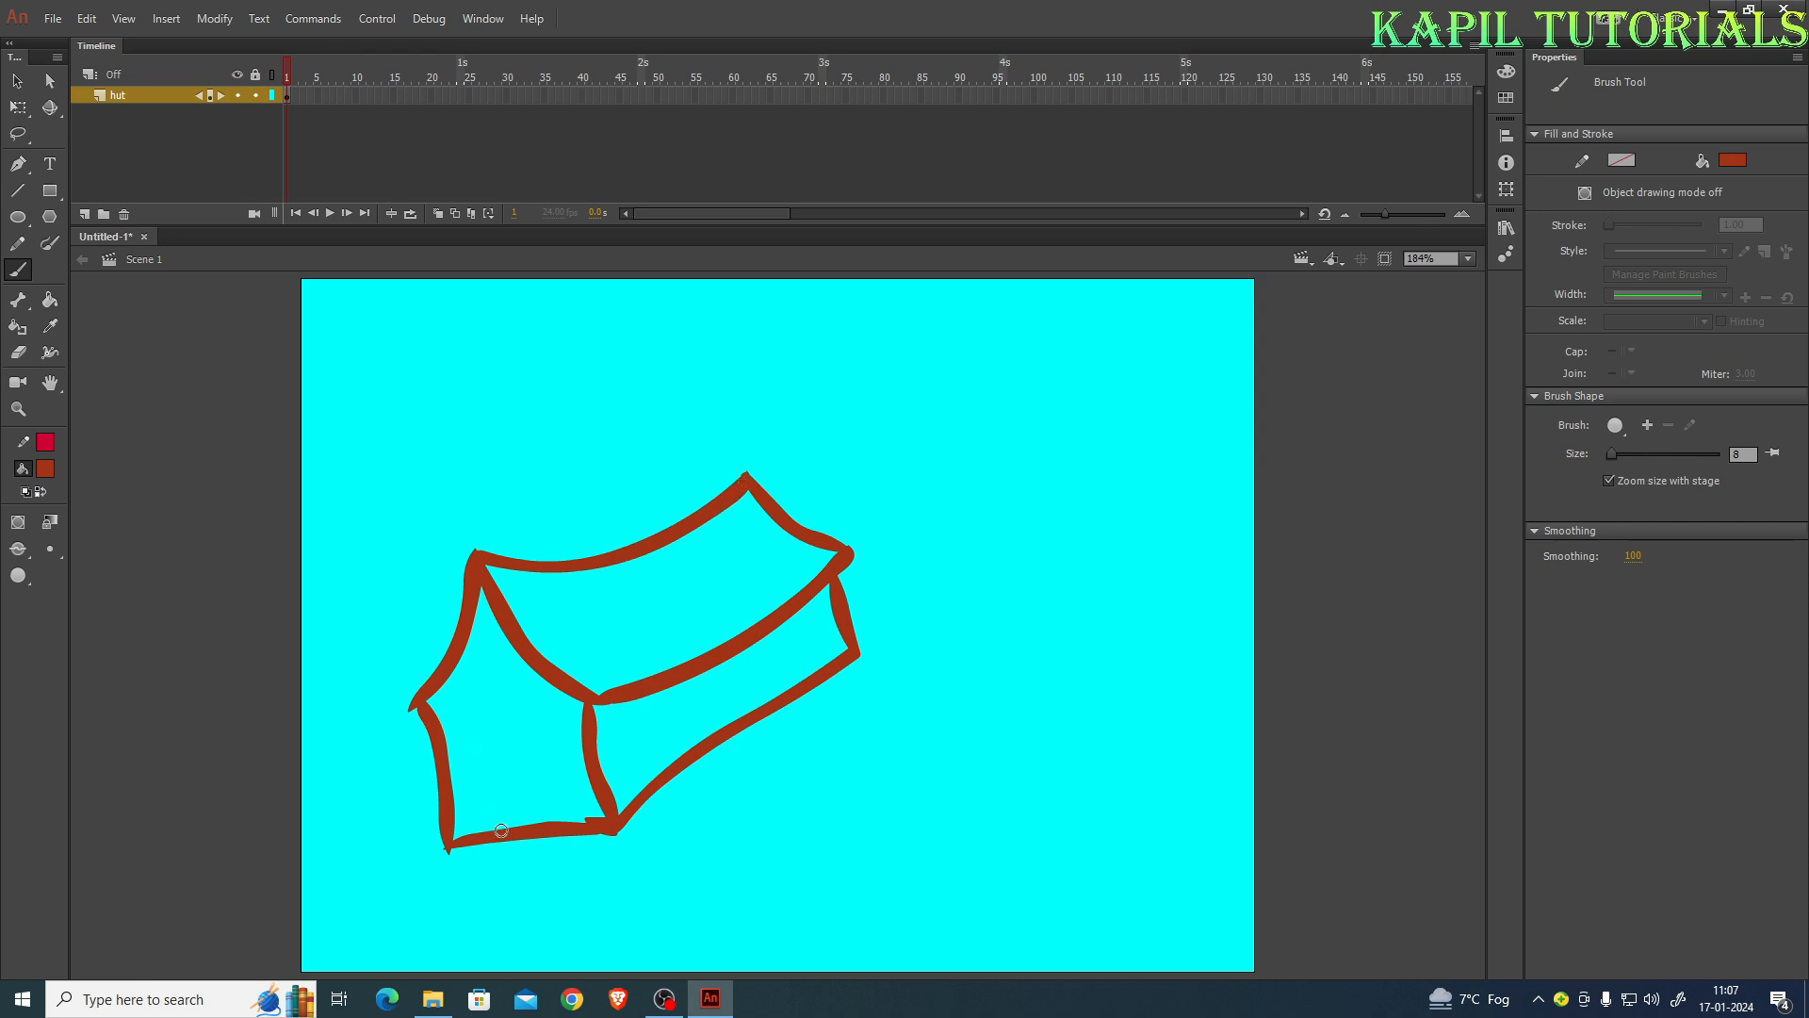
{"action": "mouse_move", "coordinate": [498, 833]}
{"action": "left_mouse_down"}
{"action": "mouse_move", "coordinate": [486, 759]}
{"action": "mouse_move", "coordinate": [503, 726]}
{"action": "mouse_move", "coordinate": [535, 751]}
{"action": "mouse_move", "coordinate": [541, 827]}
{"action": "left_mouse_up"}
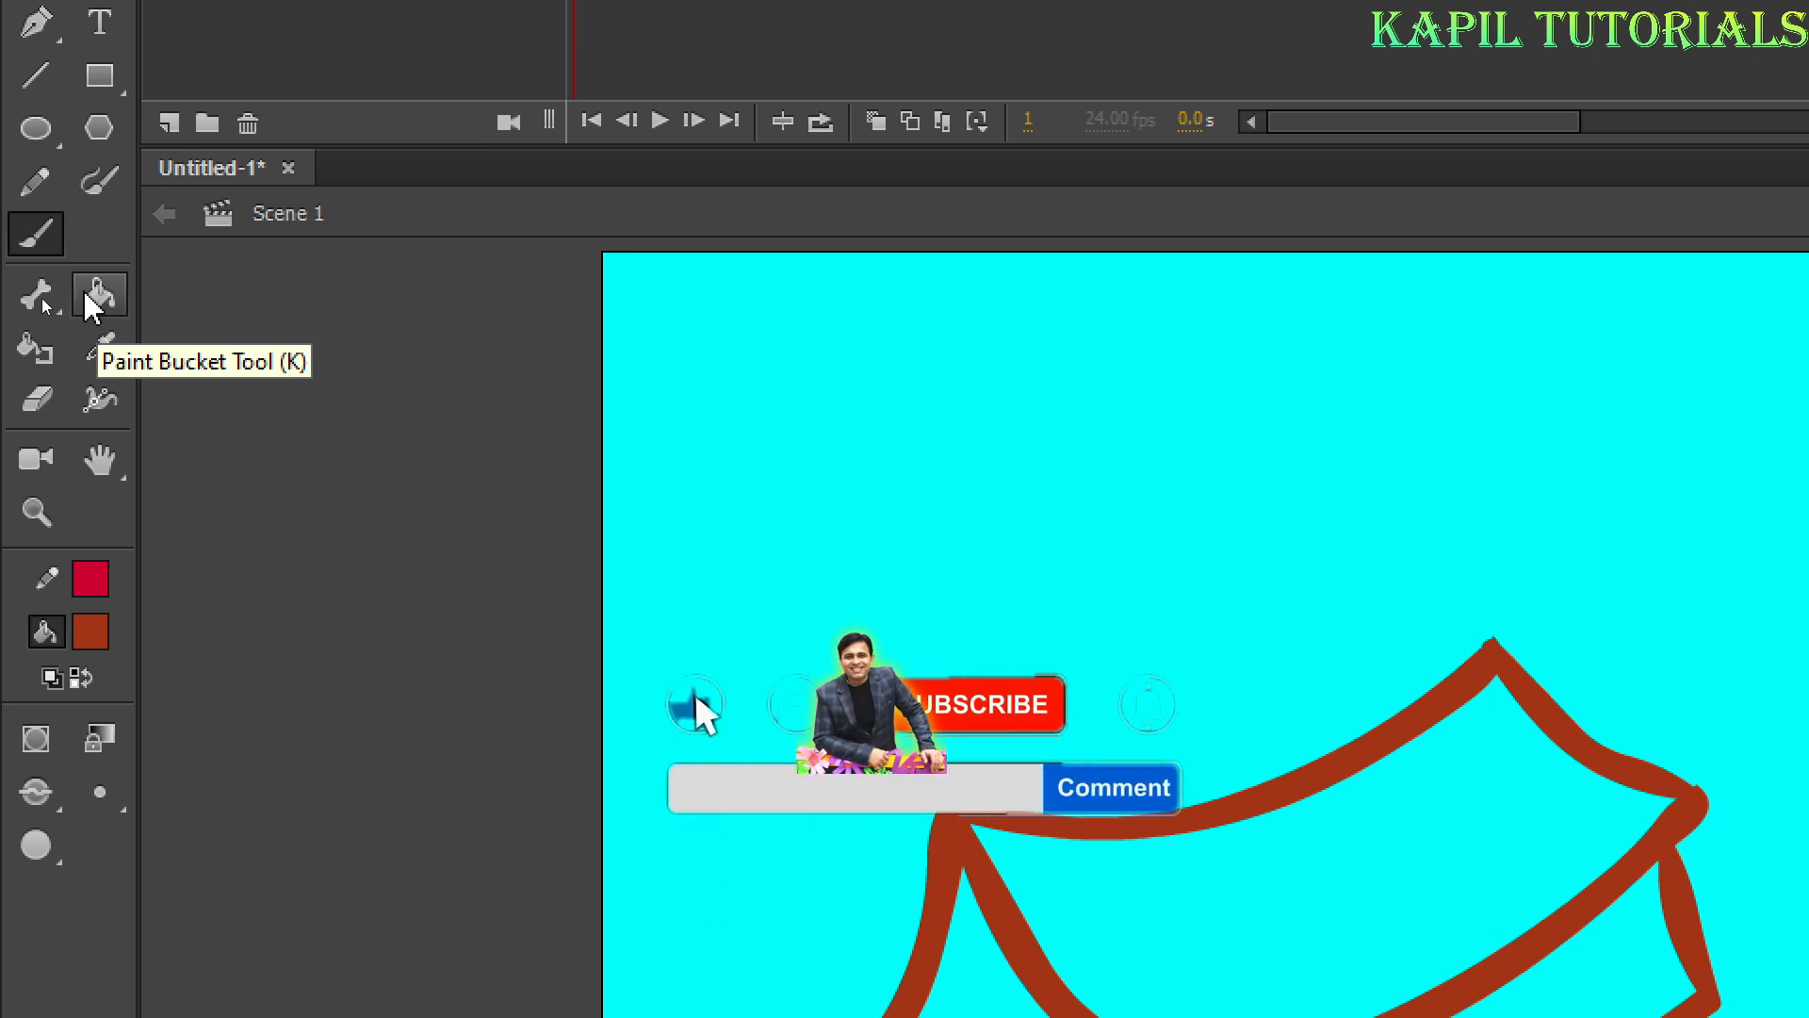
Fill the hut's roof with the custom ochre brown #A26713 using the Paint Bucket
{"action": "left_click", "coordinate": [96, 298]}
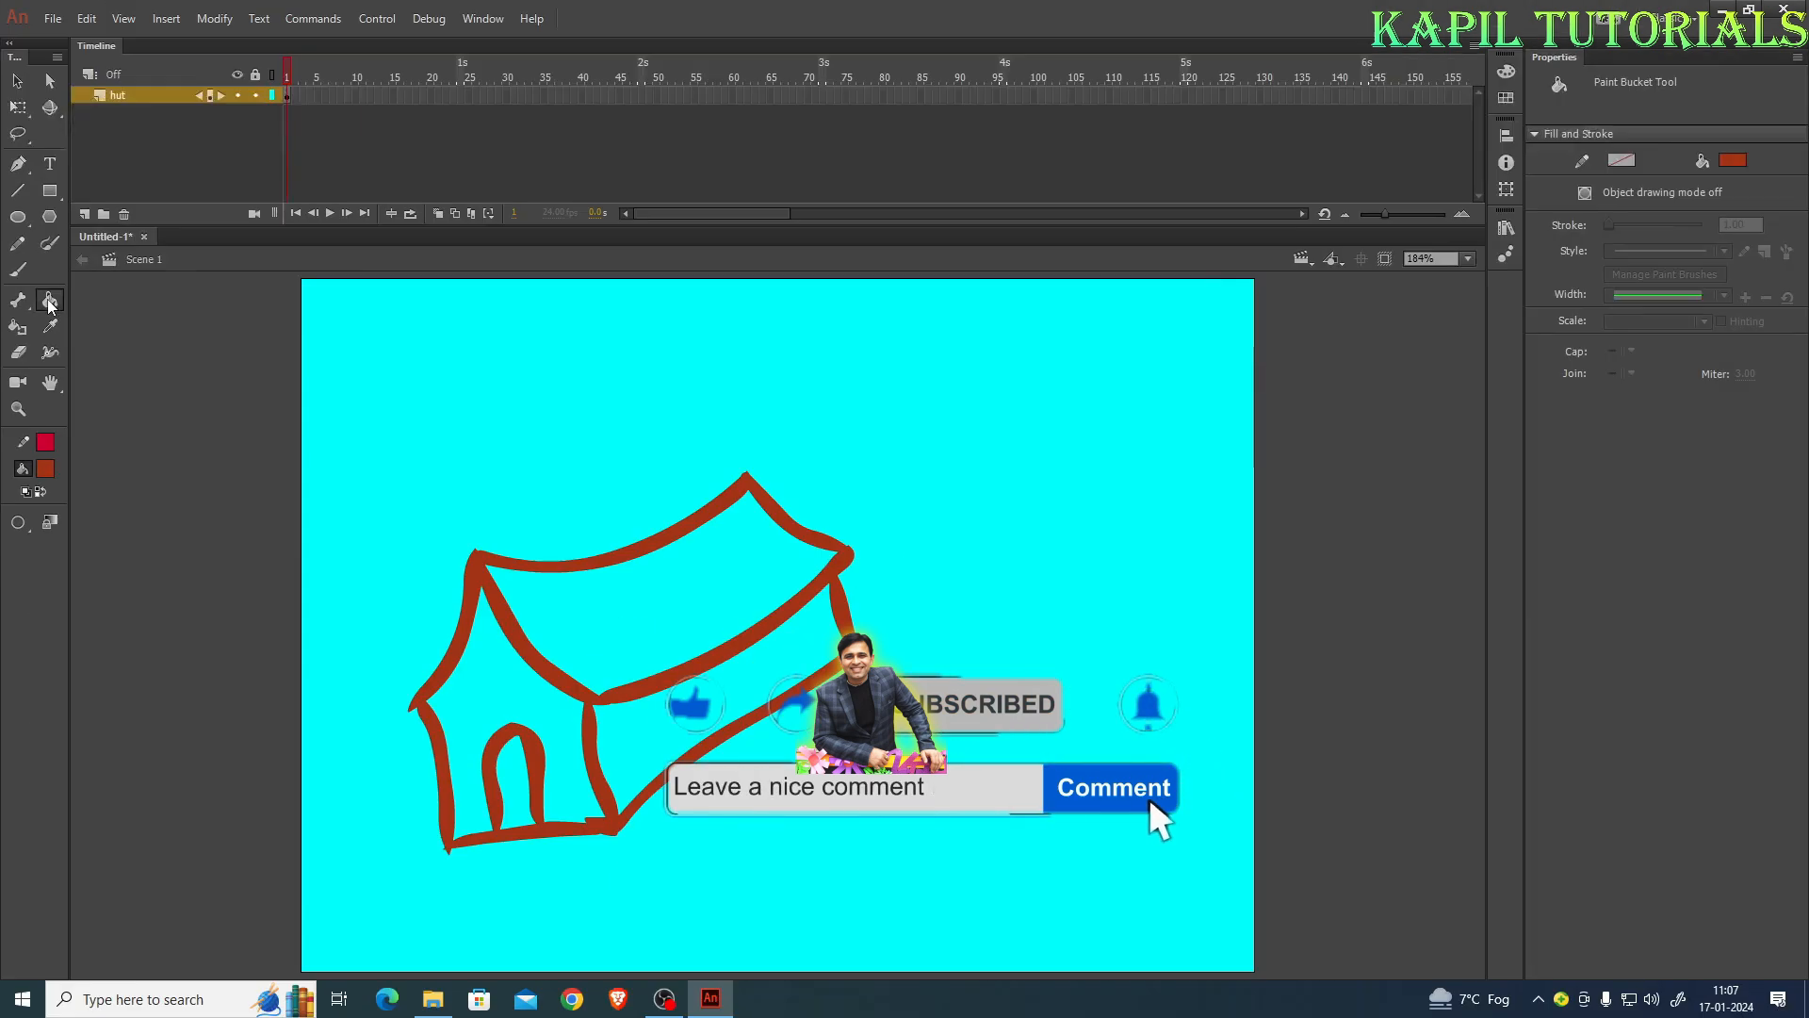
{"action": "left_click", "coordinate": [1732, 160]}
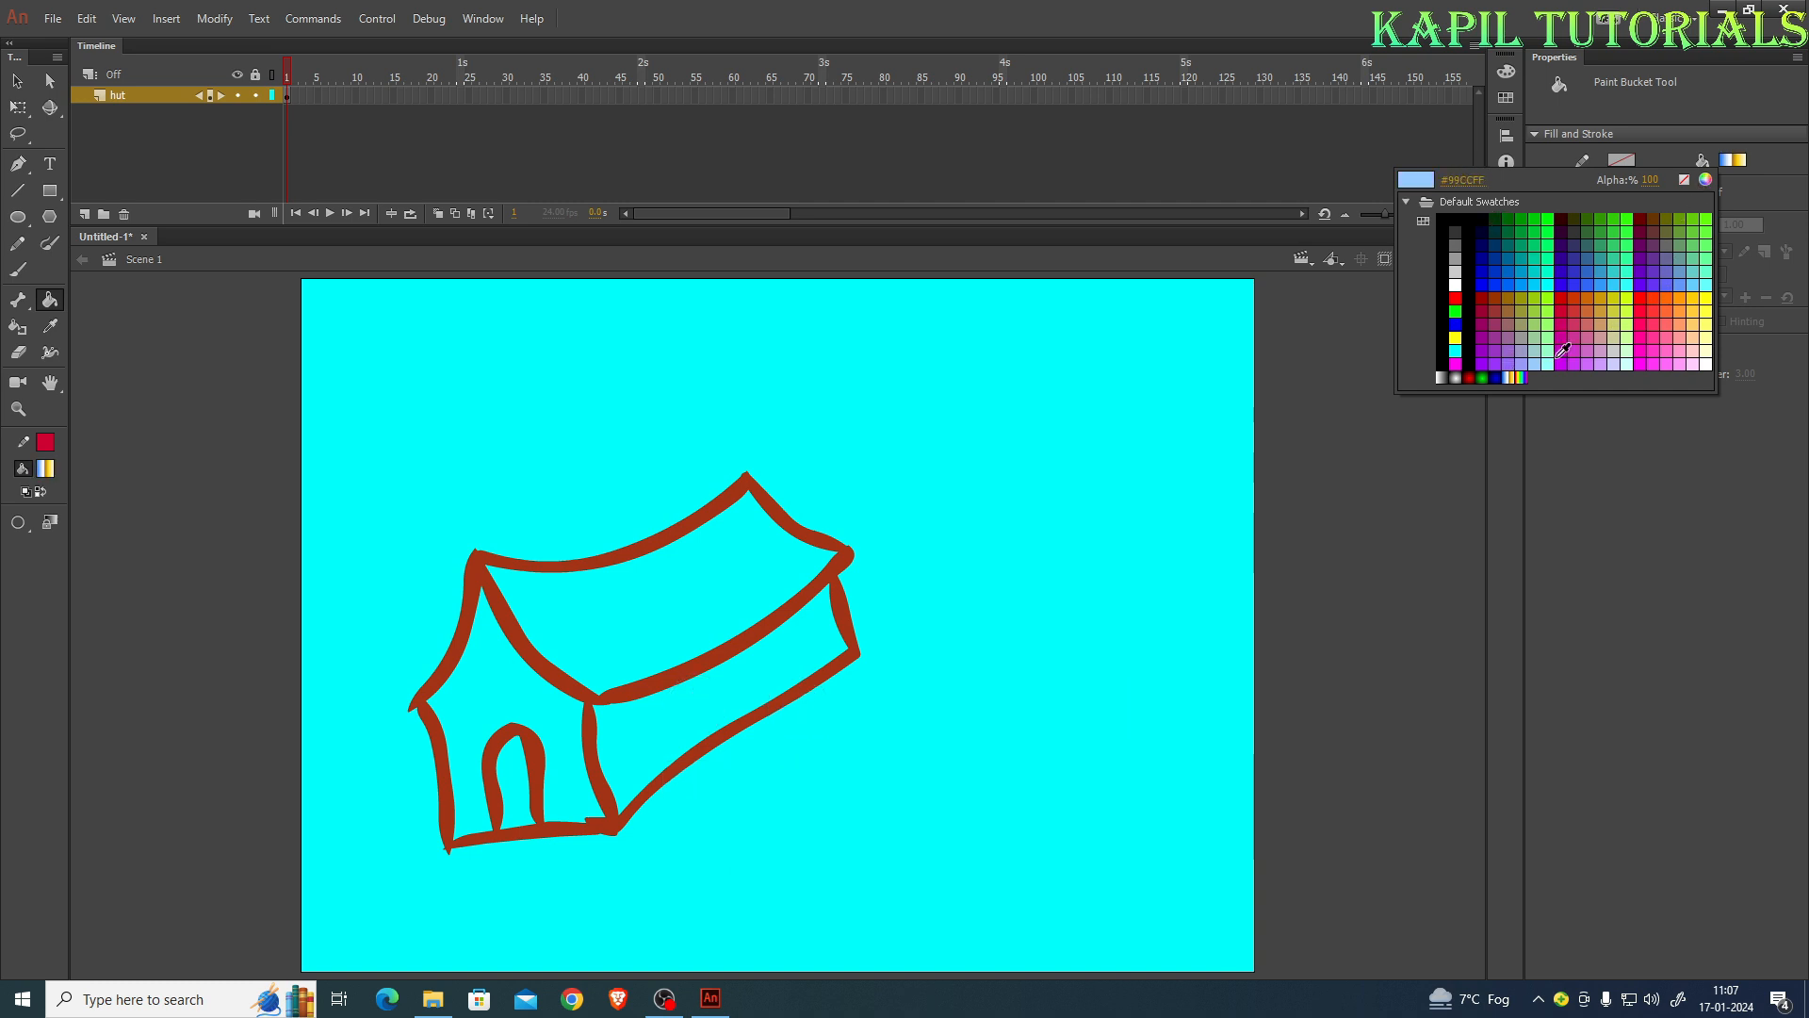
{"action": "left_click", "coordinate": [1707, 180]}
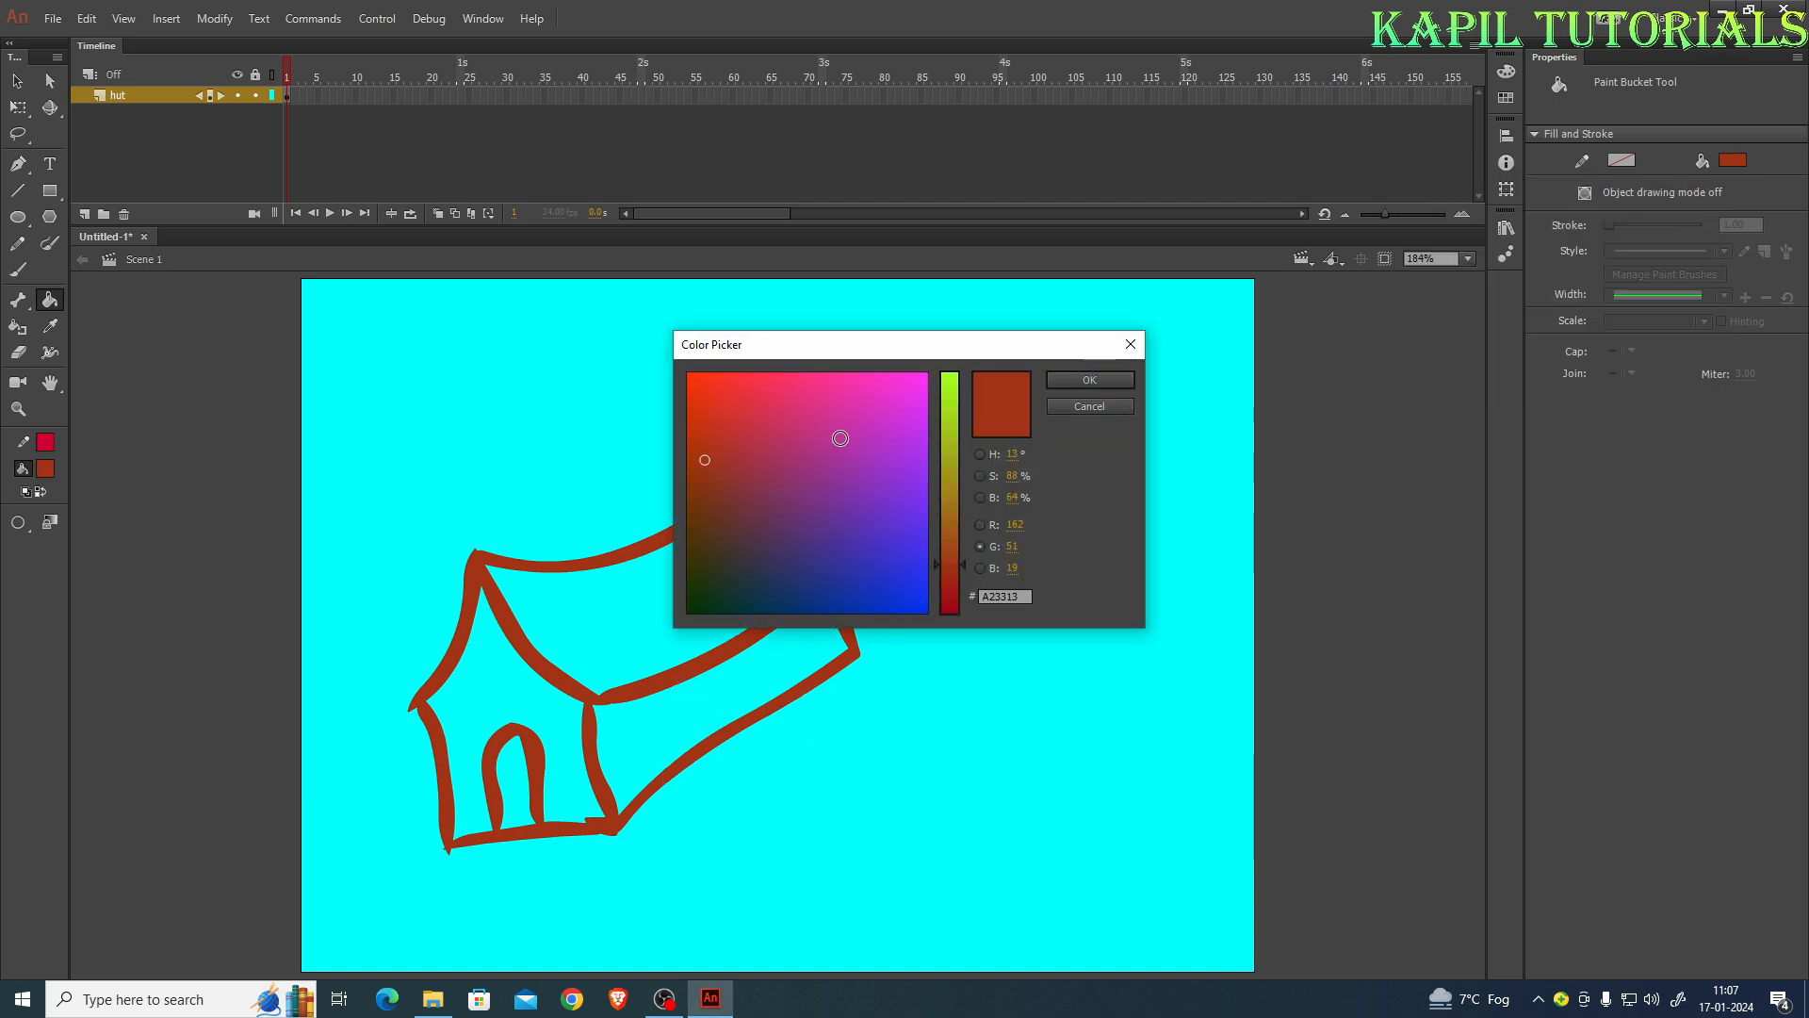
{"action": "left_click_drag", "start_coordinate": [958, 560], "coordinate": [953, 524]}
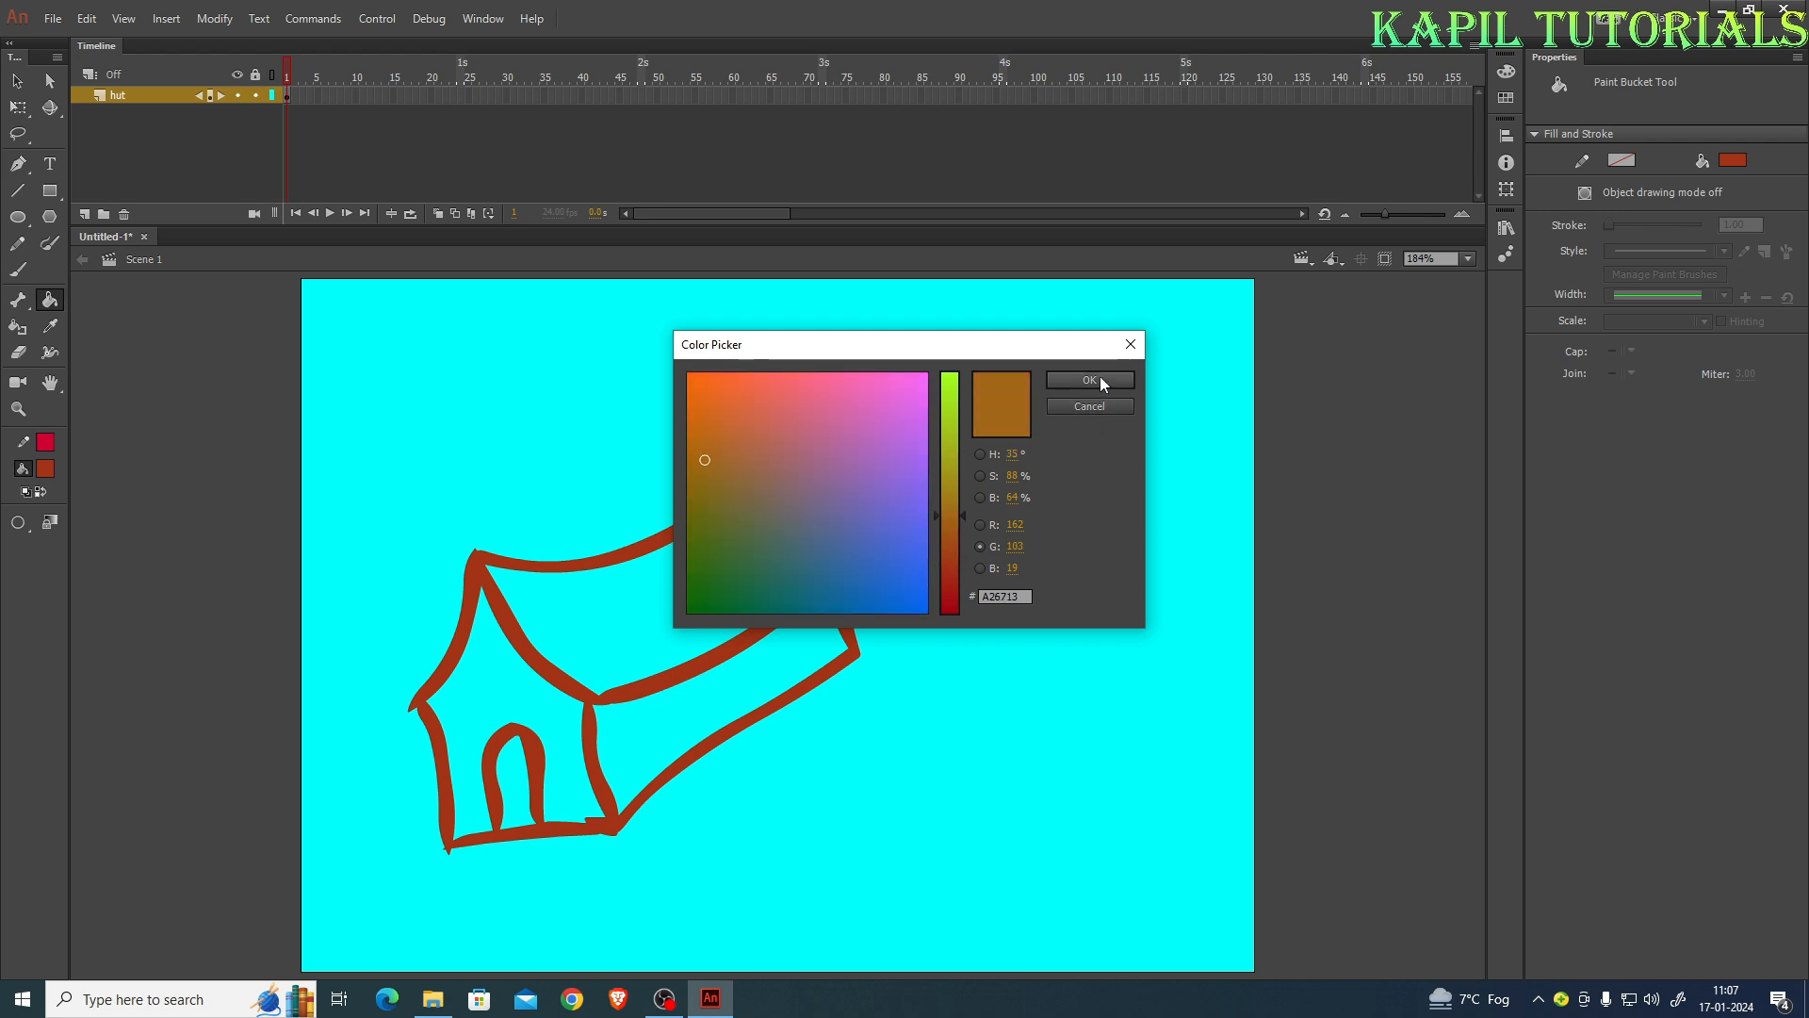
{"action": "left_click", "coordinate": [1093, 382]}
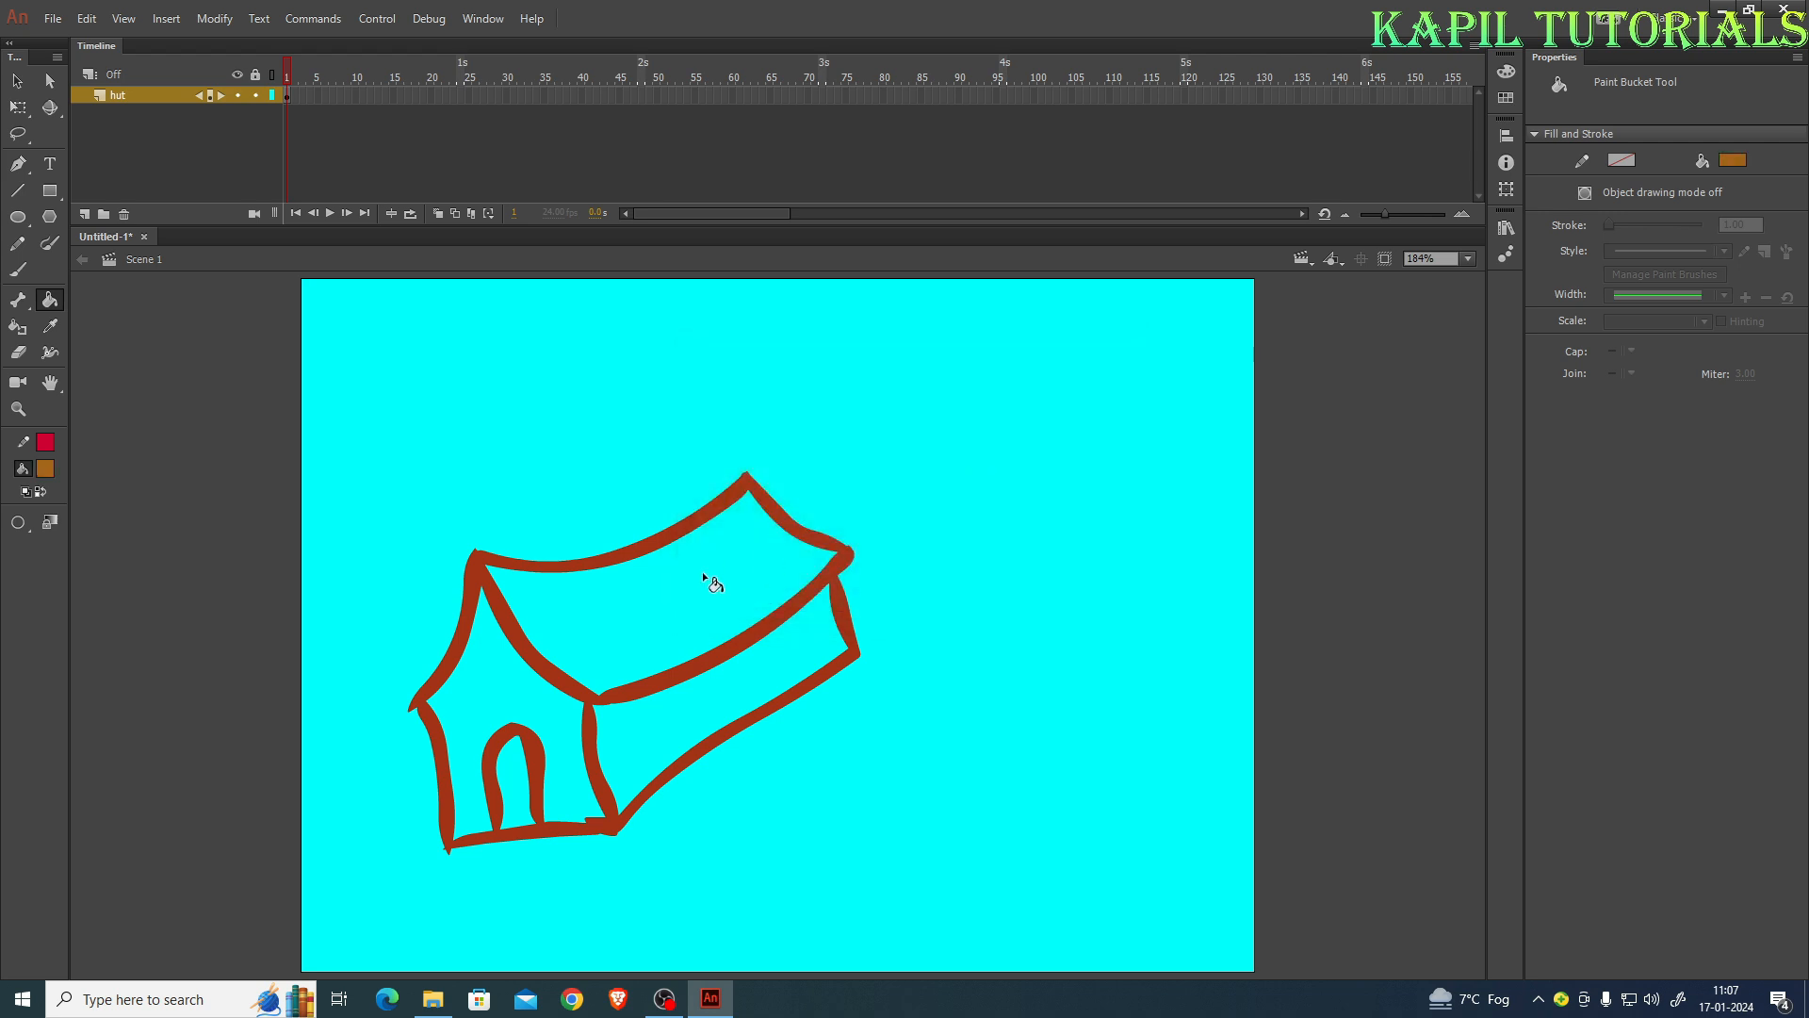
{"action": "left_click", "coordinate": [619, 613]}
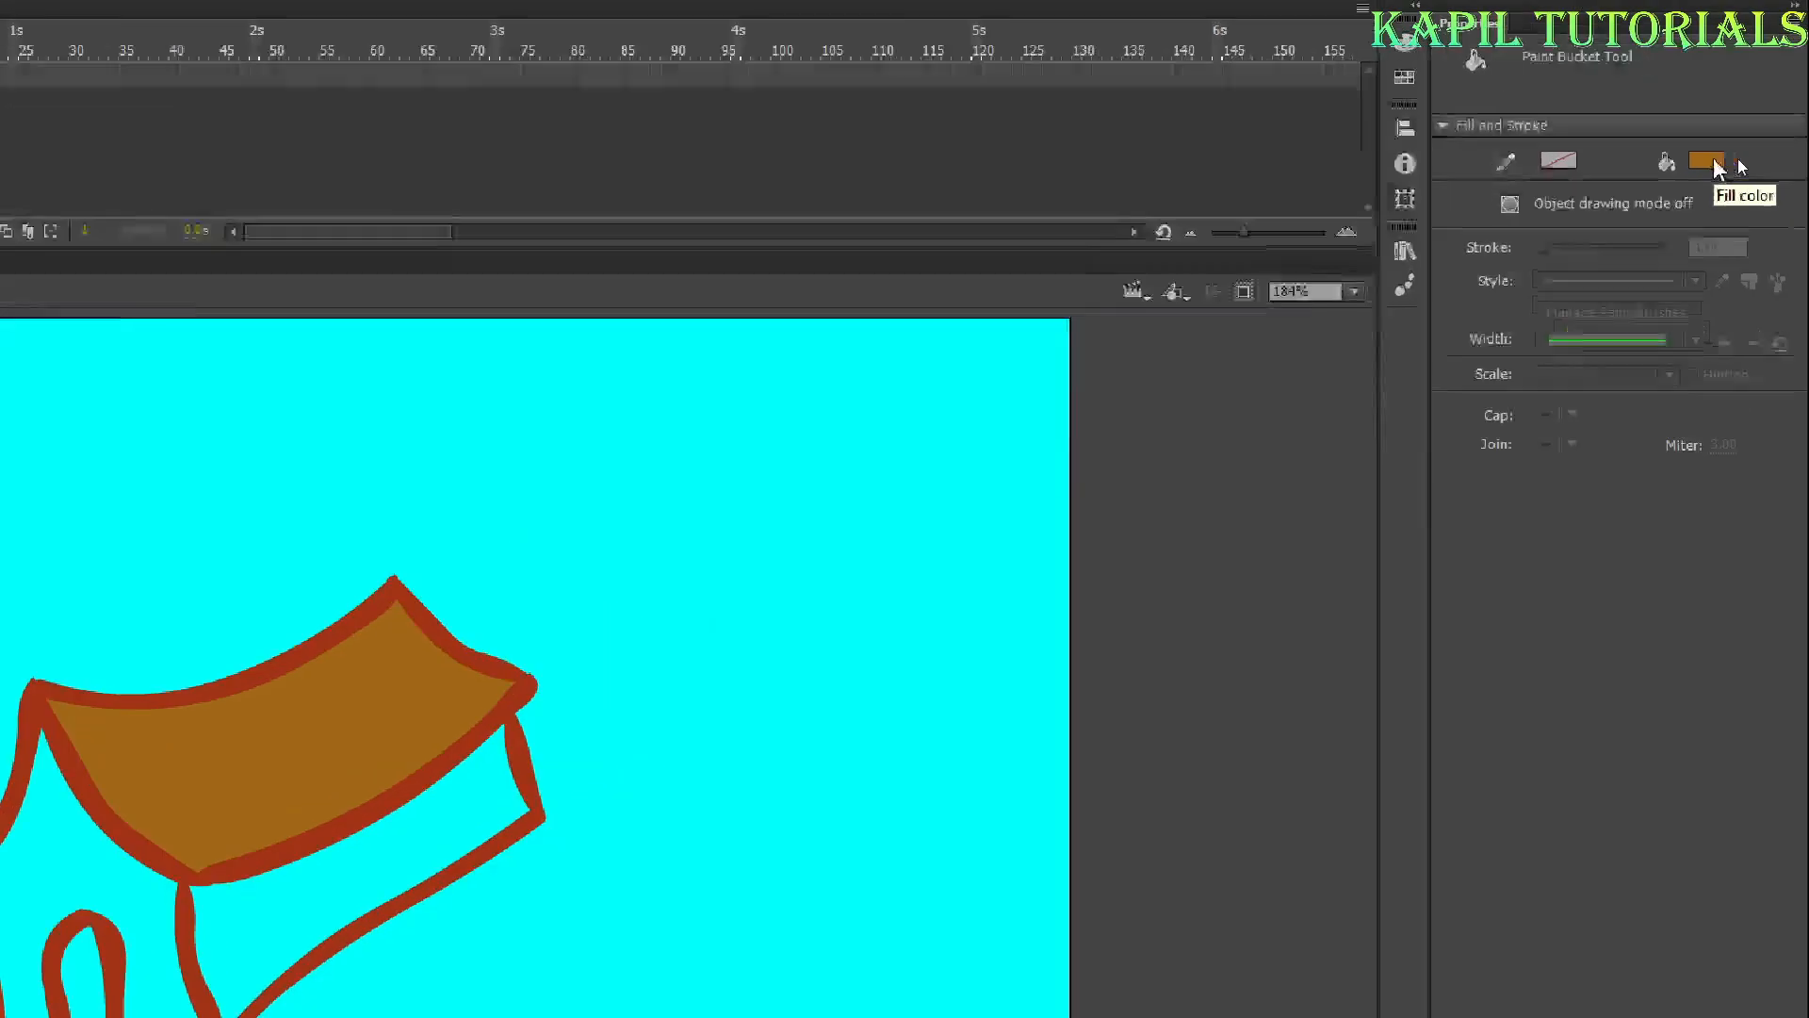
Fill the hut's side wall and front wall with yellow #FFFF00, leaving the door unfilled
{"action": "left_click", "coordinate": [1734, 161]}
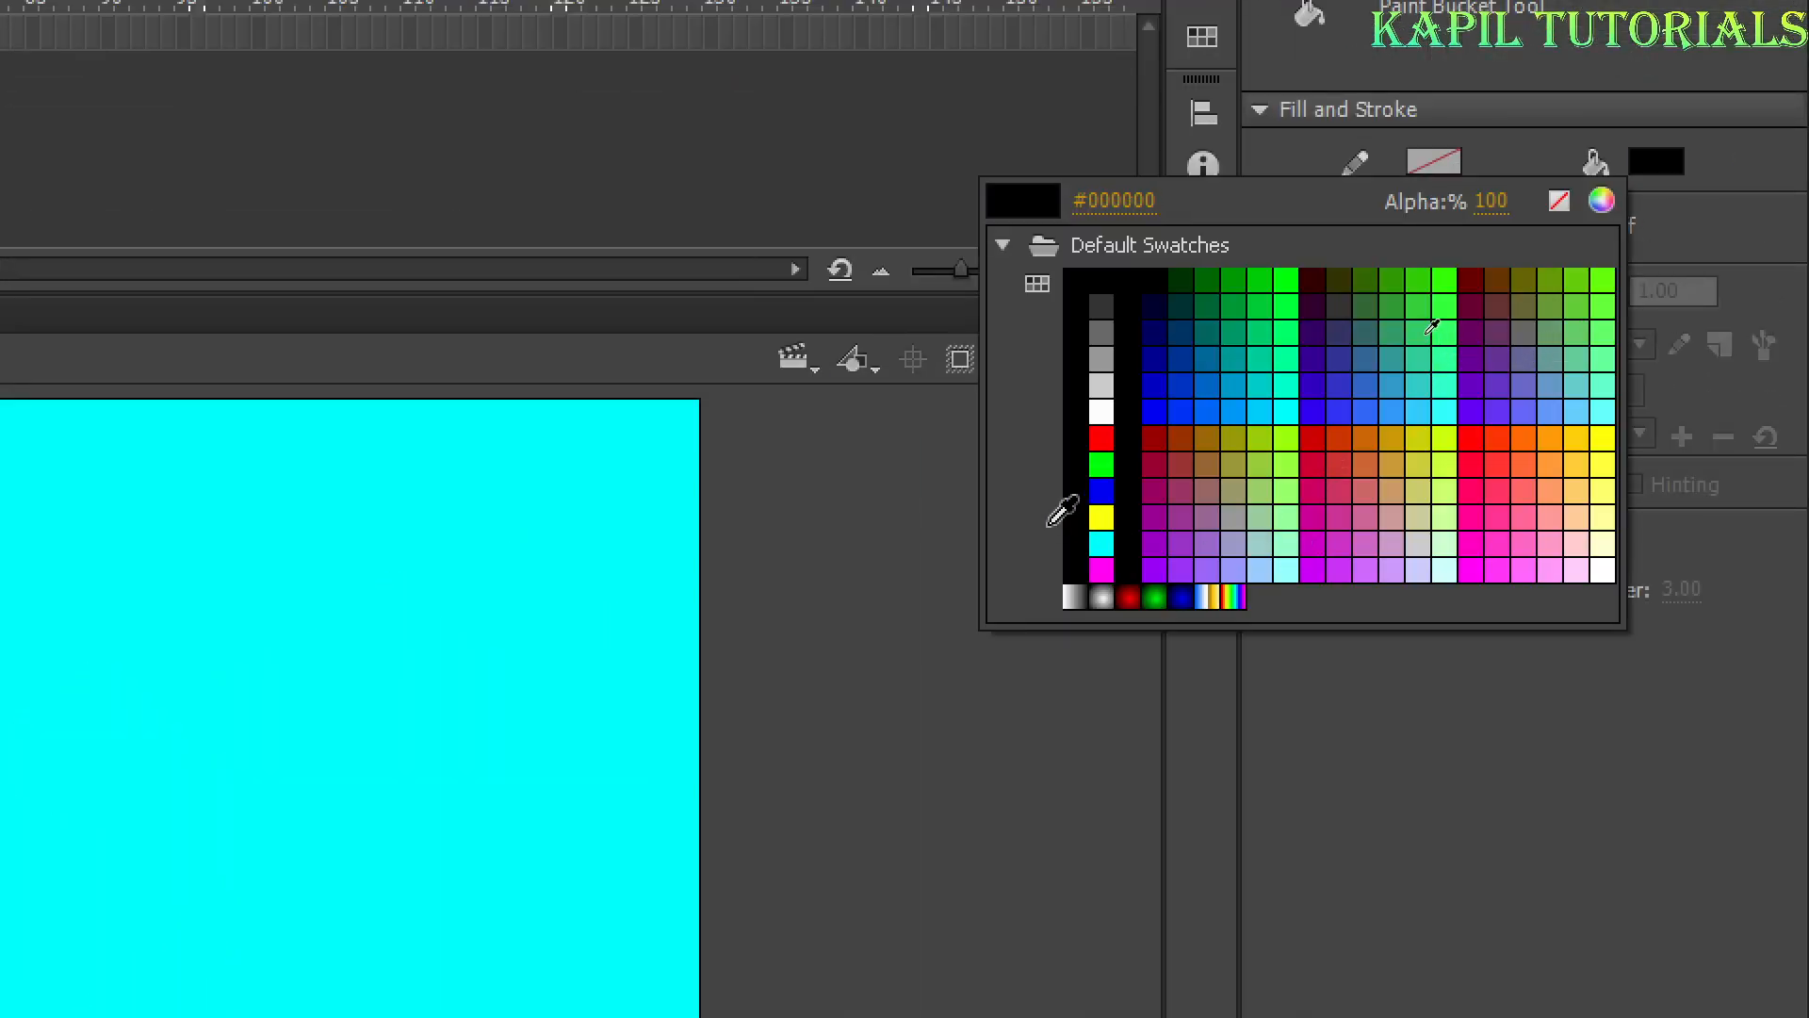
{"action": "left_click", "coordinate": [1106, 514]}
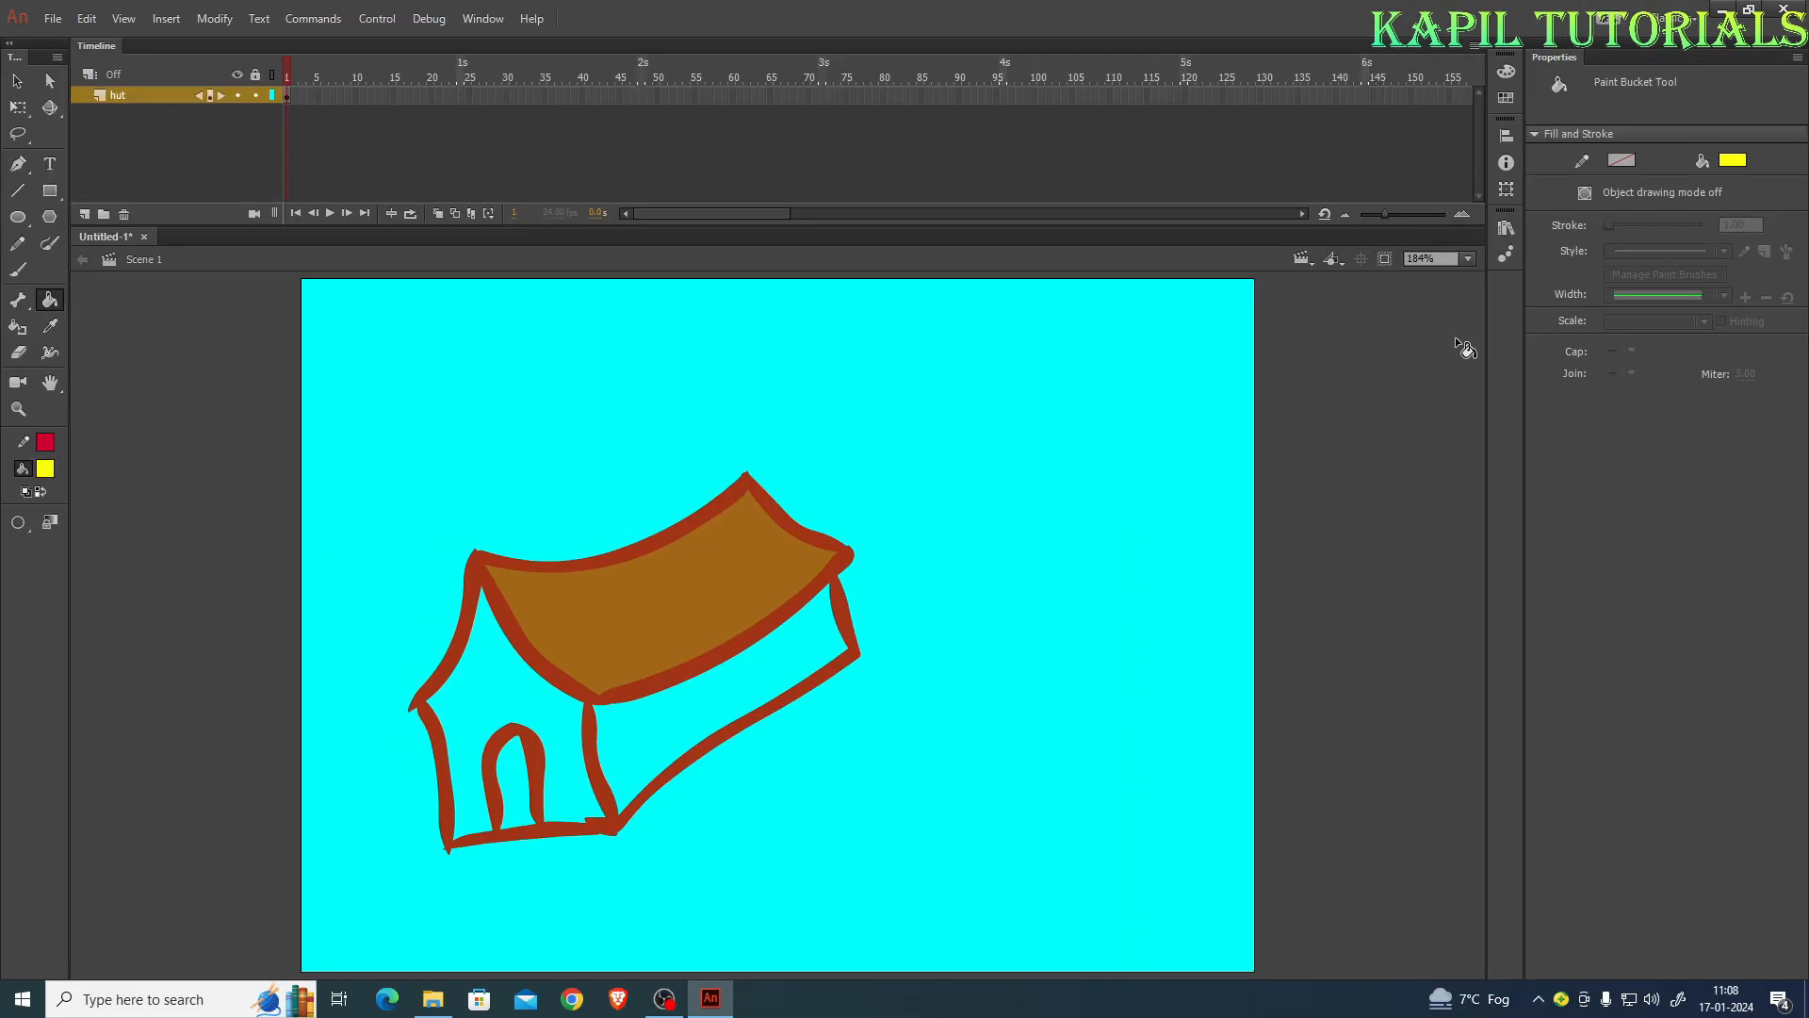
{"action": "left_click", "coordinate": [721, 693]}
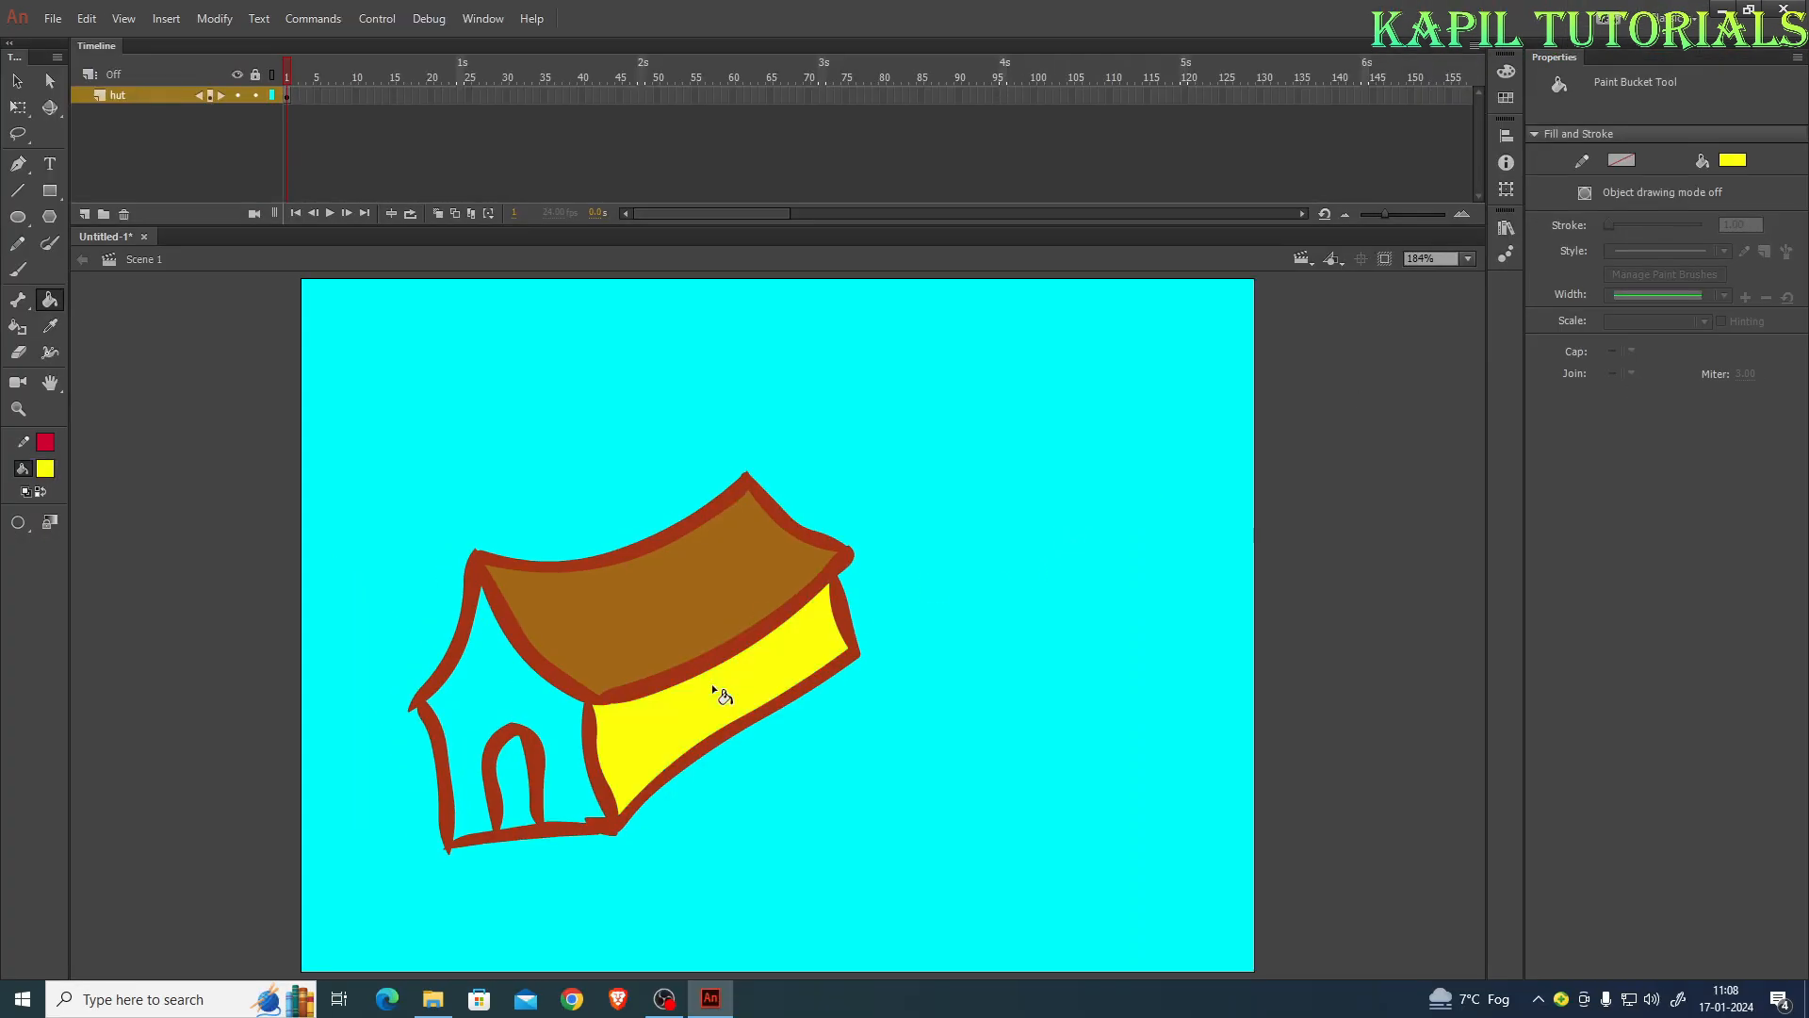
{"action": "left_click", "coordinate": [476, 700]}
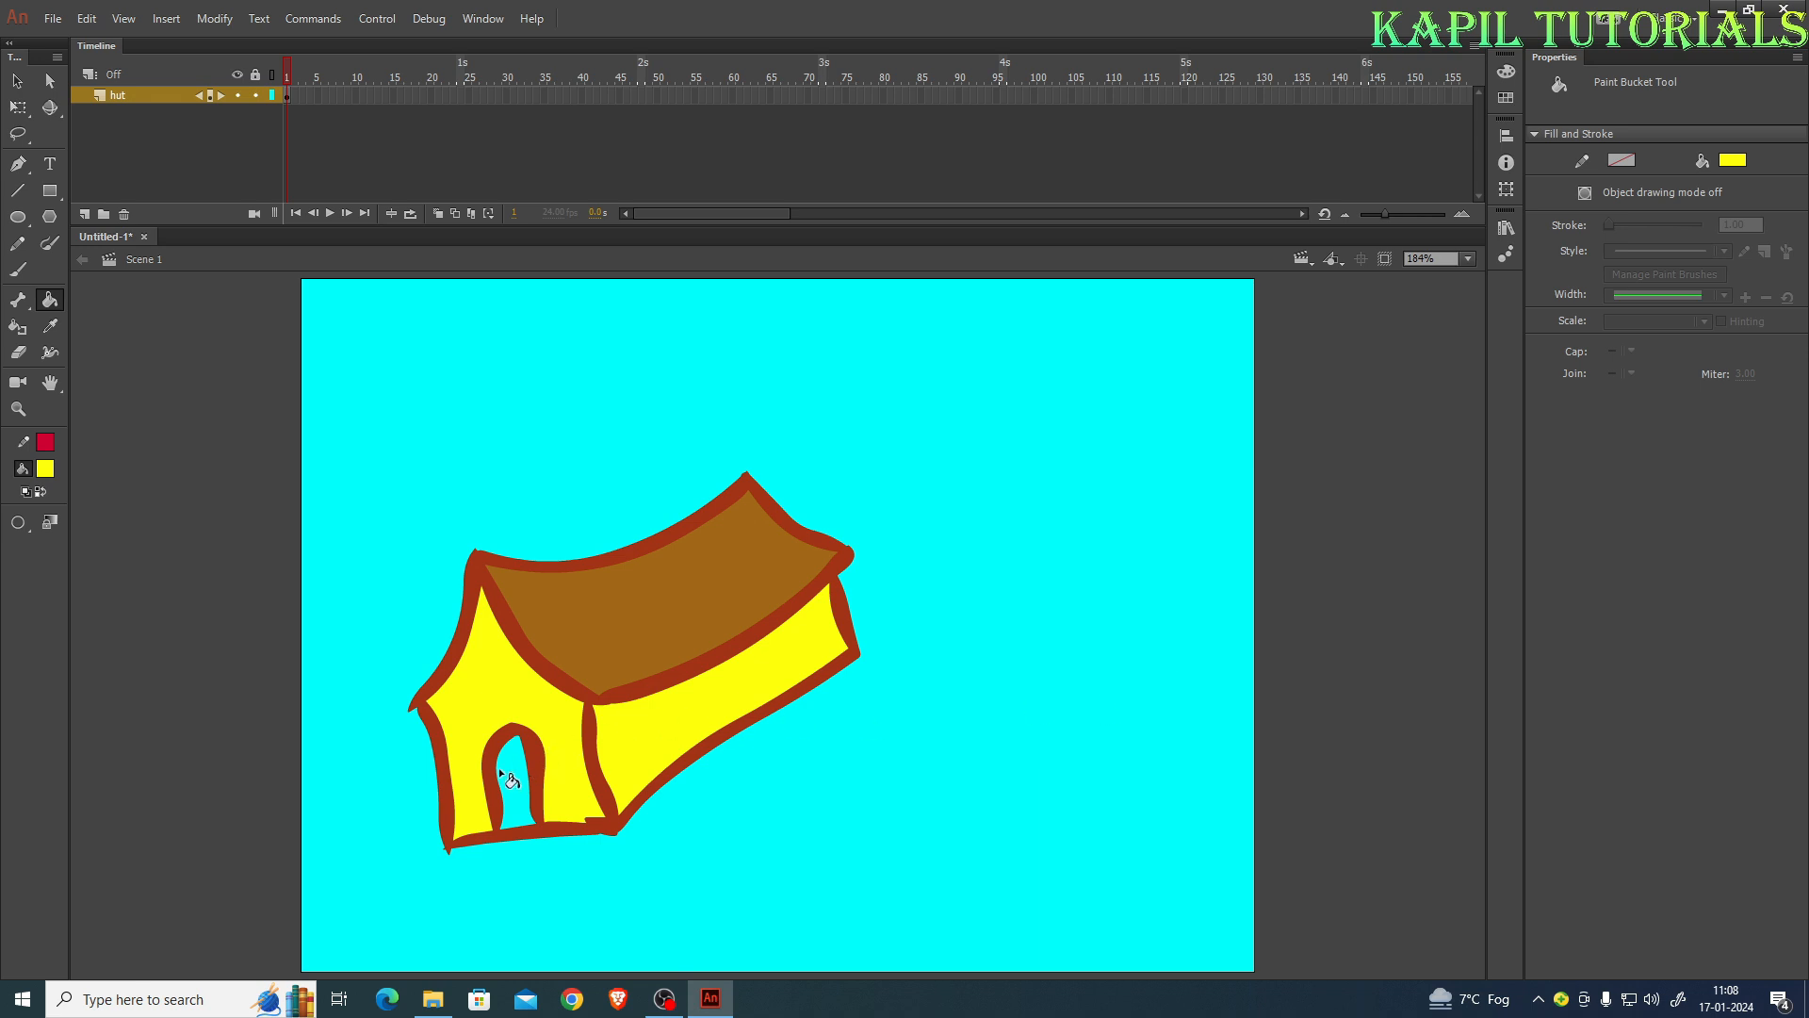
Fill the hut's arched door with the red radial gradient using the Paint Bucket
{"action": "left_click", "coordinate": [1732, 160]}
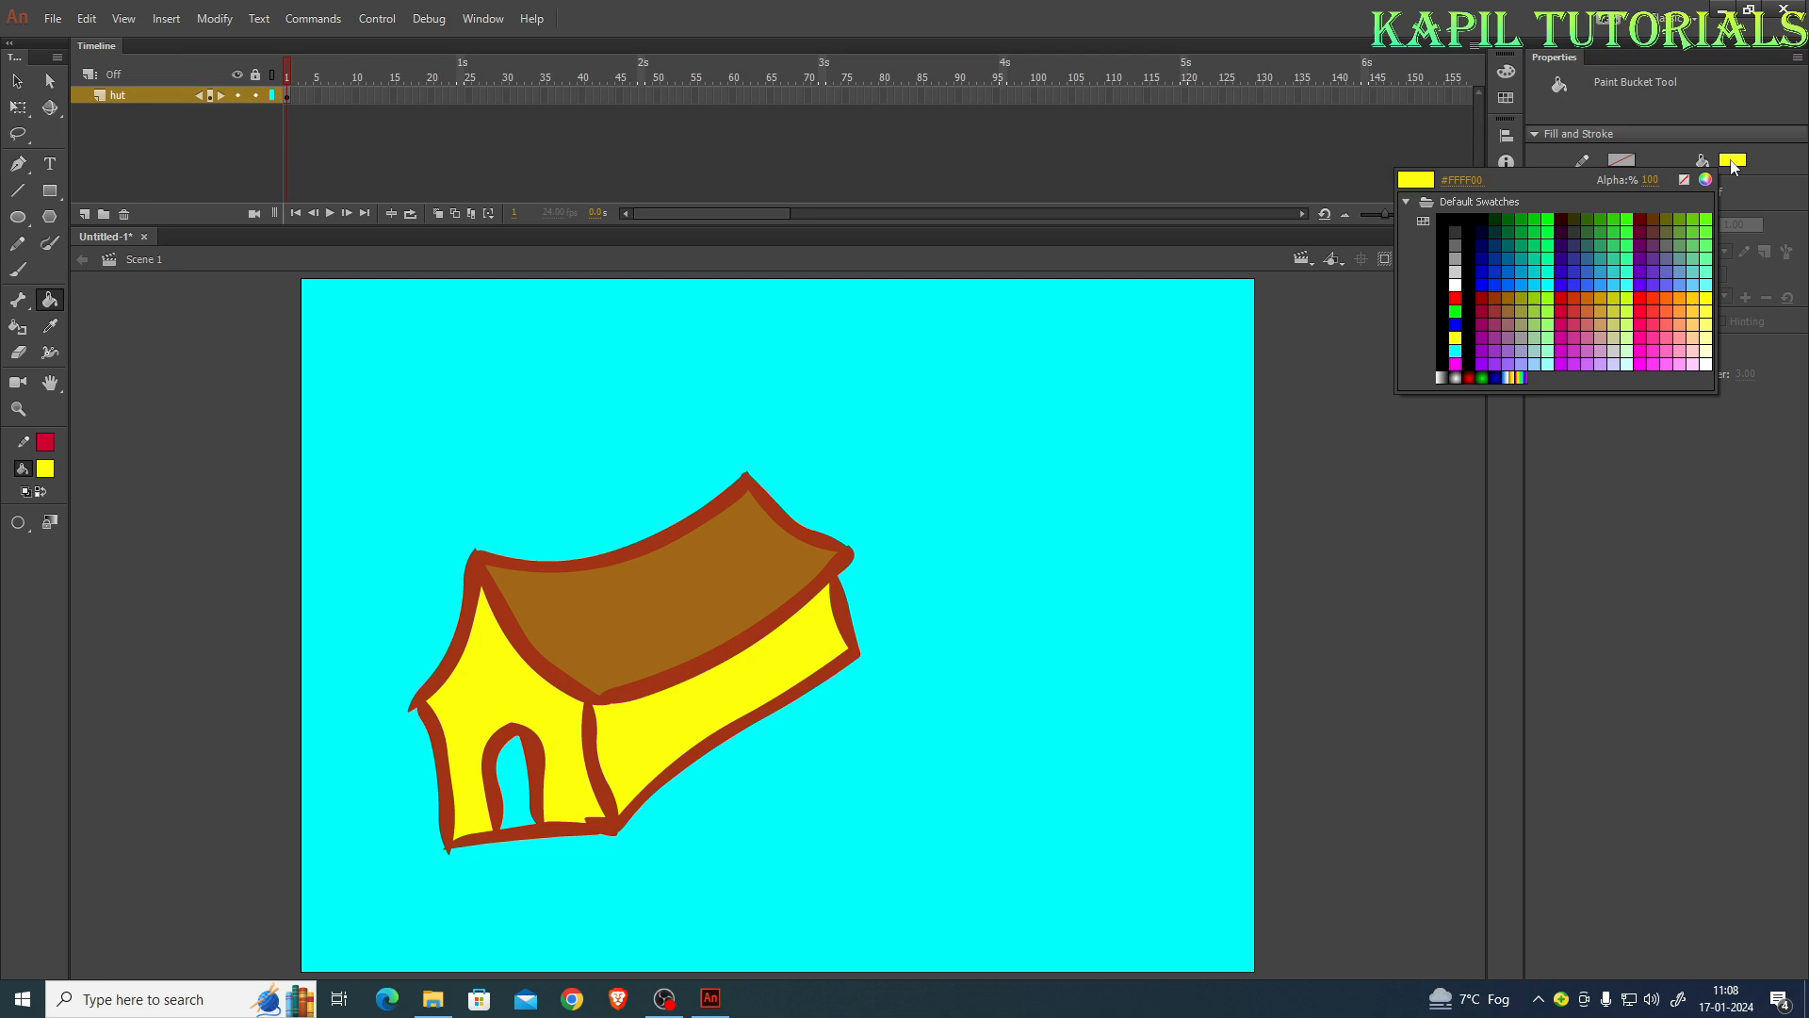
{"action": "left_click", "coordinate": [1473, 377]}
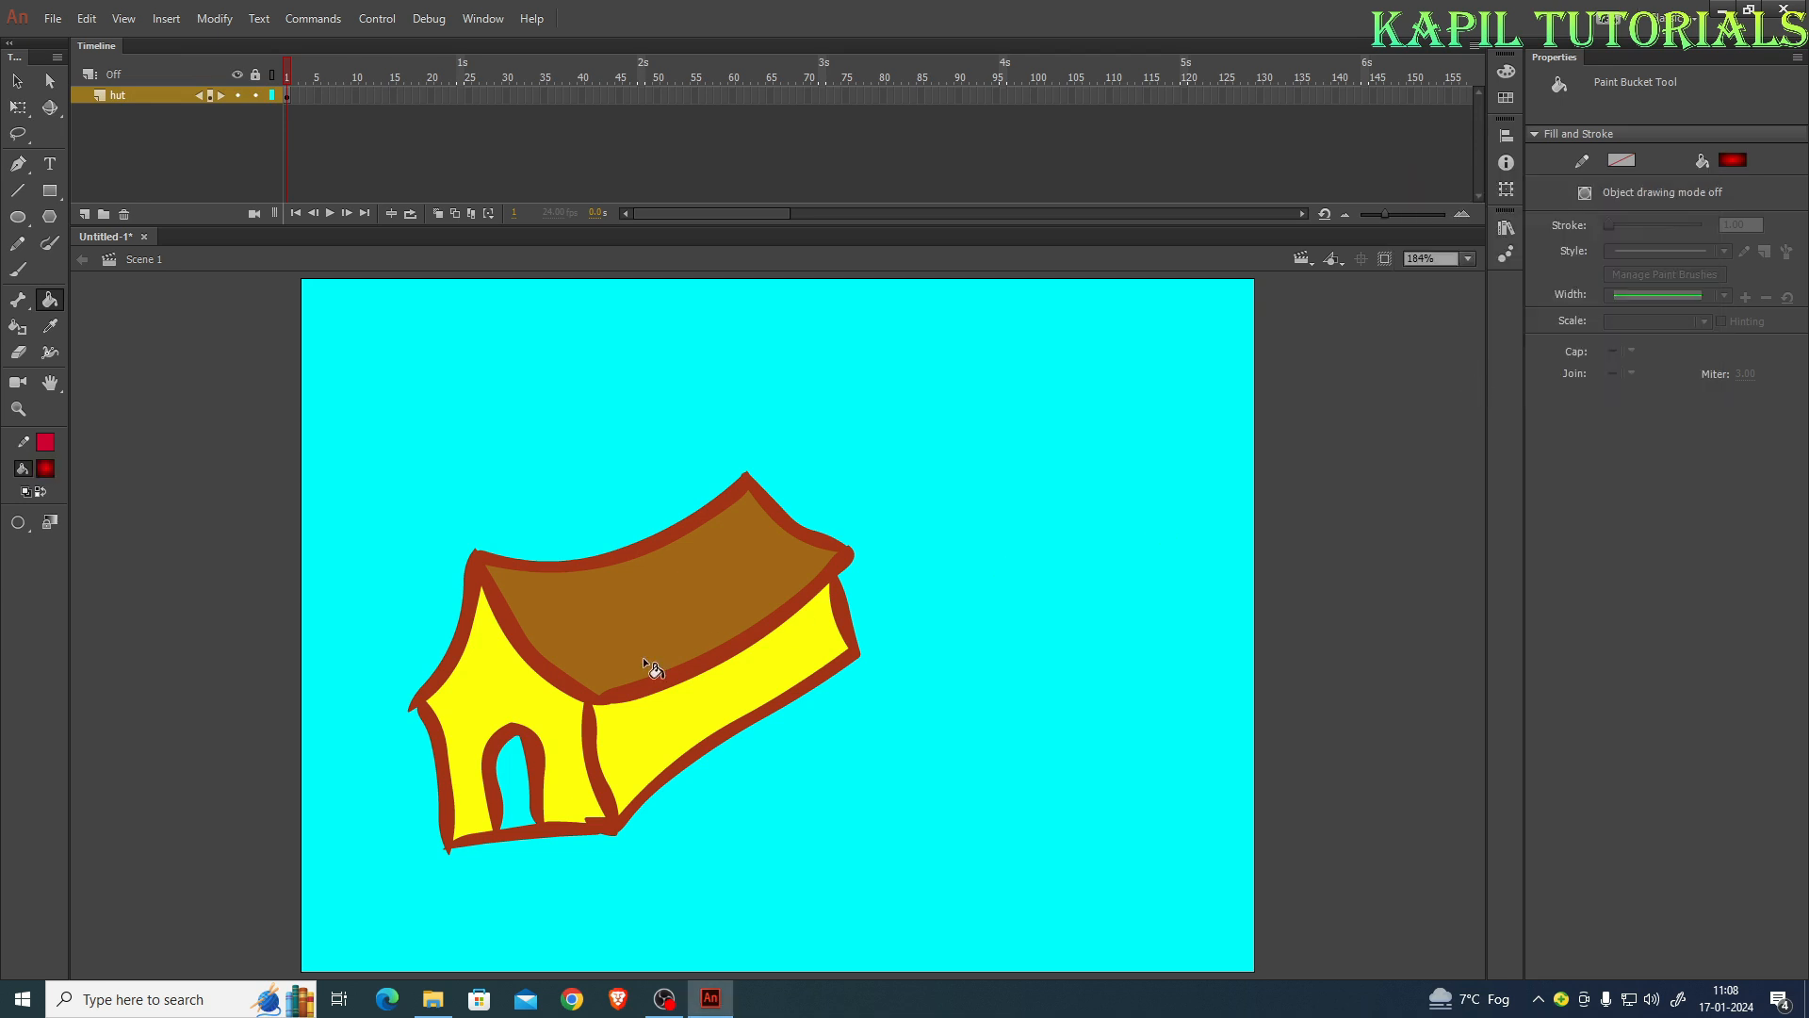
{"action": "left_click", "coordinate": [513, 782]}
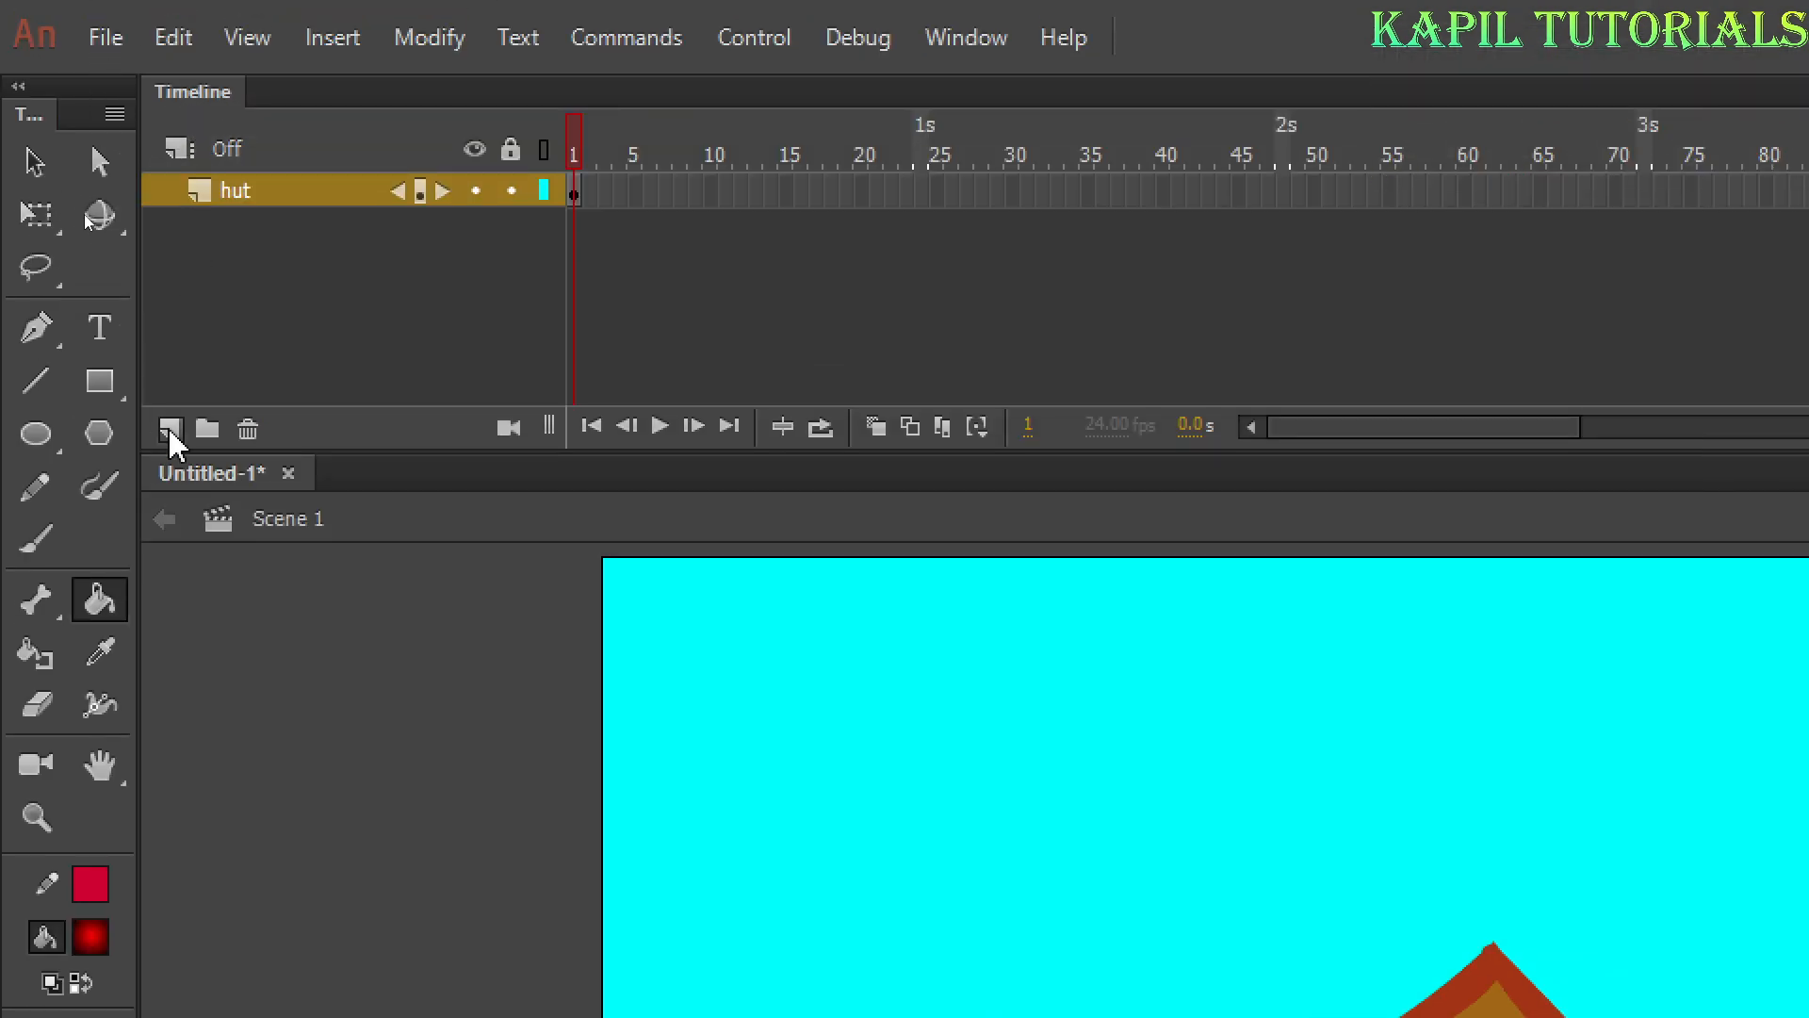
Add a new layer above the hut layer and name it land
{"action": "left_click", "coordinate": [170, 430]}
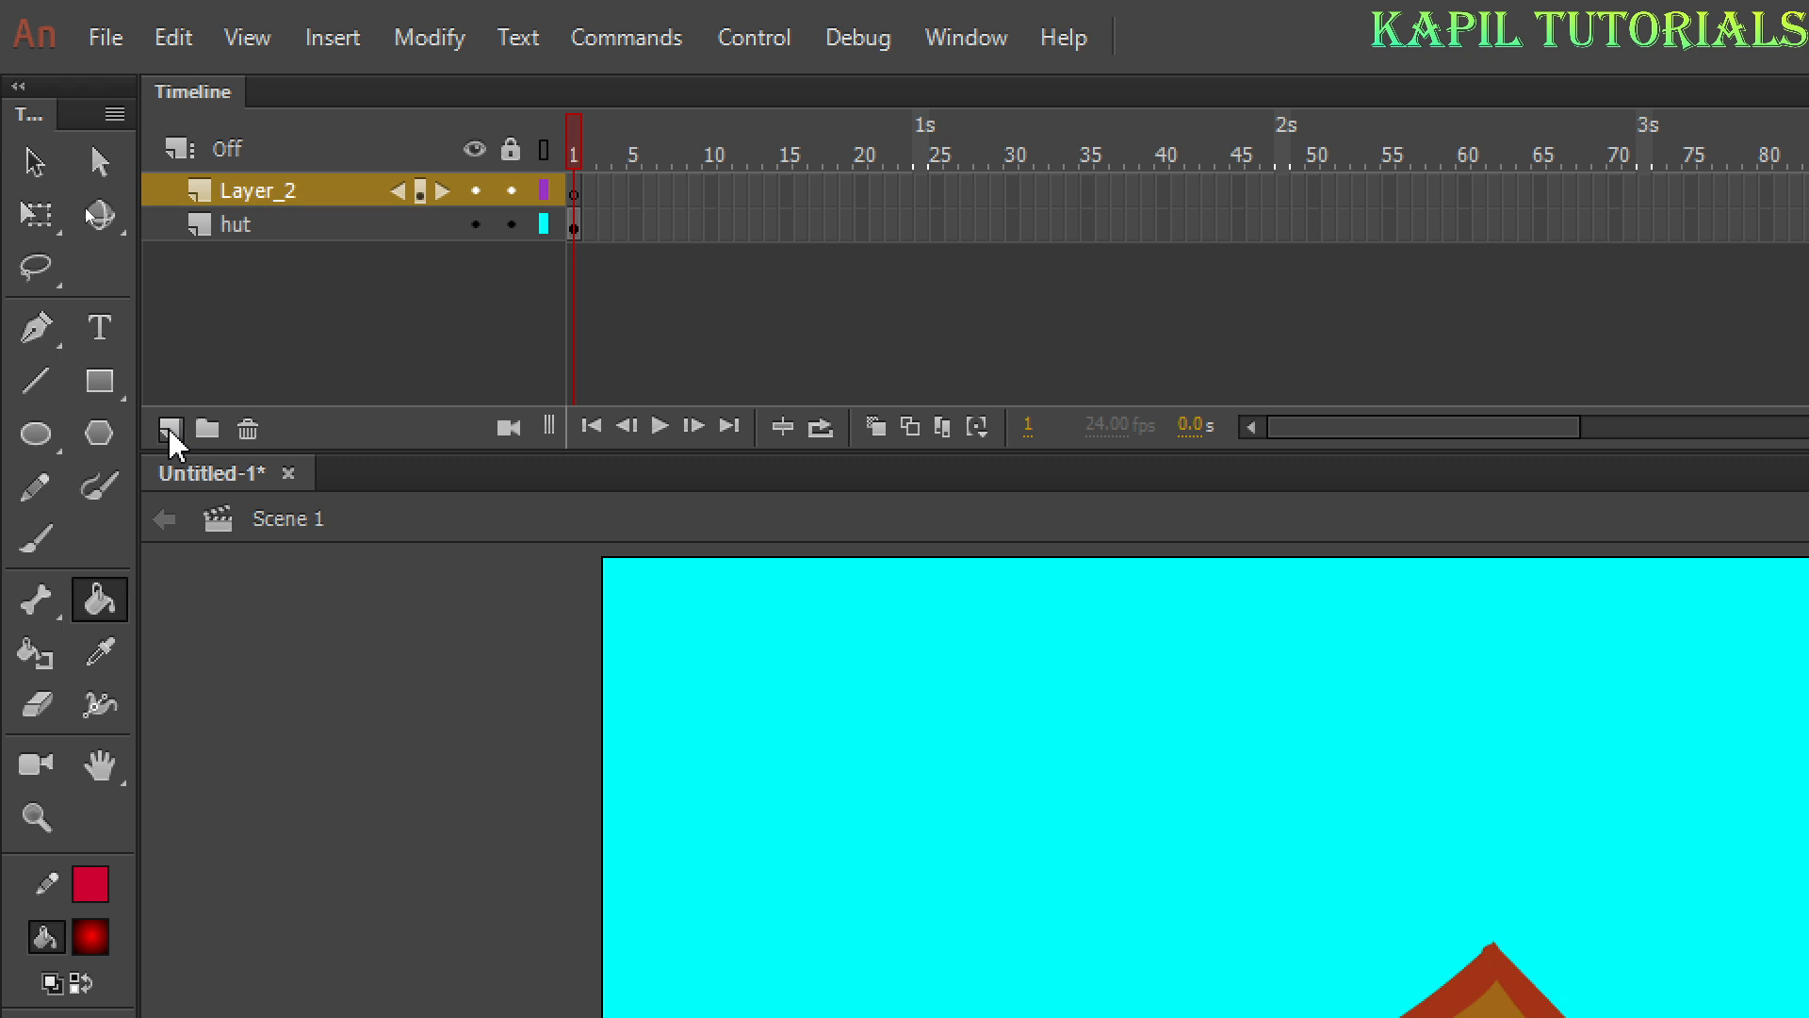
{"action": "double_click", "coordinate": [247, 192]}
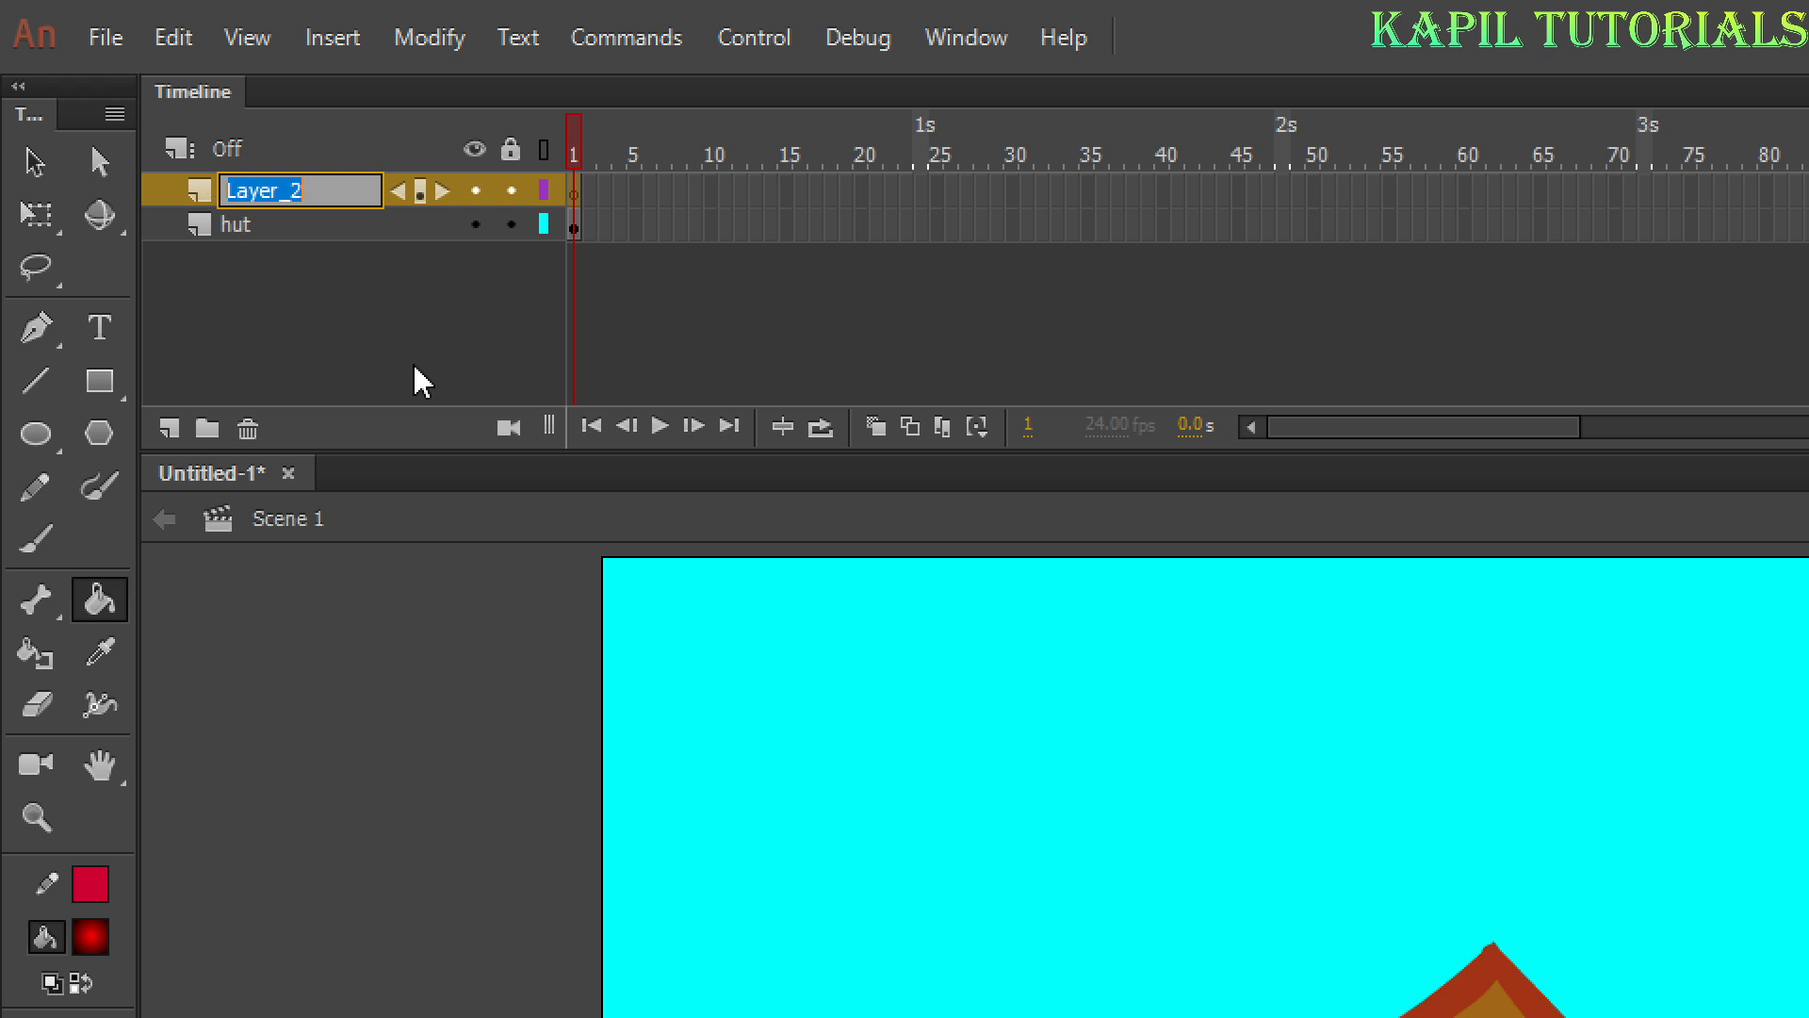
{"action": "type", "text": "land"}
{"action": "key", "text": "Return"}
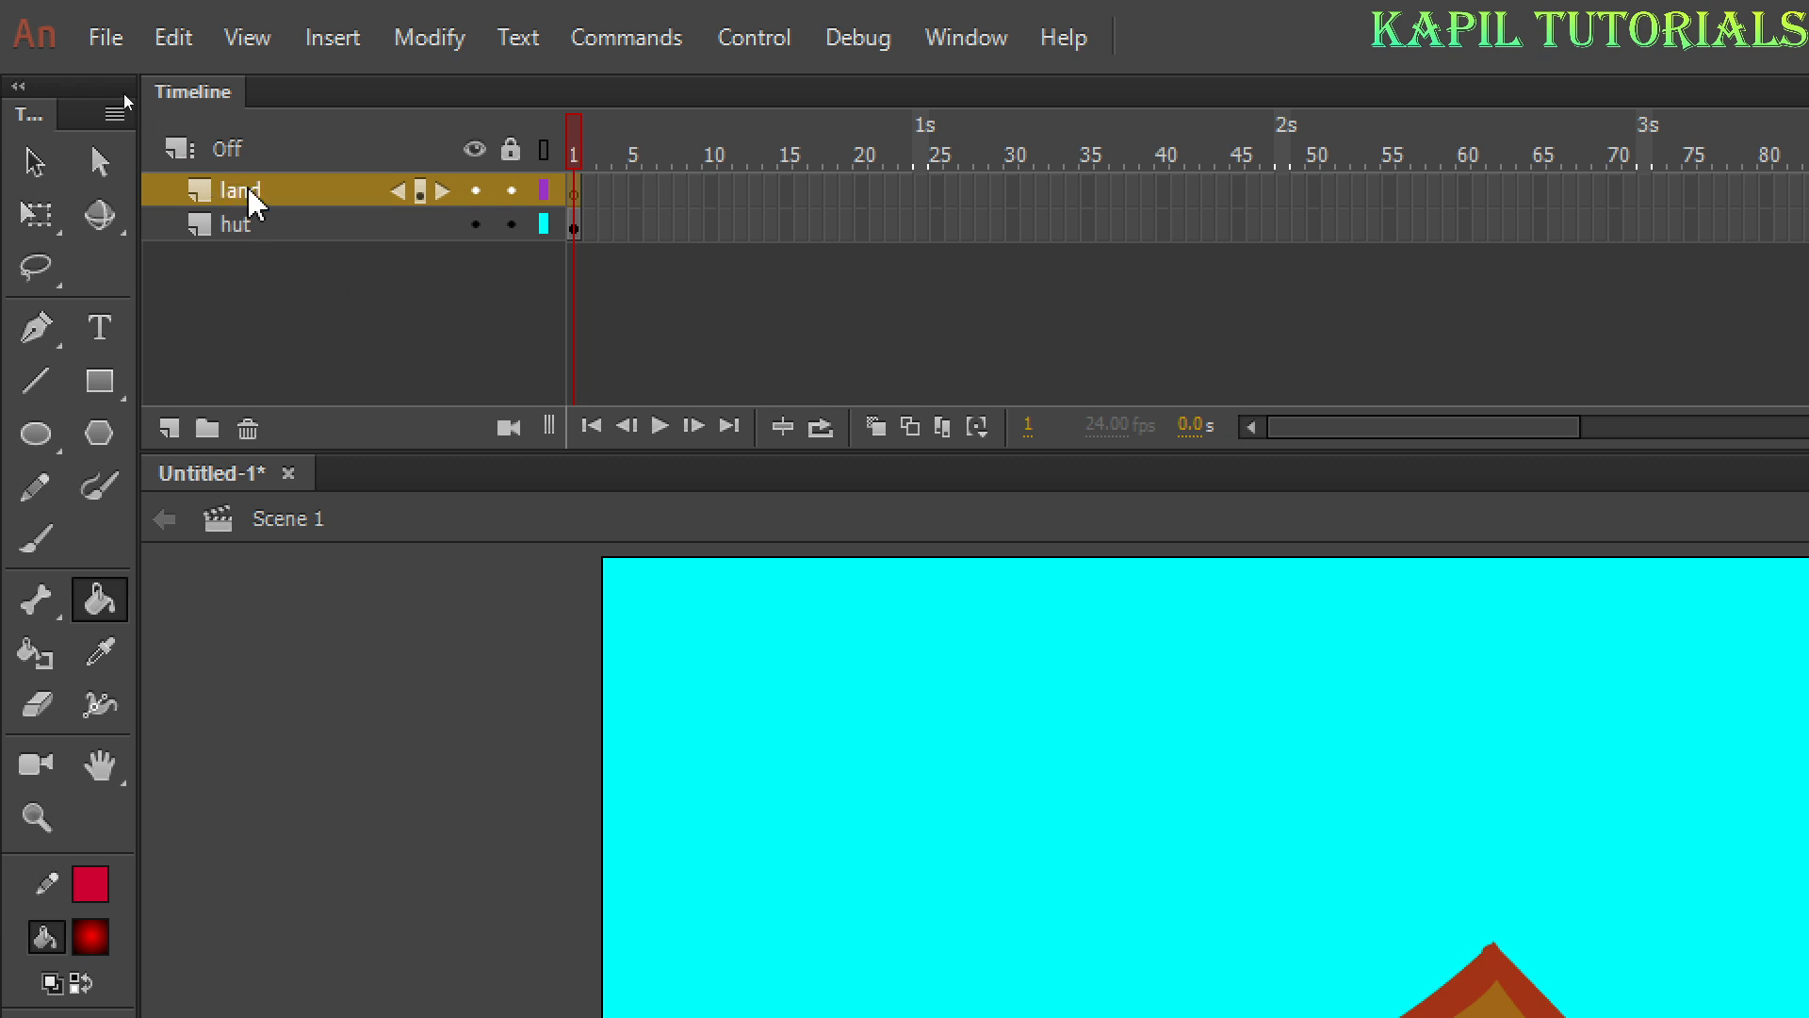
Switch between the hut and land layers to compare what each contains, finishing with land as the active layer
{"action": "left_click", "coordinate": [215, 224]}
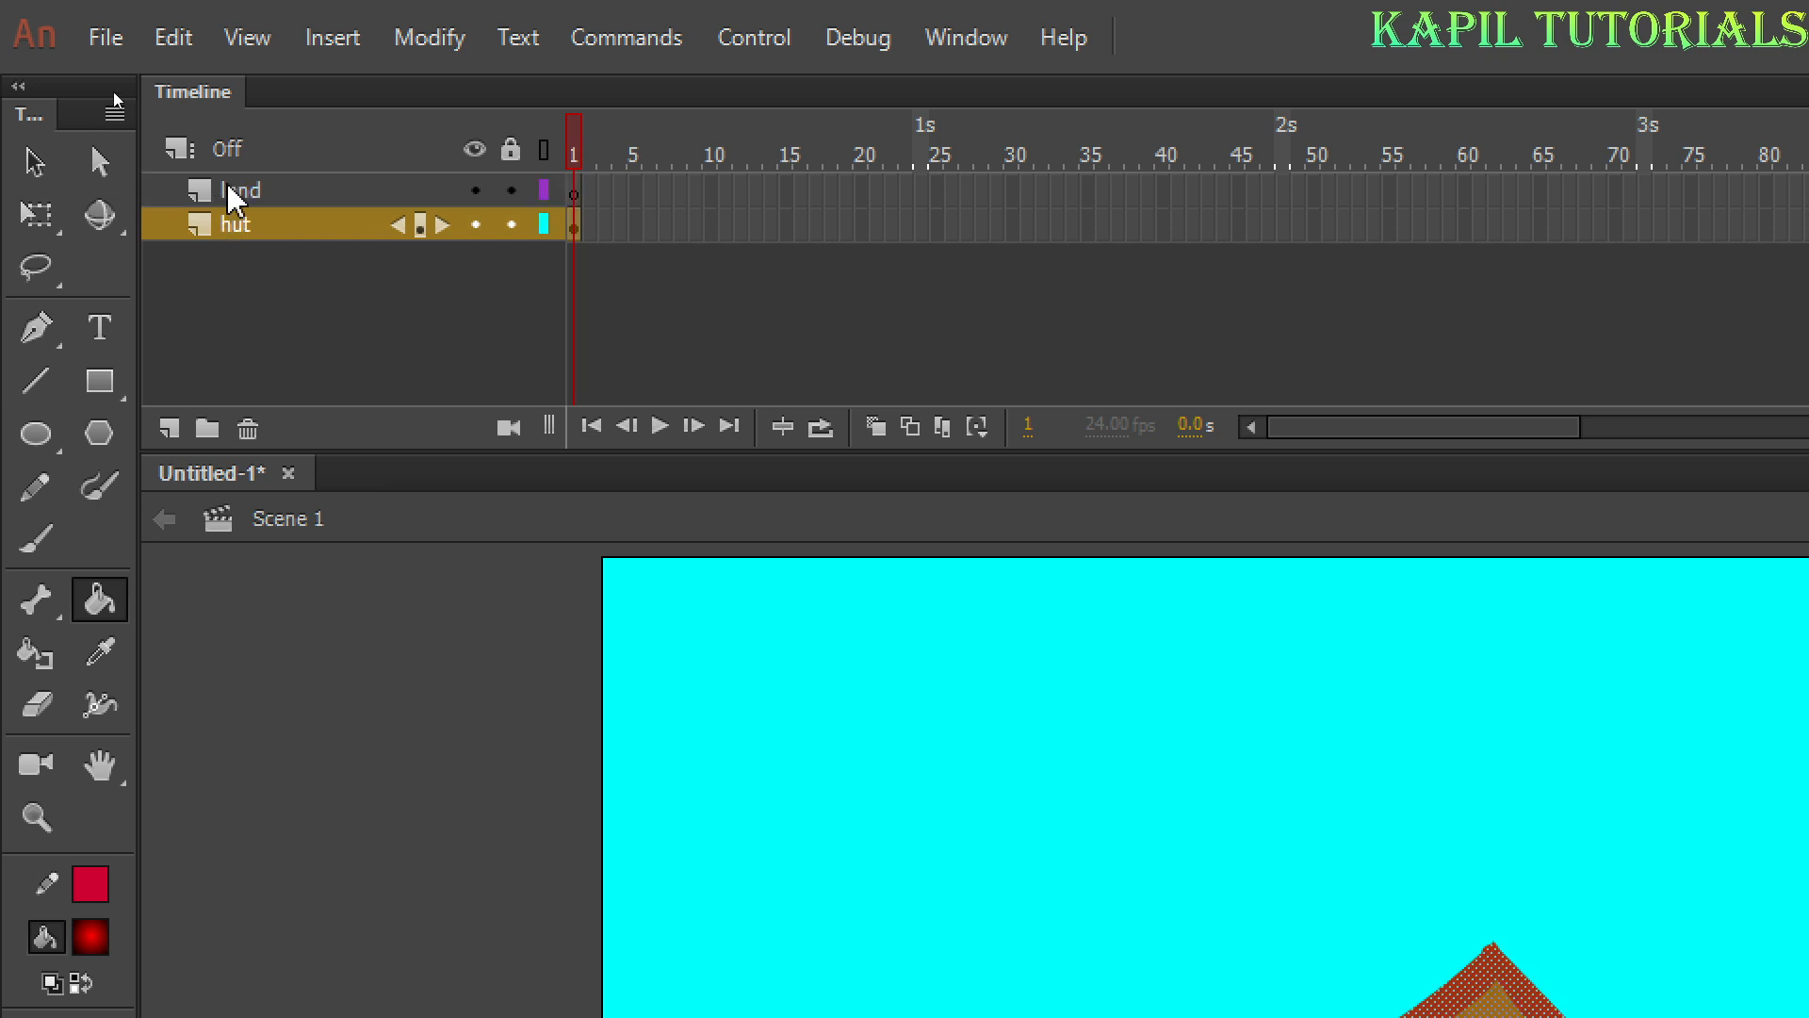
{"action": "left_click", "coordinate": [230, 190]}
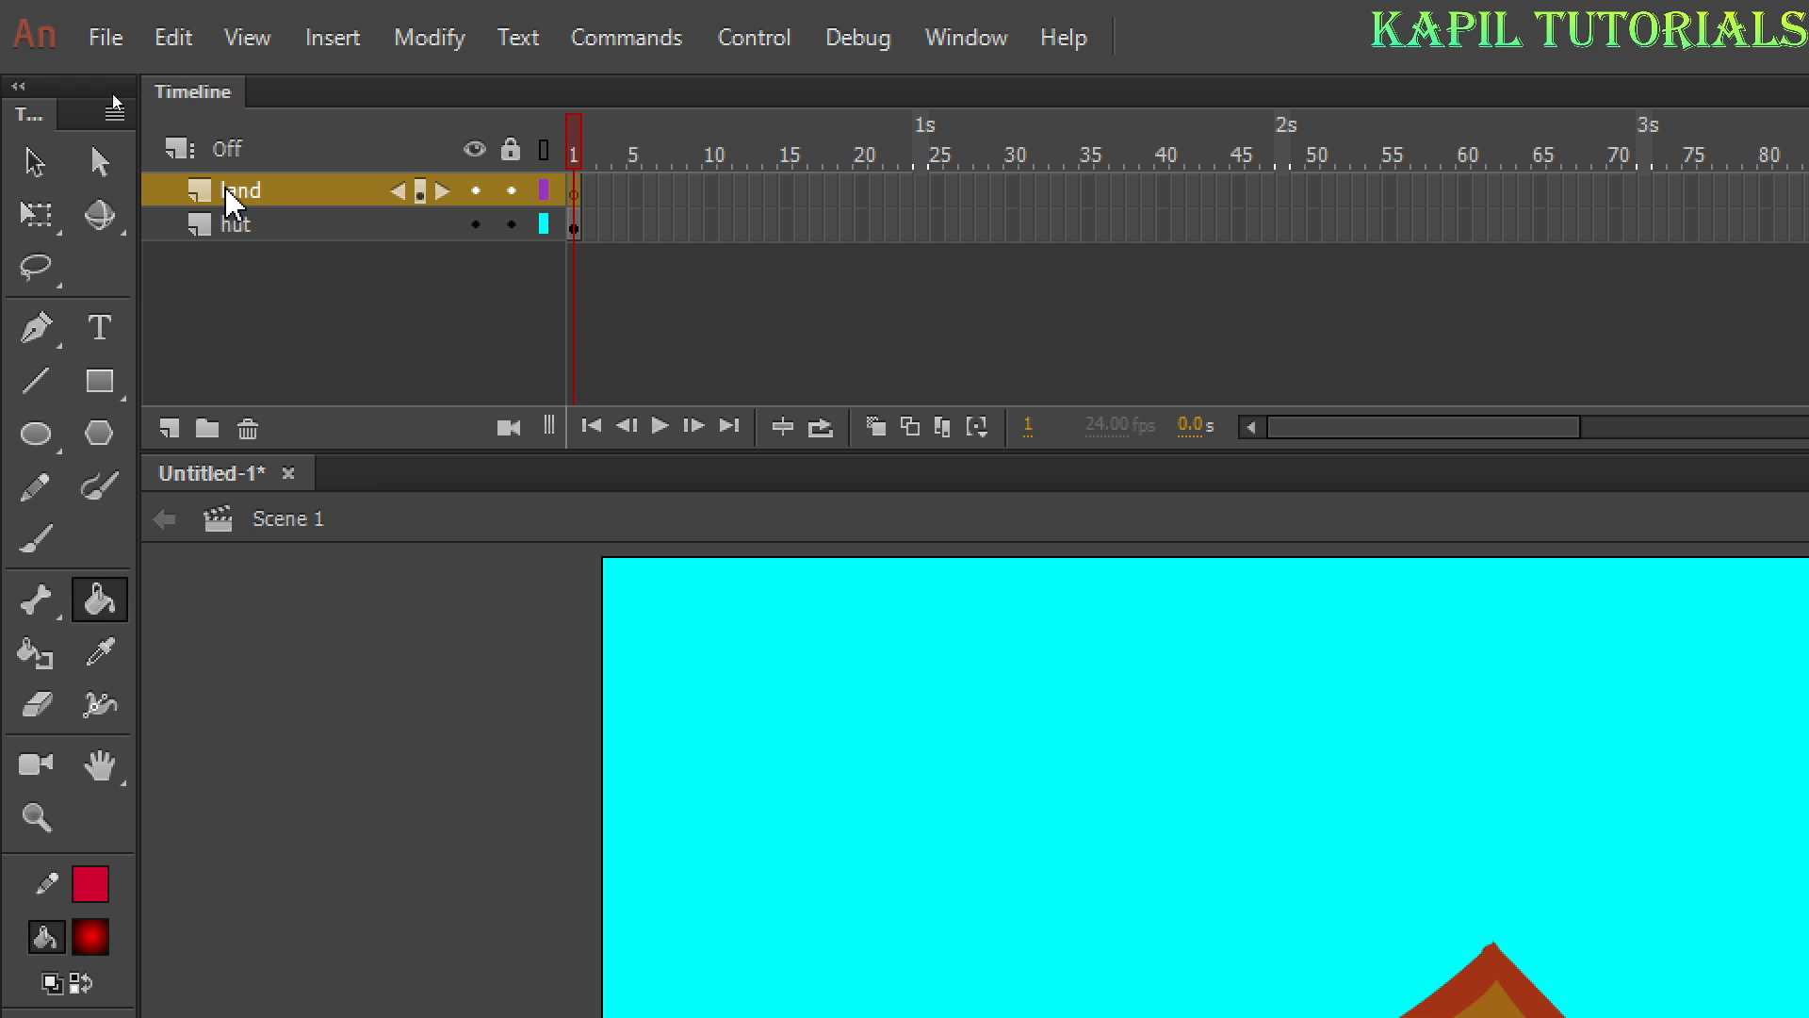
{"action": "left_click", "coordinate": [218, 226]}
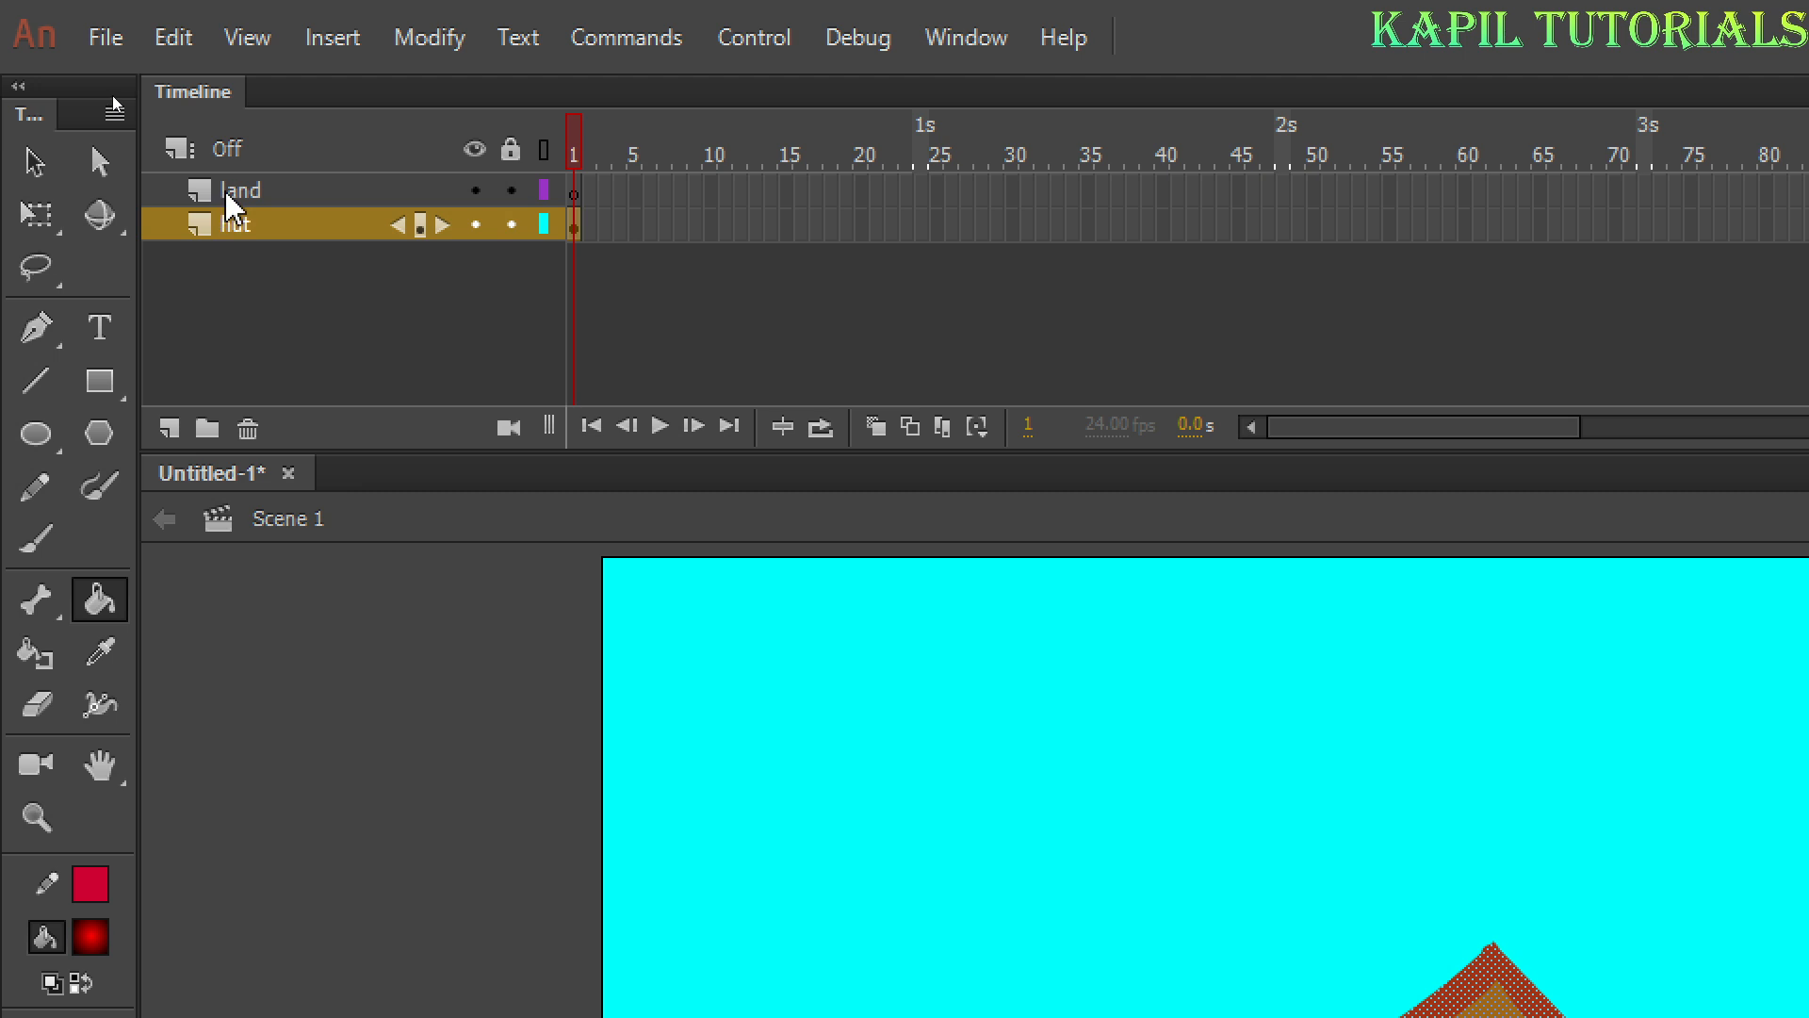
{"action": "left_click", "coordinate": [224, 190]}
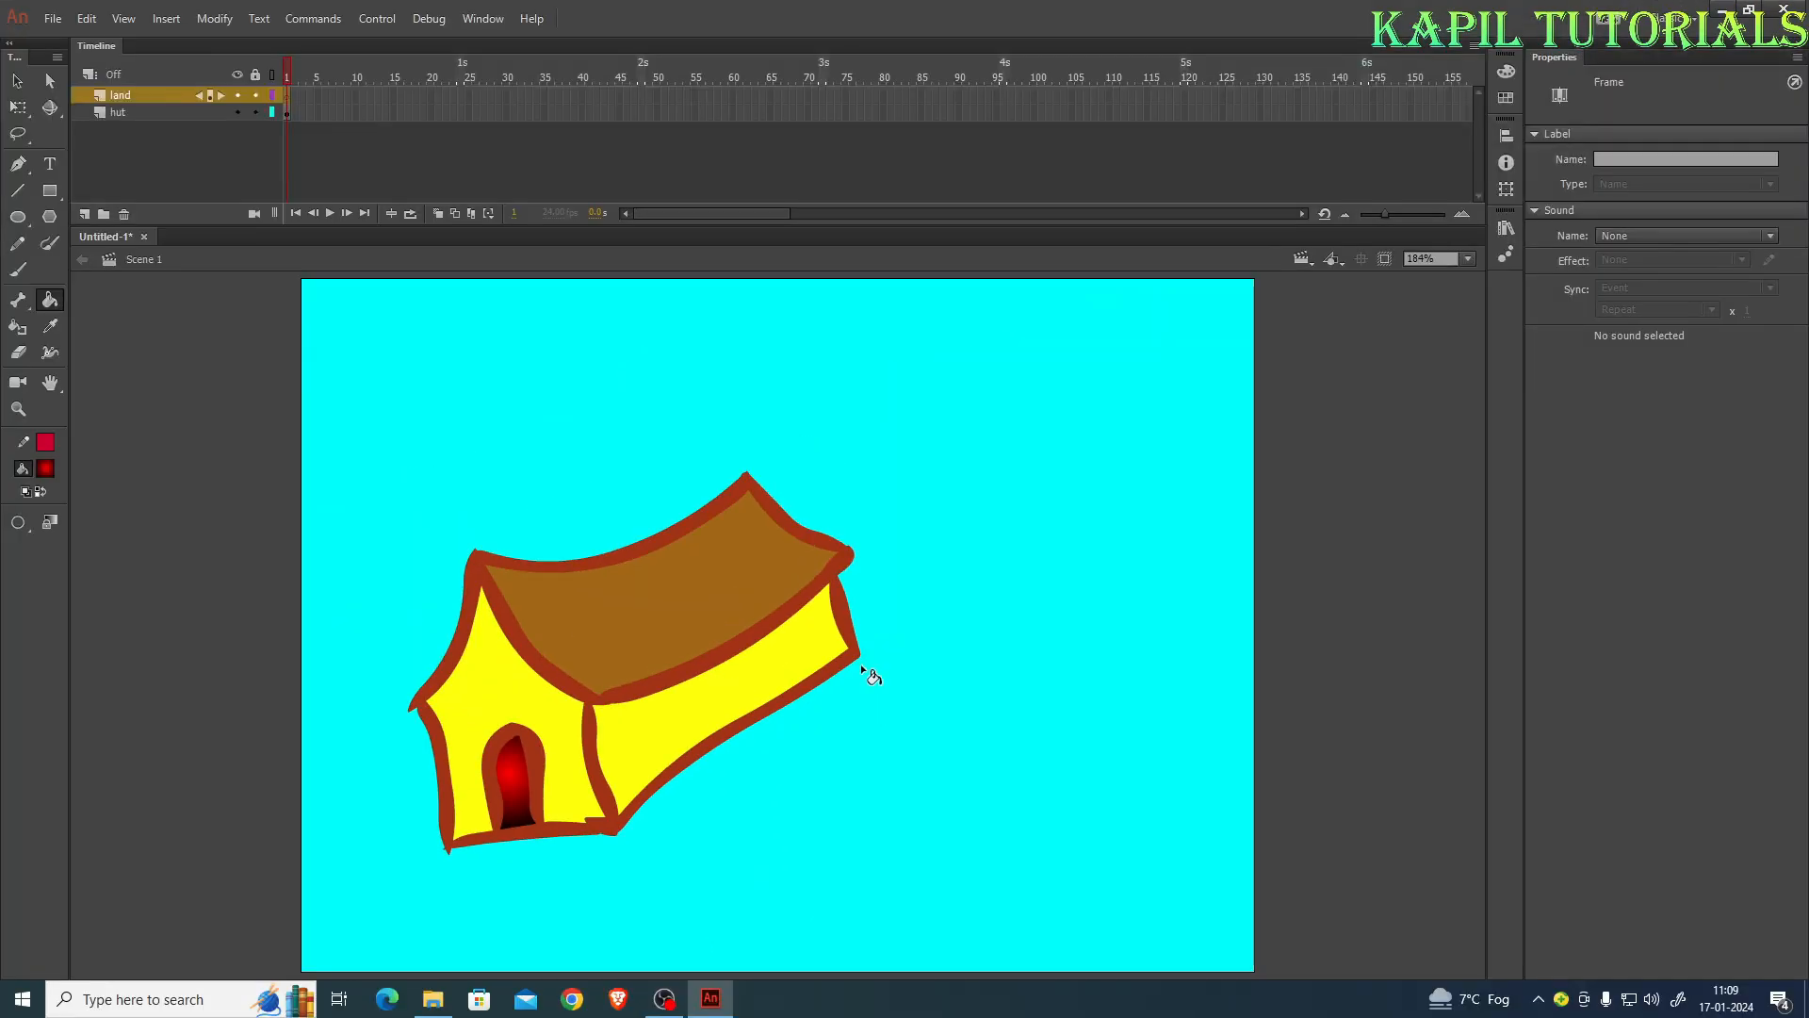
Brush a closed hilly land outline in the green radial gradient on the land layer, extending past the stage's sides and lower edge
{"action": "left_click", "coordinate": [20, 273]}
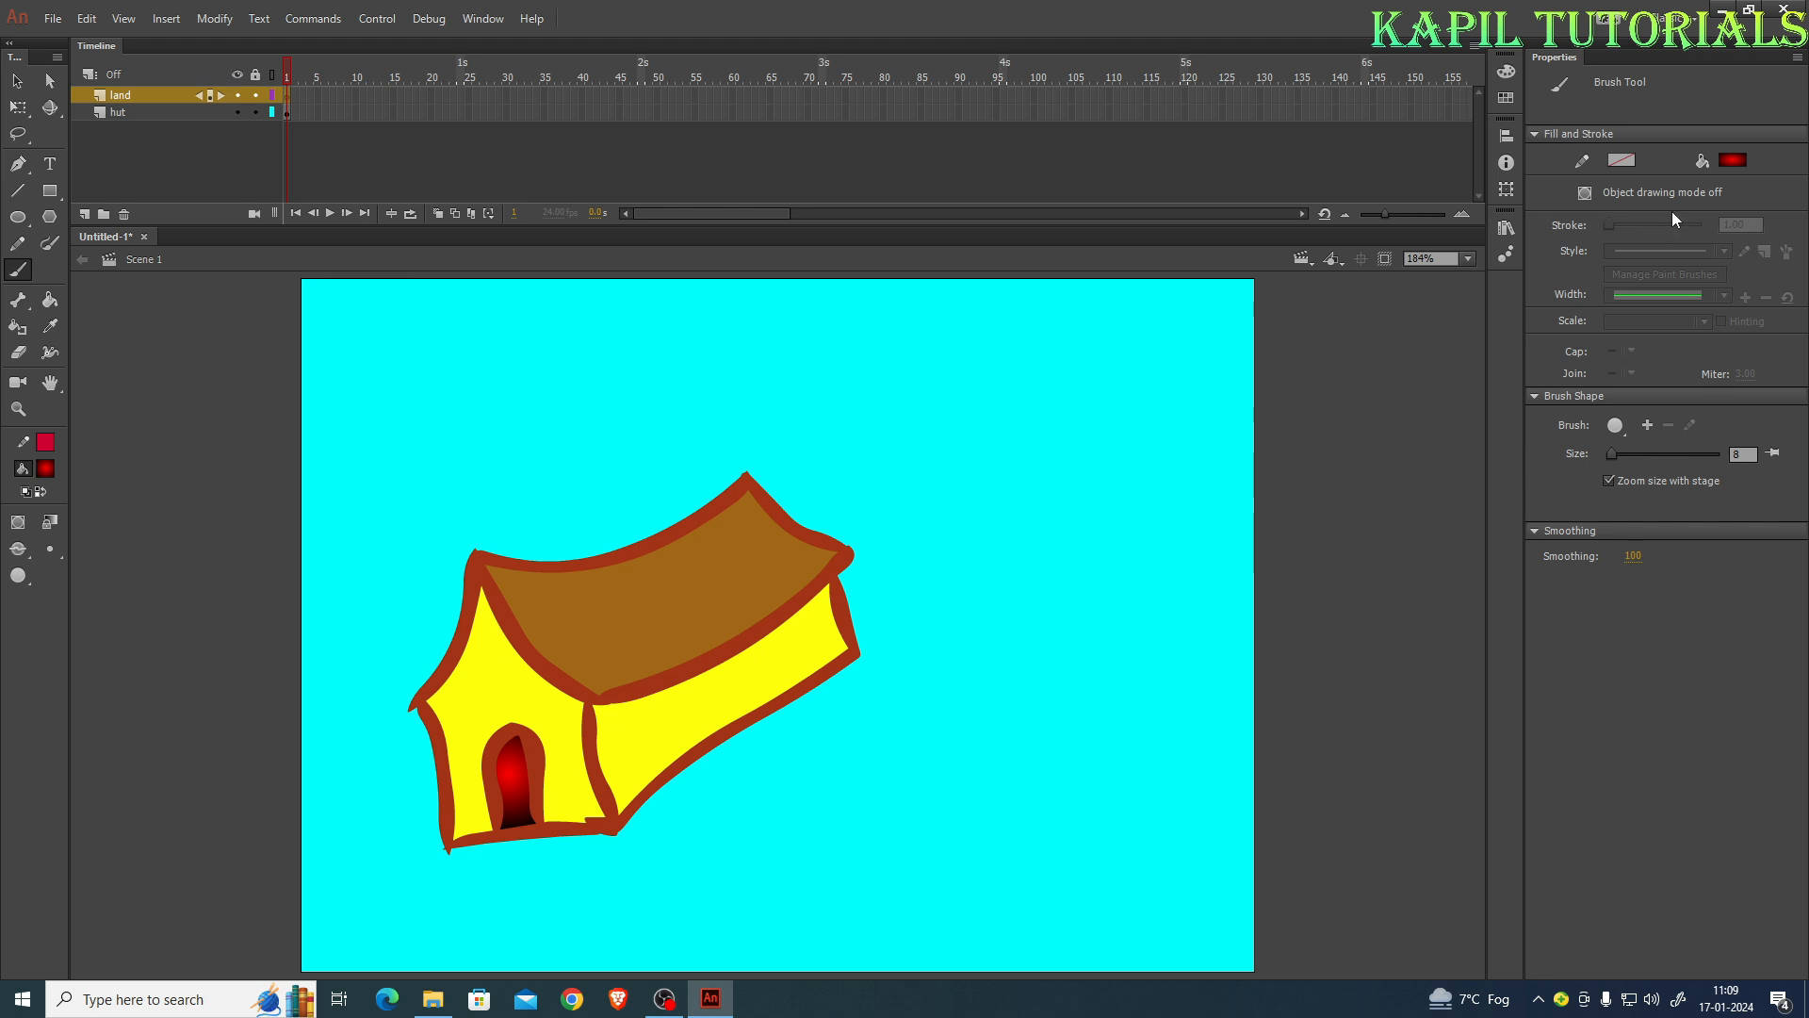
{"action": "left_click", "coordinate": [1730, 162]}
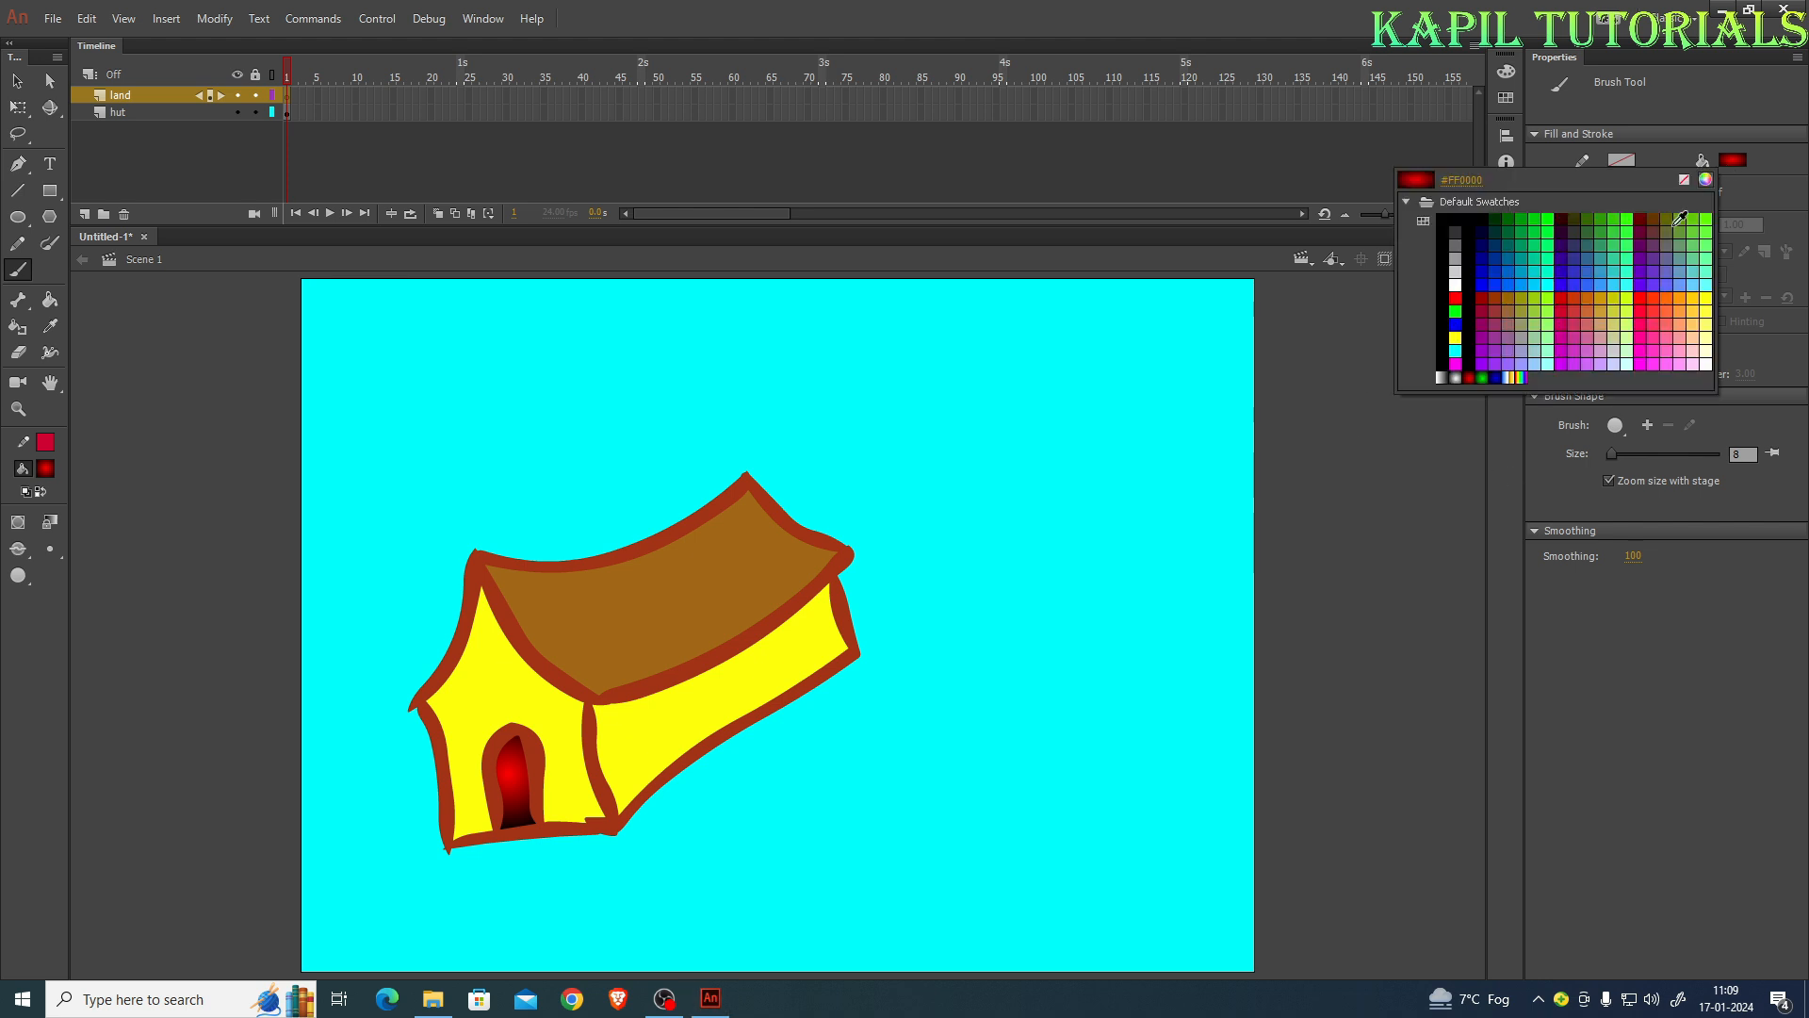
{"action": "left_click", "coordinate": [1490, 372]}
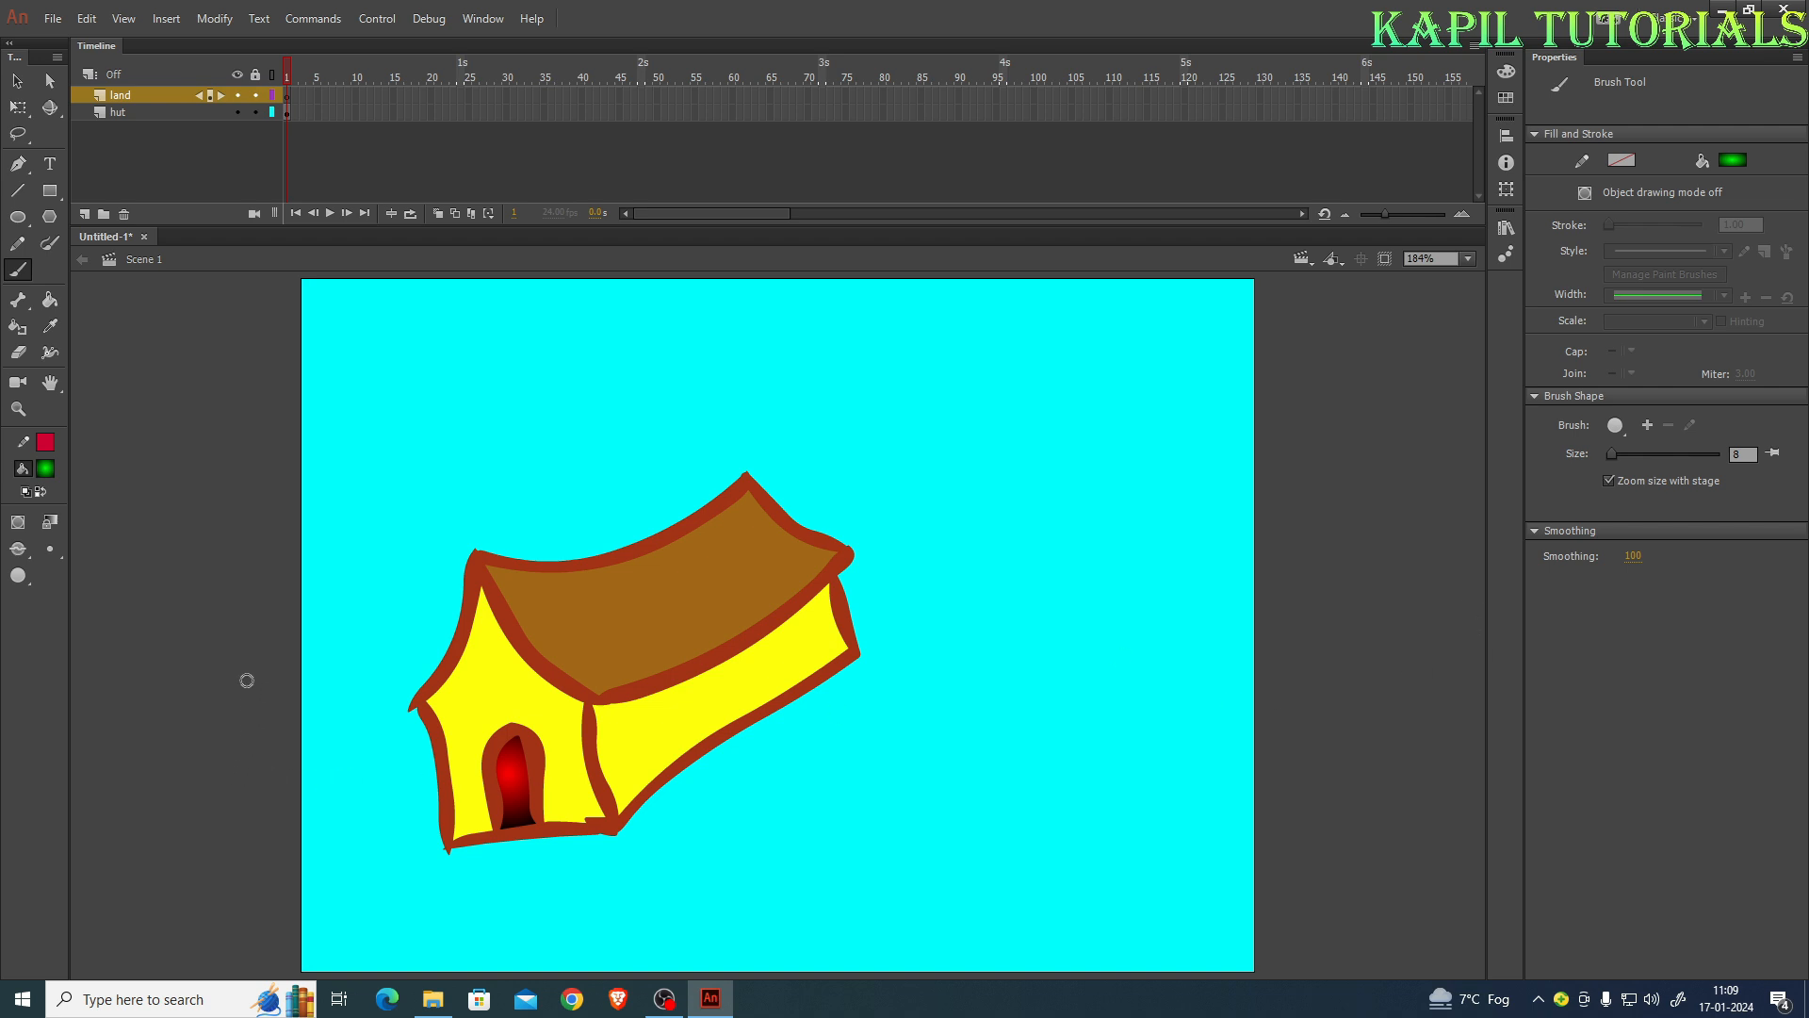
{"action": "mouse_move", "coordinate": [237, 728]}
{"action": "left_mouse_down"}
{"action": "mouse_move", "coordinate": [340, 741]}
{"action": "mouse_move", "coordinate": [458, 715]}
{"action": "mouse_move", "coordinate": [660, 712]}
{"action": "mouse_move", "coordinate": [834, 651]}
{"action": "mouse_move", "coordinate": [1022, 650]}
{"action": "mouse_move", "coordinate": [1286, 740]}
{"action": "mouse_move", "coordinate": [1323, 859]}
{"action": "mouse_move", "coordinate": [1328, 983]}
{"action": "mouse_move", "coordinate": [303, 992]}
{"action": "mouse_move", "coordinate": [256, 932]}
{"action": "mouse_move", "coordinate": [239, 731]}
{"action": "left_mouse_up"}
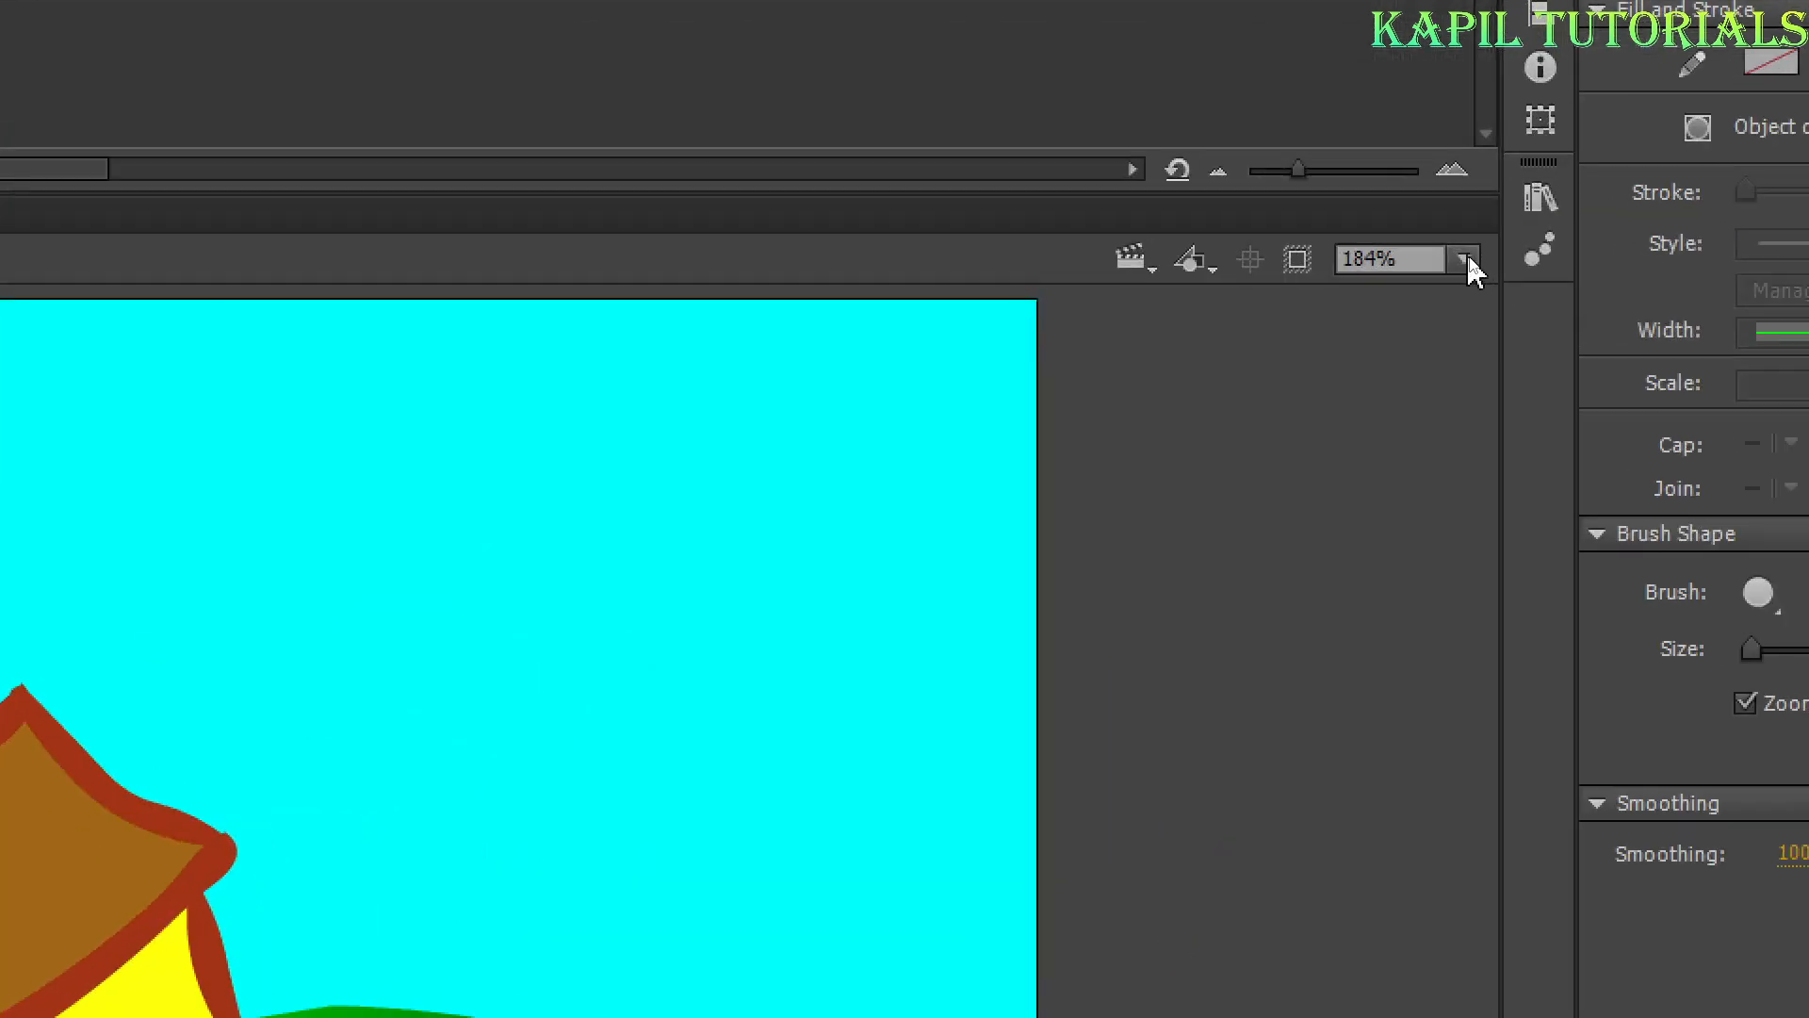
{"action": "left_click", "coordinate": [1468, 258]}
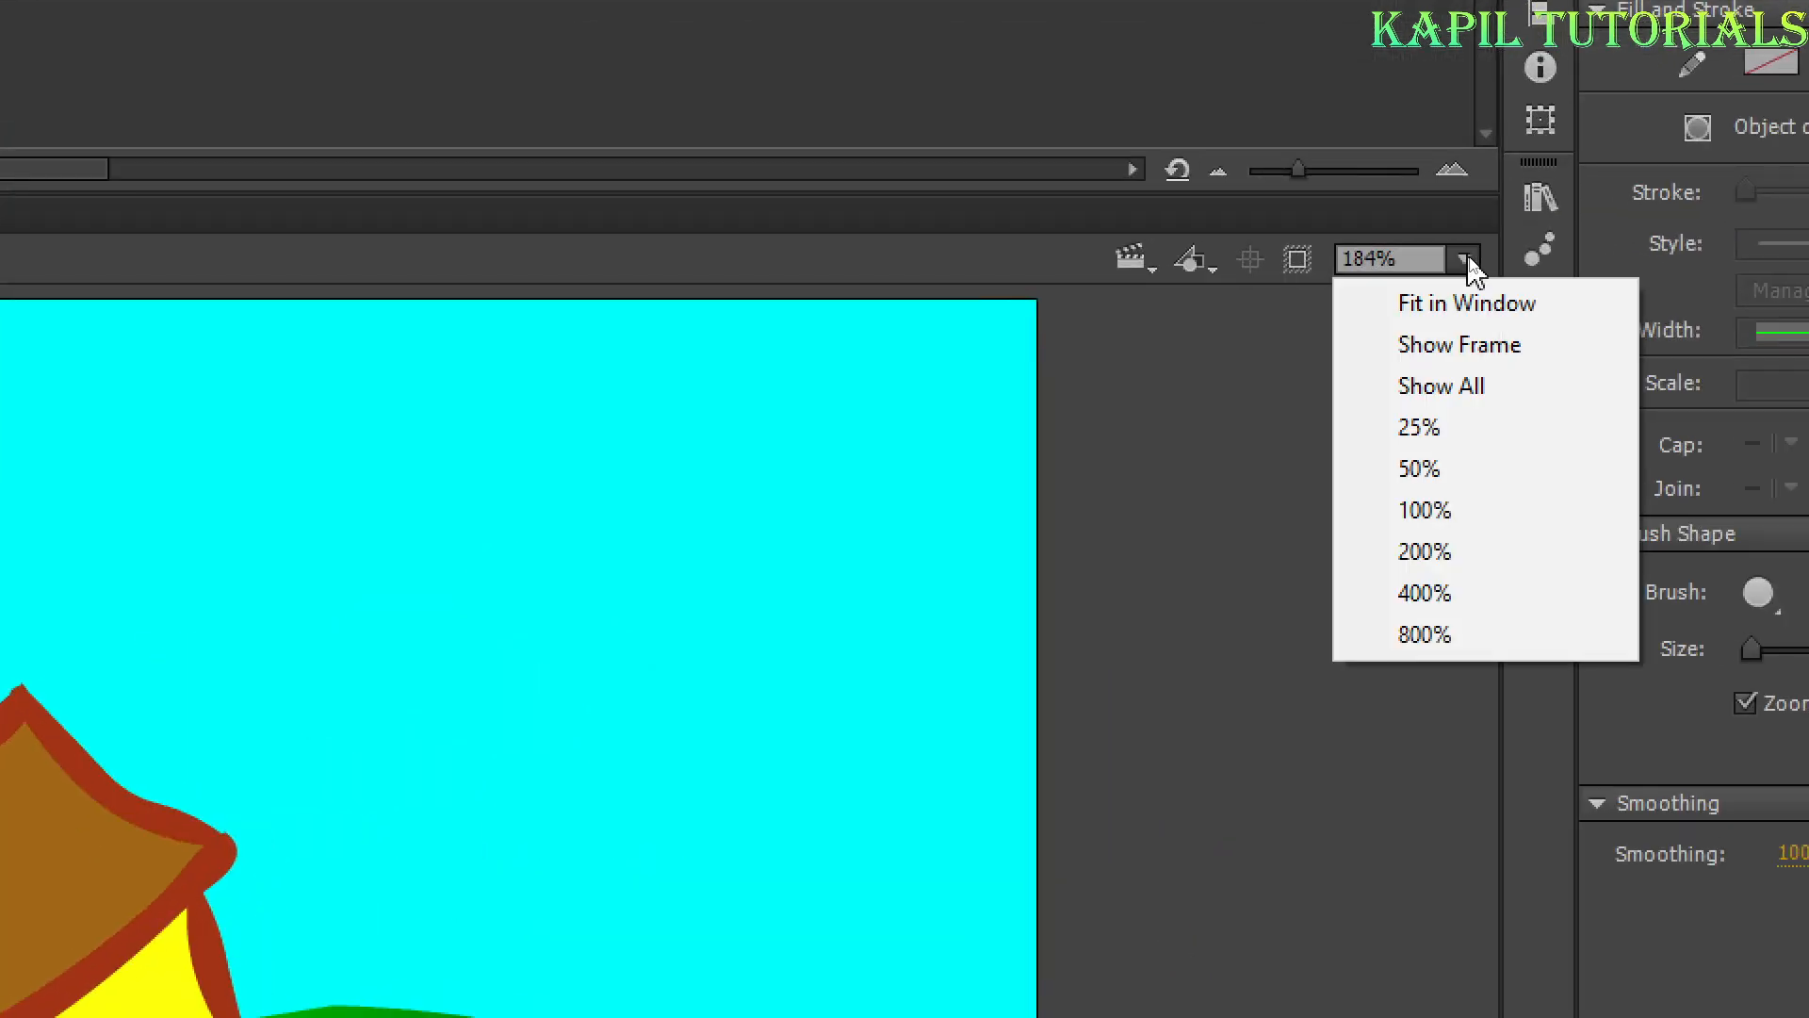
{"action": "left_click", "coordinate": [1463, 301]}
{"action": "left_click", "coordinate": [1467, 266]}
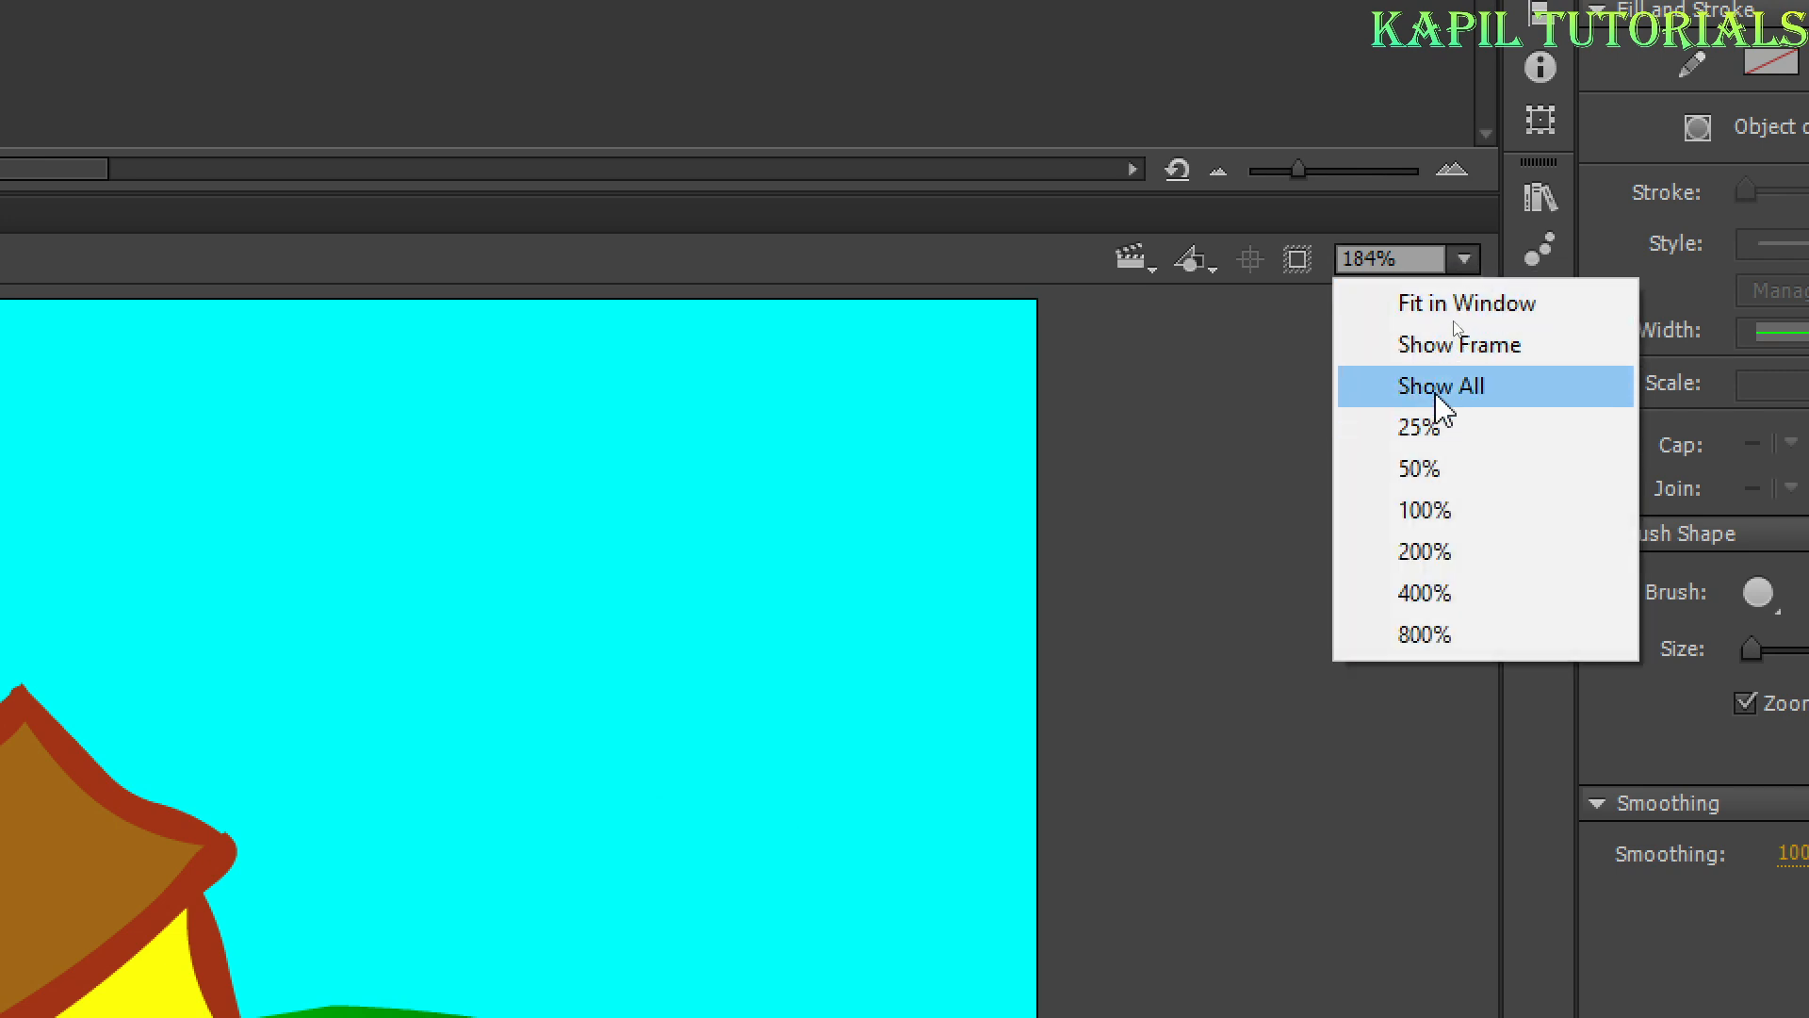
{"action": "left_click", "coordinate": [1445, 512]}
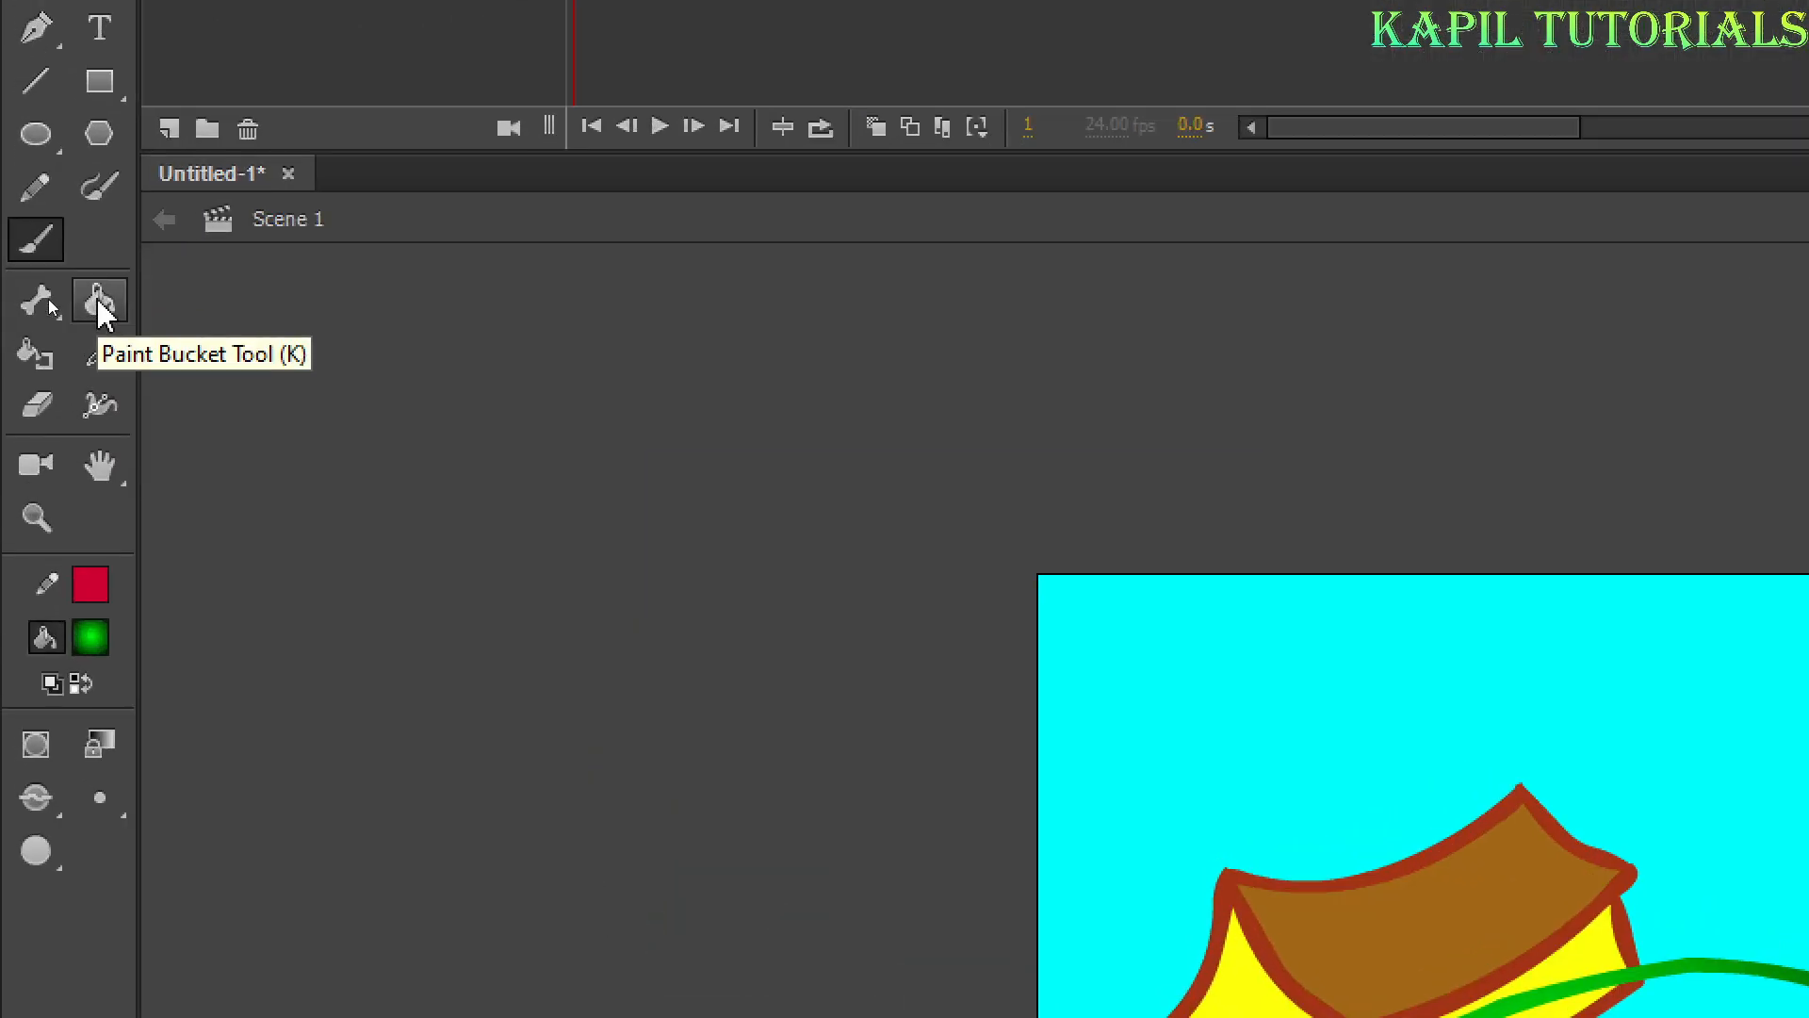
Fill the inside of the land outline with the green radial gradient using the Paint Bucket
{"action": "left_click", "coordinate": [50, 299]}
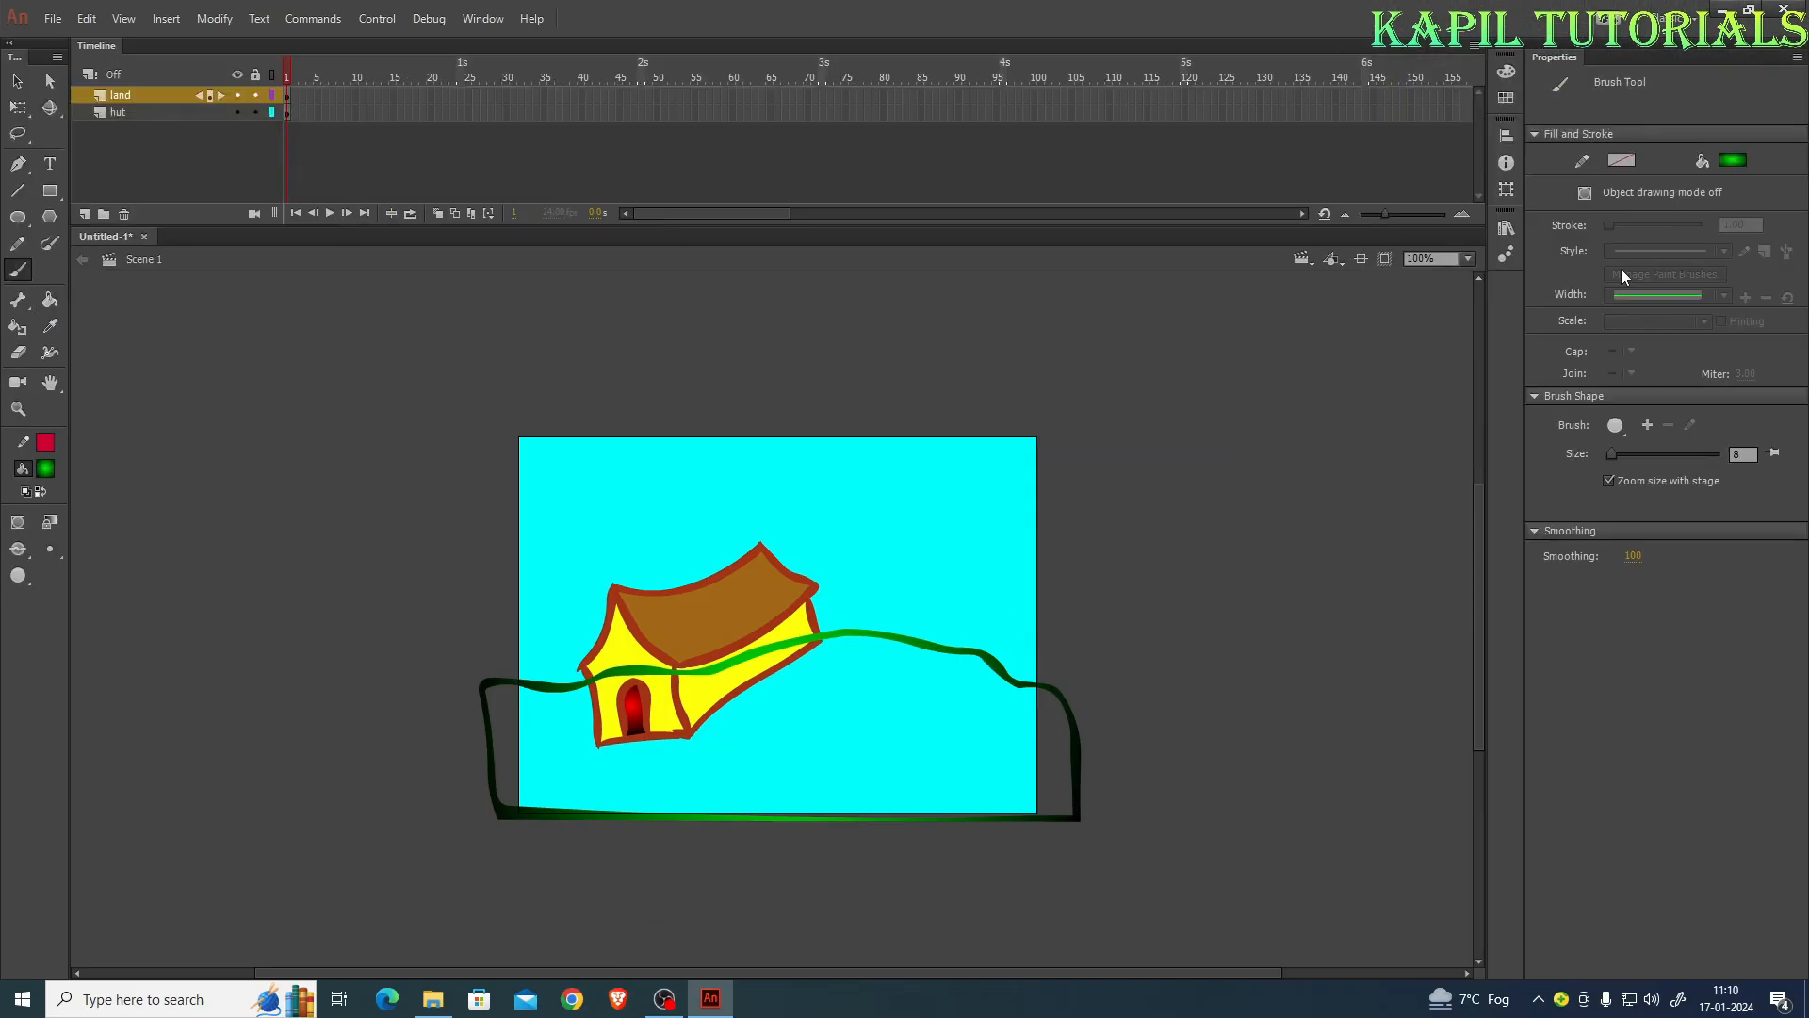
{"action": "left_click", "coordinate": [50, 300]}
{"action": "left_click", "coordinate": [818, 717]}
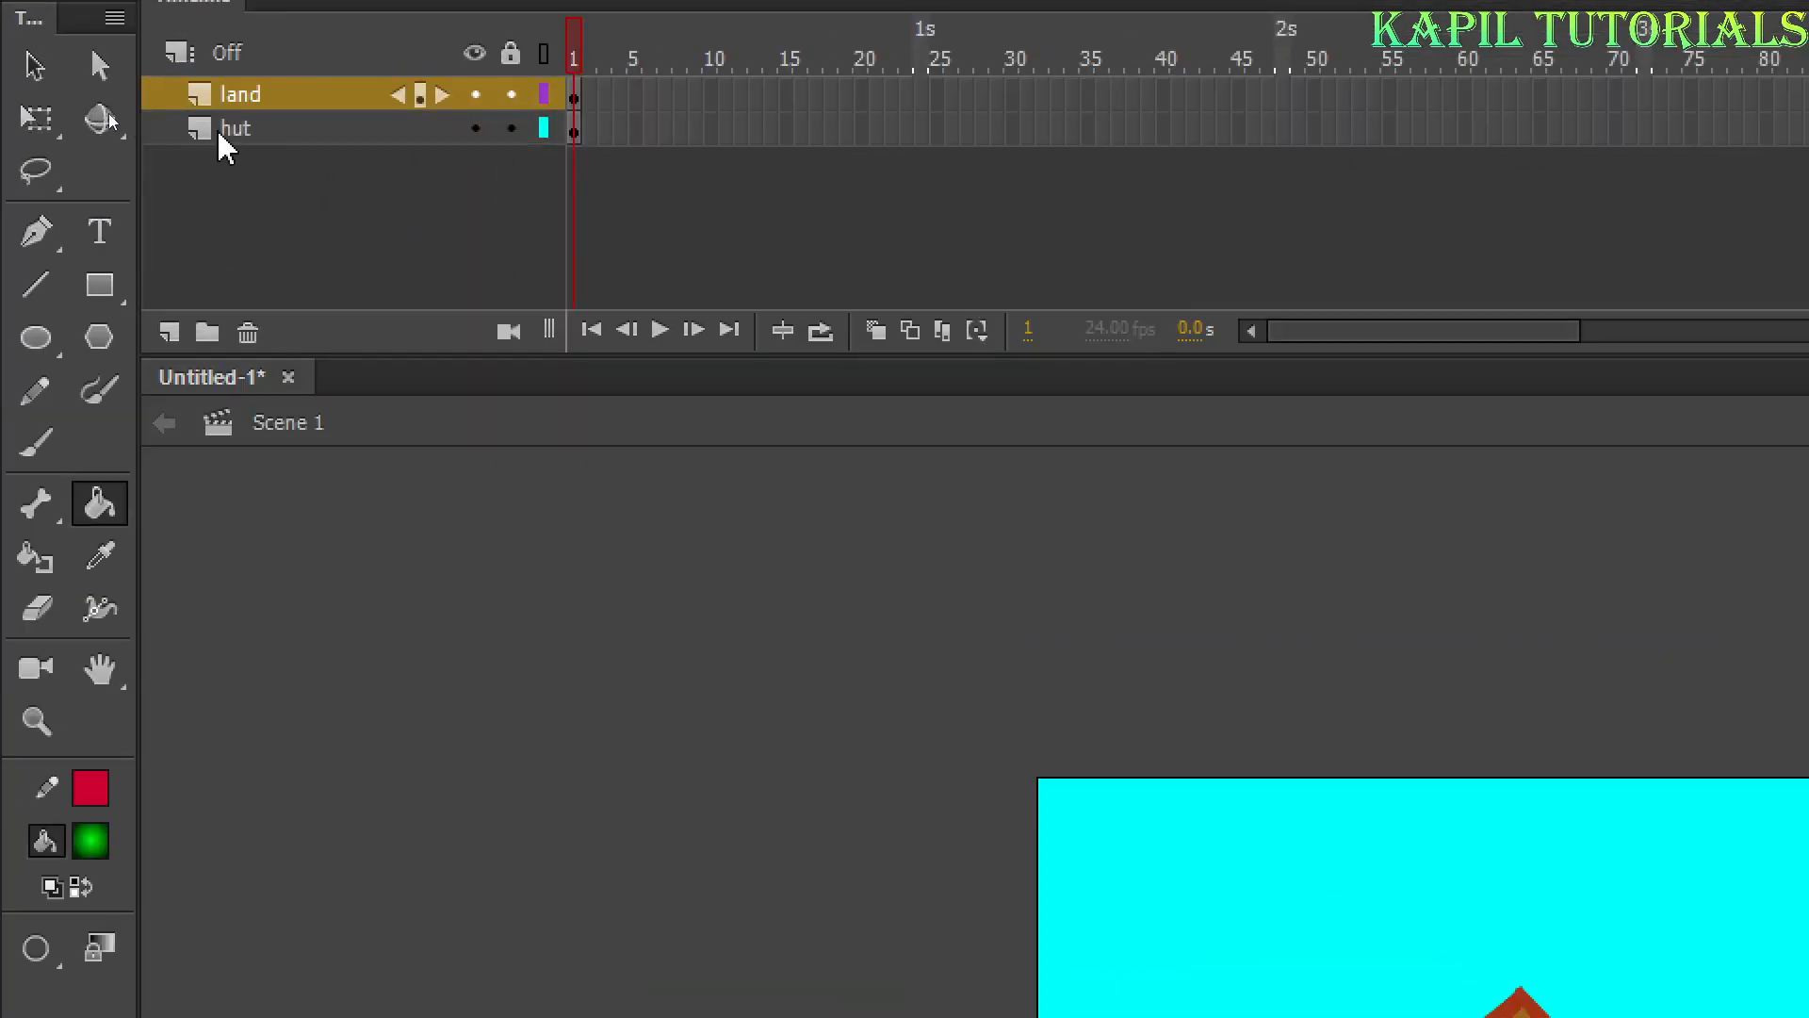
Reorder the layers so hut sits above land, and deselect the hut artwork with the Selection tool
{"action": "left_click", "coordinate": [107, 113]}
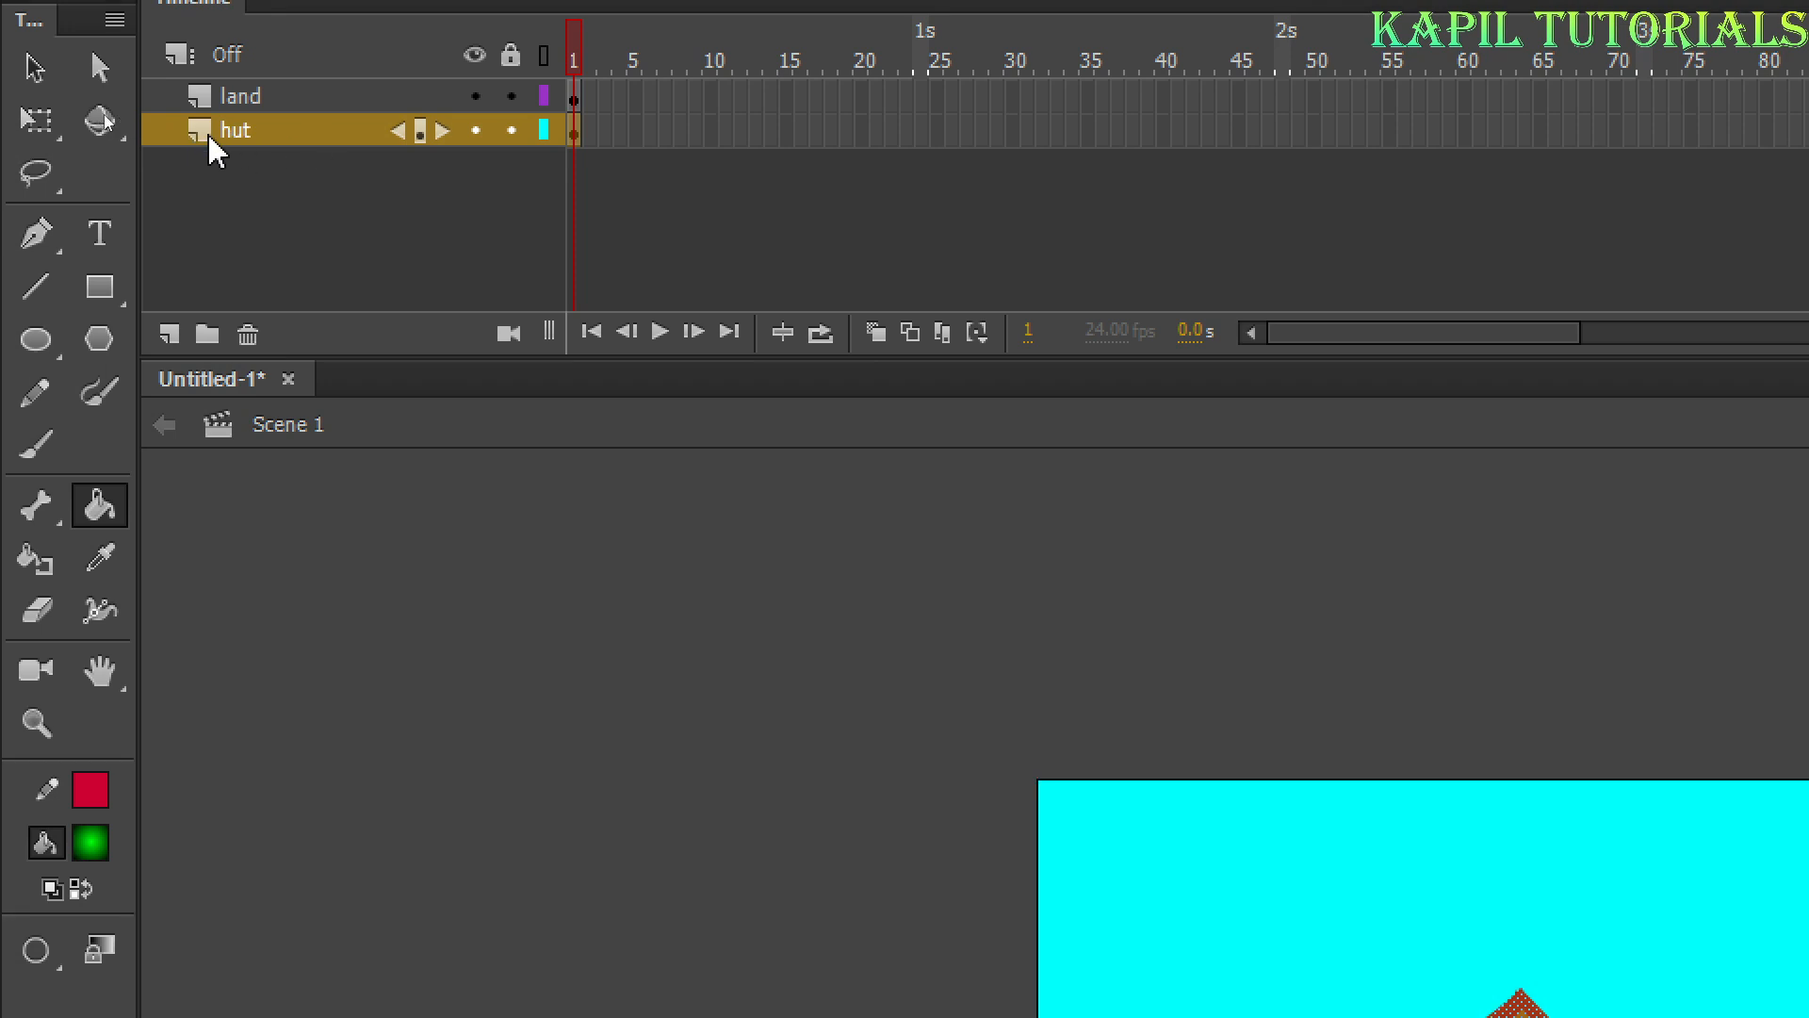
{"action": "left_click_drag", "start_coordinate": [202, 132], "coordinate": [209, 96]}
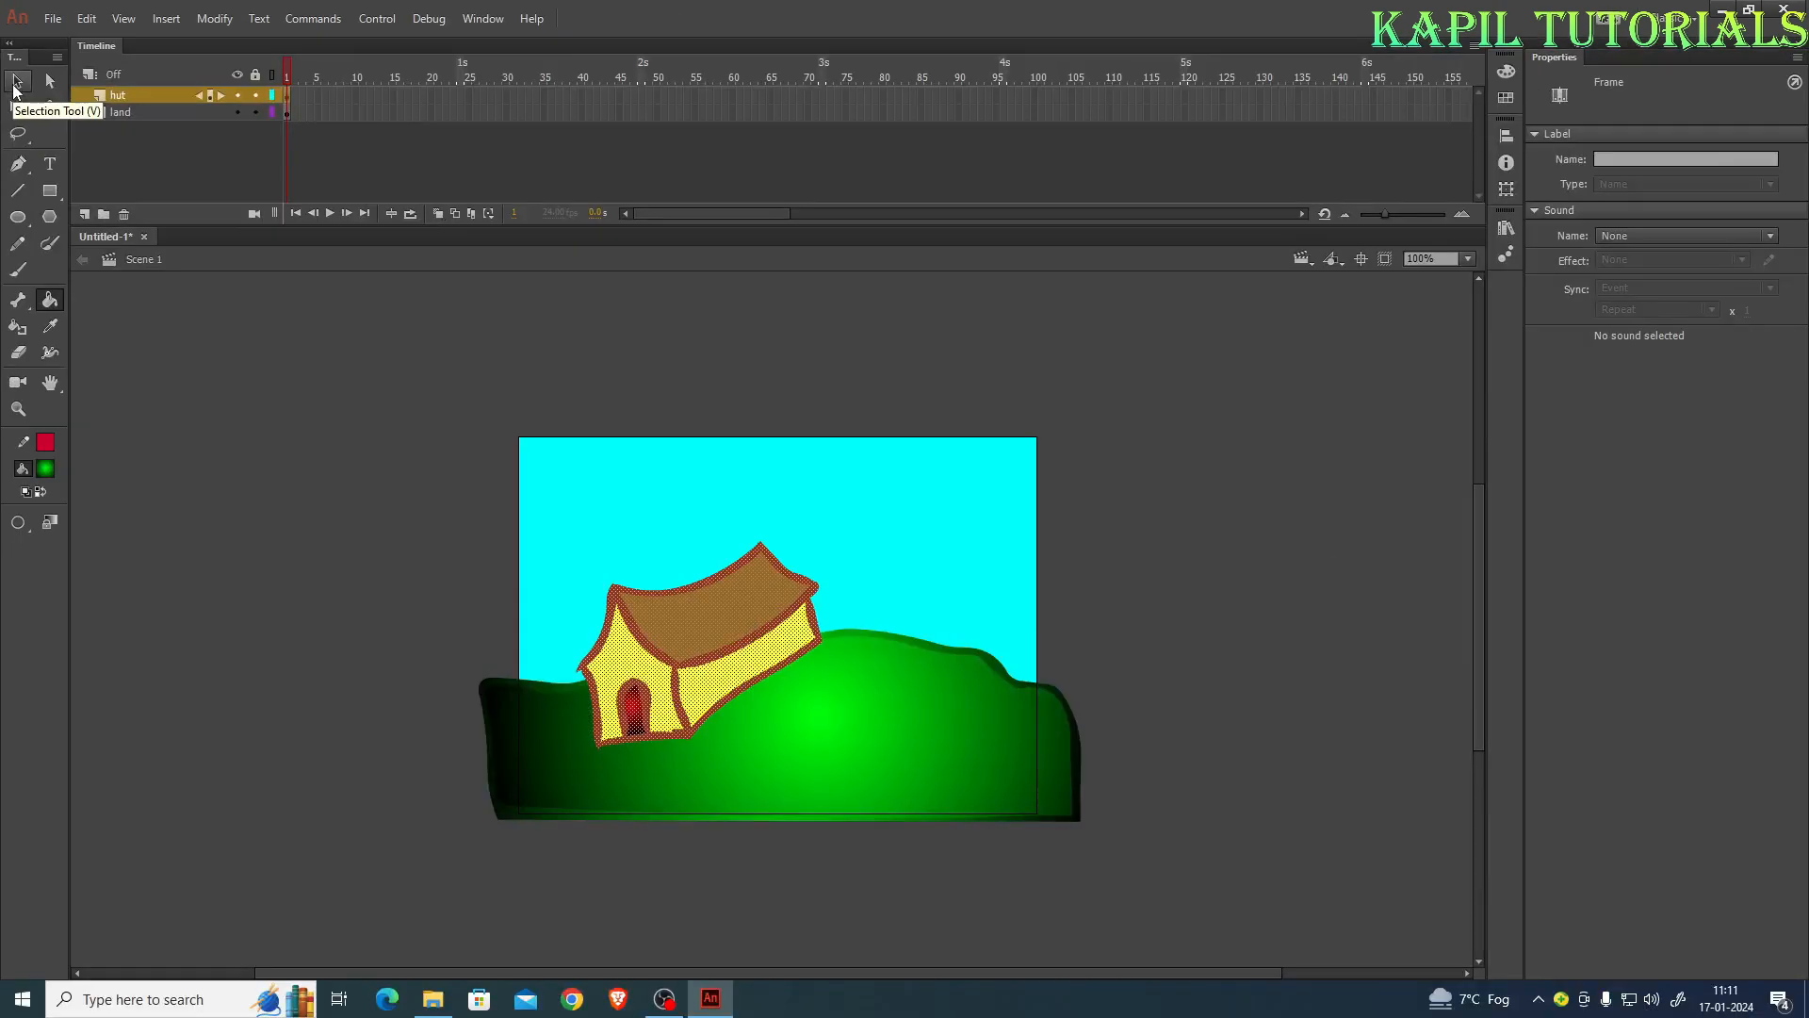
{"action": "left_click", "coordinate": [14, 87]}
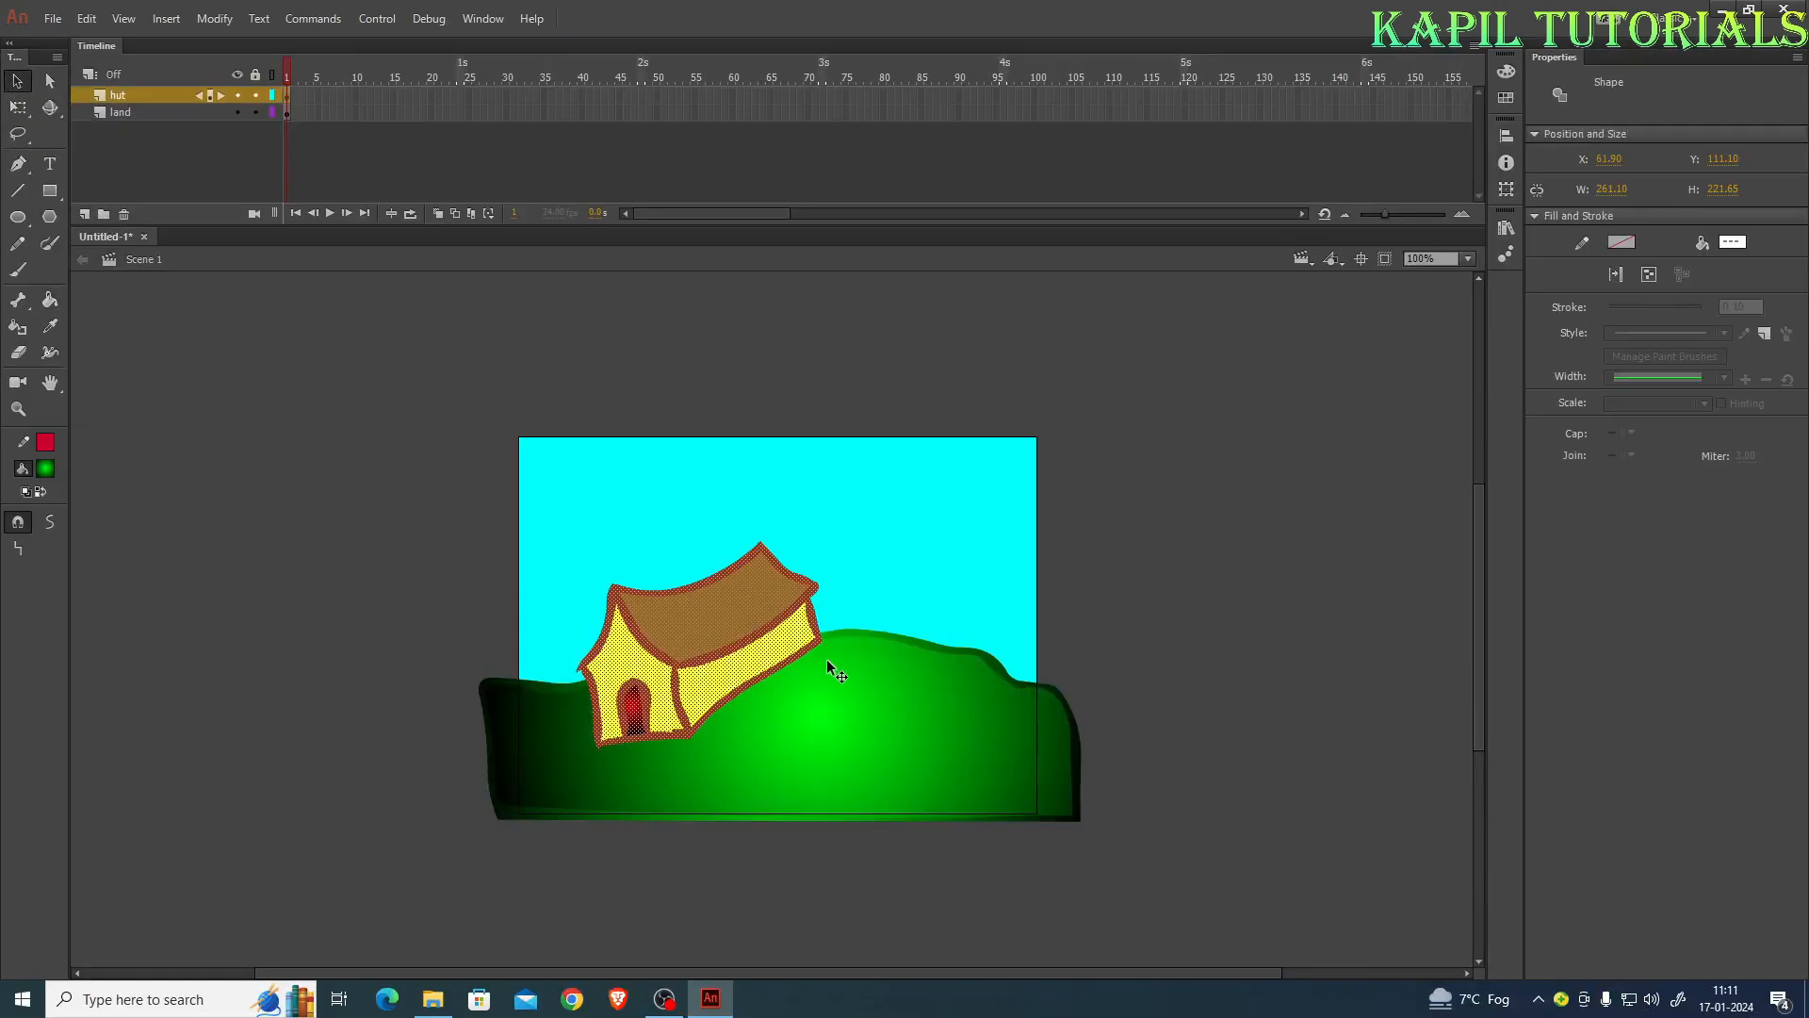
{"action": "left_click", "coordinate": [1243, 713]}
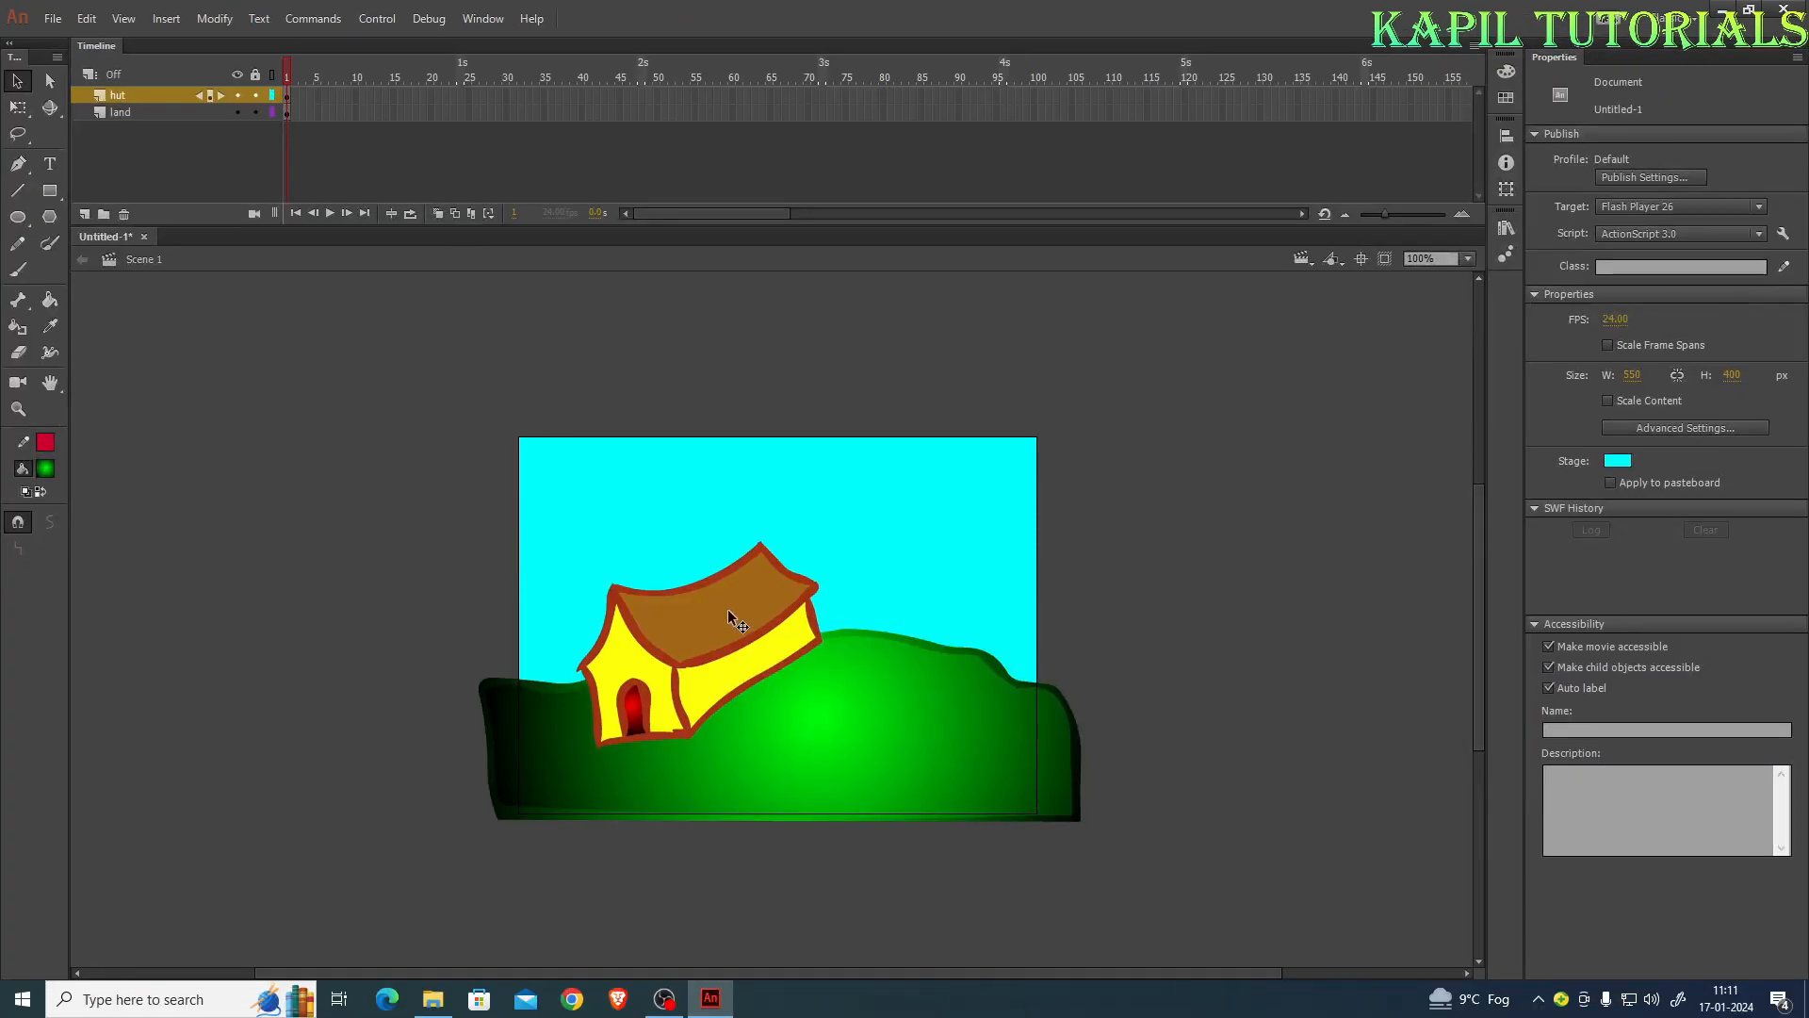
Select all the hut layer's artwork and reposition the whole hut on the land at about X 175, Y 152
{"action": "left_click_drag", "start_coordinate": [725, 612], "coordinate": [764, 629]}
{"action": "left_click_drag", "start_coordinate": [680, 634], "coordinate": [821, 695]}
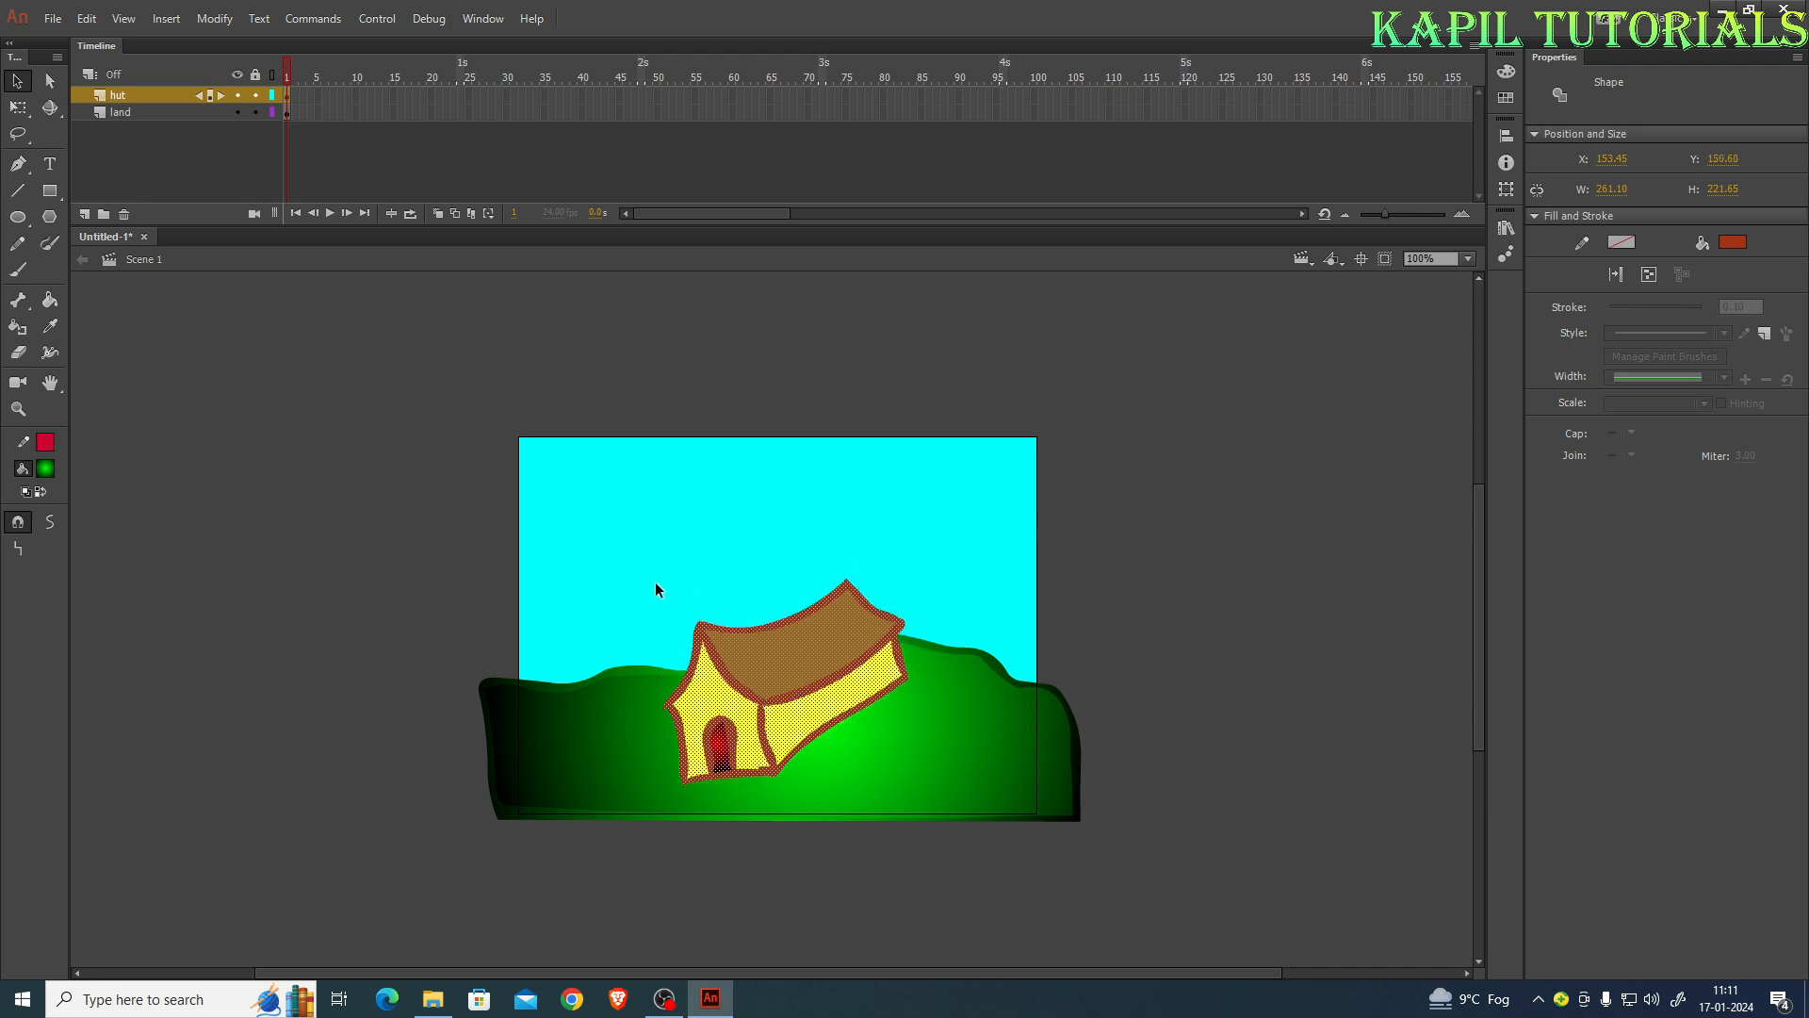
{"action": "left_click", "coordinate": [654, 580]}
{"action": "left_click", "coordinate": [105, 97]}
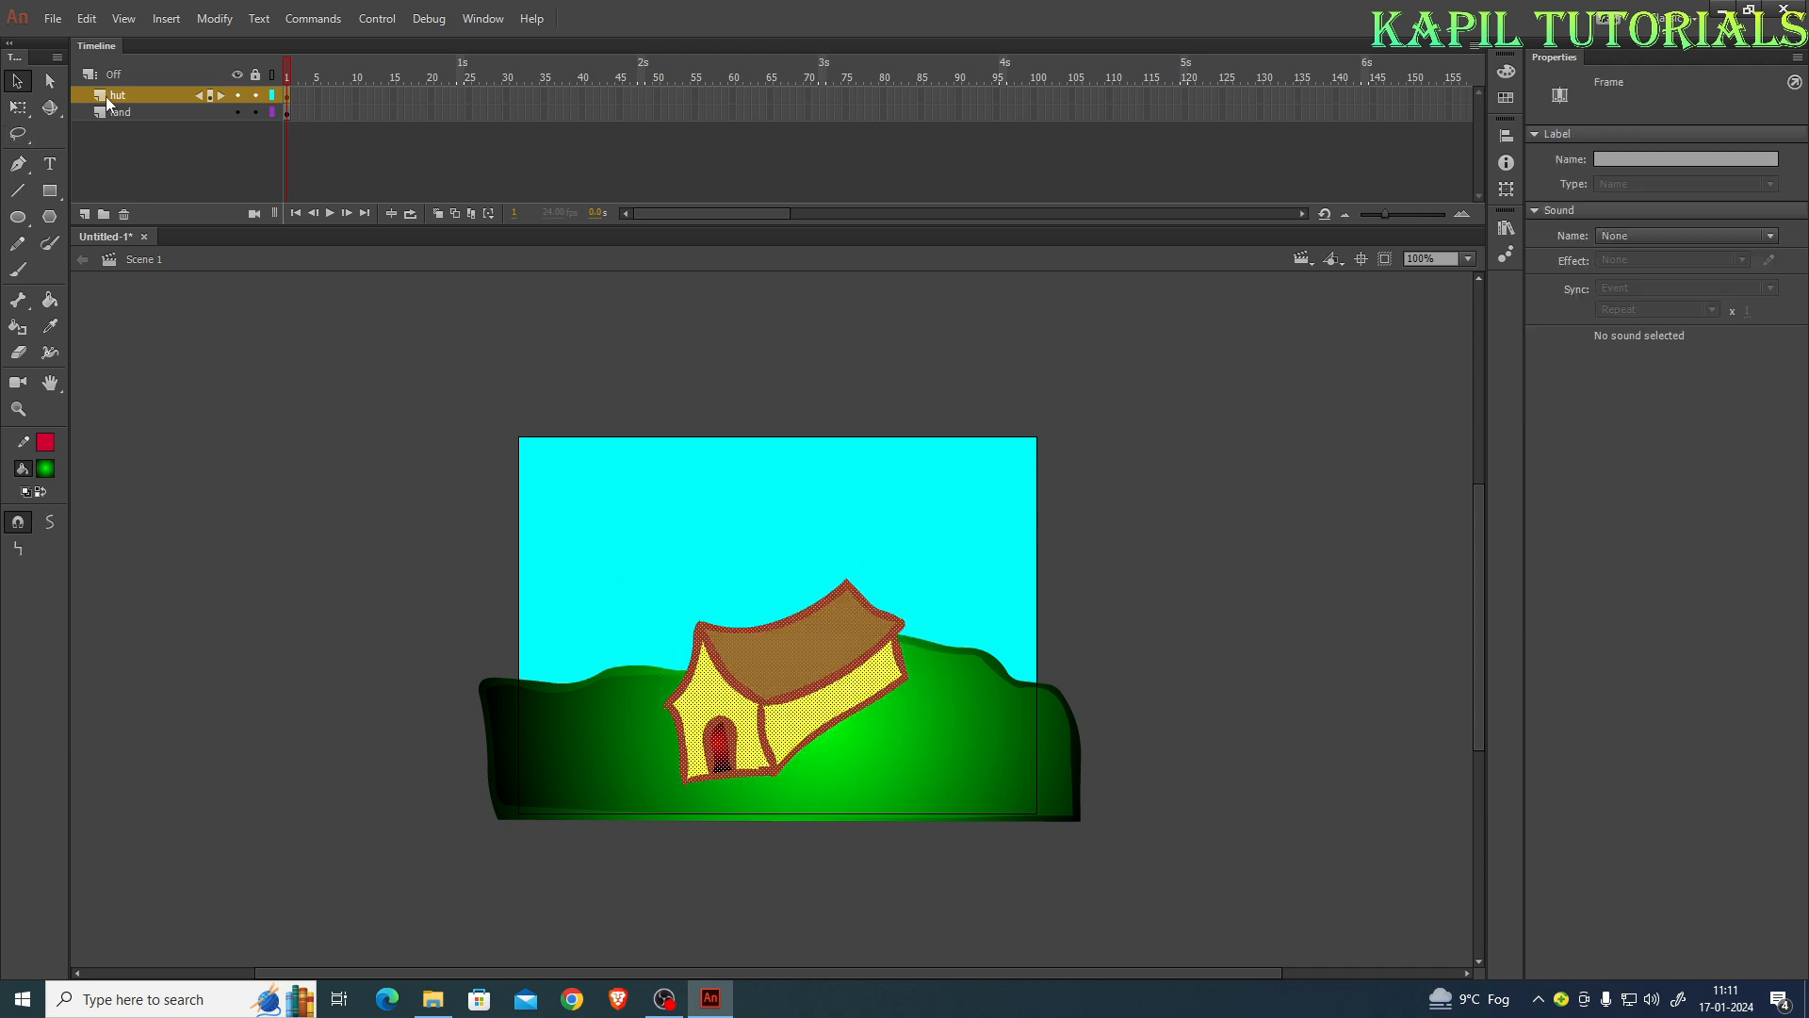
{"action": "left_click_drag", "start_coordinate": [798, 642], "coordinate": [766, 679]}
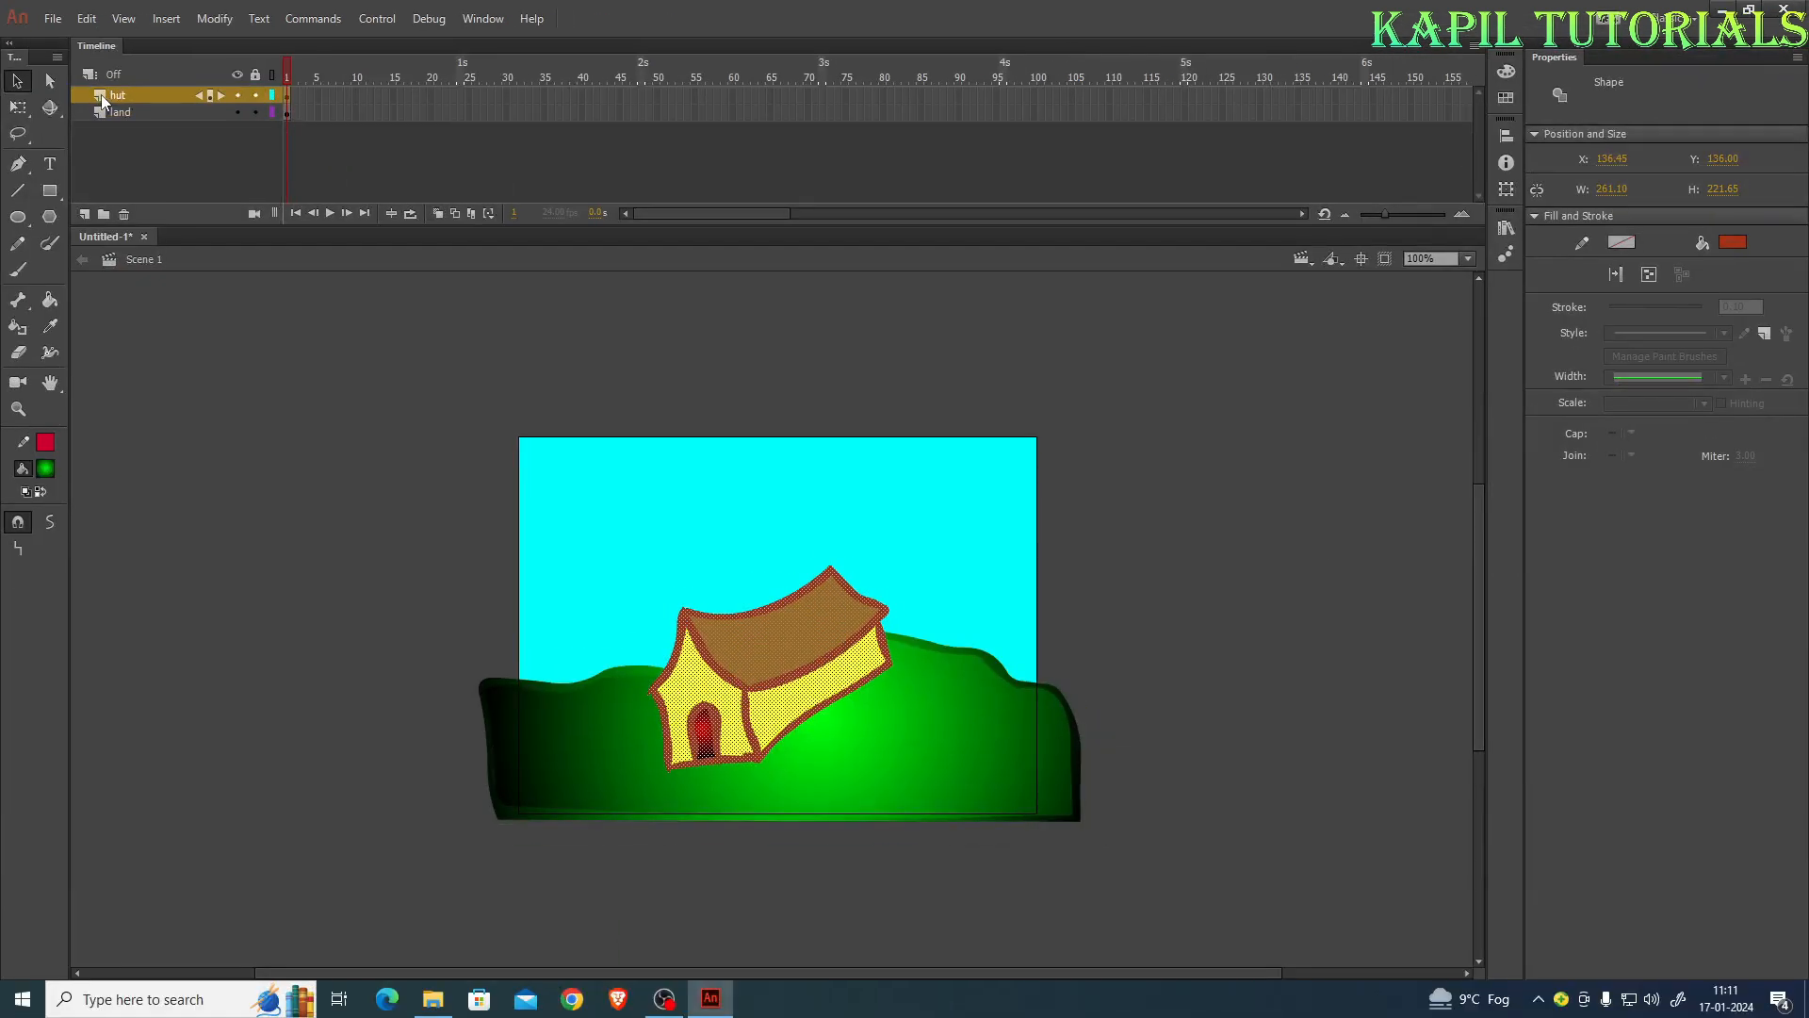
{"action": "left_click", "coordinate": [100, 94]}
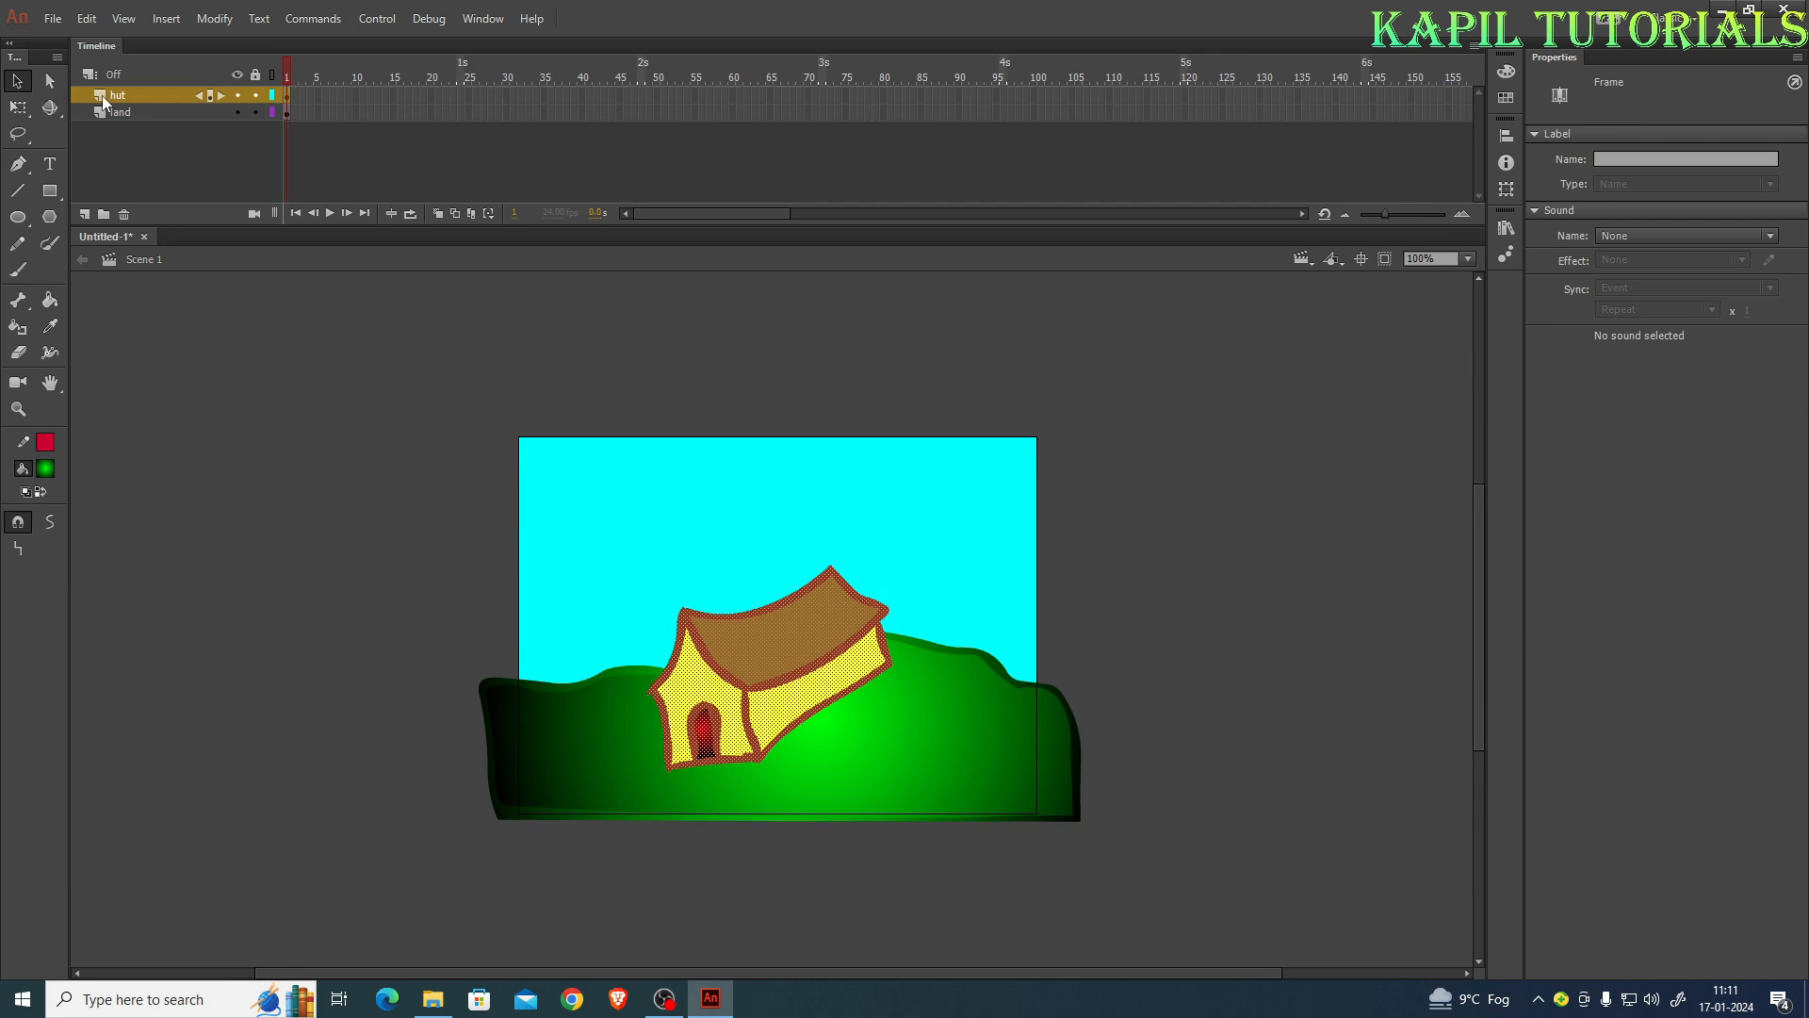
{"action": "left_click_drag", "start_coordinate": [768, 664], "coordinate": [803, 679]}
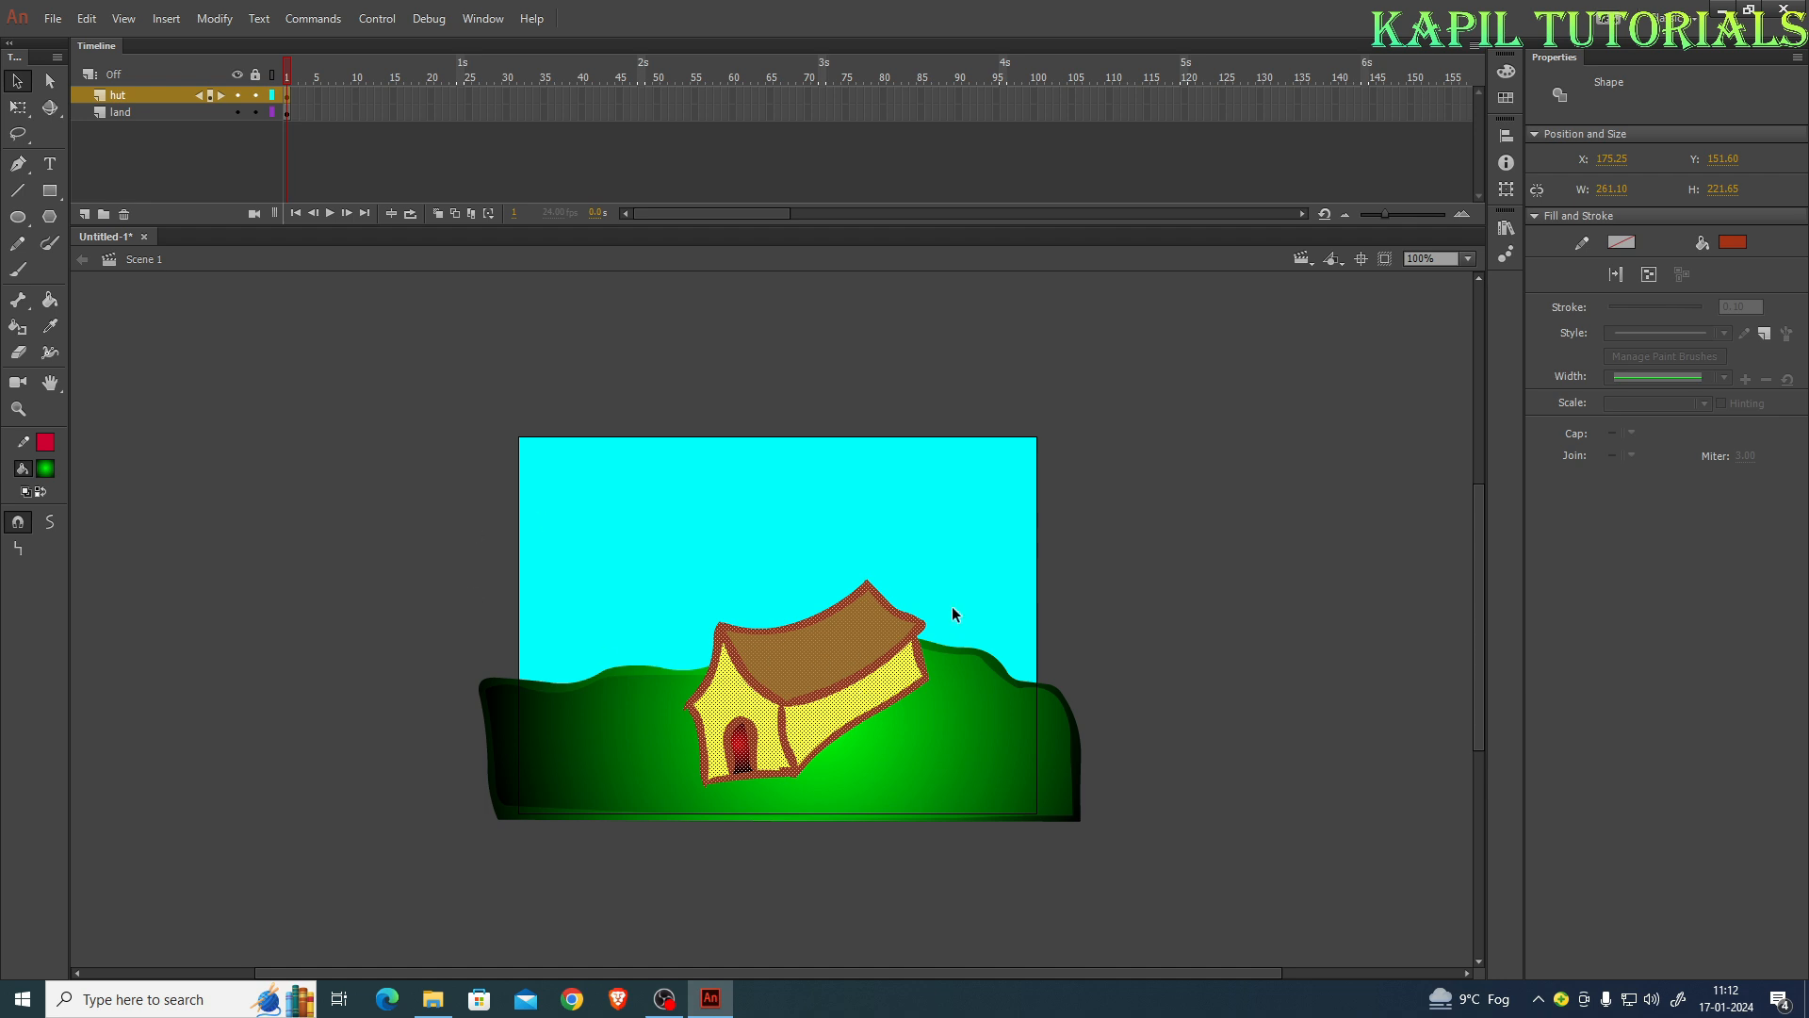
{"action": "left_click", "coordinate": [976, 524]}
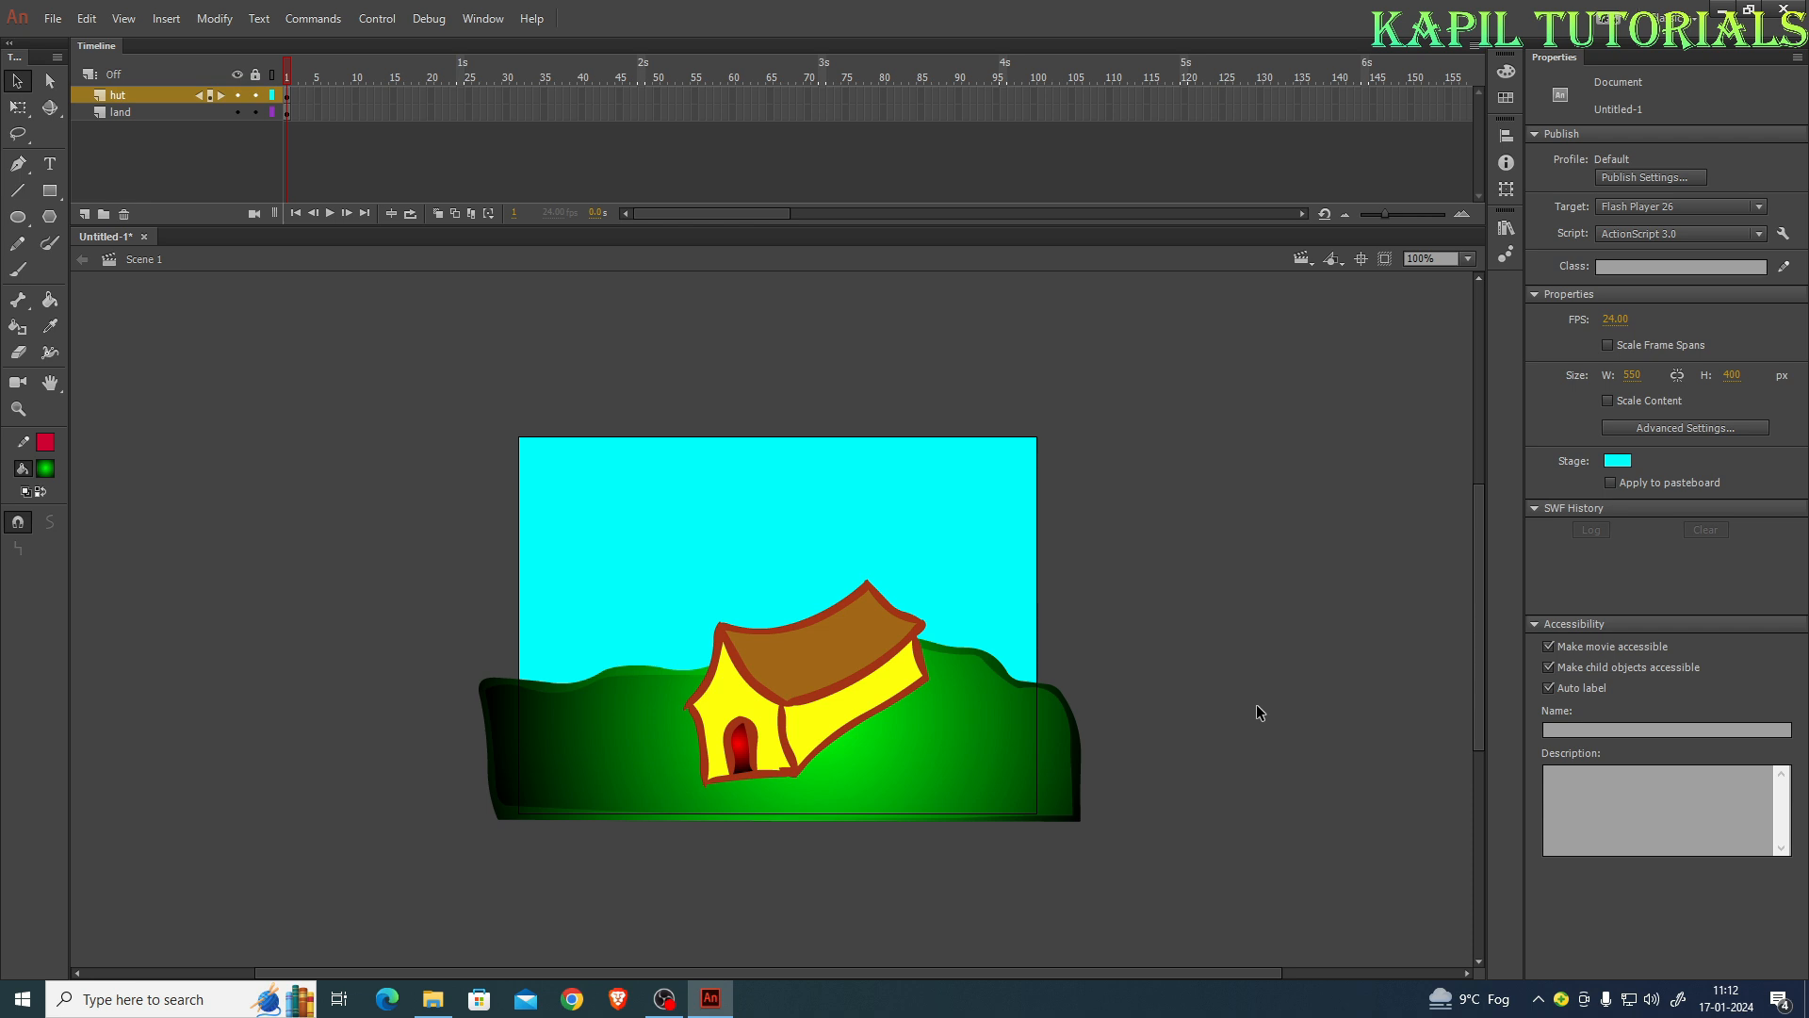
Test the movie and maximize its preview window to check the hut and land scene
{"action": "key", "text": "ctrl+Return"}
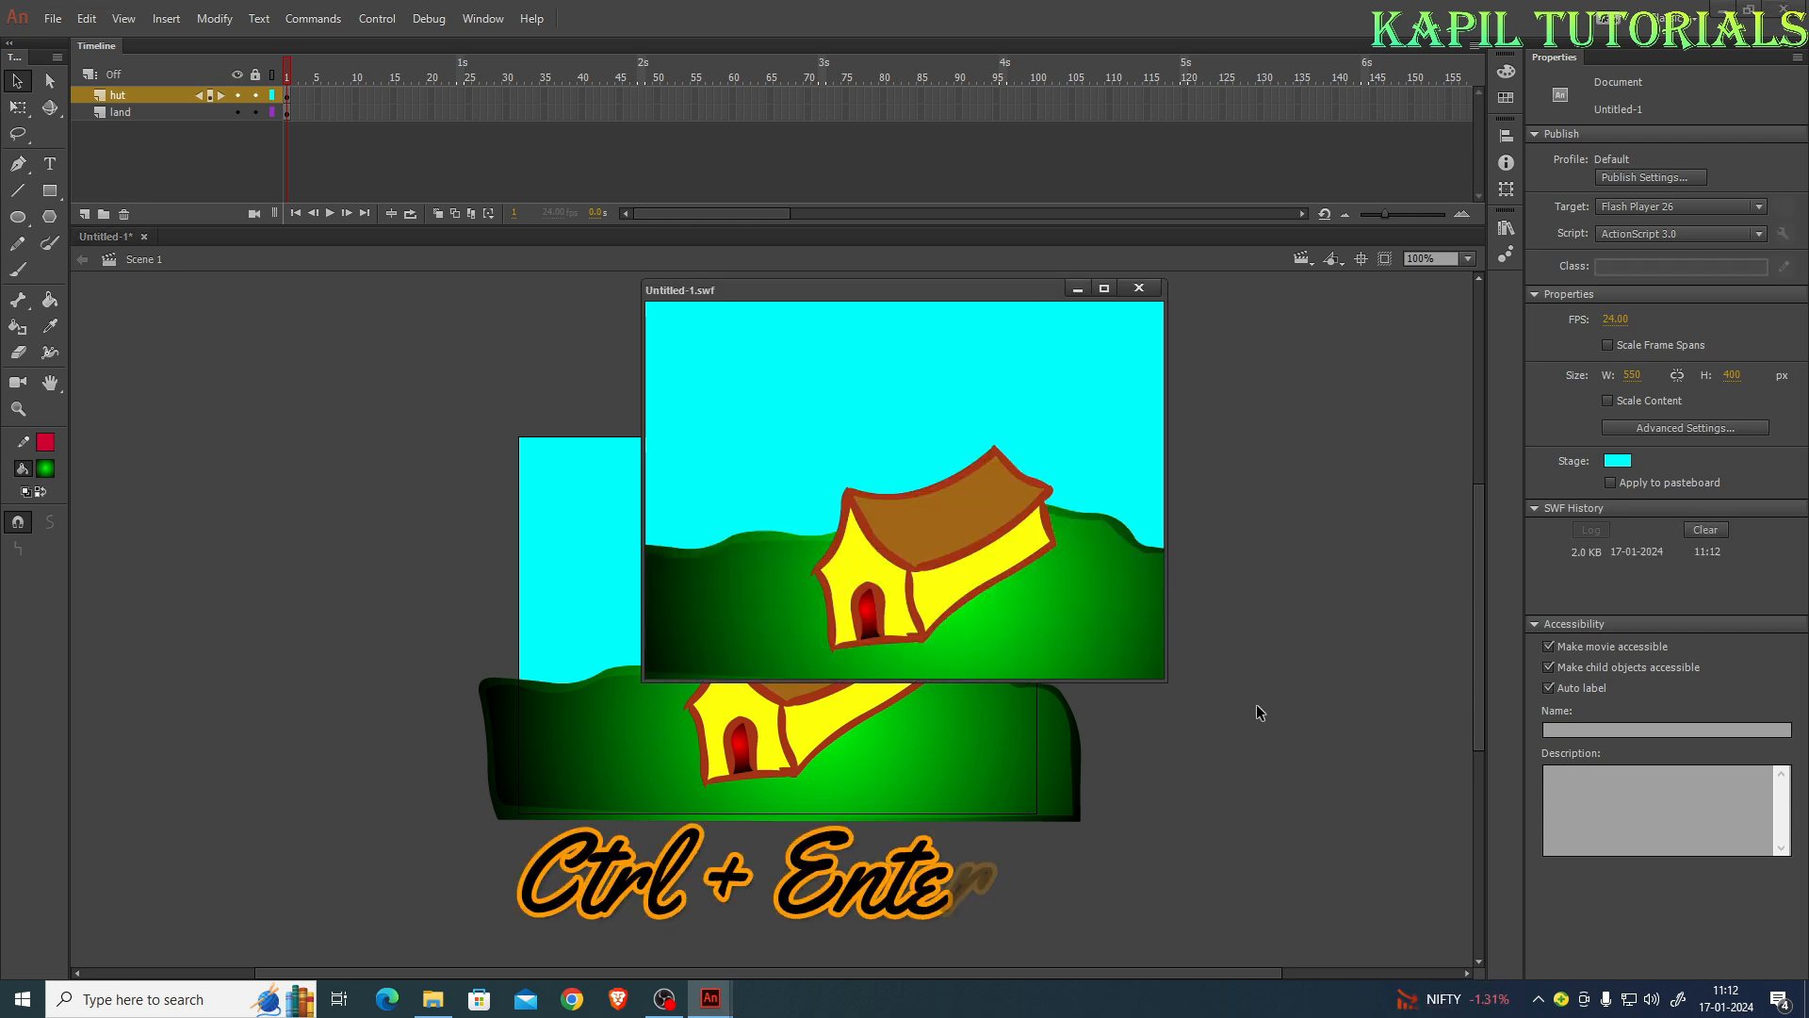
{"action": "left_click", "coordinate": [1105, 289]}
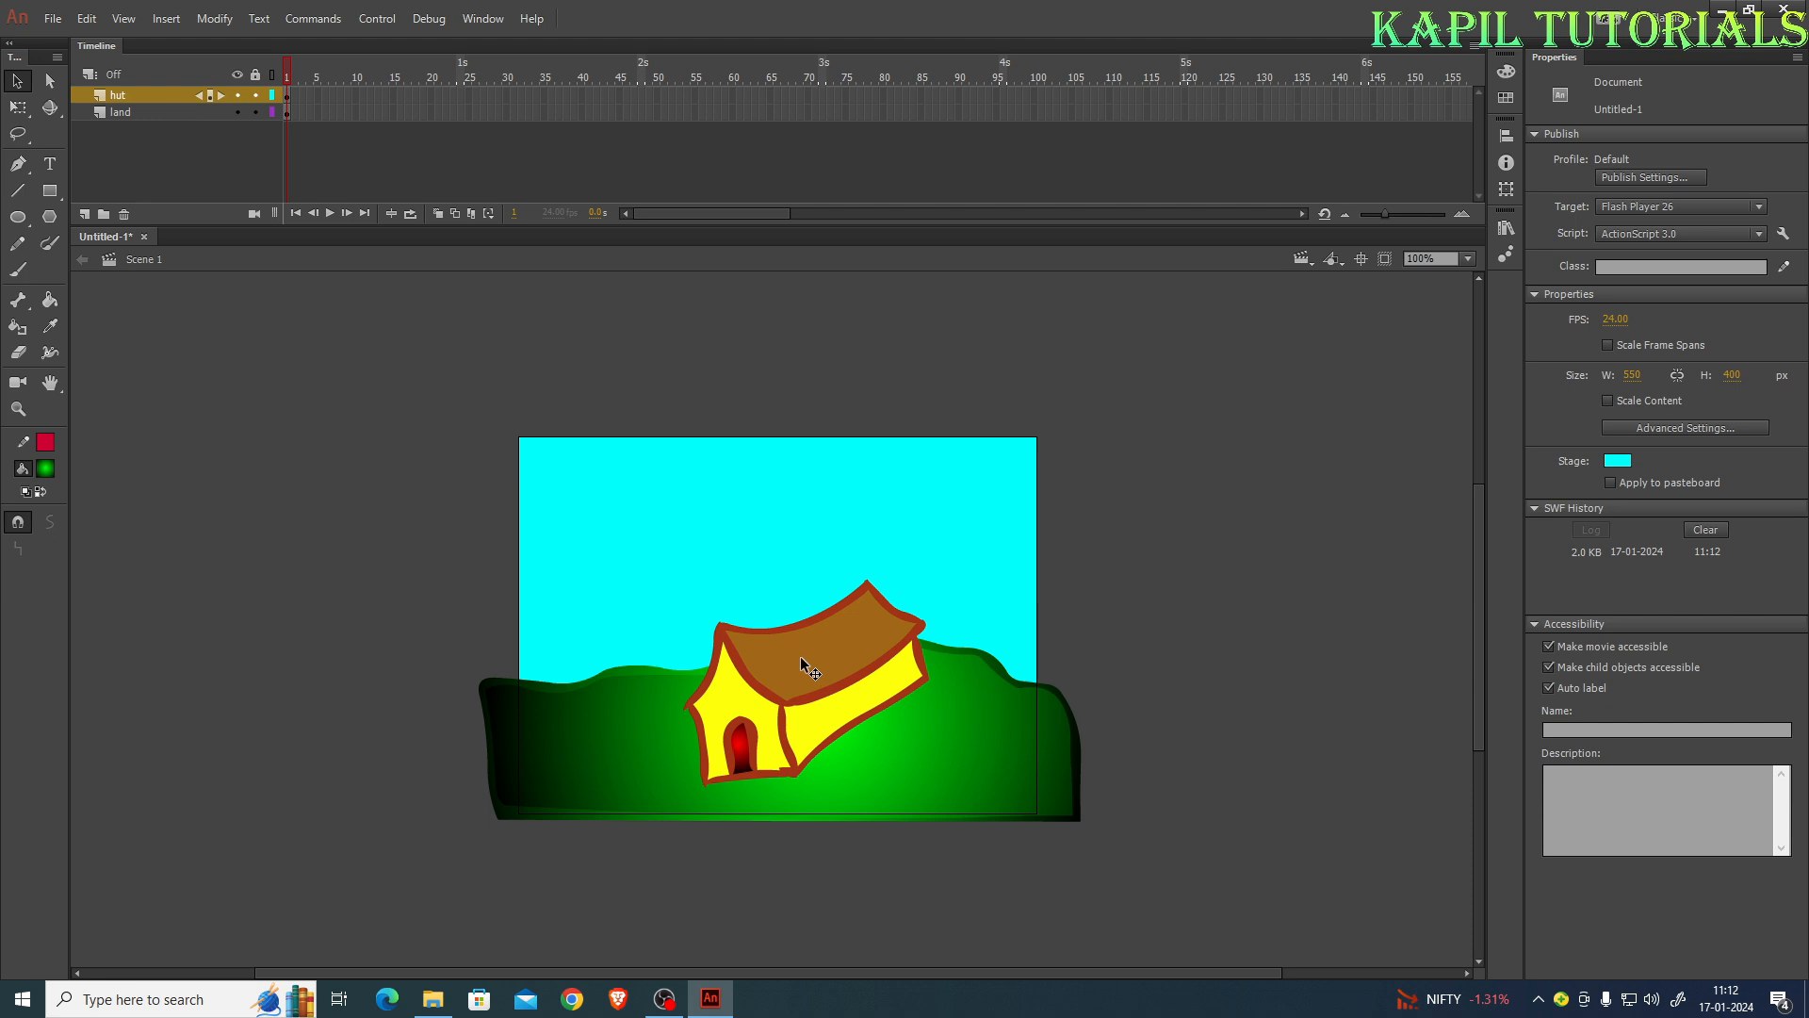
Select all the hut layer's artwork, move the hut to about X 74, Y 143, and deselect it
{"action": "double_click", "coordinate": [99, 98]}
{"action": "left_click", "coordinate": [1072, 318]}
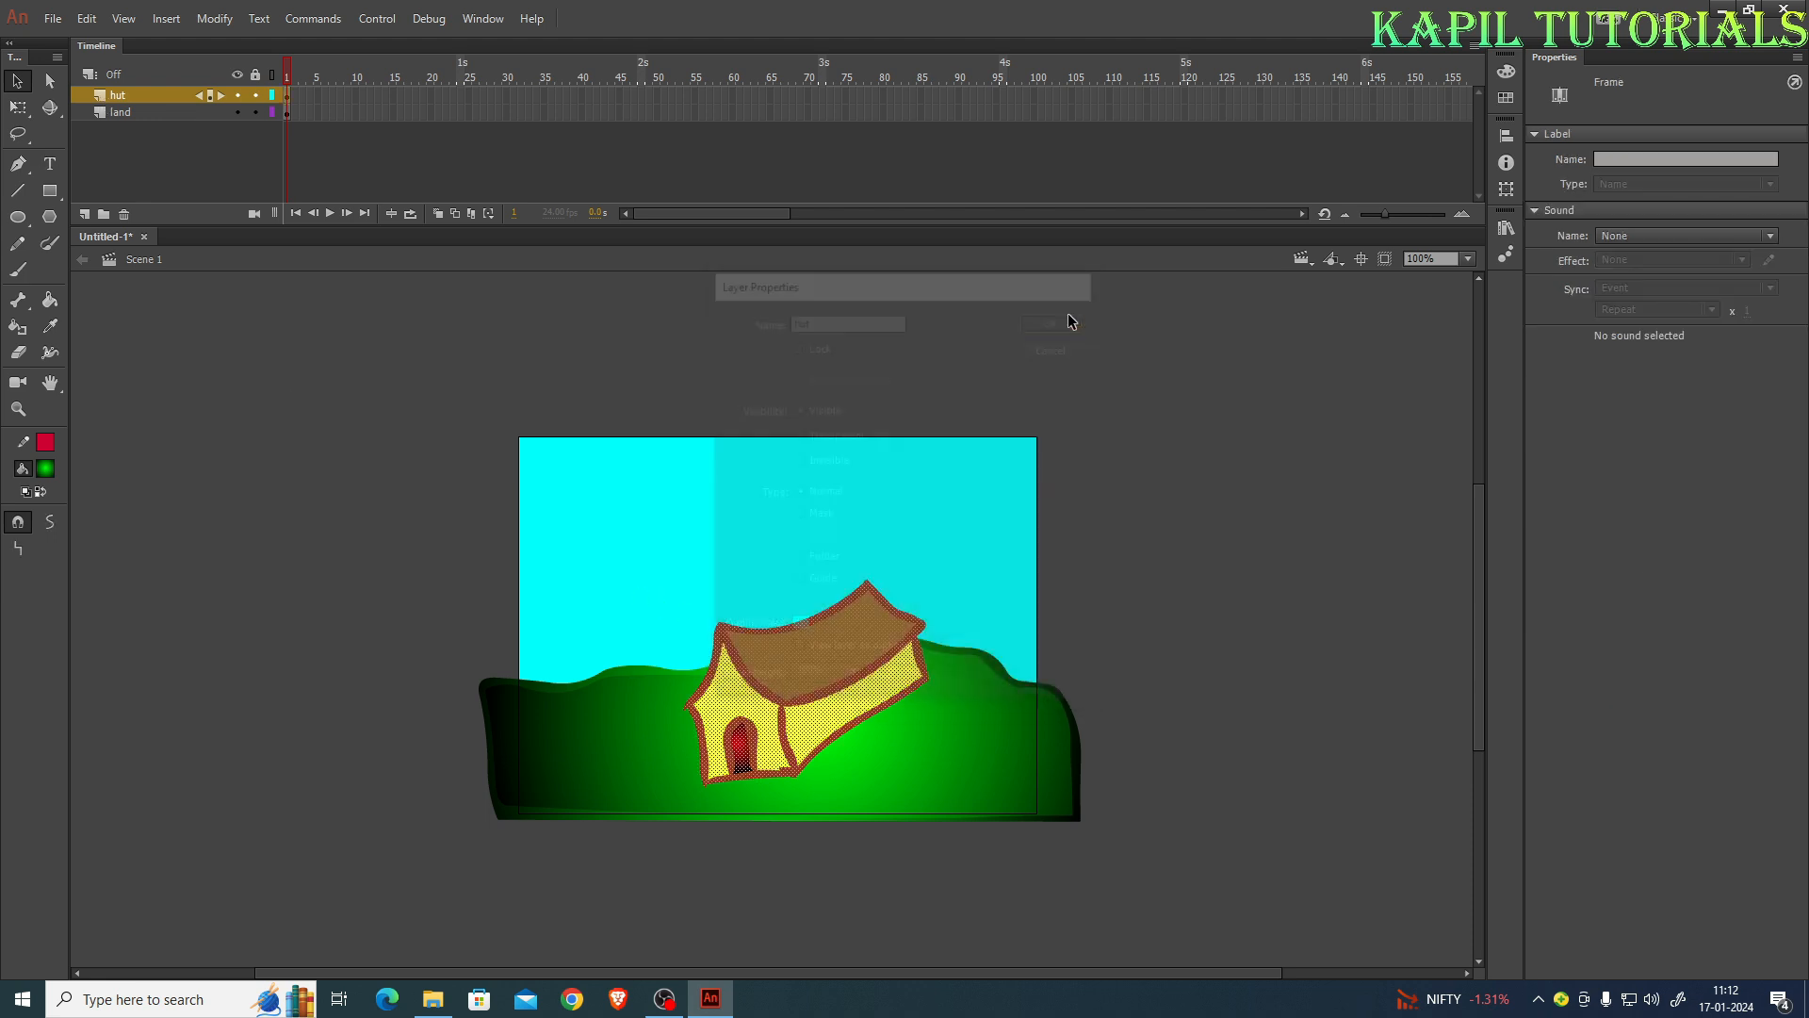
{"action": "left_click_drag", "start_coordinate": [796, 691], "coordinate": [705, 678]}
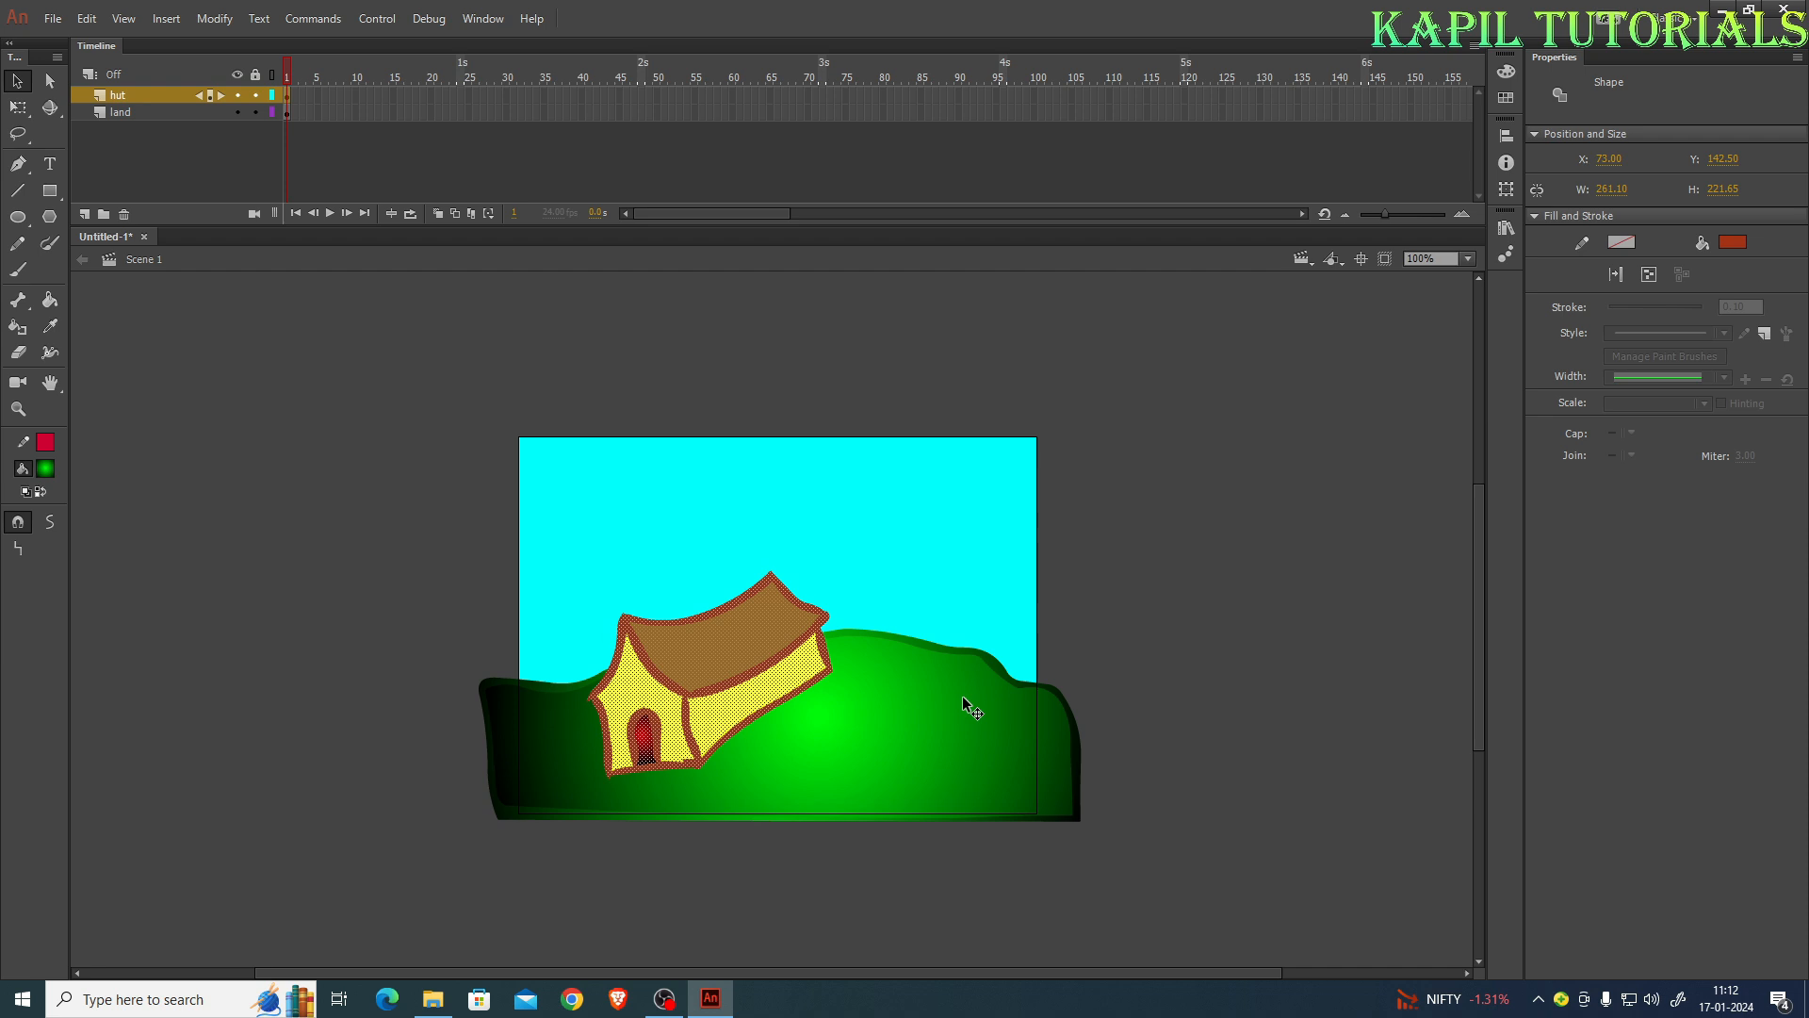
{"action": "left_click", "coordinate": [1185, 522]}
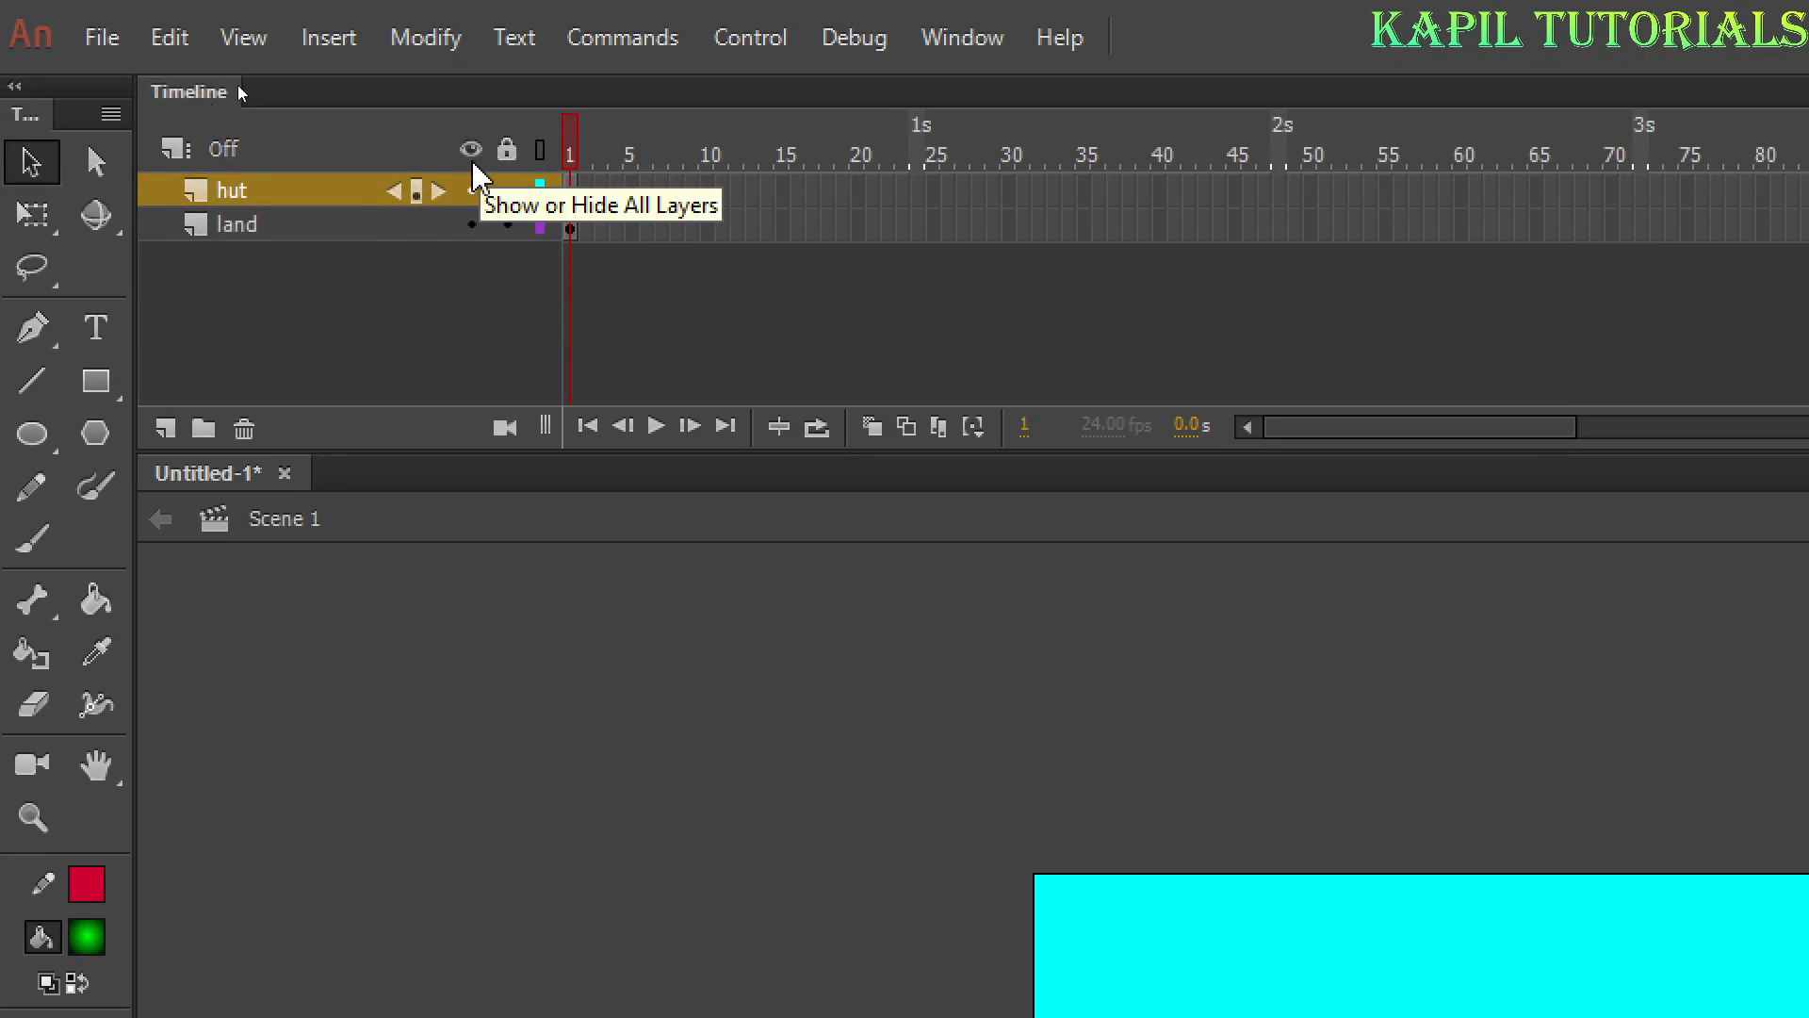
Hide both the hut and land layers on the stage
{"action": "left_click", "coordinate": [472, 190]}
{"action": "left_click", "coordinate": [472, 225]}
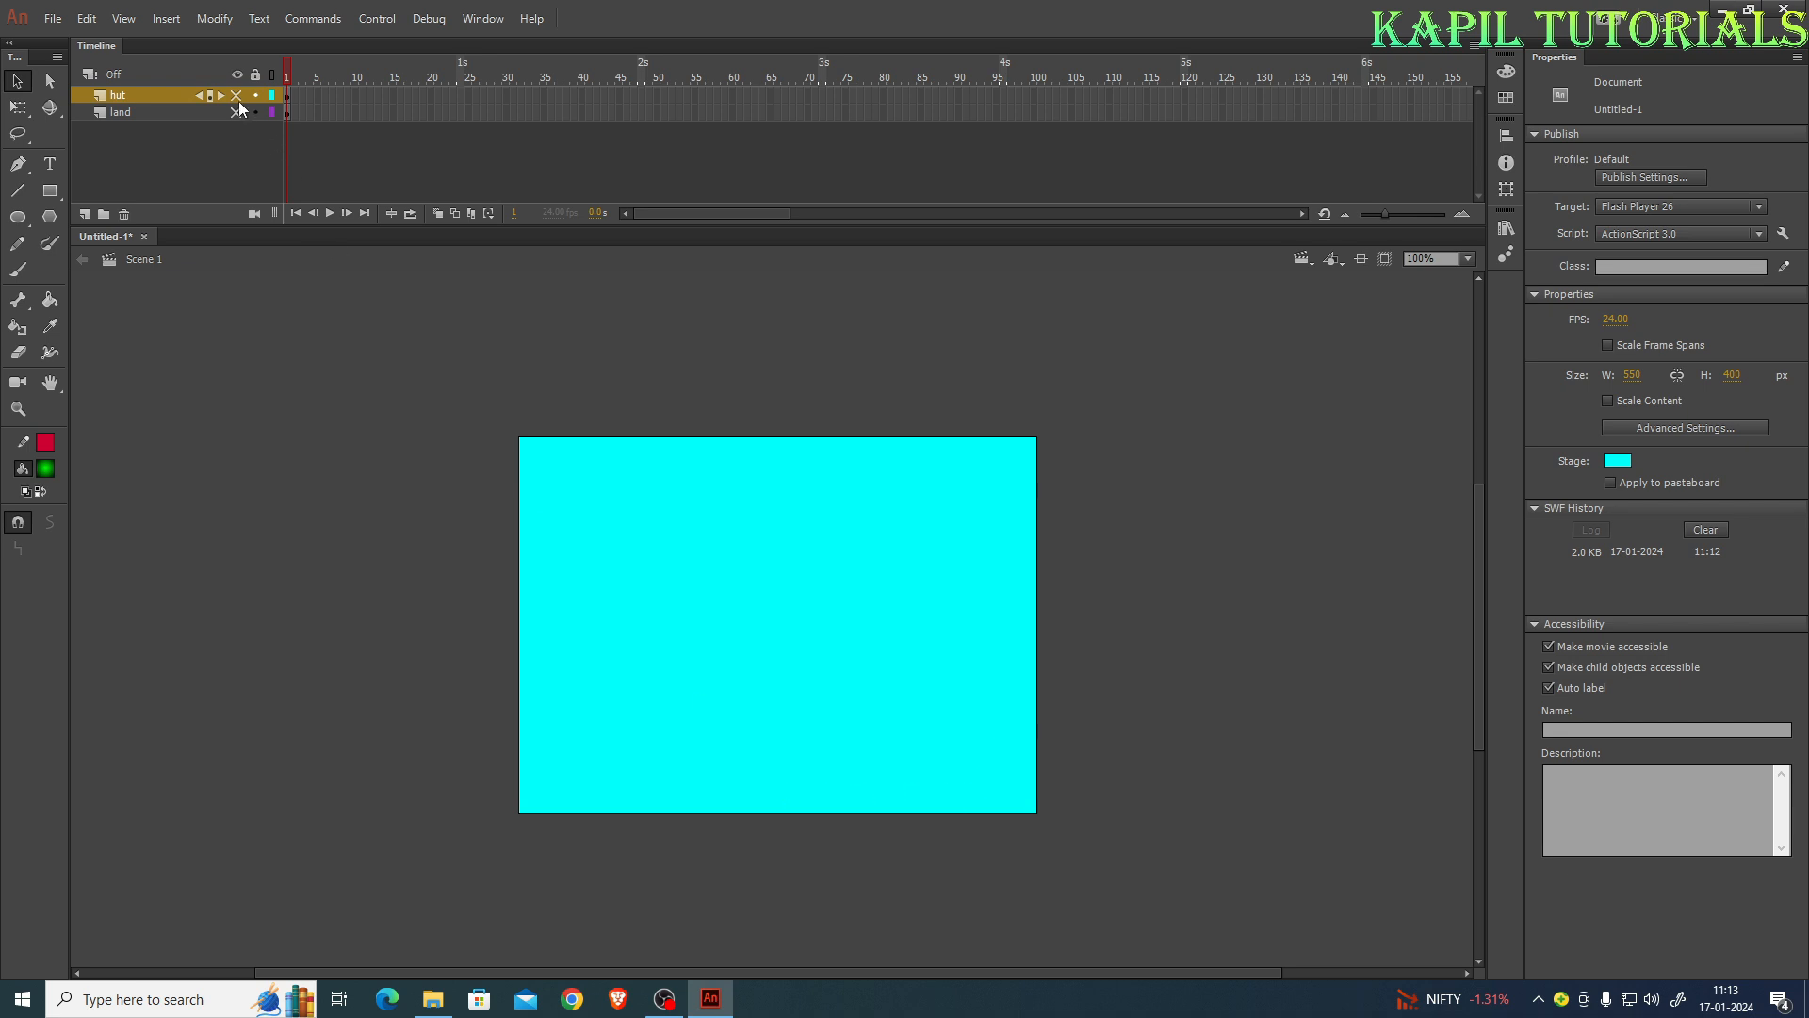
Set the Brush tool's fill to a custom brown, #7B4723, with the colour picker
{"action": "left_click", "coordinate": [16, 271]}
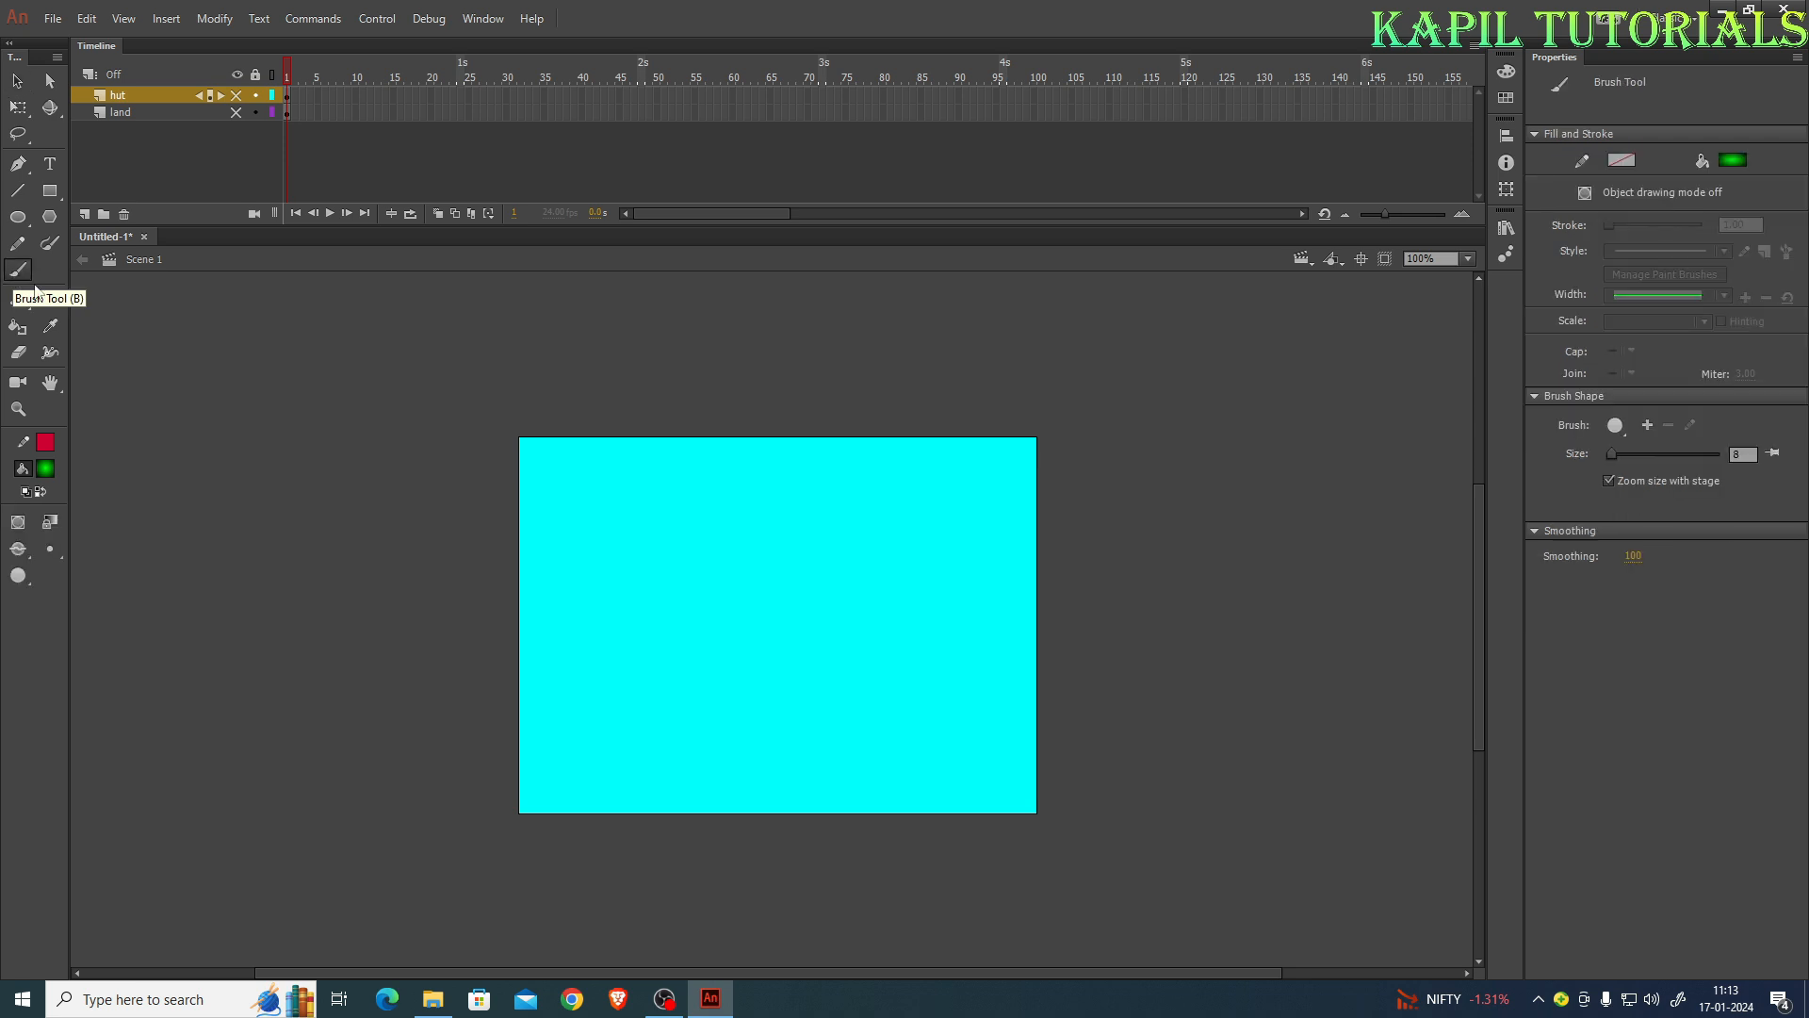
{"action": "left_click", "coordinate": [1733, 160]}
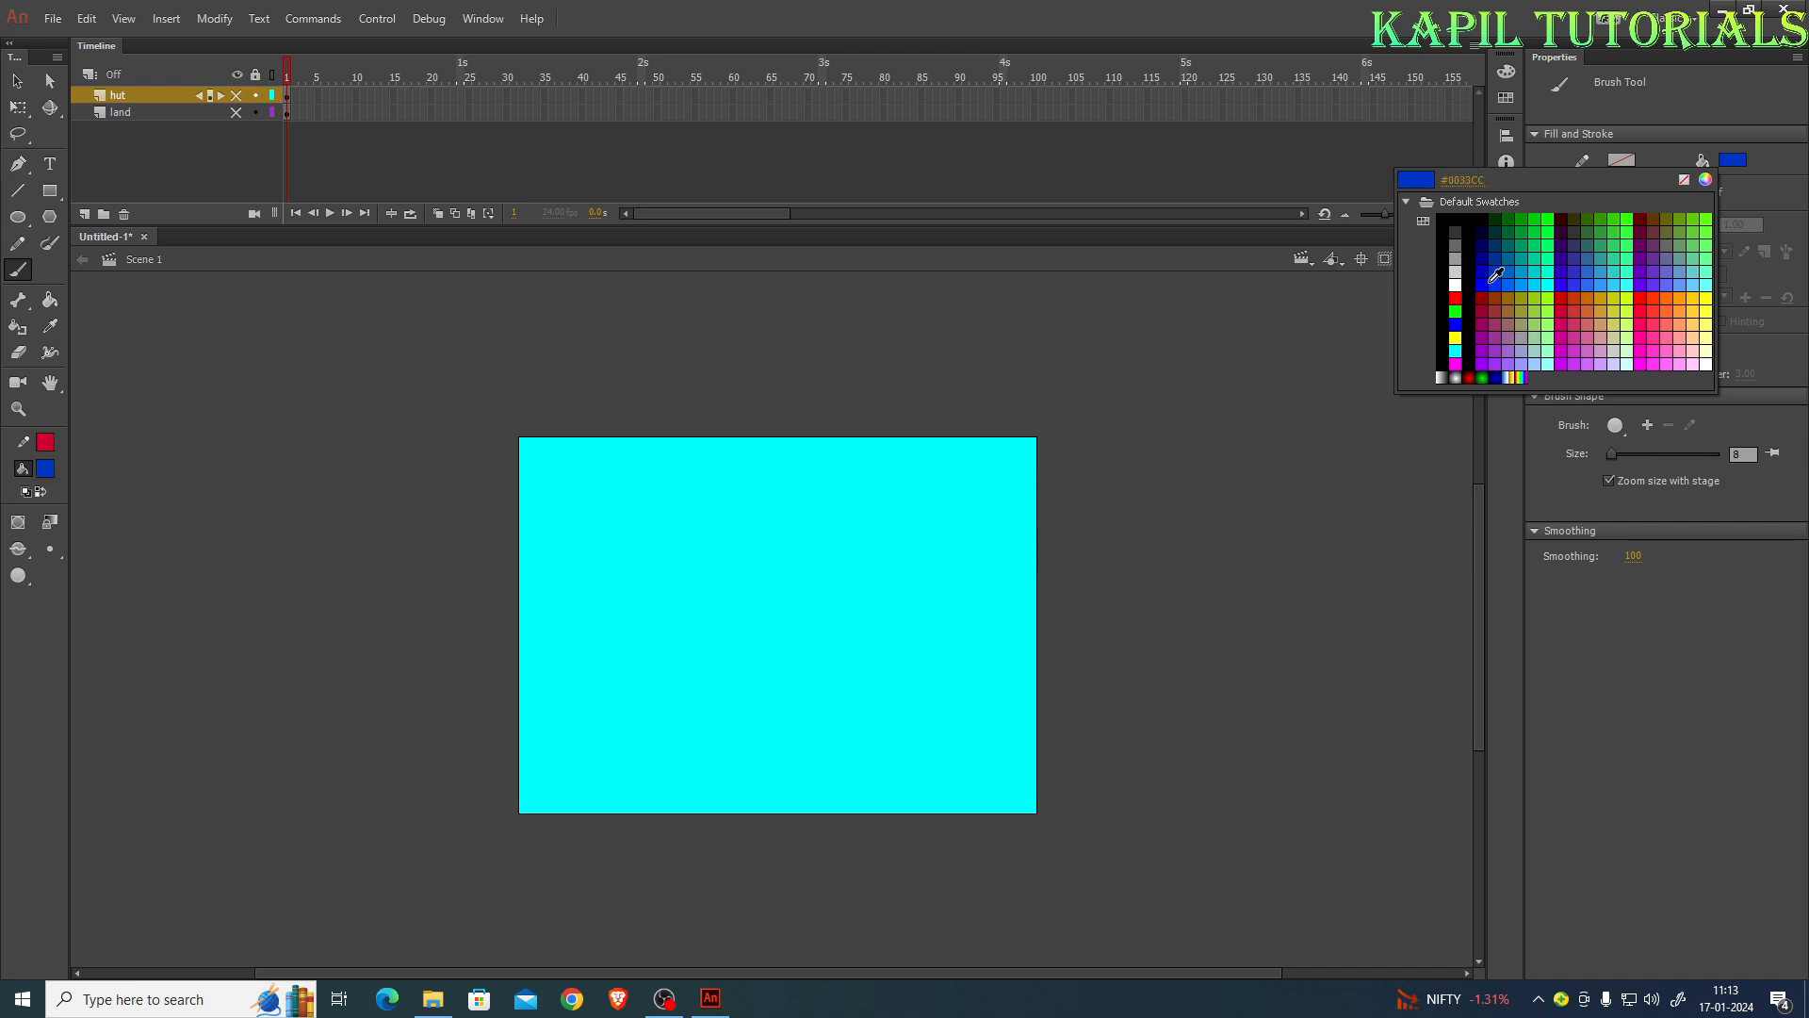
{"action": "left_click", "coordinate": [1469, 378]}
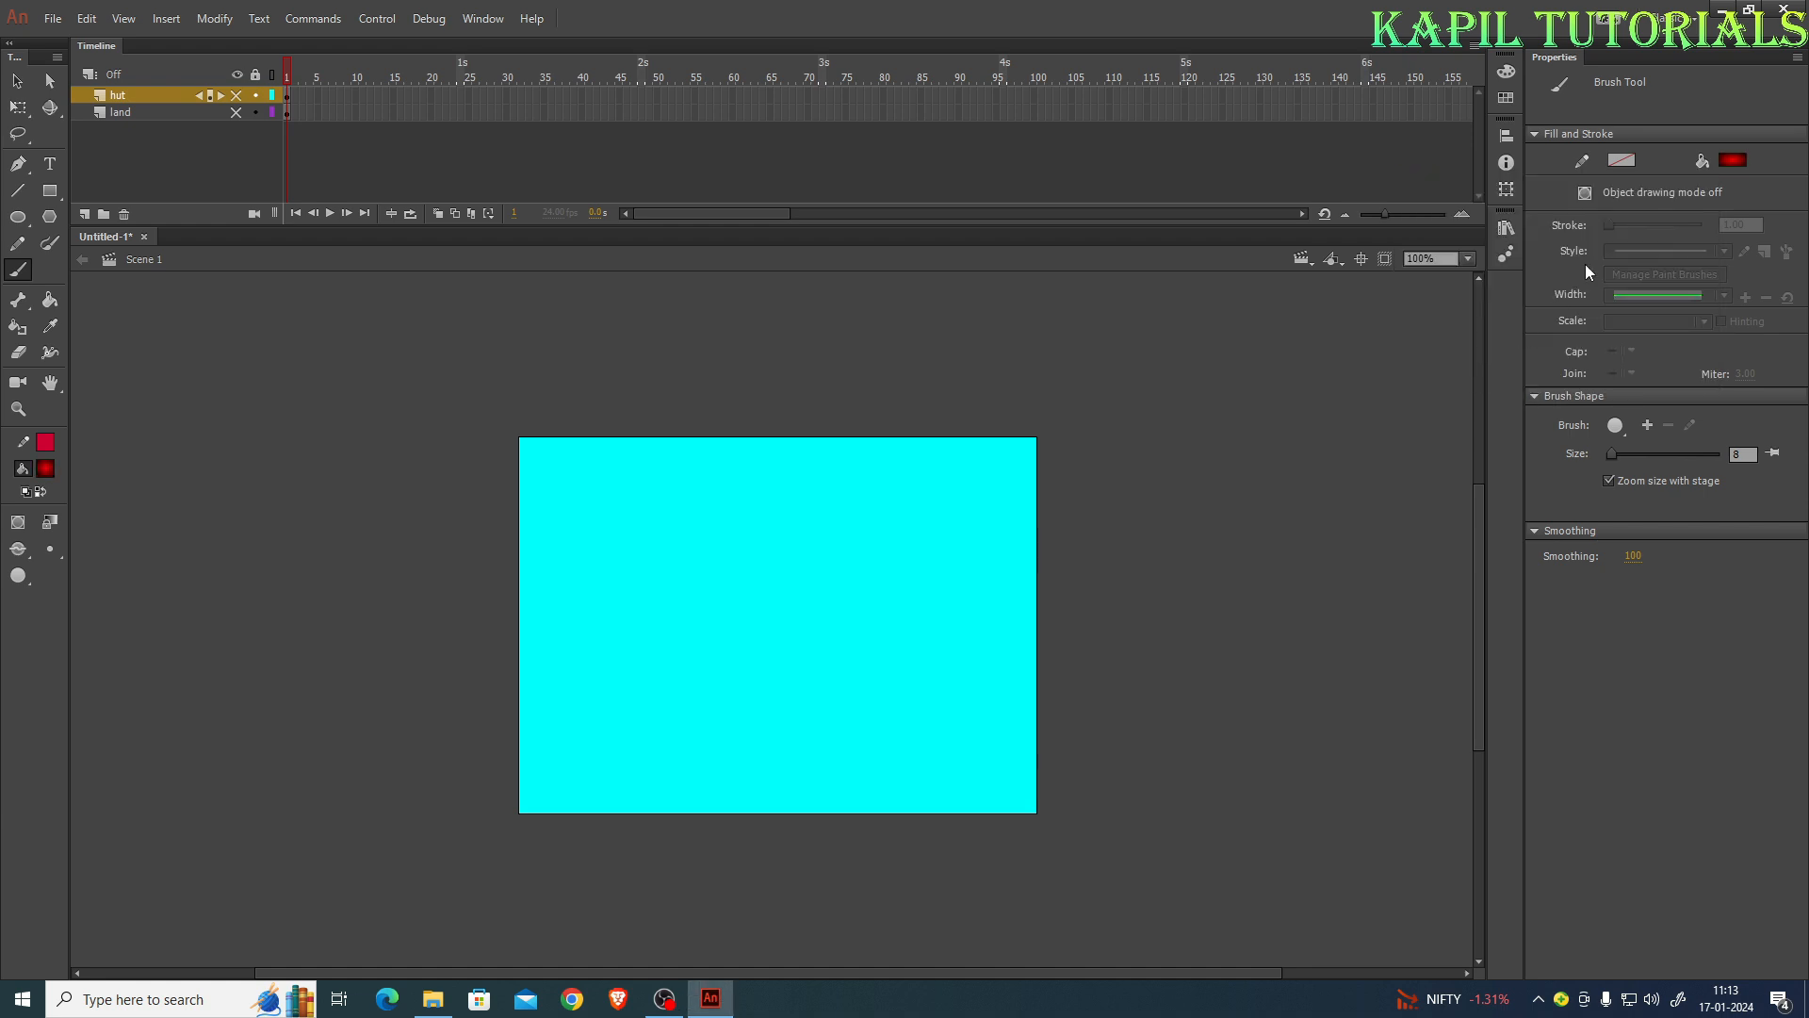
{"action": "left_click", "coordinate": [1732, 161]}
{"action": "left_click", "coordinate": [1702, 179]}
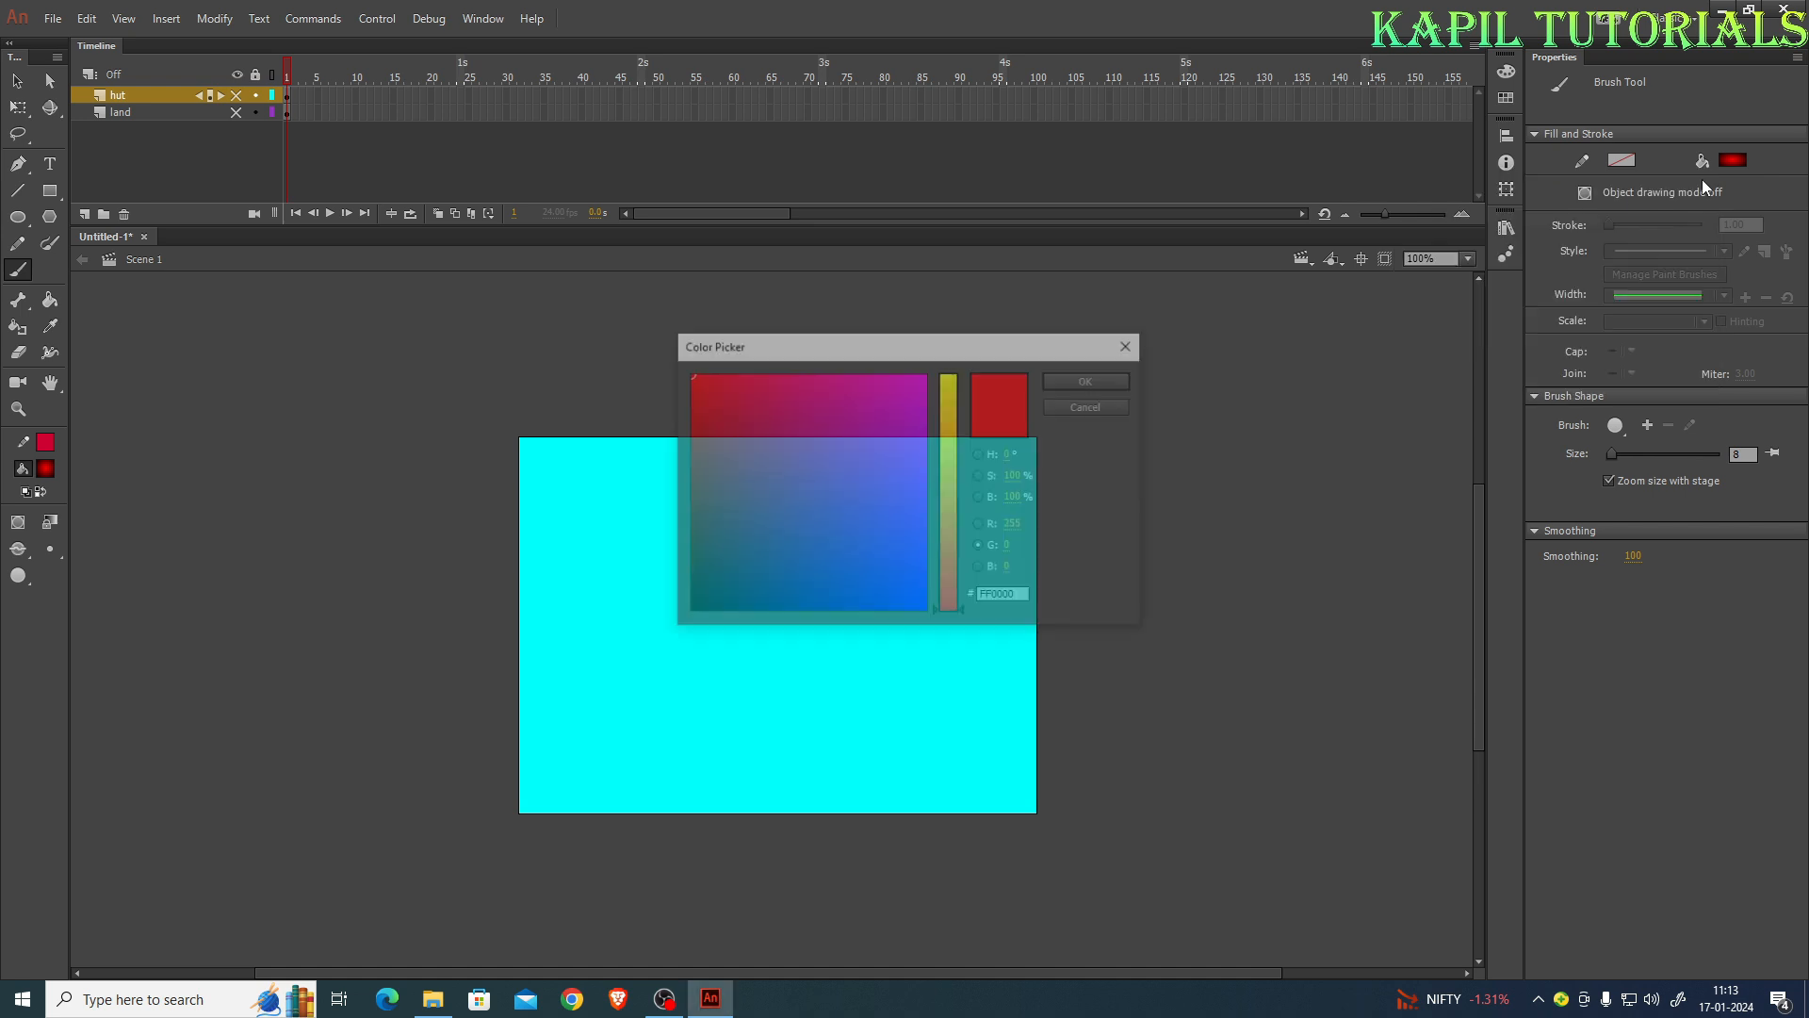
{"action": "left_click", "coordinate": [953, 605]}
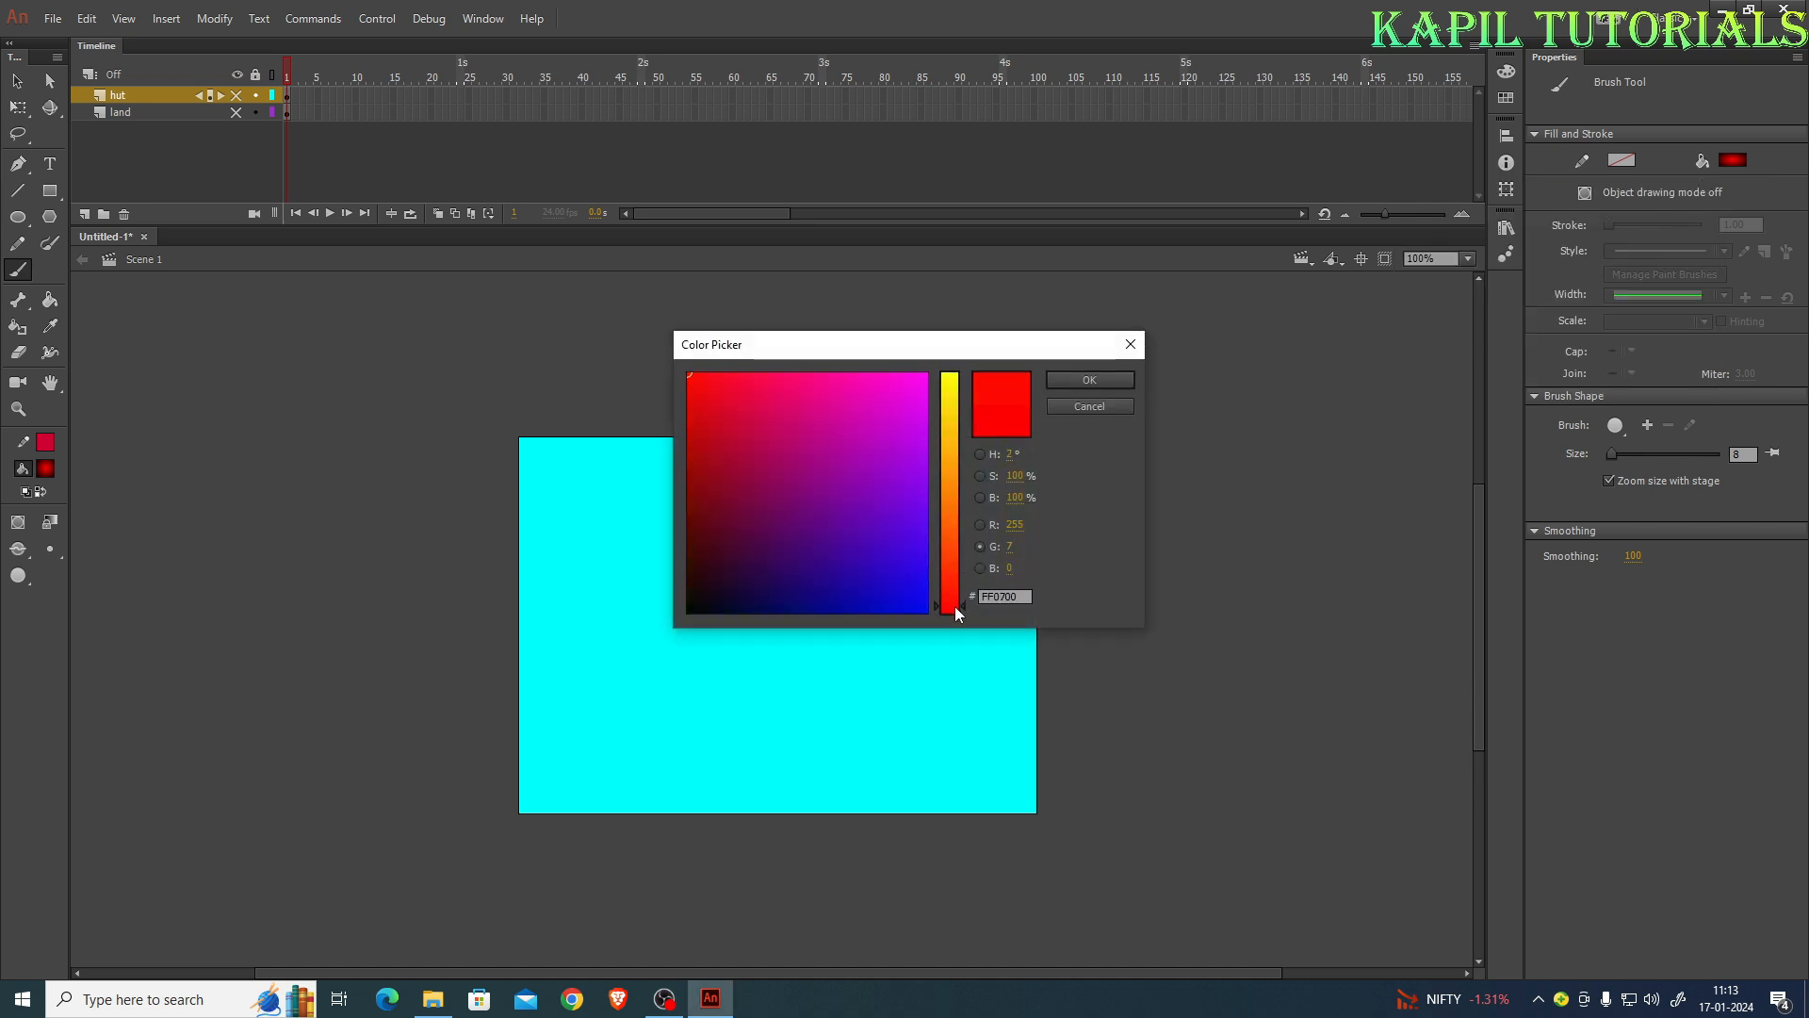
{"action": "left_click", "coordinate": [949, 546]}
{"action": "mouse_move", "coordinate": [759, 454]}
{"action": "left_mouse_down"}
{"action": "mouse_move", "coordinate": [719, 468]}
{"action": "mouse_move", "coordinate": [726, 490]}
{"action": "mouse_move", "coordinate": [710, 436]}
{"action": "mouse_move", "coordinate": [720, 498]}
{"action": "left_mouse_up"}
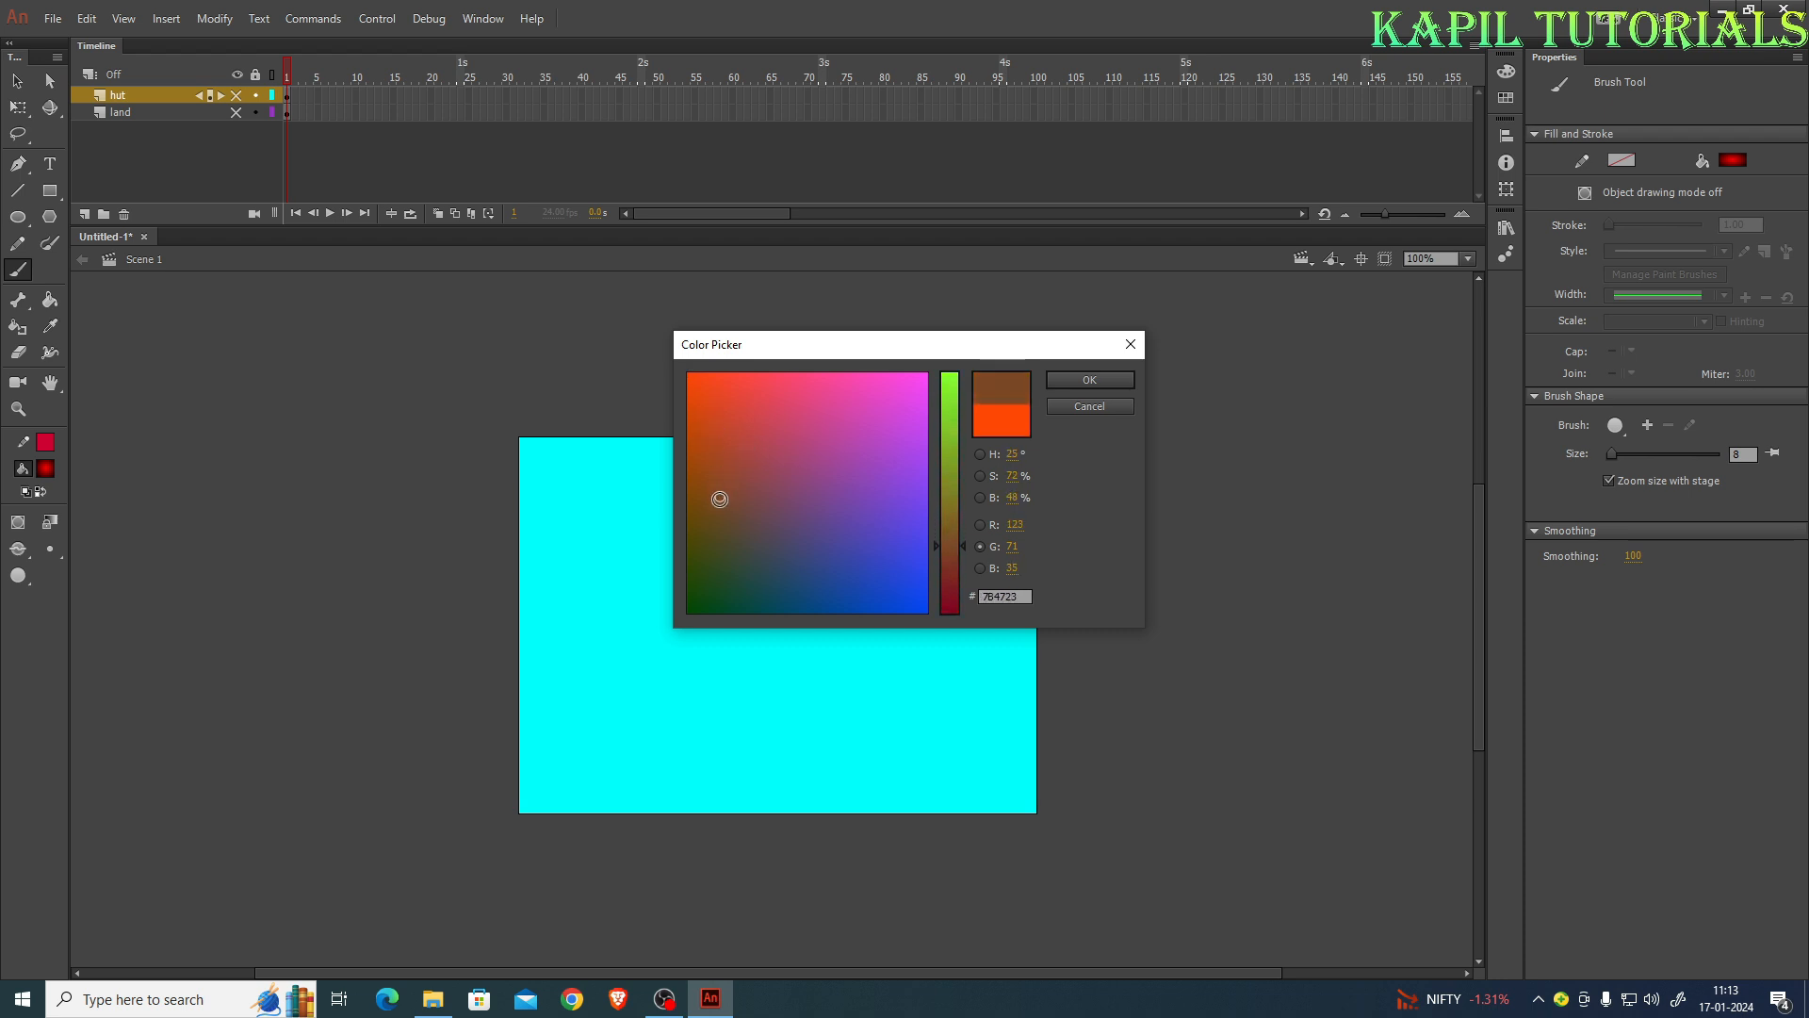
{"action": "left_click", "coordinate": [1074, 381]}
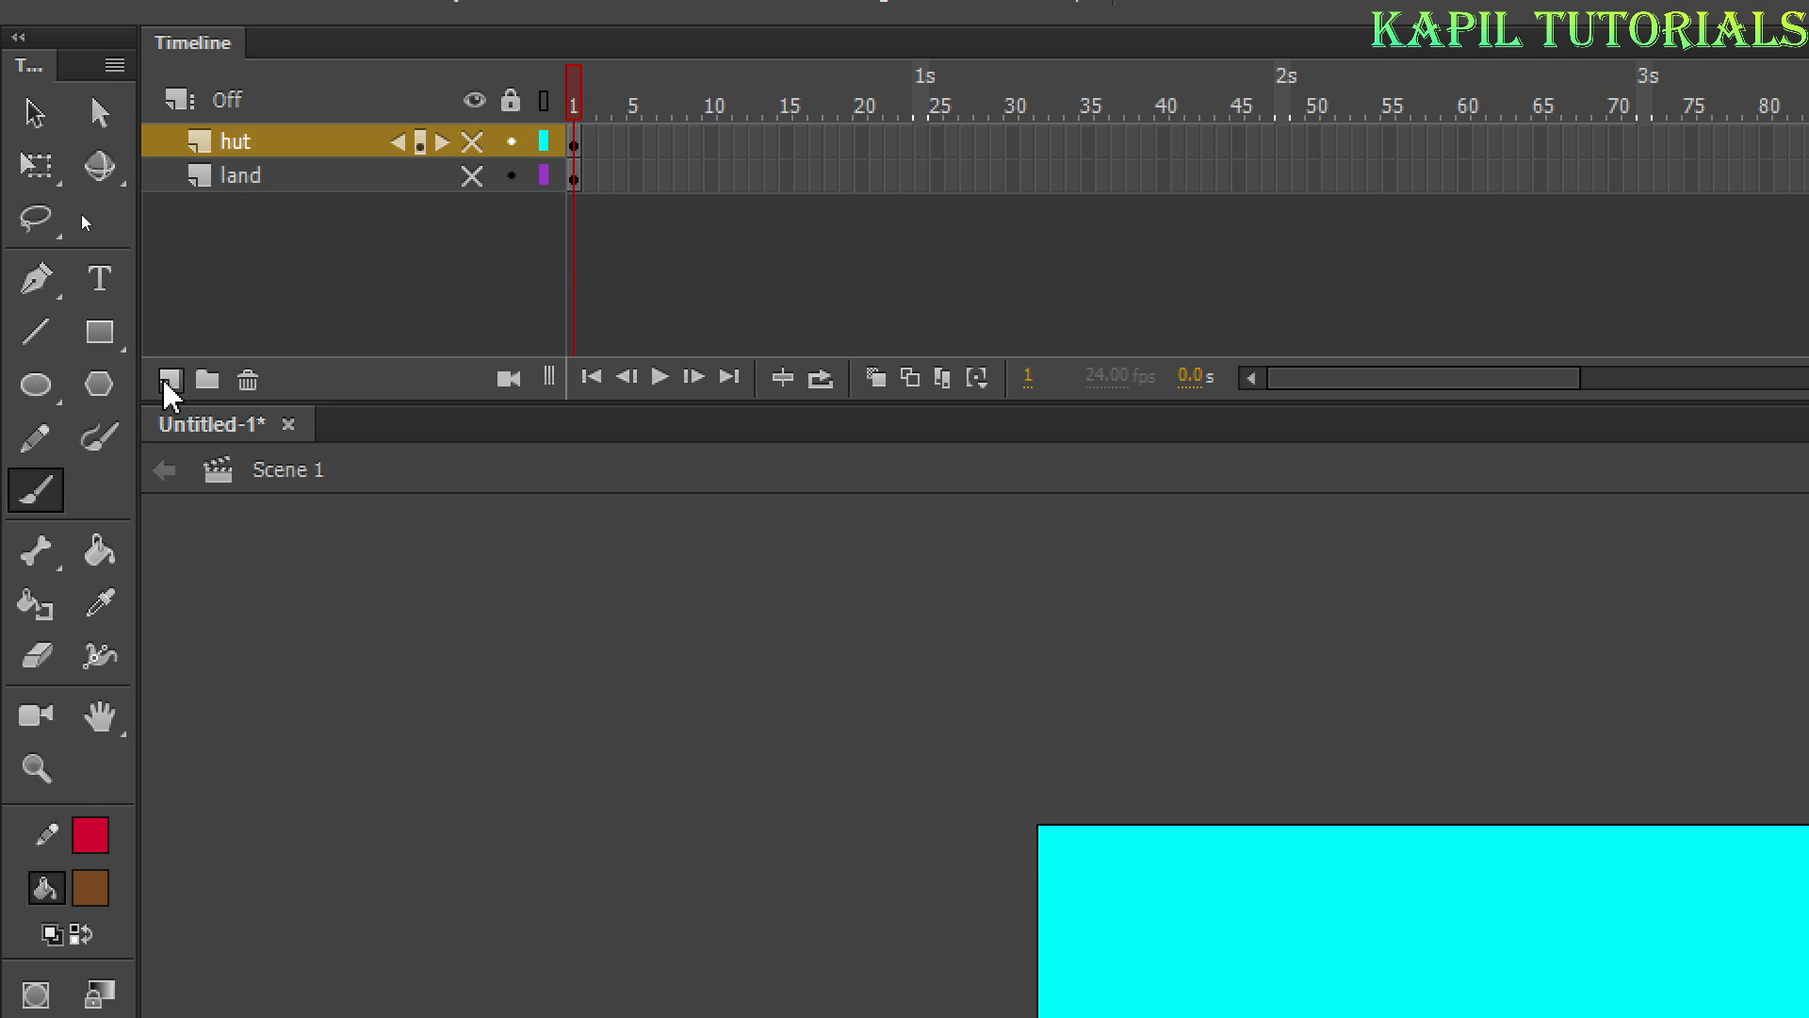
Add a new layer above the hut layer and name it "tree trunk"
{"action": "left_click", "coordinate": [169, 379]}
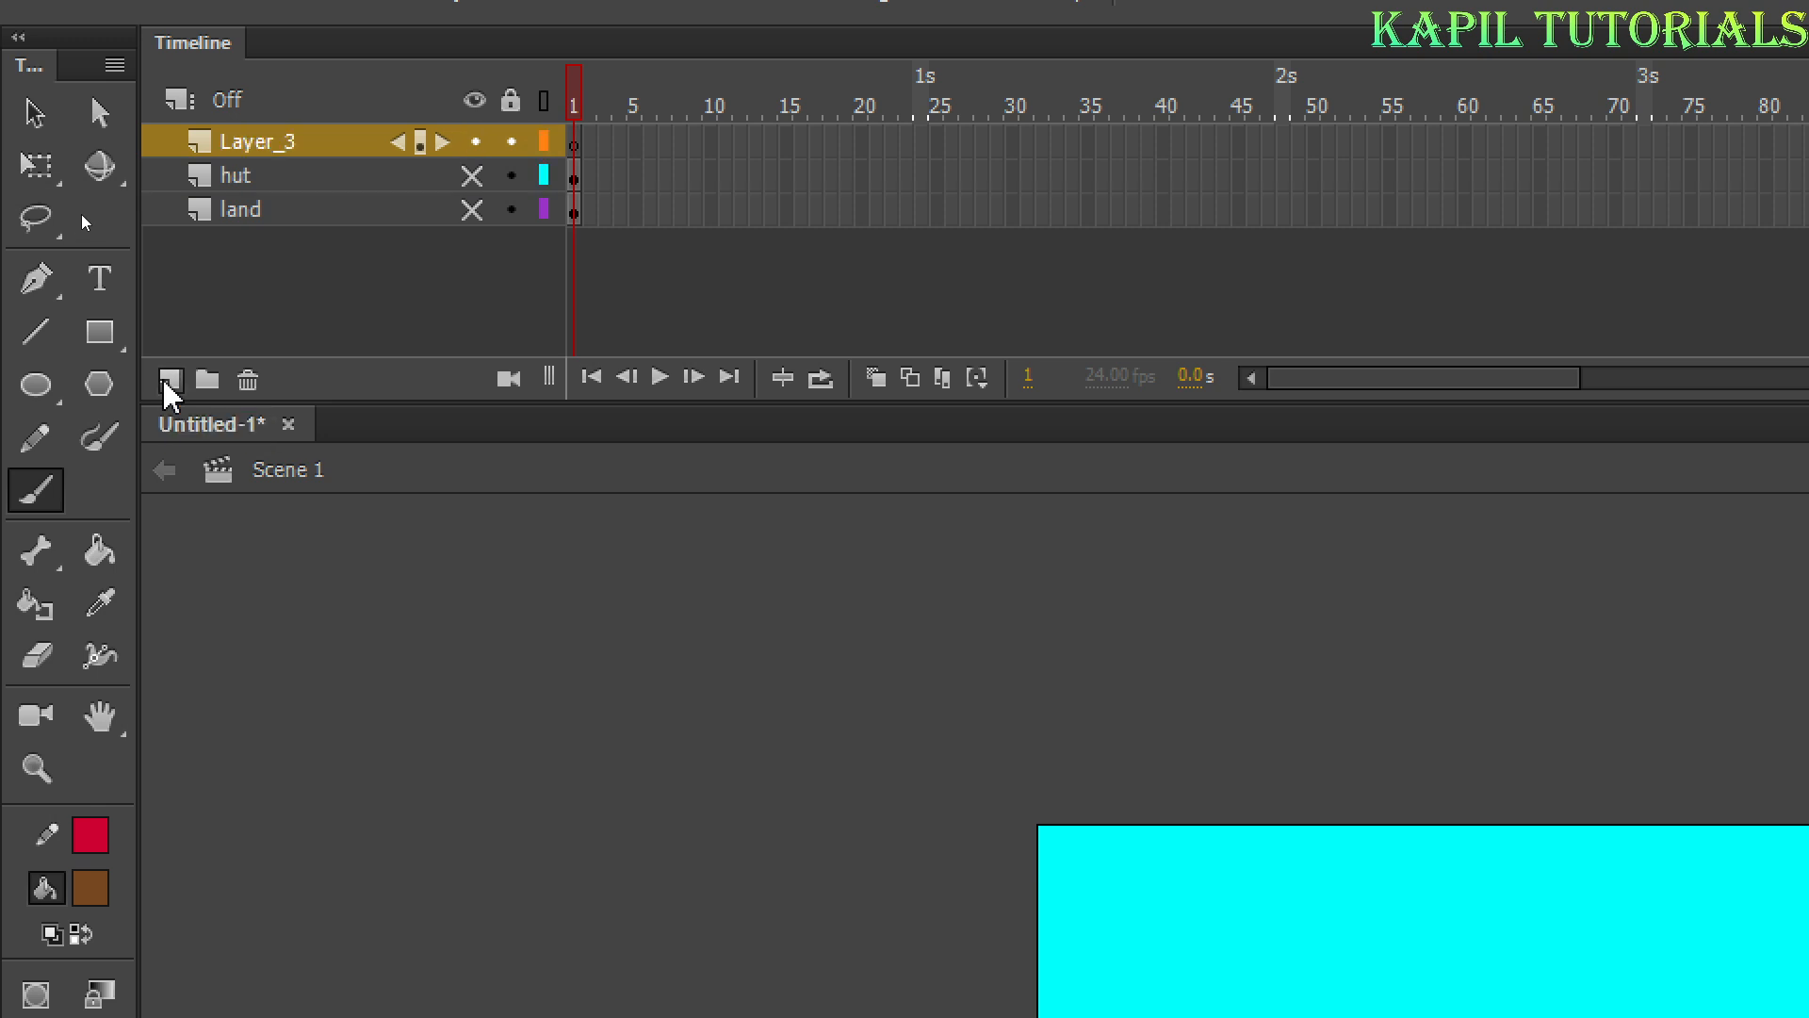
{"action": "double_click", "coordinate": [258, 144]}
{"action": "type", "text": "tree trunk"}
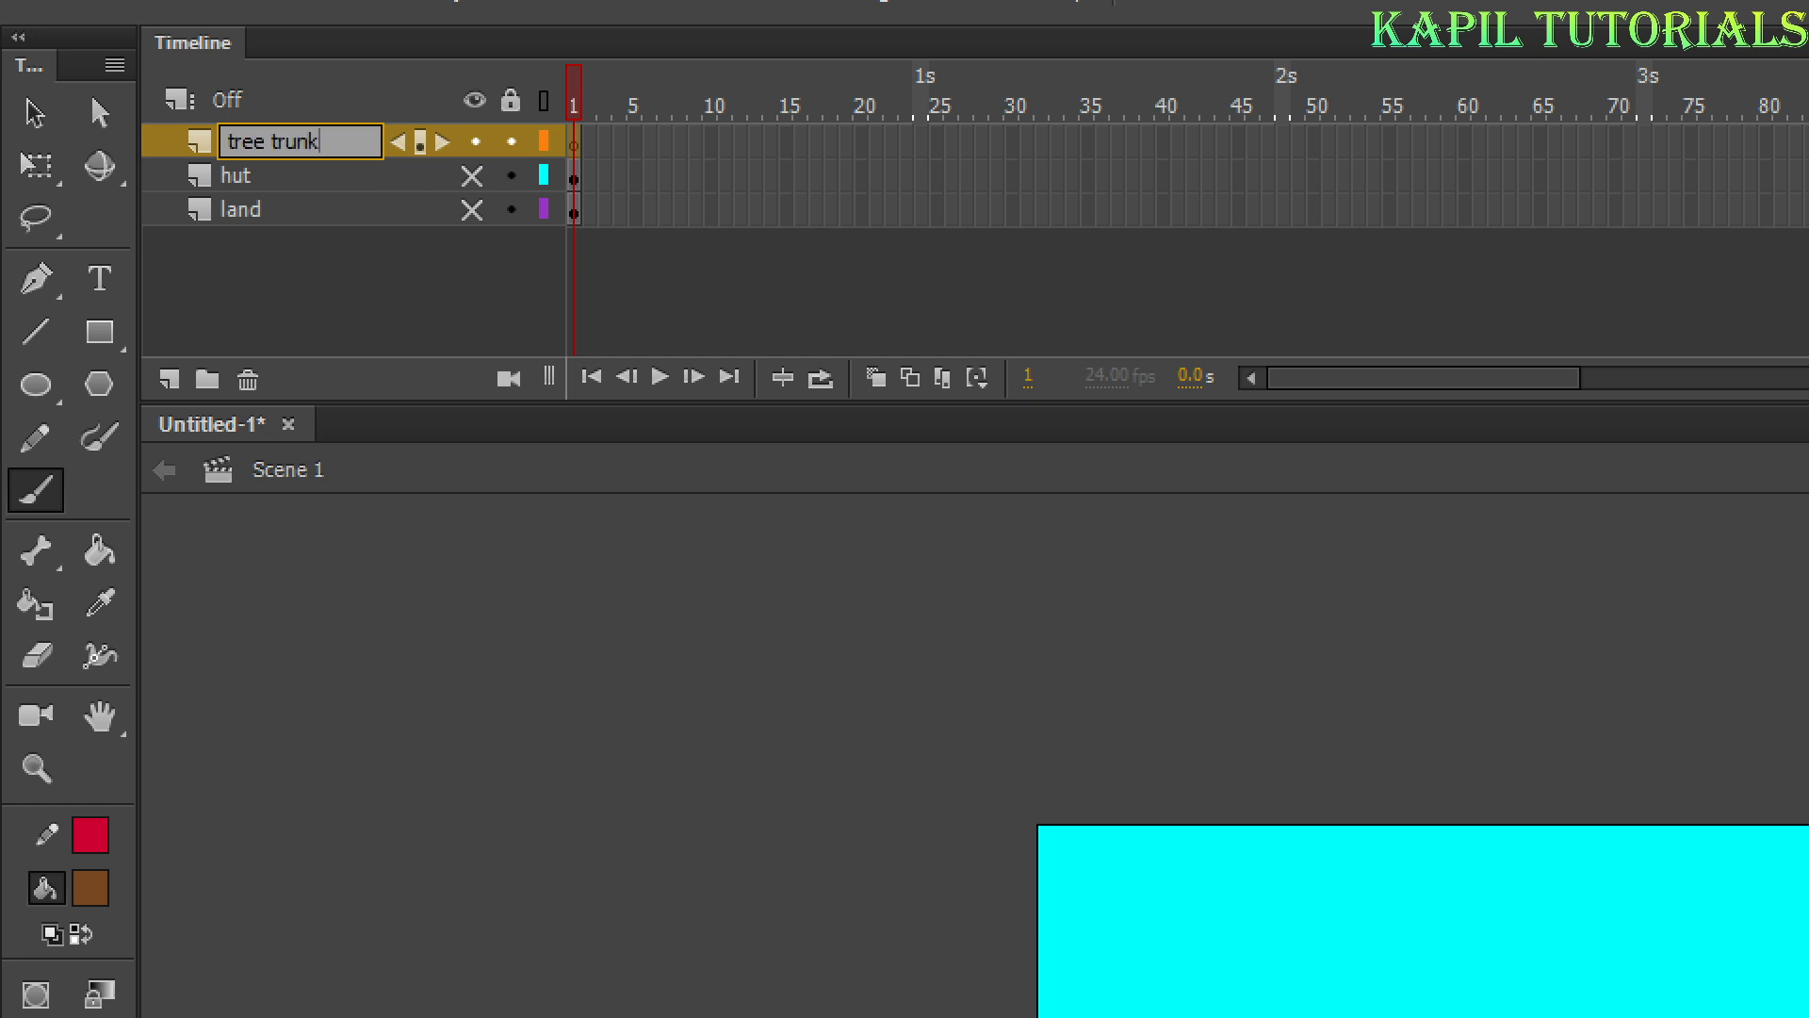
{"action": "key", "text": "Return"}
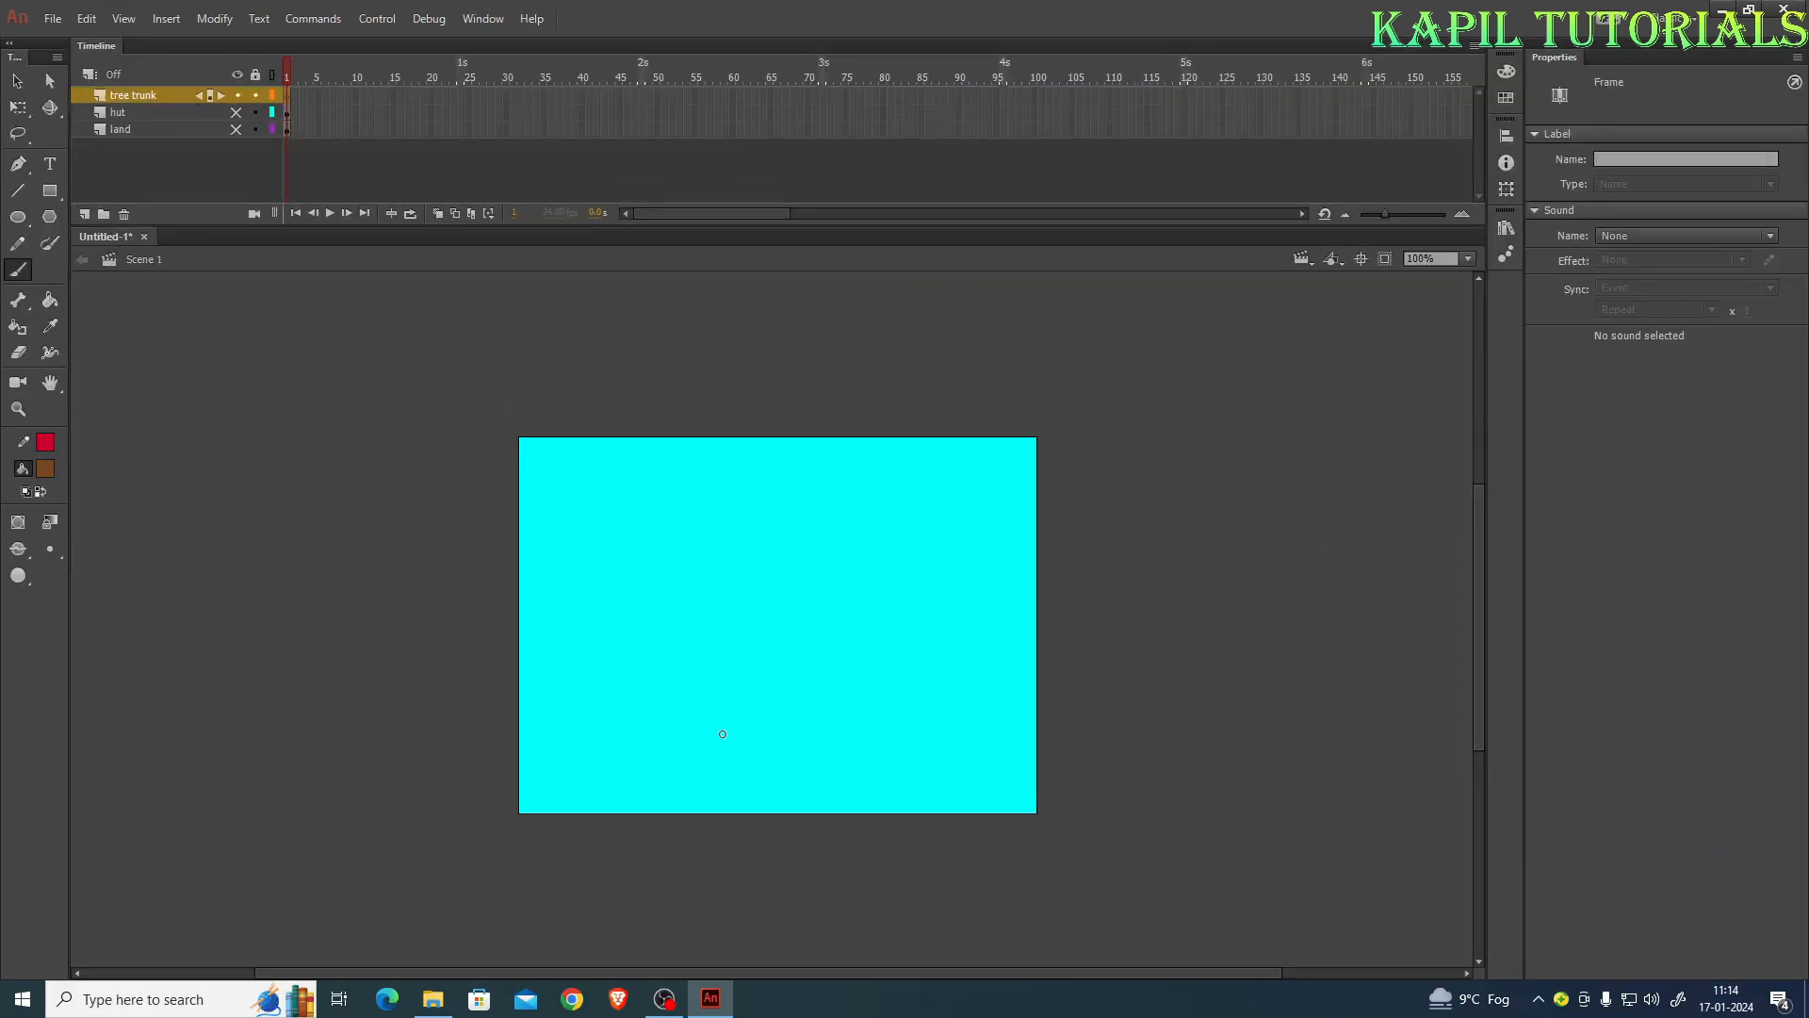
Brush a closed tree trunk outline with branches and roots in the middle of the stage and fill it with the same brown
{"action": "left_click_drag", "start_coordinate": [699, 760], "coordinate": [720, 662]}
{"action": "mouse_move", "coordinate": [777, 655]}
{"action": "left_mouse_down"}
{"action": "mouse_move", "coordinate": [766, 713]}
{"action": "mouse_move", "coordinate": [798, 765]}
{"action": "left_mouse_up"}
{"action": "mouse_move", "coordinate": [721, 666]}
{"action": "left_mouse_down"}
{"action": "mouse_move", "coordinate": [658, 610]}
{"action": "mouse_move", "coordinate": [728, 652]}
{"action": "mouse_move", "coordinate": [726, 595]}
{"action": "mouse_move", "coordinate": [746, 664]}
{"action": "mouse_move", "coordinate": [760, 619]}
{"action": "mouse_move", "coordinate": [821, 584]}
{"action": "mouse_move", "coordinate": [781, 621]}
{"action": "mouse_move", "coordinate": [771, 639]}
{"action": "mouse_move", "coordinate": [808, 634]}
{"action": "mouse_move", "coordinate": [774, 665]}
{"action": "left_mouse_up"}
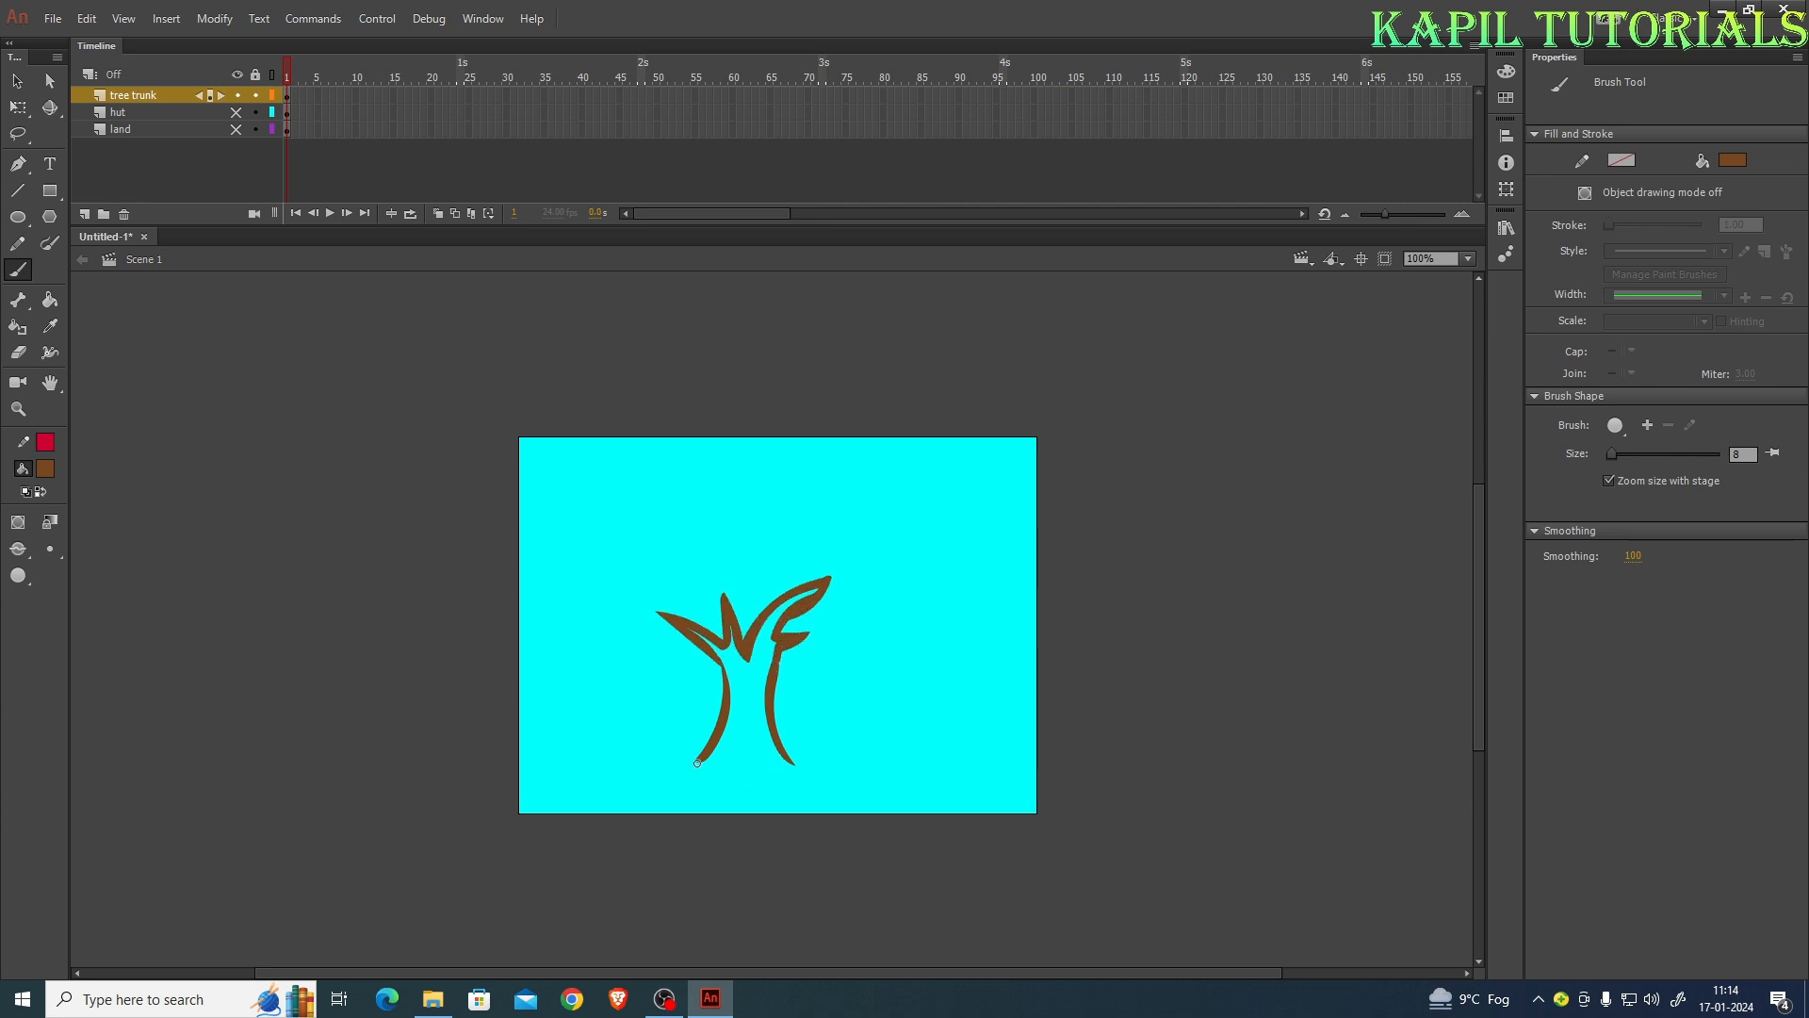
{"action": "mouse_move", "coordinate": [698, 763]}
{"action": "left_mouse_down"}
{"action": "mouse_move", "coordinate": [684, 781]}
{"action": "mouse_move", "coordinate": [726, 766]}
{"action": "mouse_move", "coordinate": [834, 790]}
{"action": "mouse_move", "coordinate": [781, 753]}
{"action": "left_mouse_up"}
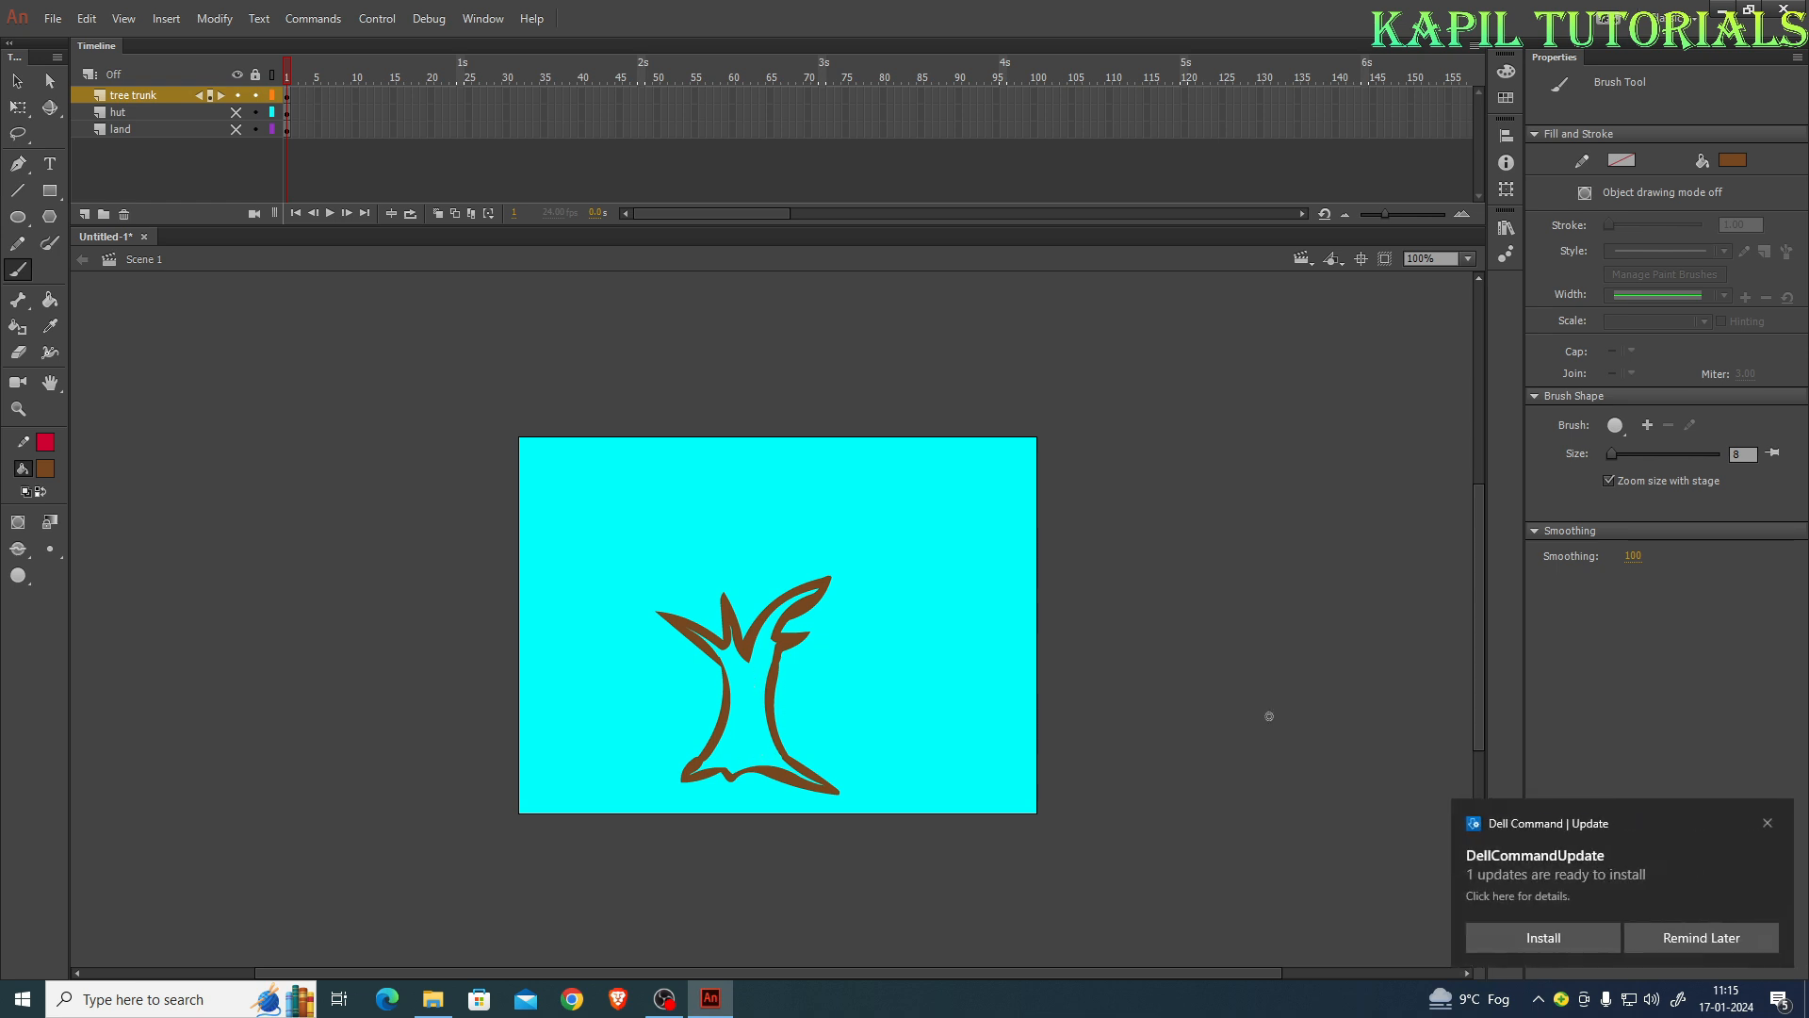
{"action": "left_click", "coordinate": [1768, 823]}
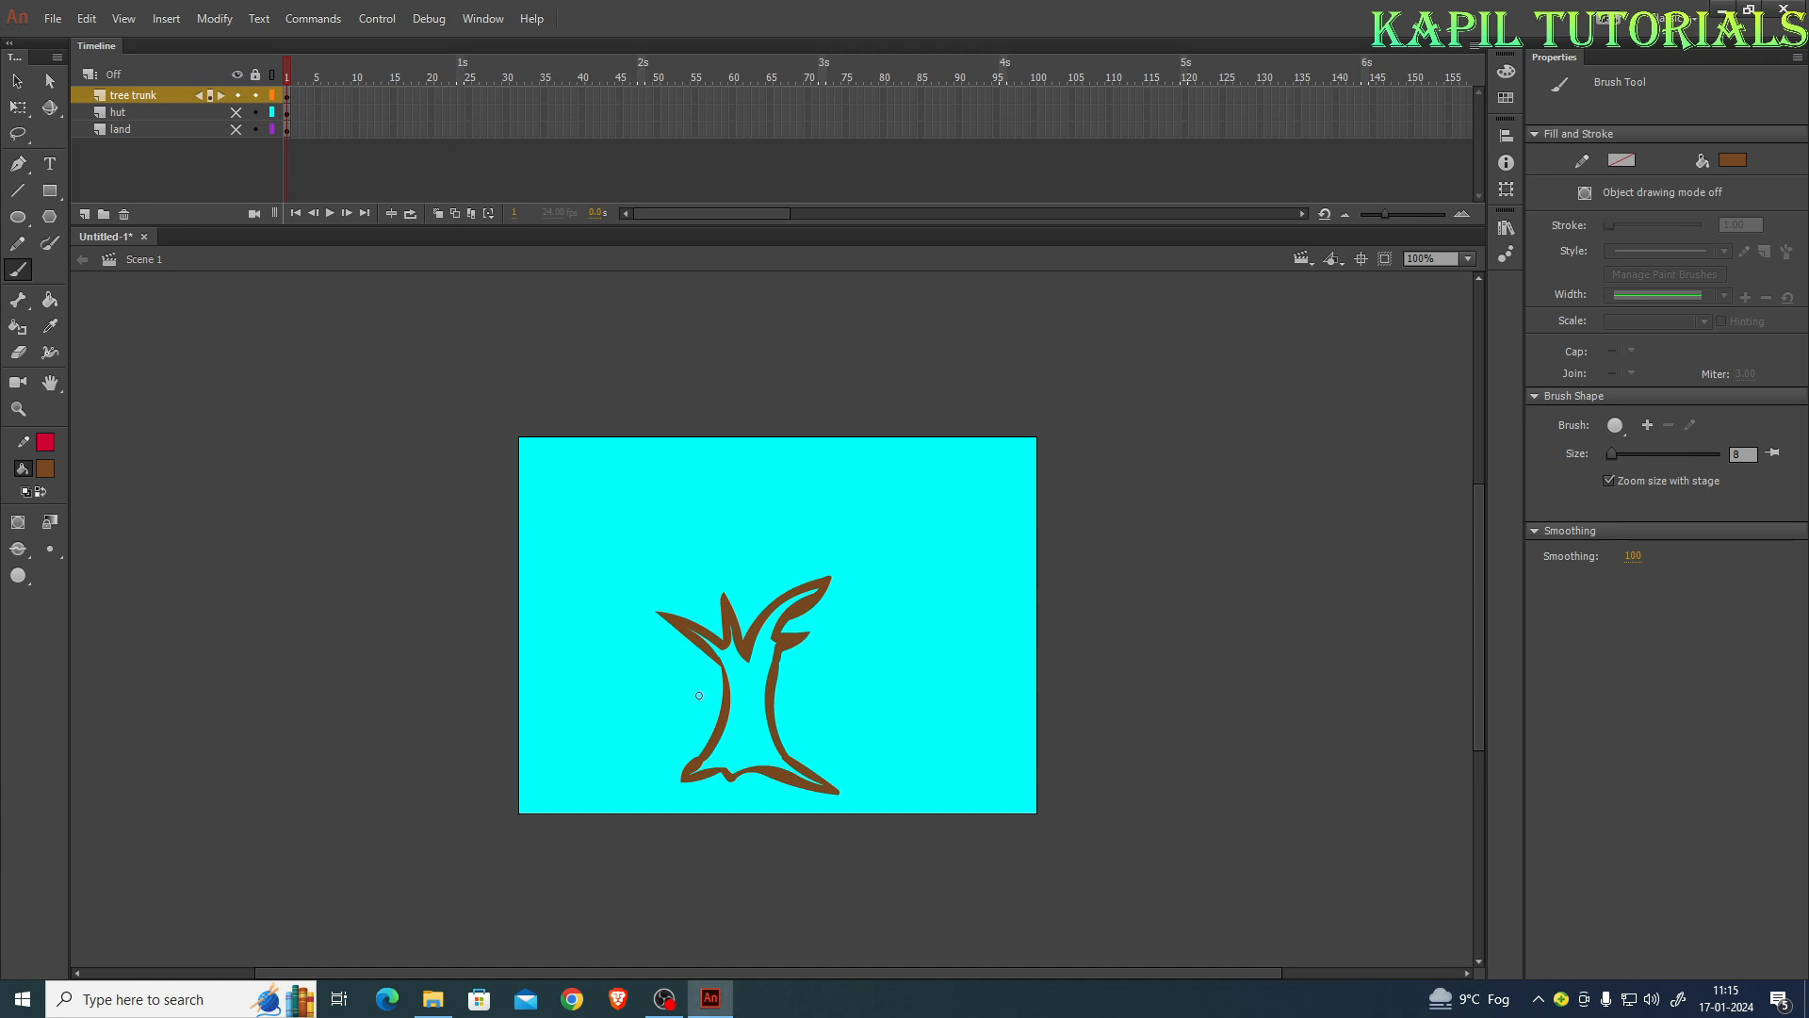
{"action": "left_click", "coordinate": [50, 299]}
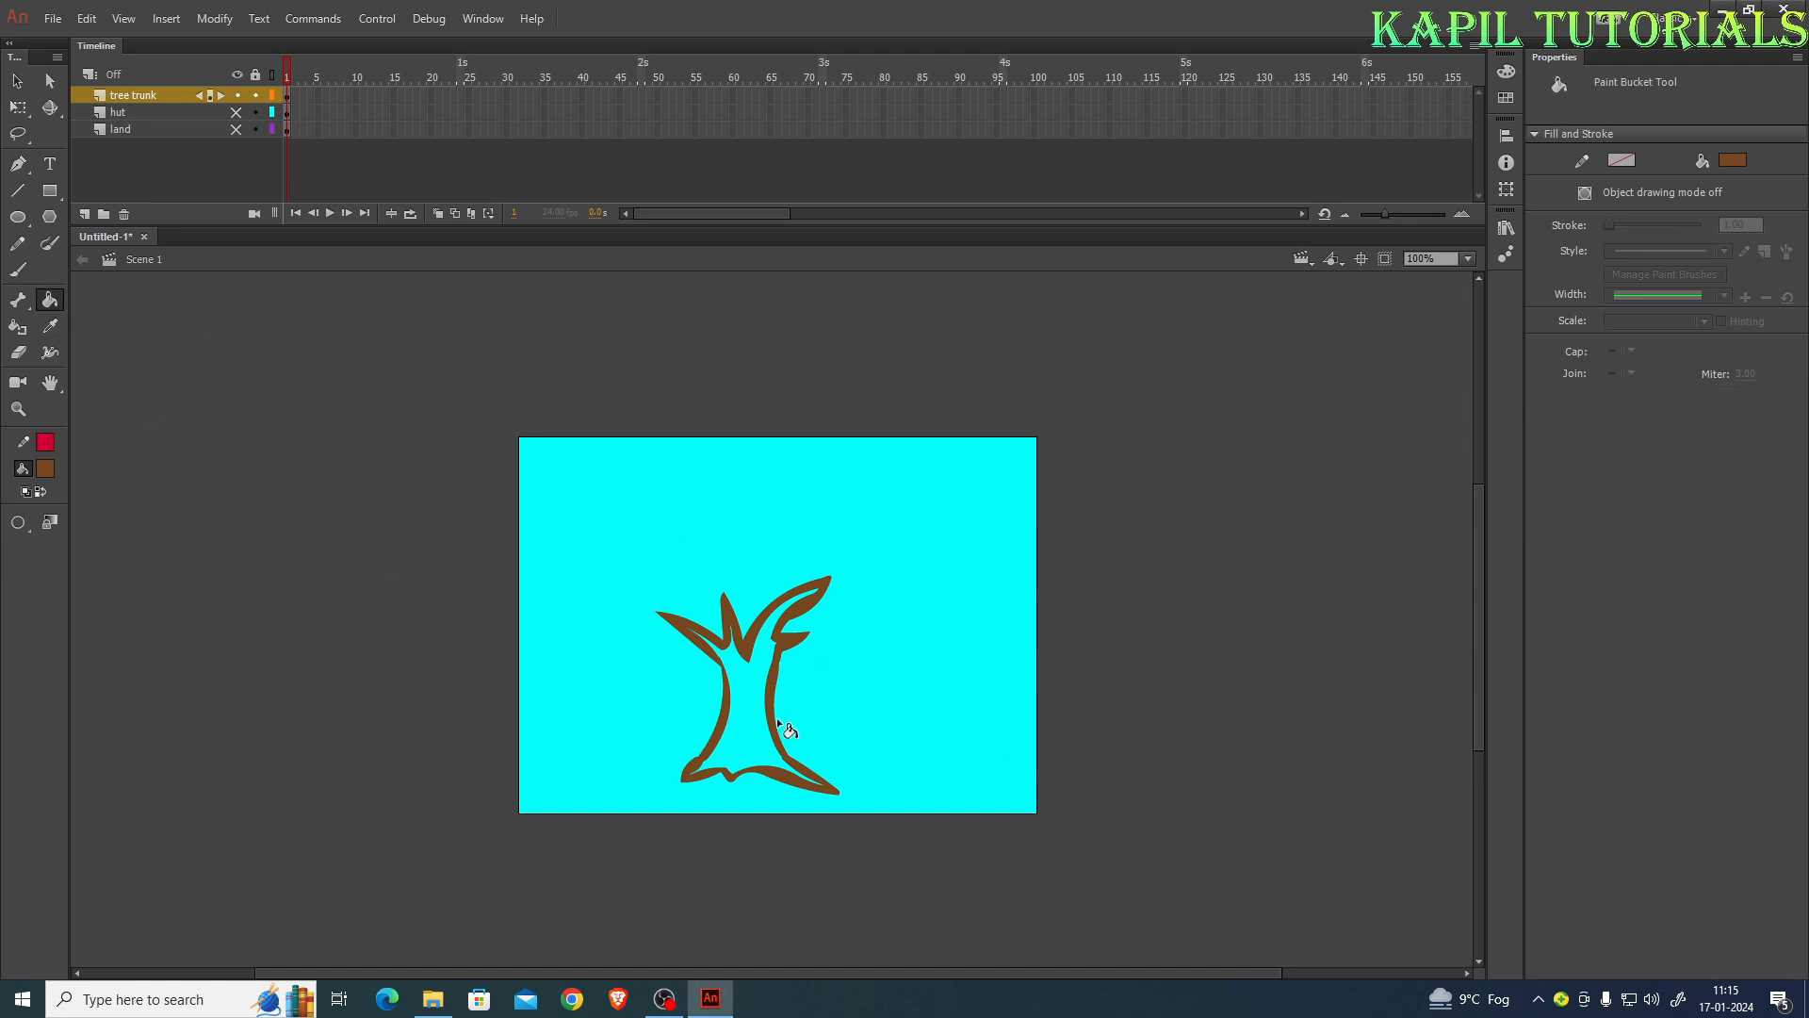
{"action": "left_click", "coordinate": [739, 721]}
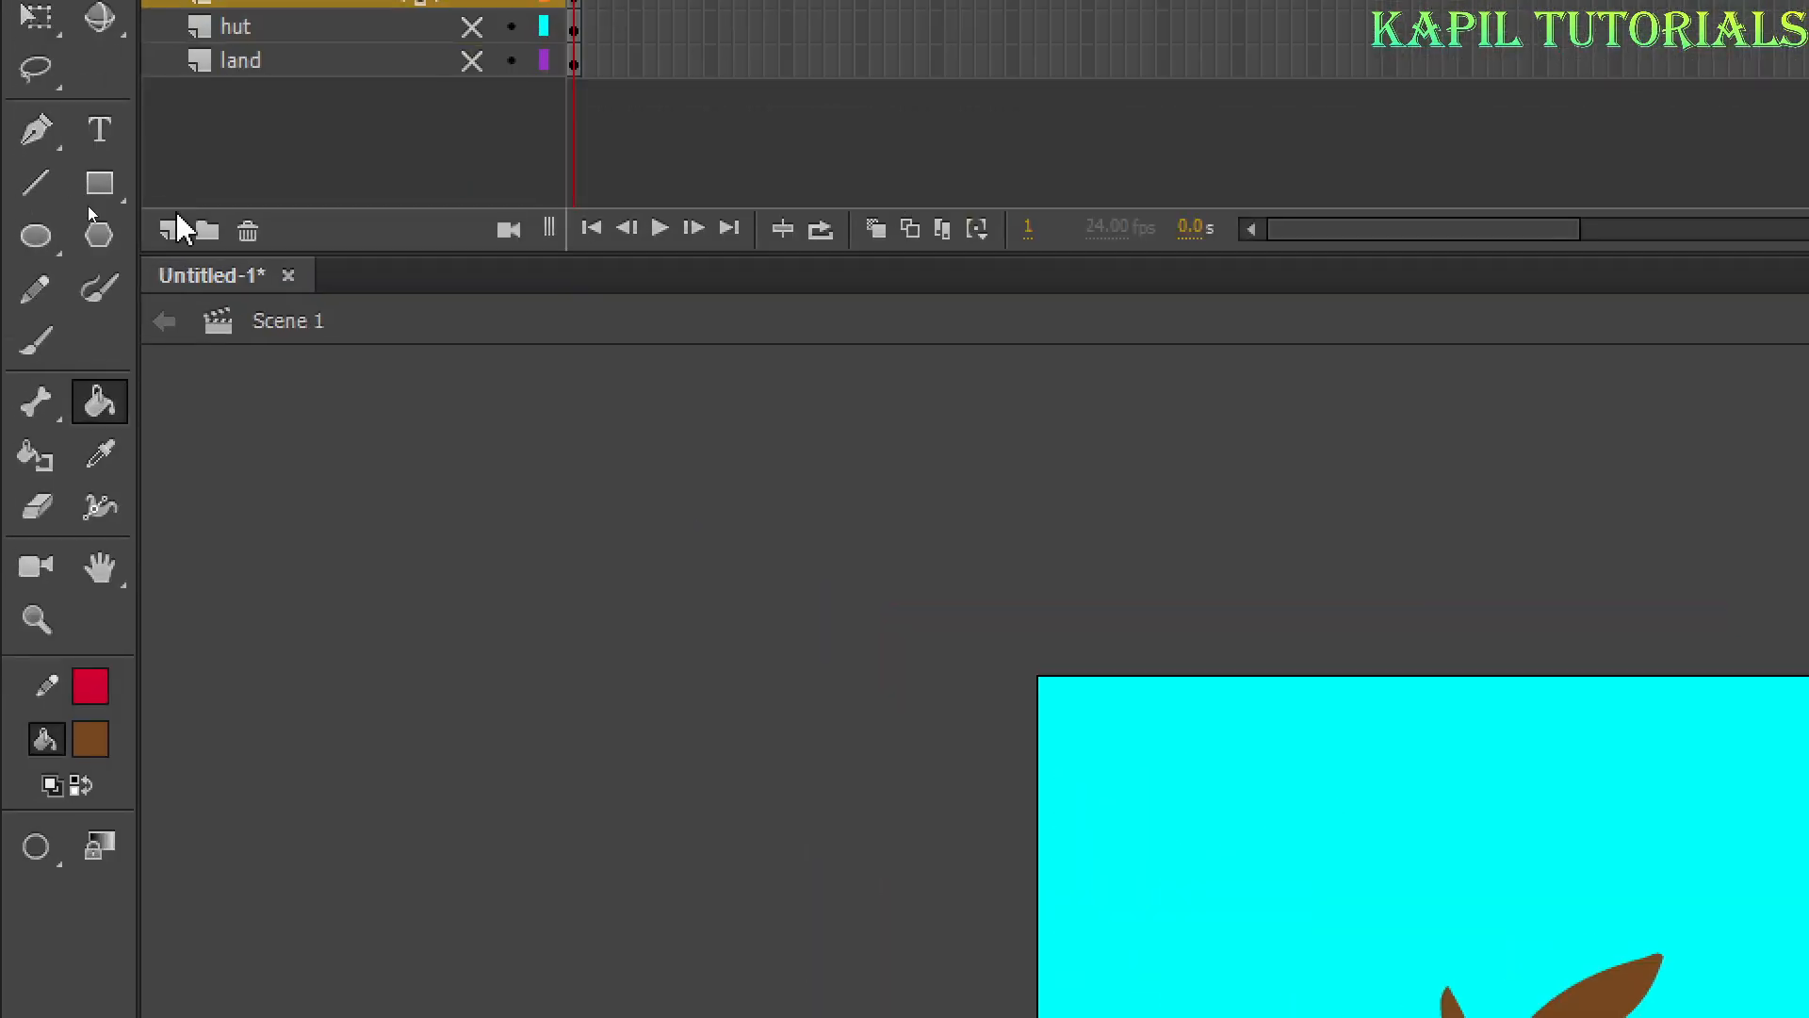
Add a new layer above the tree trunk layer and name it "leaves"
{"action": "left_click", "coordinate": [171, 232]}
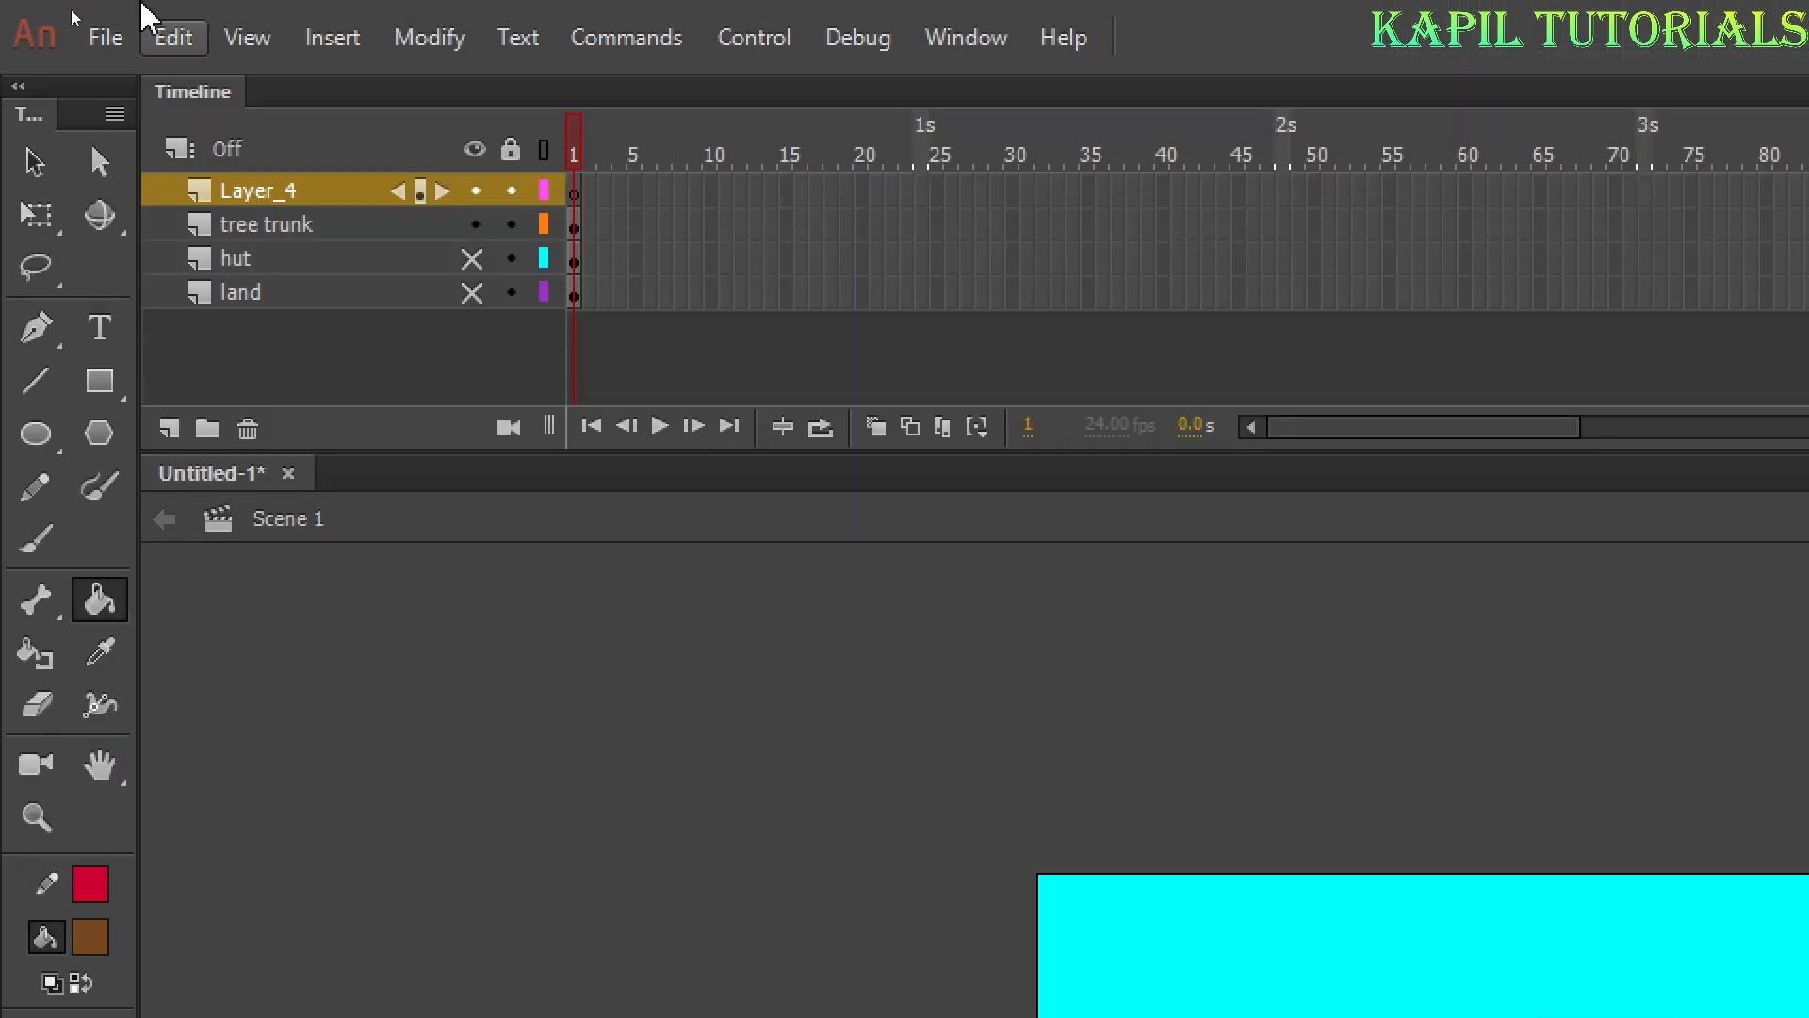
{"action": "double_click", "coordinate": [254, 190]}
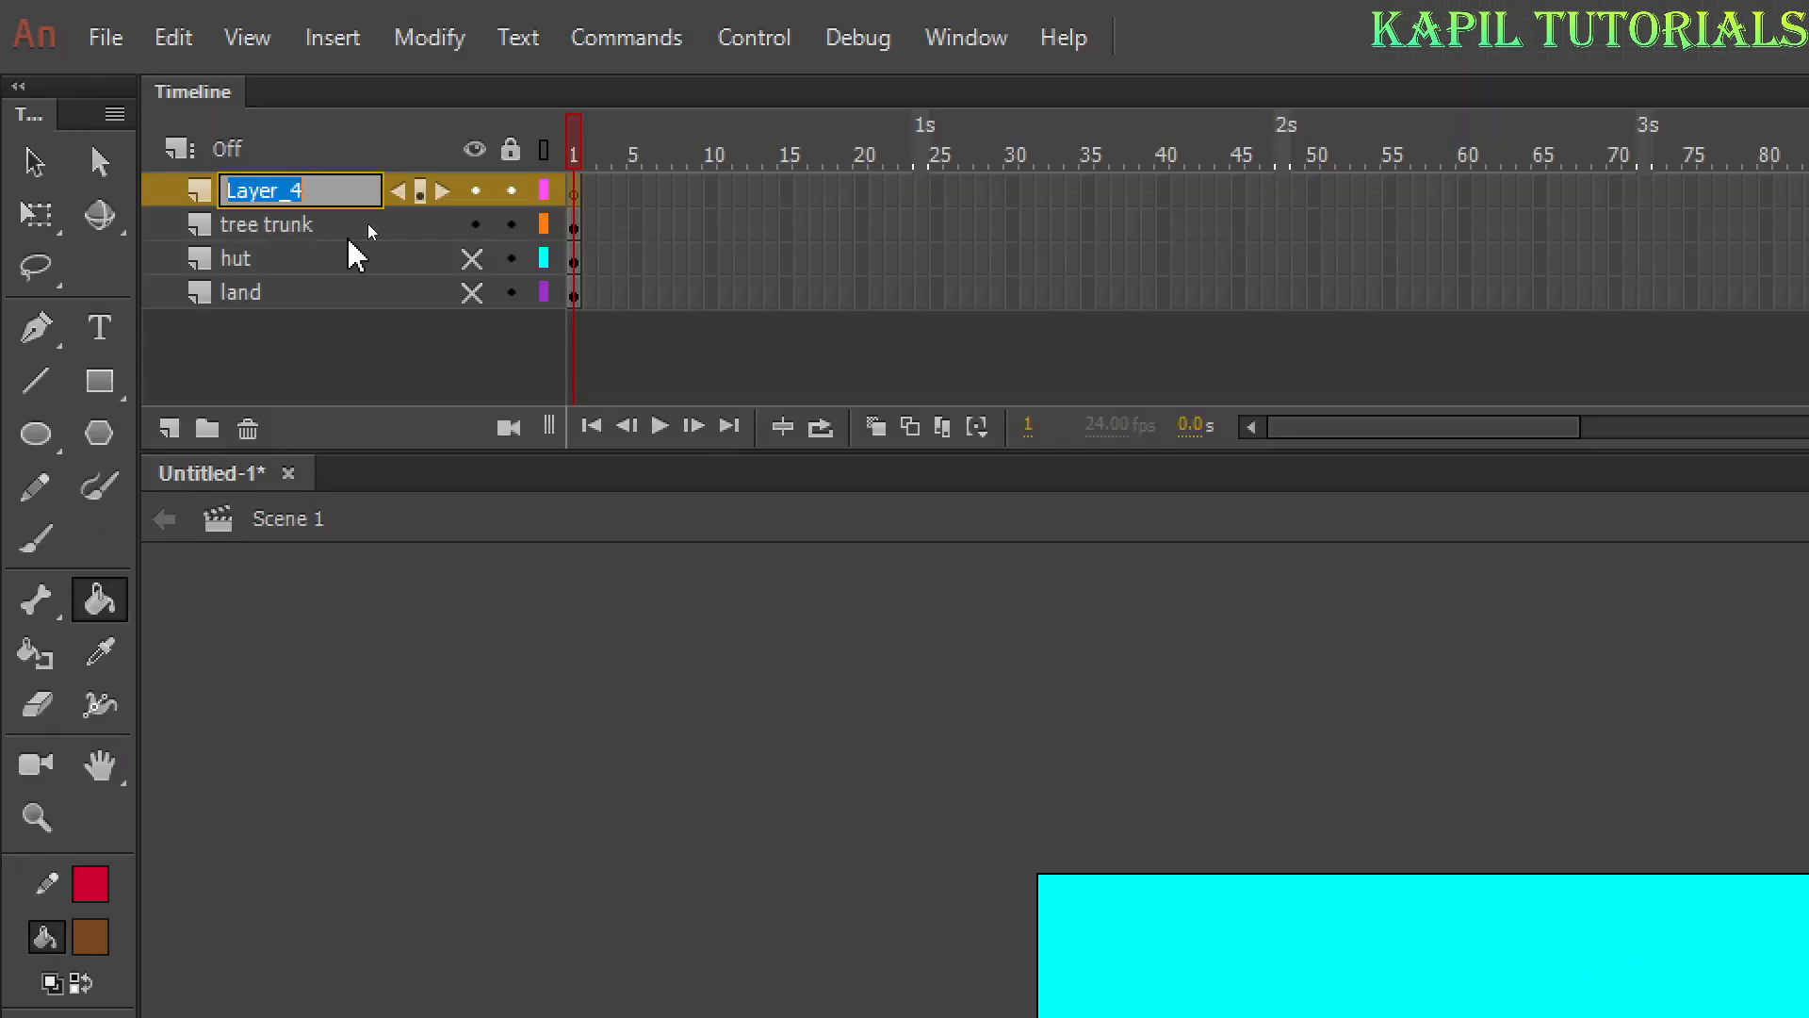
{"action": "type", "text": "leaves"}
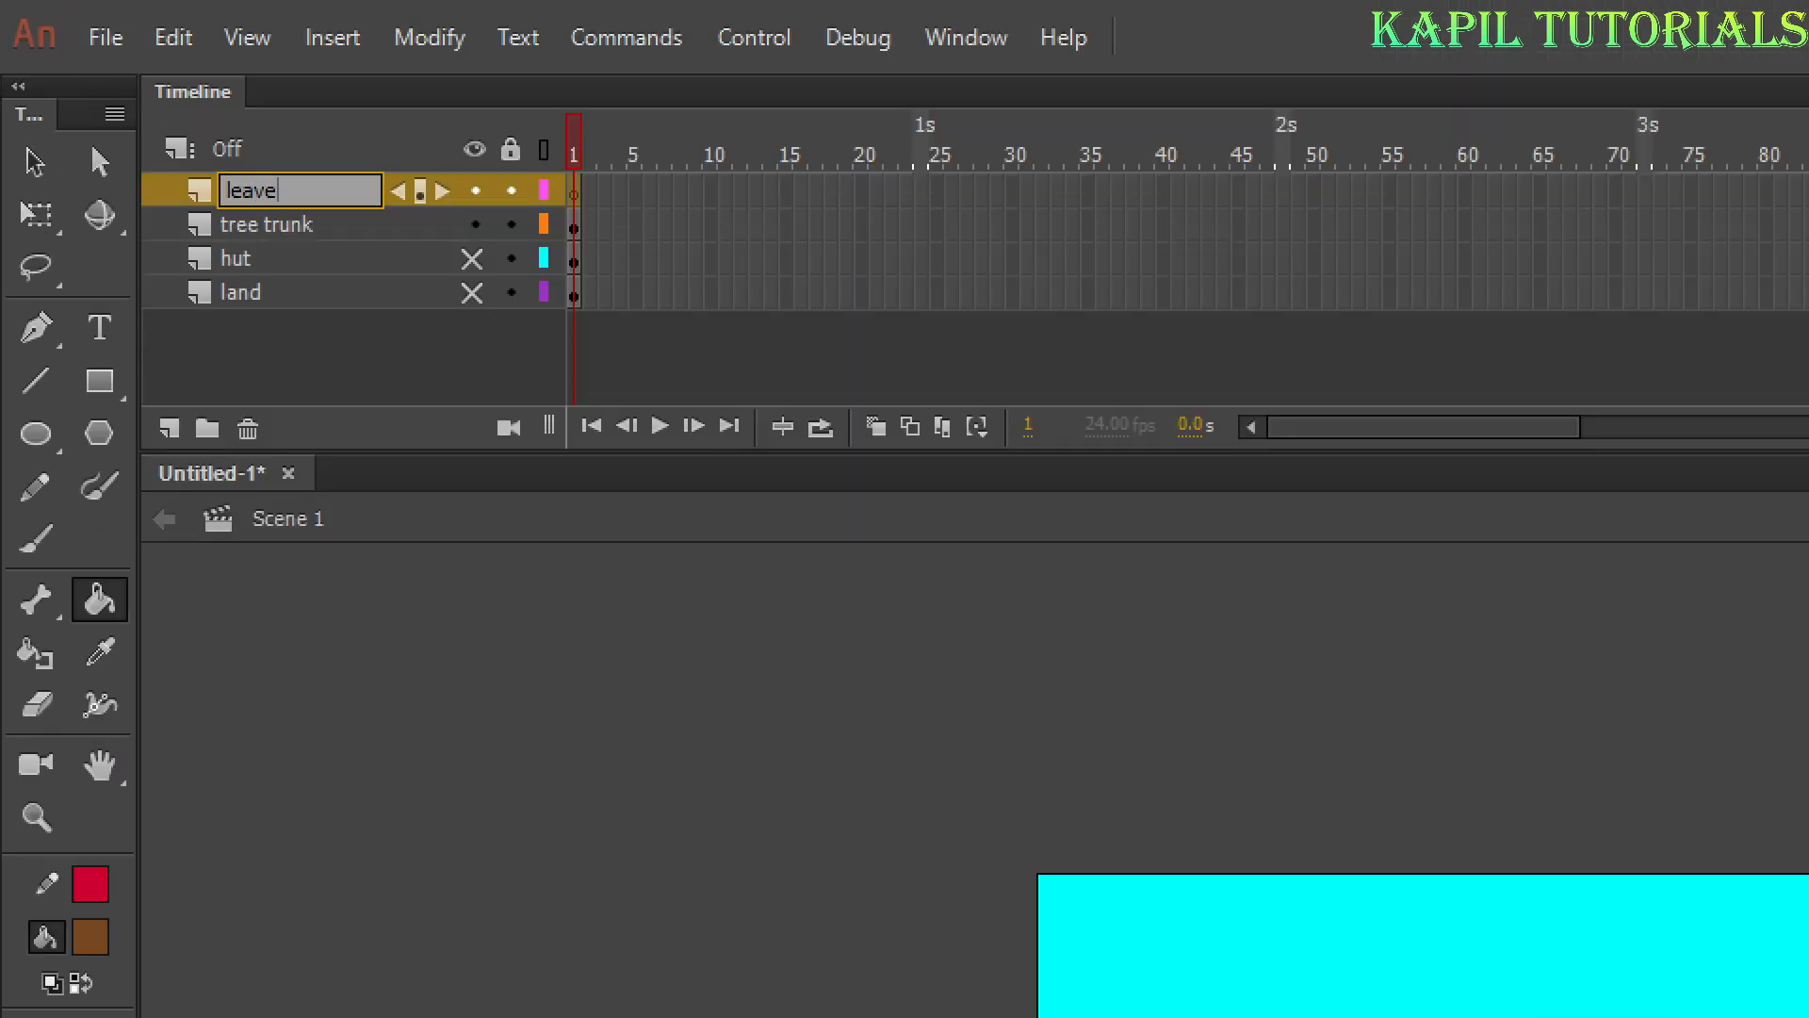
{"action": "key", "text": "Return"}
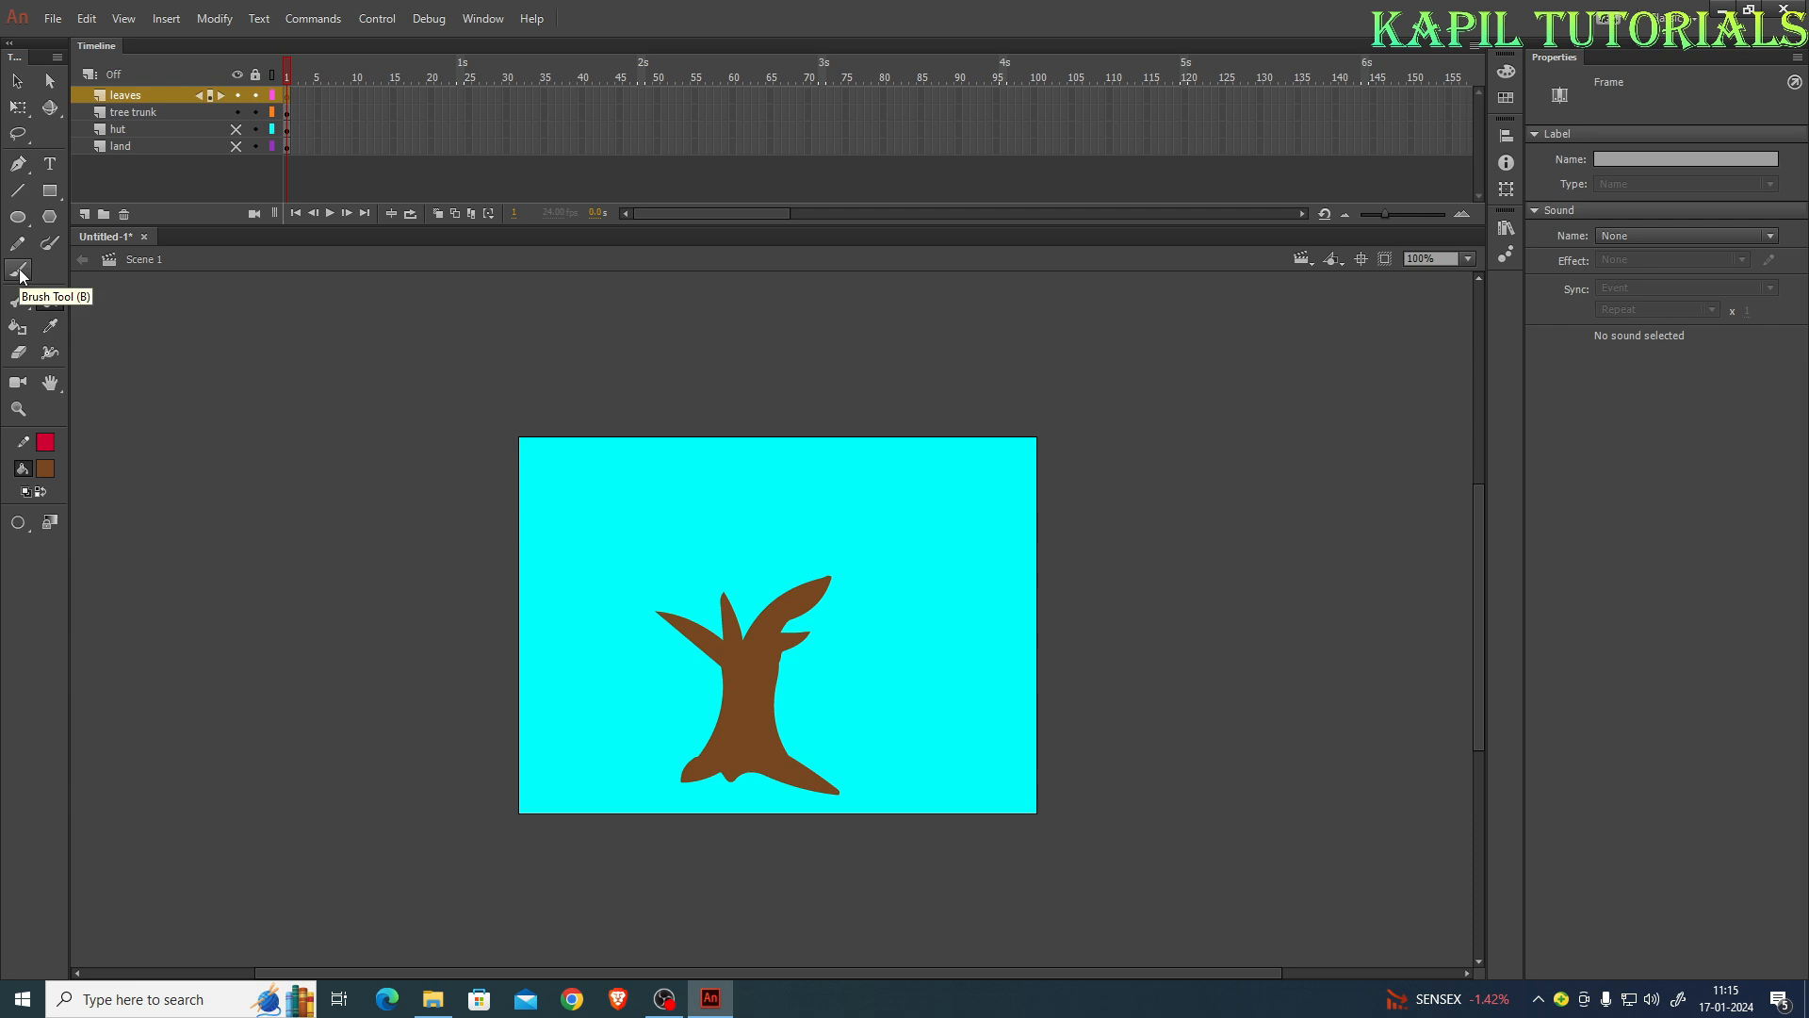
Brush closed, wavy outlines for three leaf clusters around the branches using the green radial gradient fill
{"action": "left_click", "coordinate": [17, 270]}
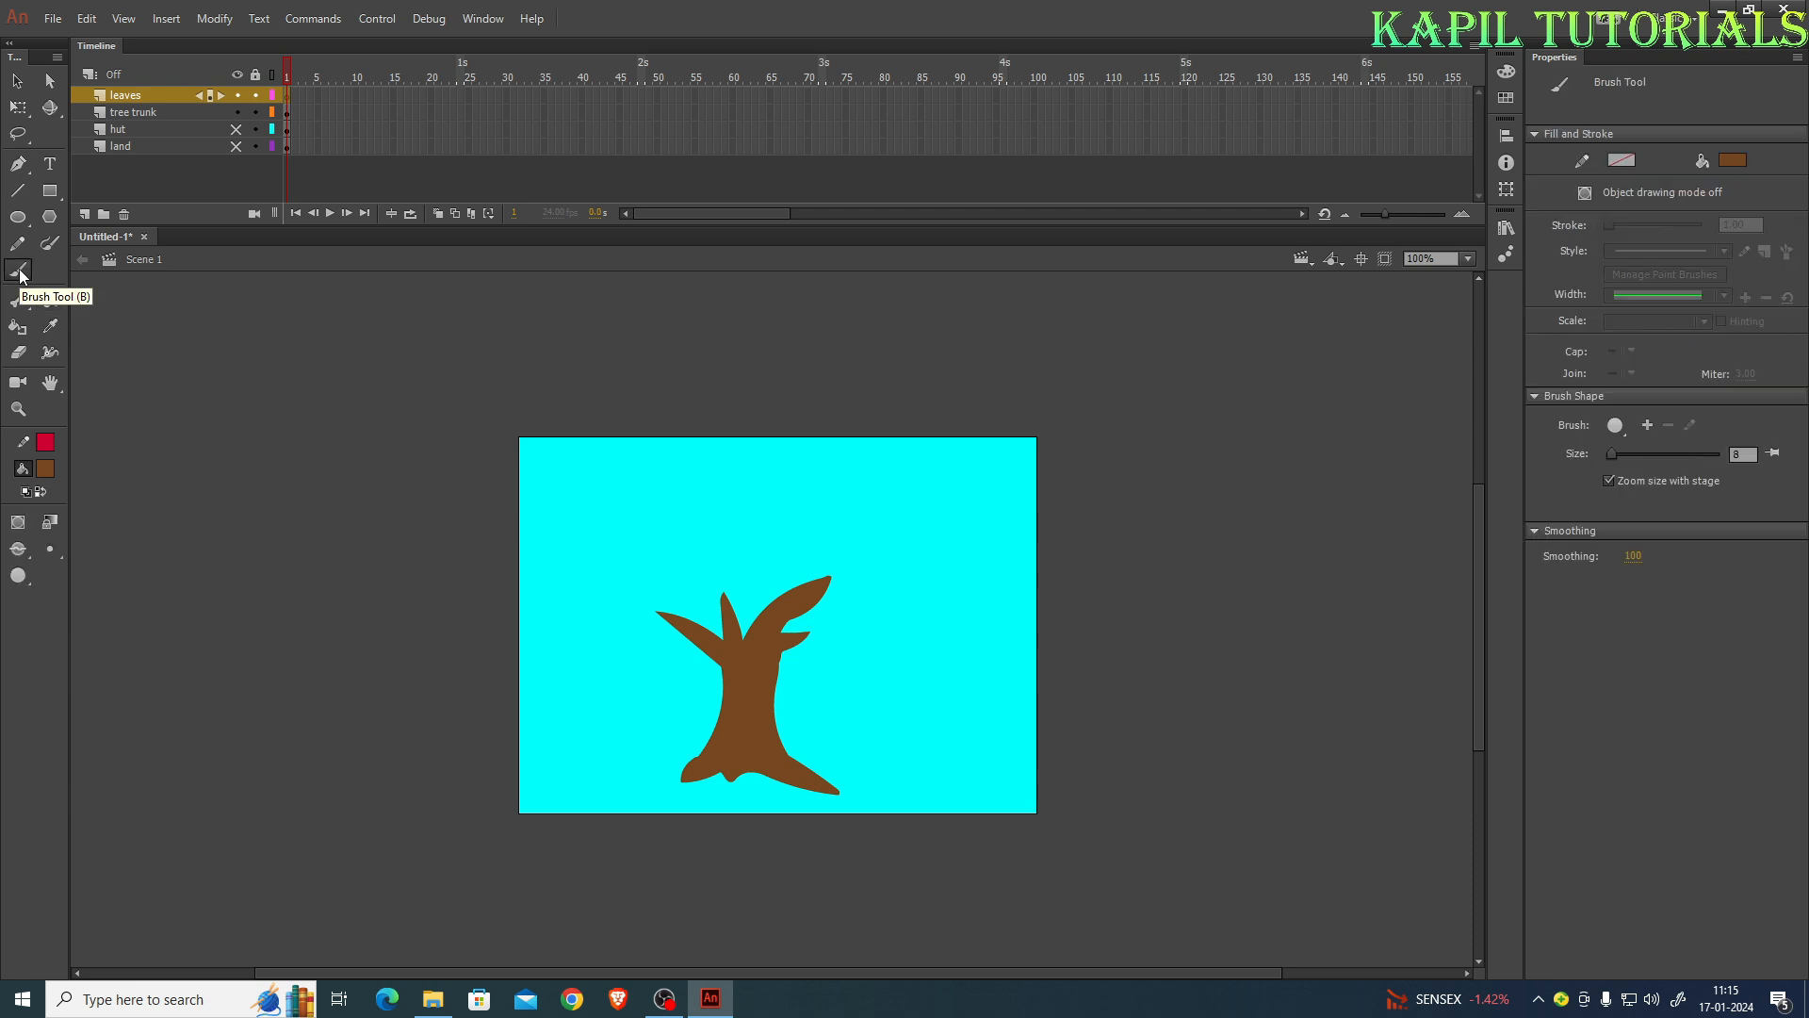
{"action": "left_click", "coordinate": [1732, 156]}
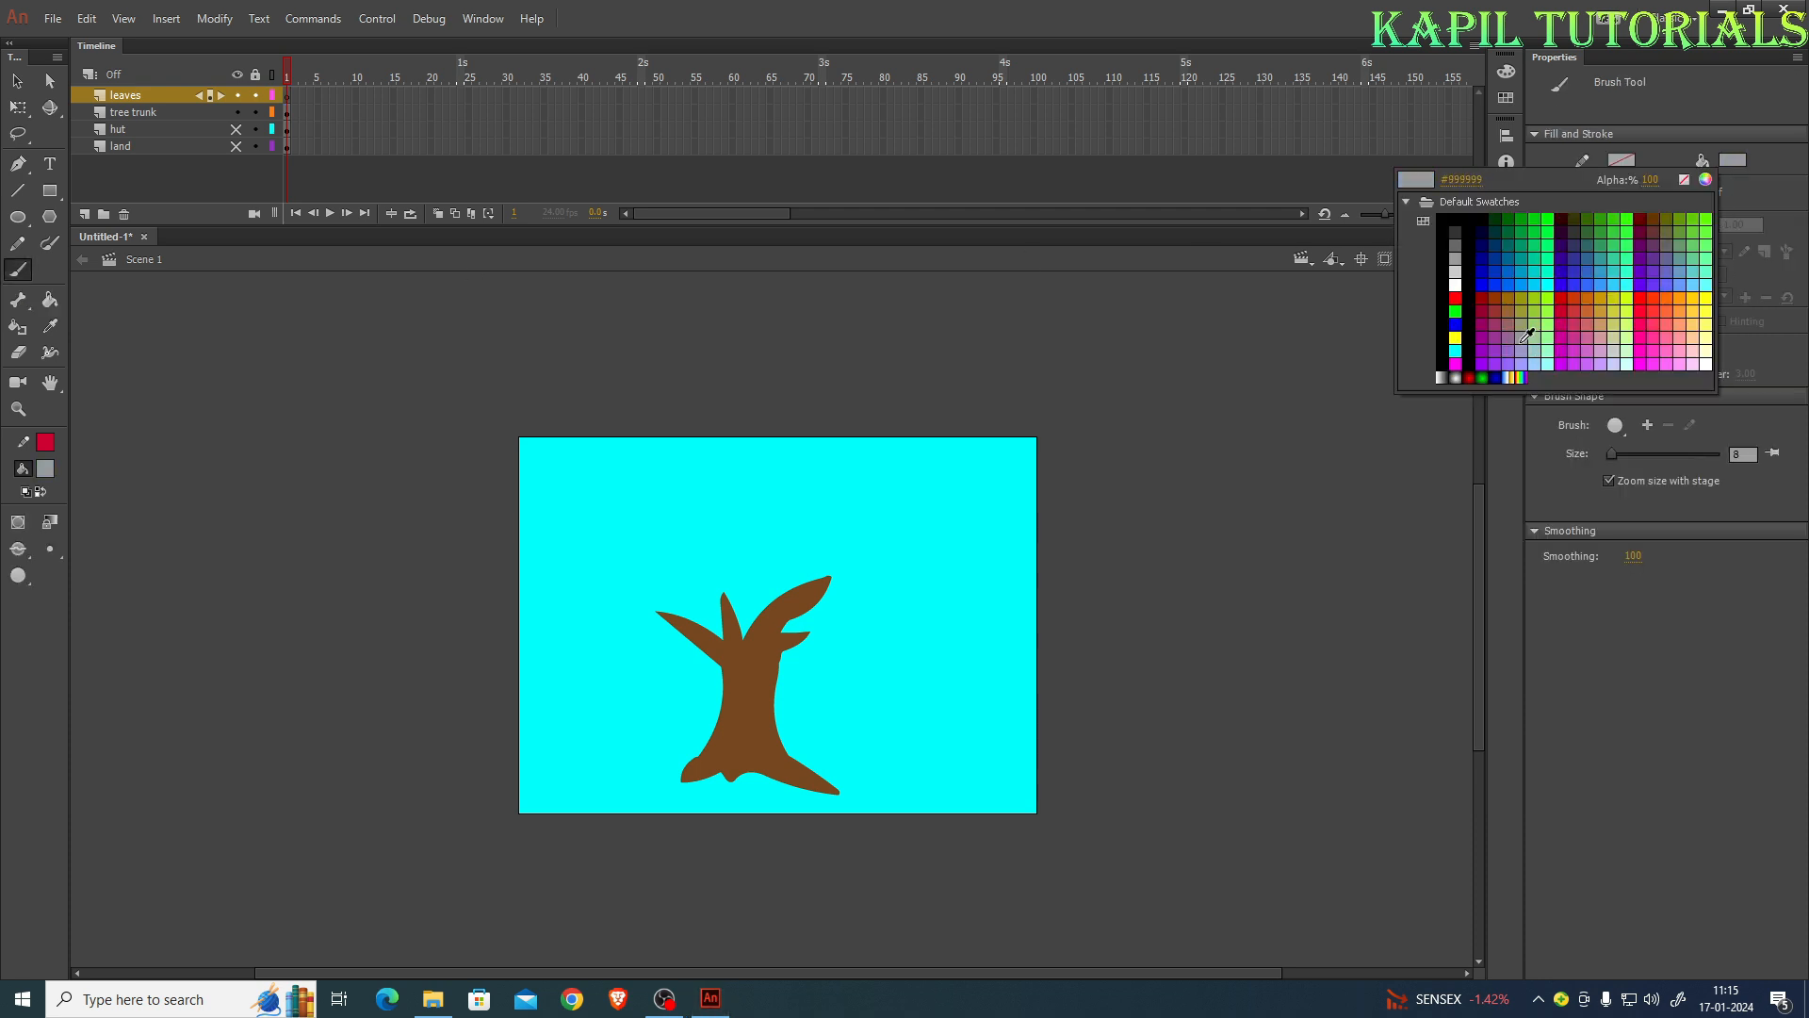
{"action": "left_click", "coordinate": [1483, 377]}
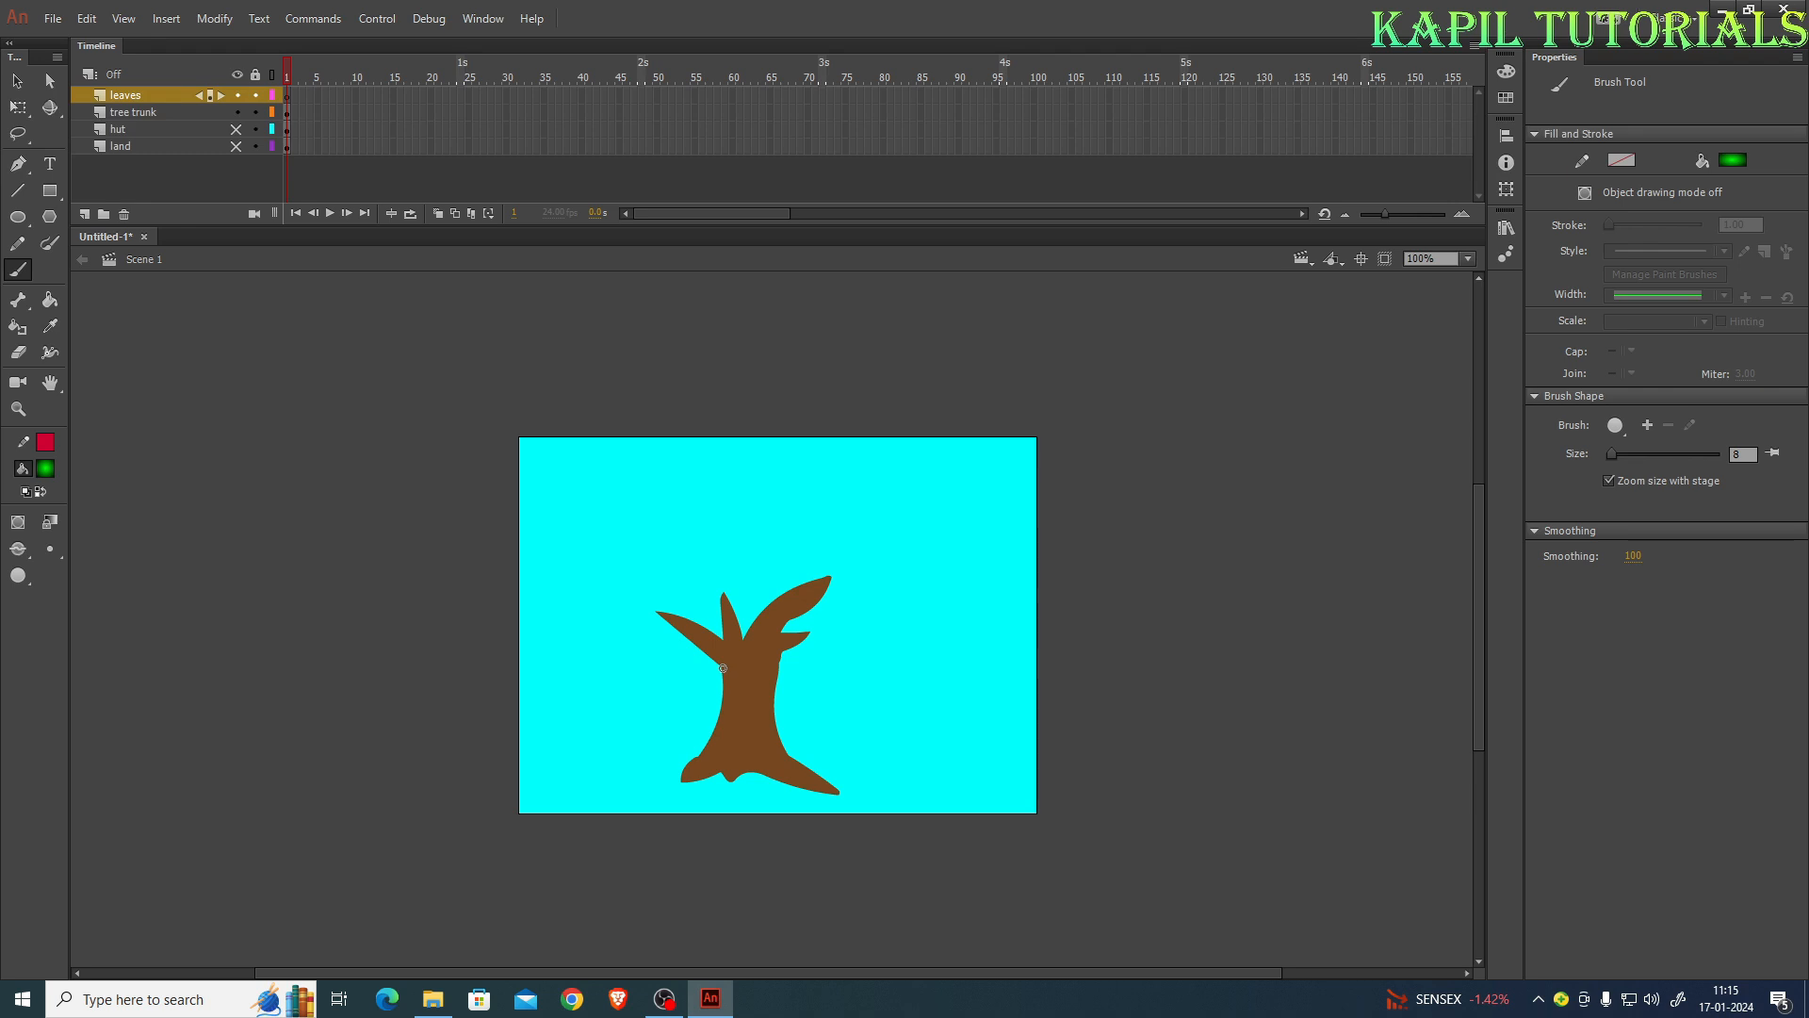
{"action": "mouse_move", "coordinate": [723, 668]}
{"action": "left_mouse_down"}
{"action": "mouse_move", "coordinate": [650, 659]}
{"action": "mouse_move", "coordinate": [610, 589]}
{"action": "mouse_move", "coordinate": [636, 566]}
{"action": "mouse_move", "coordinate": [690, 593]}
{"action": "mouse_move", "coordinate": [718, 557]}
{"action": "mouse_move", "coordinate": [750, 572]}
{"action": "left_mouse_up"}
{"action": "mouse_move", "coordinate": [771, 560]}
{"action": "left_mouse_down"}
{"action": "mouse_move", "coordinate": [806, 517]}
{"action": "mouse_move", "coordinate": [871, 518]}
{"action": "mouse_move", "coordinate": [825, 673]}
{"action": "mouse_move", "coordinate": [787, 630]}
{"action": "mouse_move", "coordinate": [829, 620]}
{"action": "left_mouse_up"}
{"action": "mouse_move", "coordinate": [720, 666]}
{"action": "left_mouse_down"}
{"action": "mouse_move", "coordinate": [740, 626]}
{"action": "mouse_move", "coordinate": [719, 572]}
{"action": "mouse_move", "coordinate": [793, 619]}
{"action": "left_mouse_up"}
Fill the three outlined leaf clusters with the green radial gradient using the Paint Bucket
{"action": "left_click", "coordinate": [50, 299]}
{"action": "left_click", "coordinate": [640, 601]}
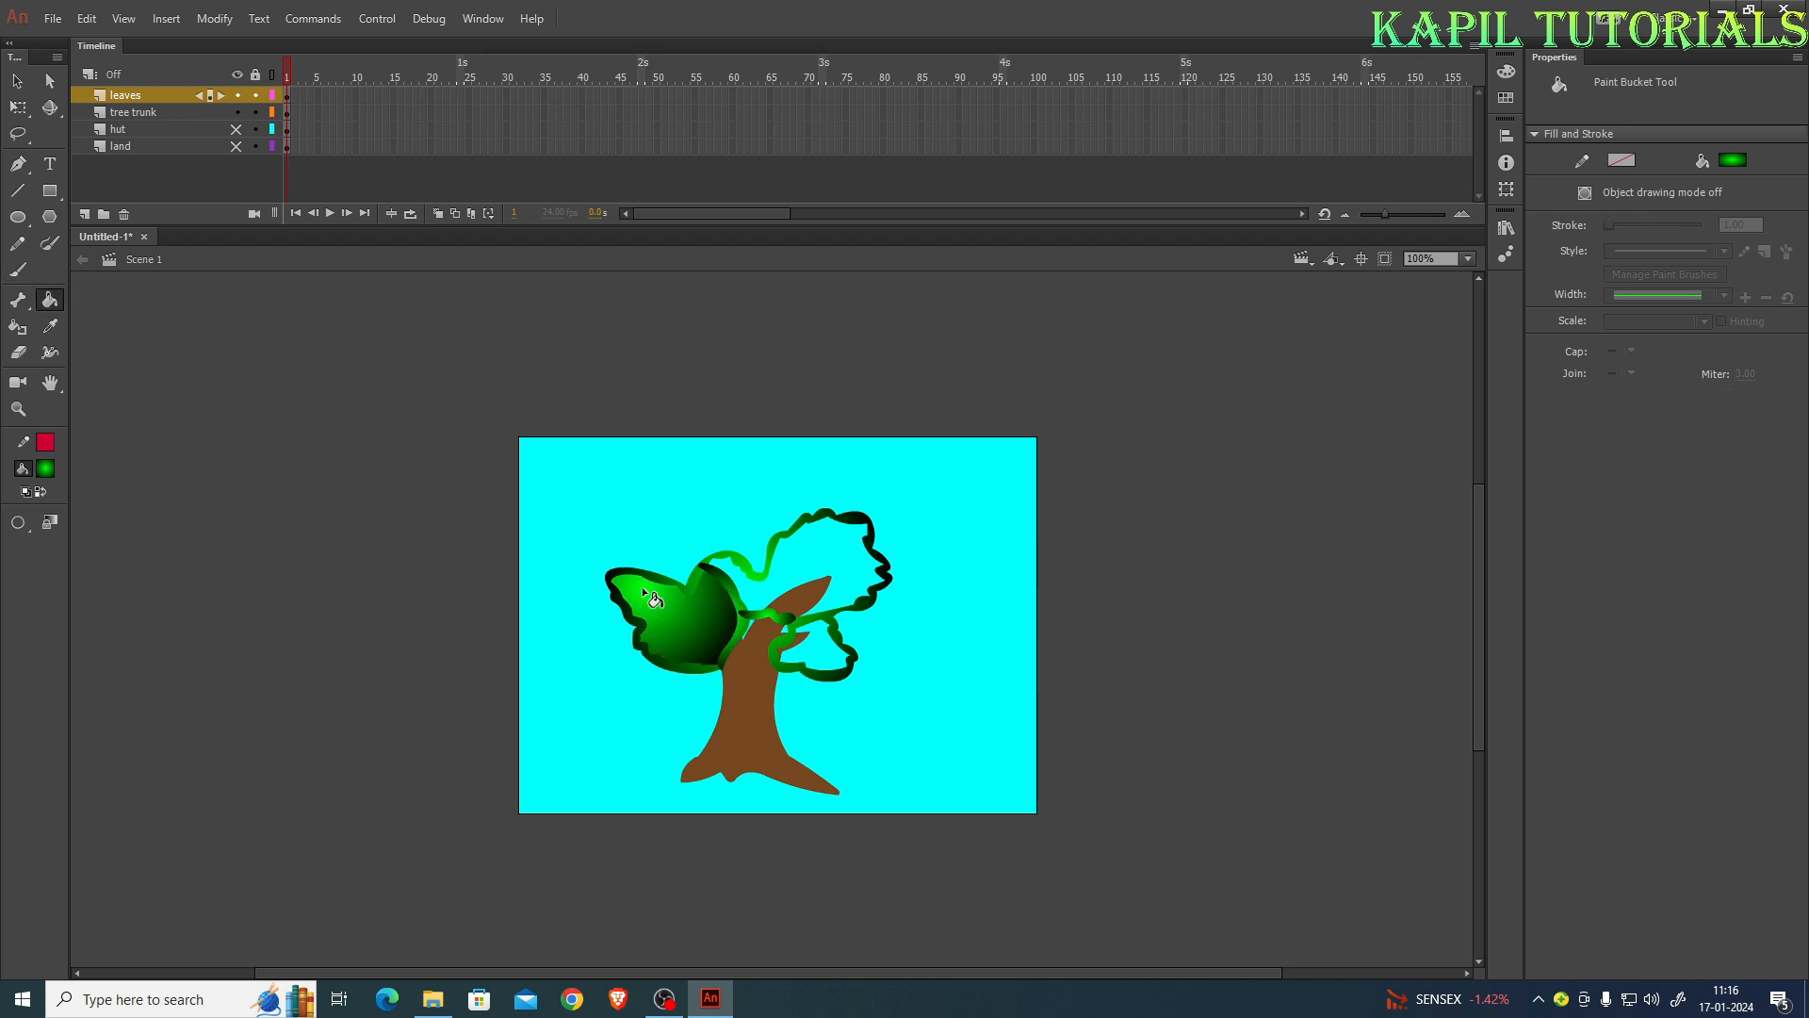
{"action": "left_click", "coordinate": [800, 554]}
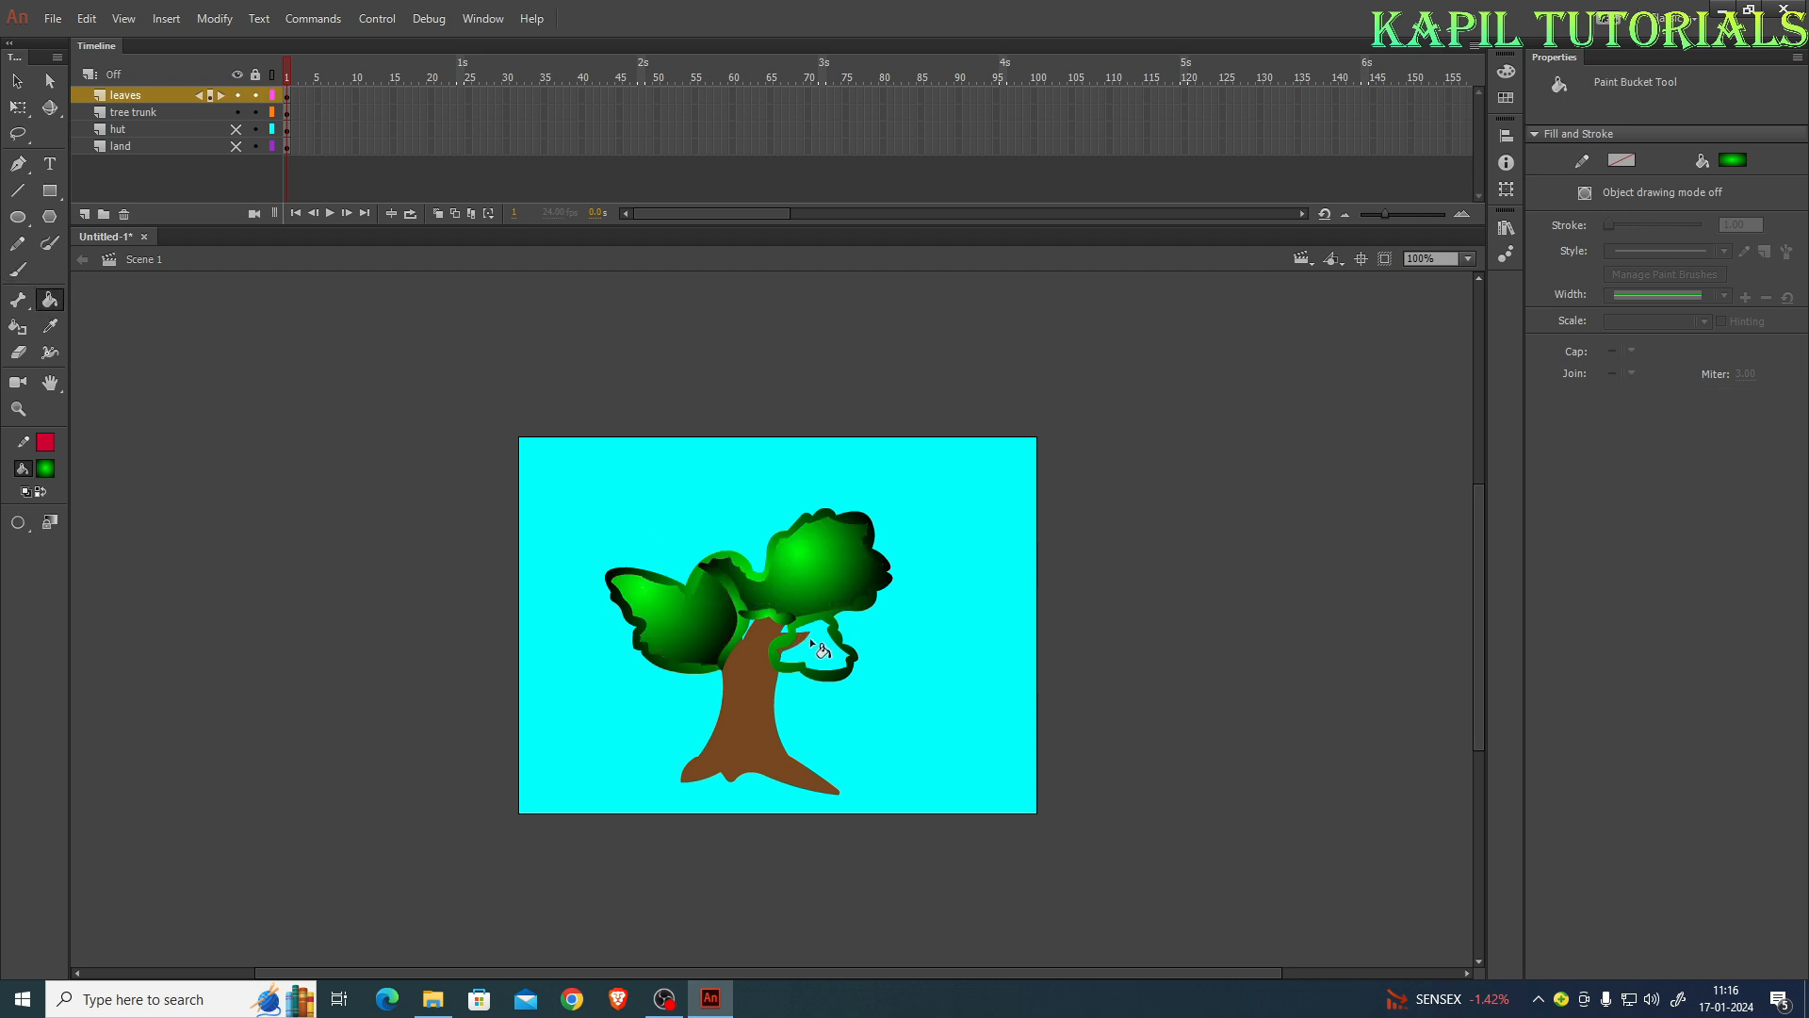
{"action": "left_click", "coordinate": [812, 642]}
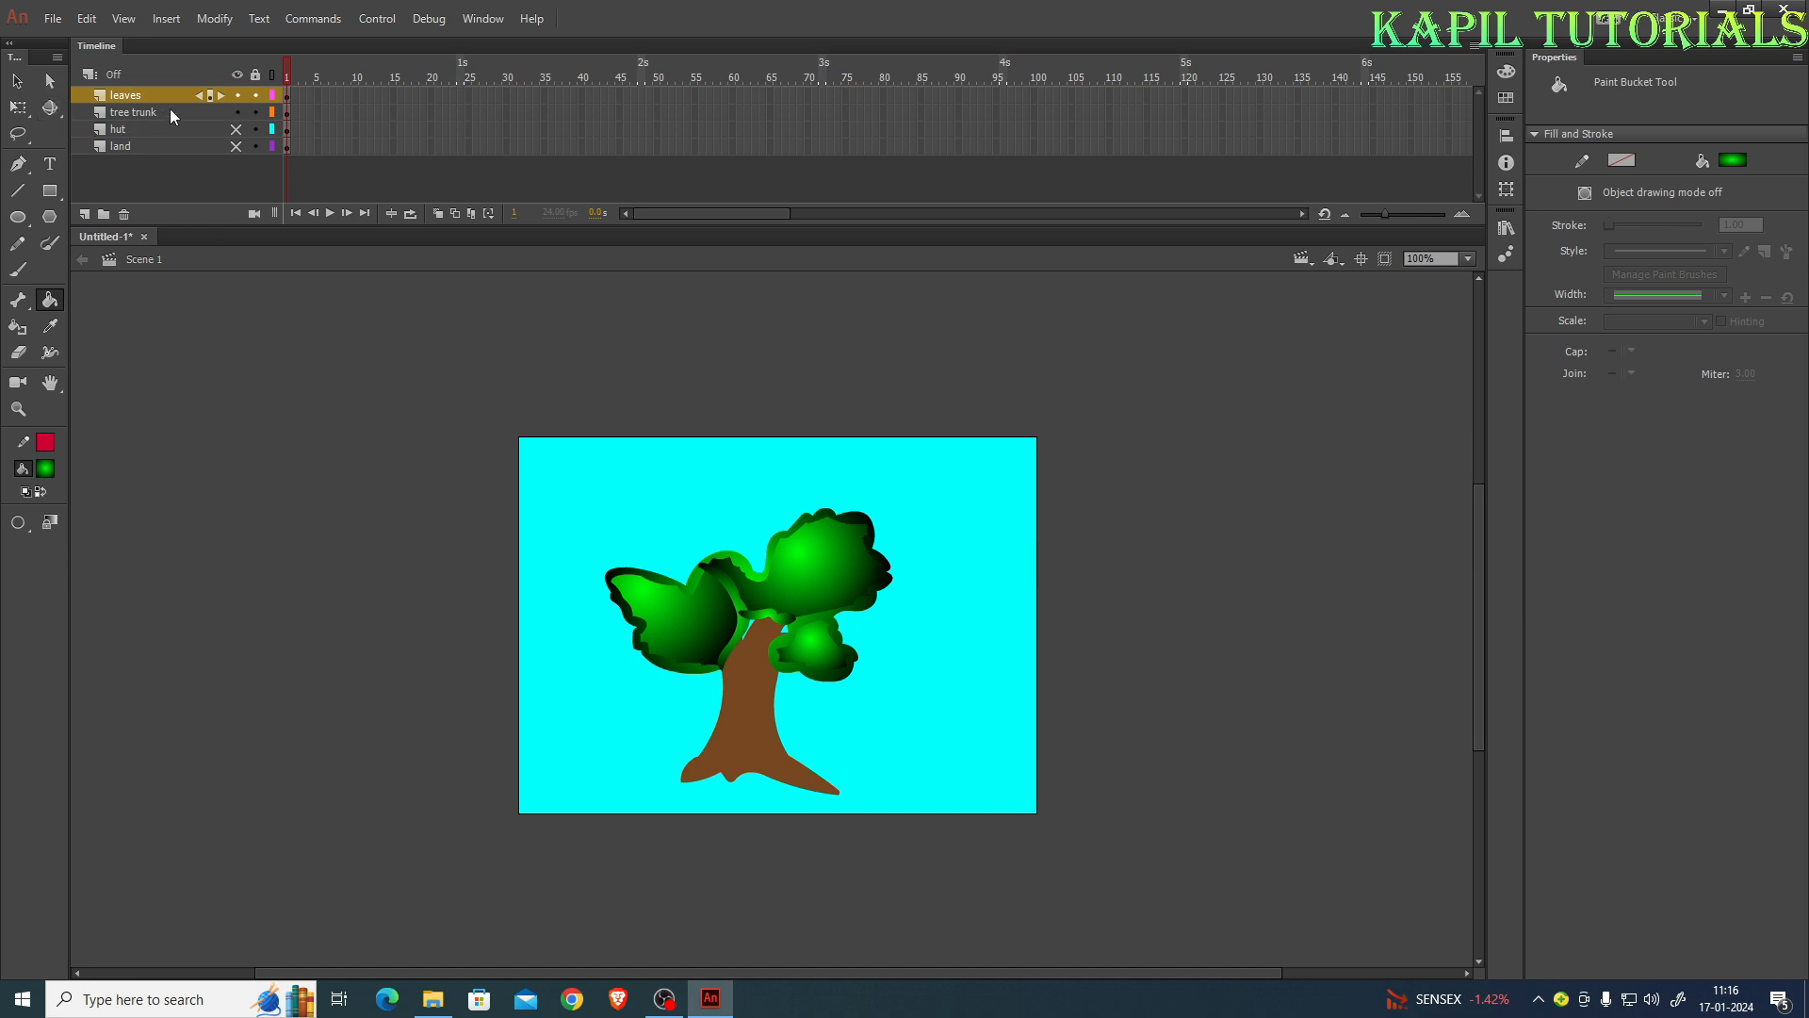
Try moving only the largest leaf cluster's fill off its outline, undo the move, and select the other two clusters' fills individually
{"action": "left_click", "coordinate": [15, 82]}
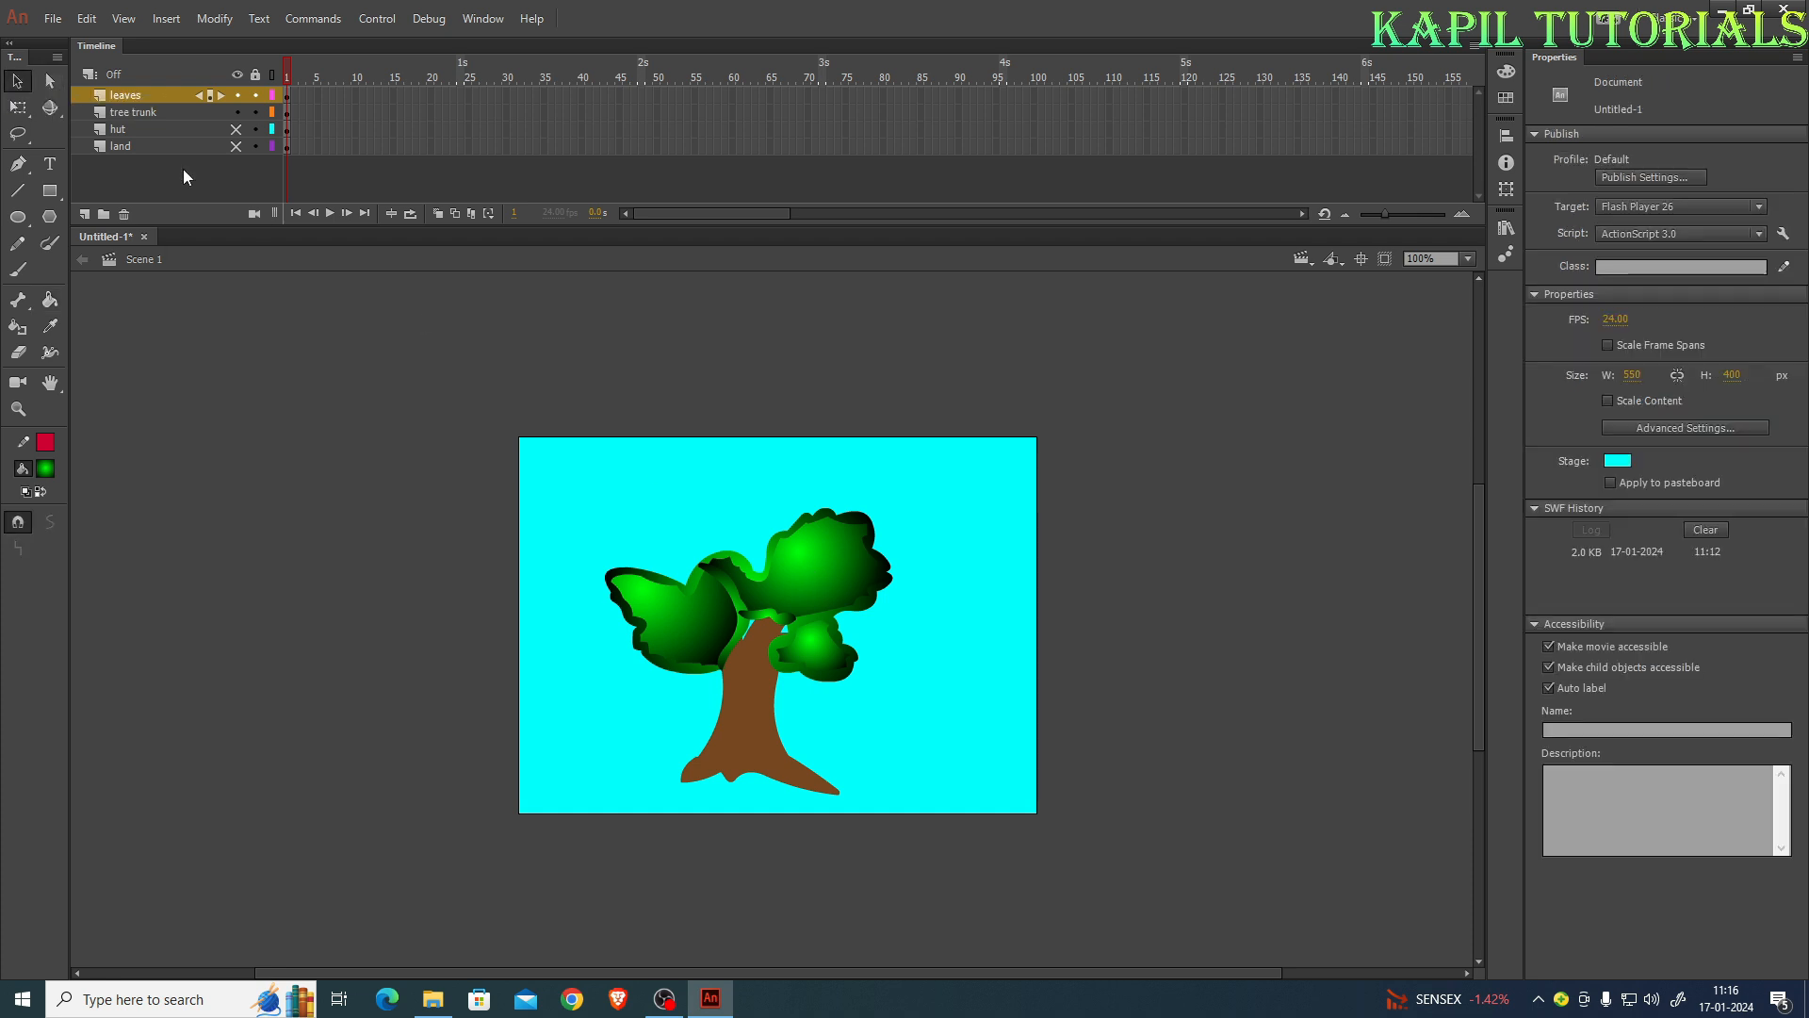
{"action": "left_click_drag", "start_coordinate": [832, 591], "coordinate": [963, 556]}
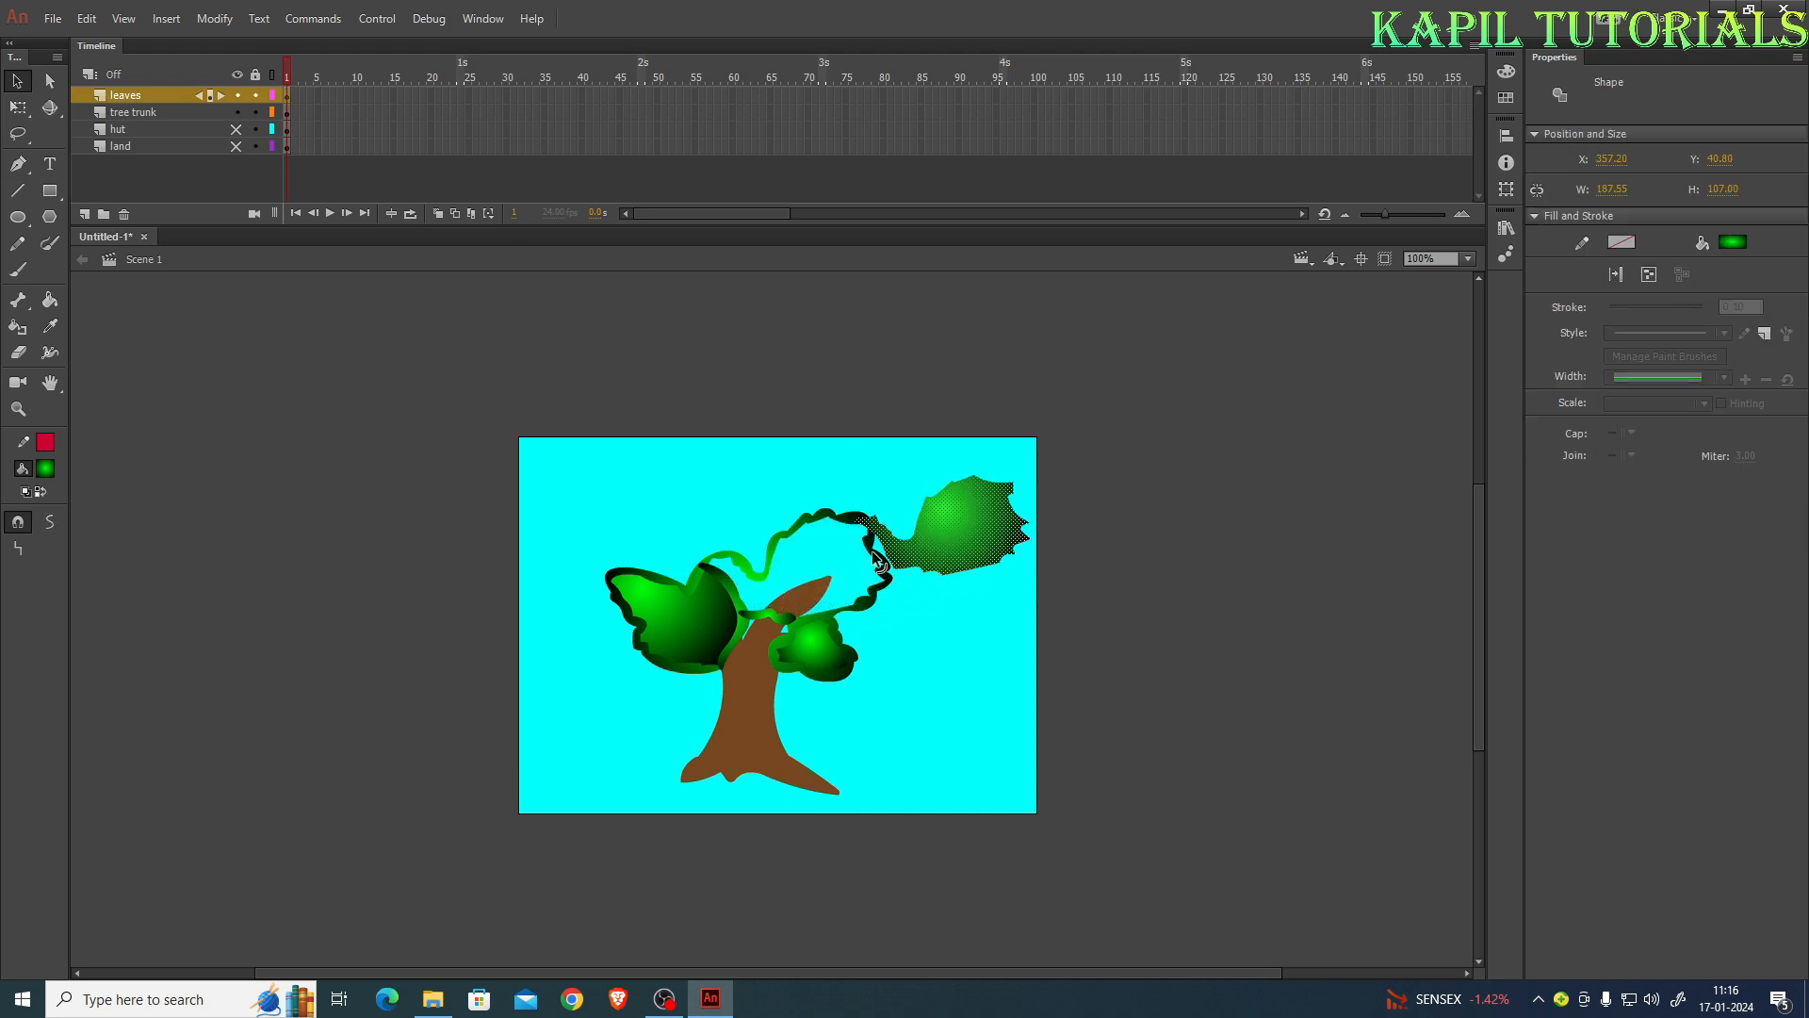
{"action": "key", "text": "ctrl+z"}
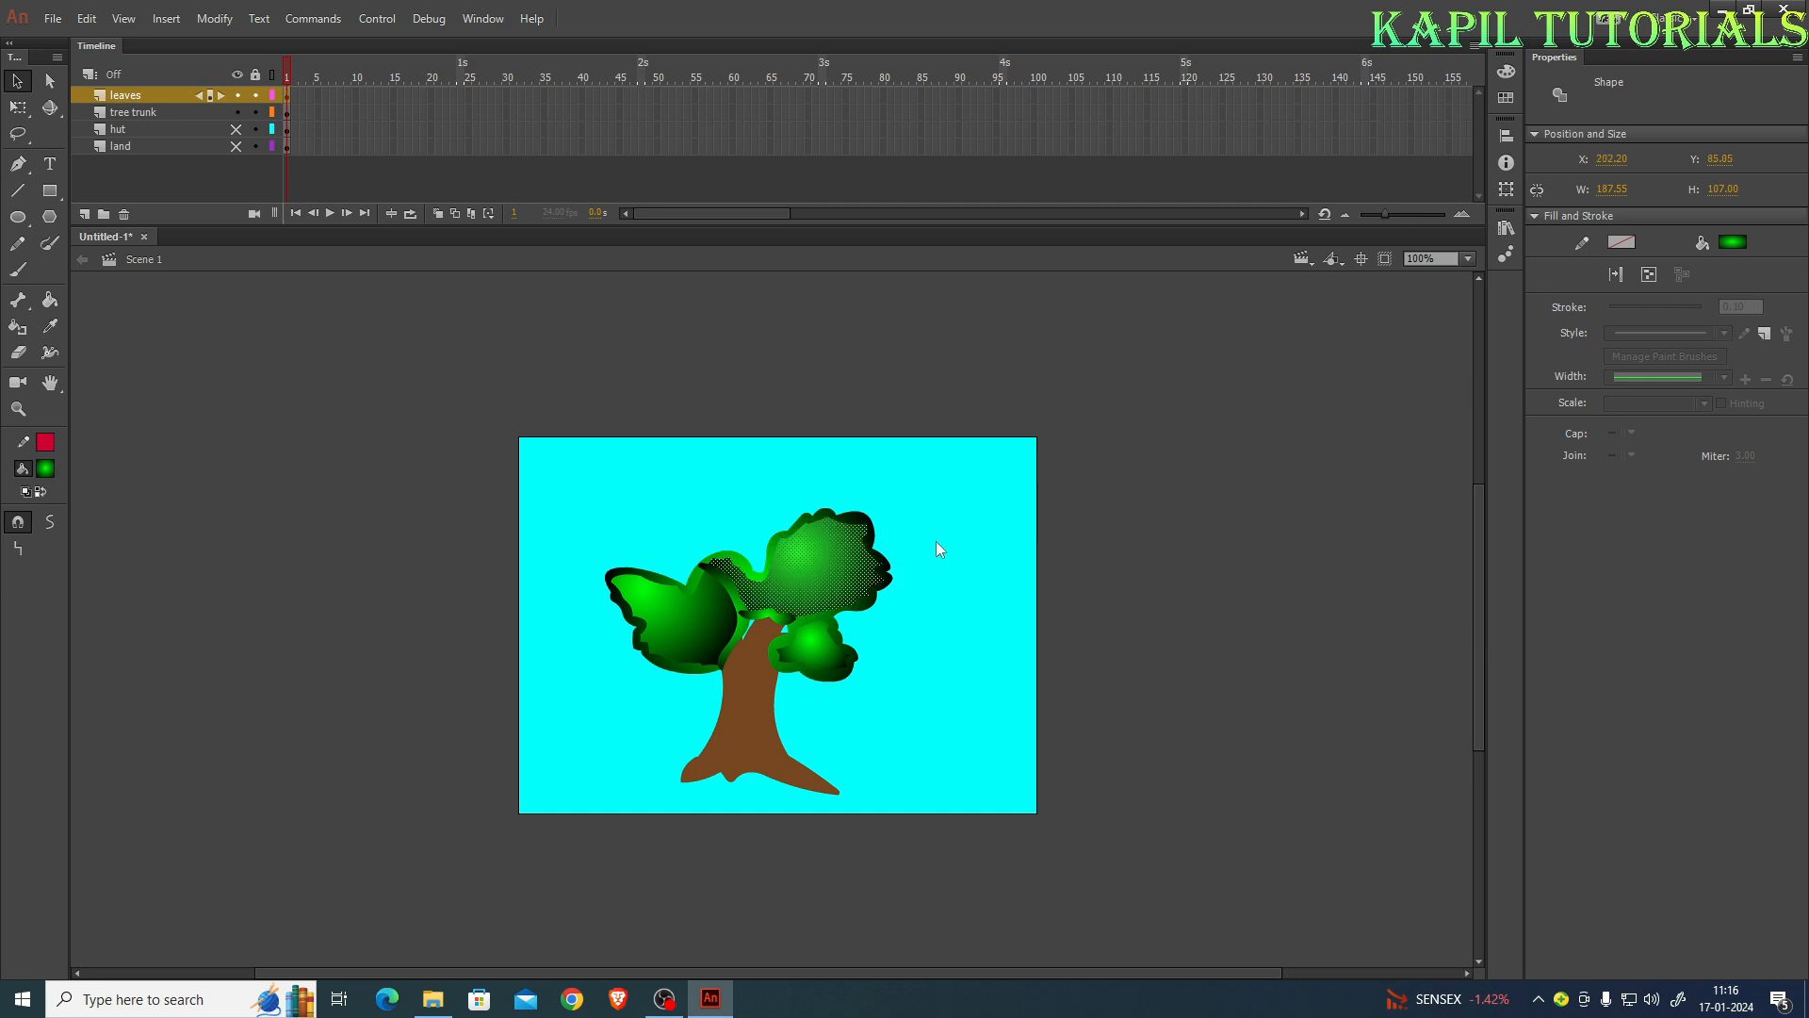
{"action": "left_click", "coordinate": [687, 637]}
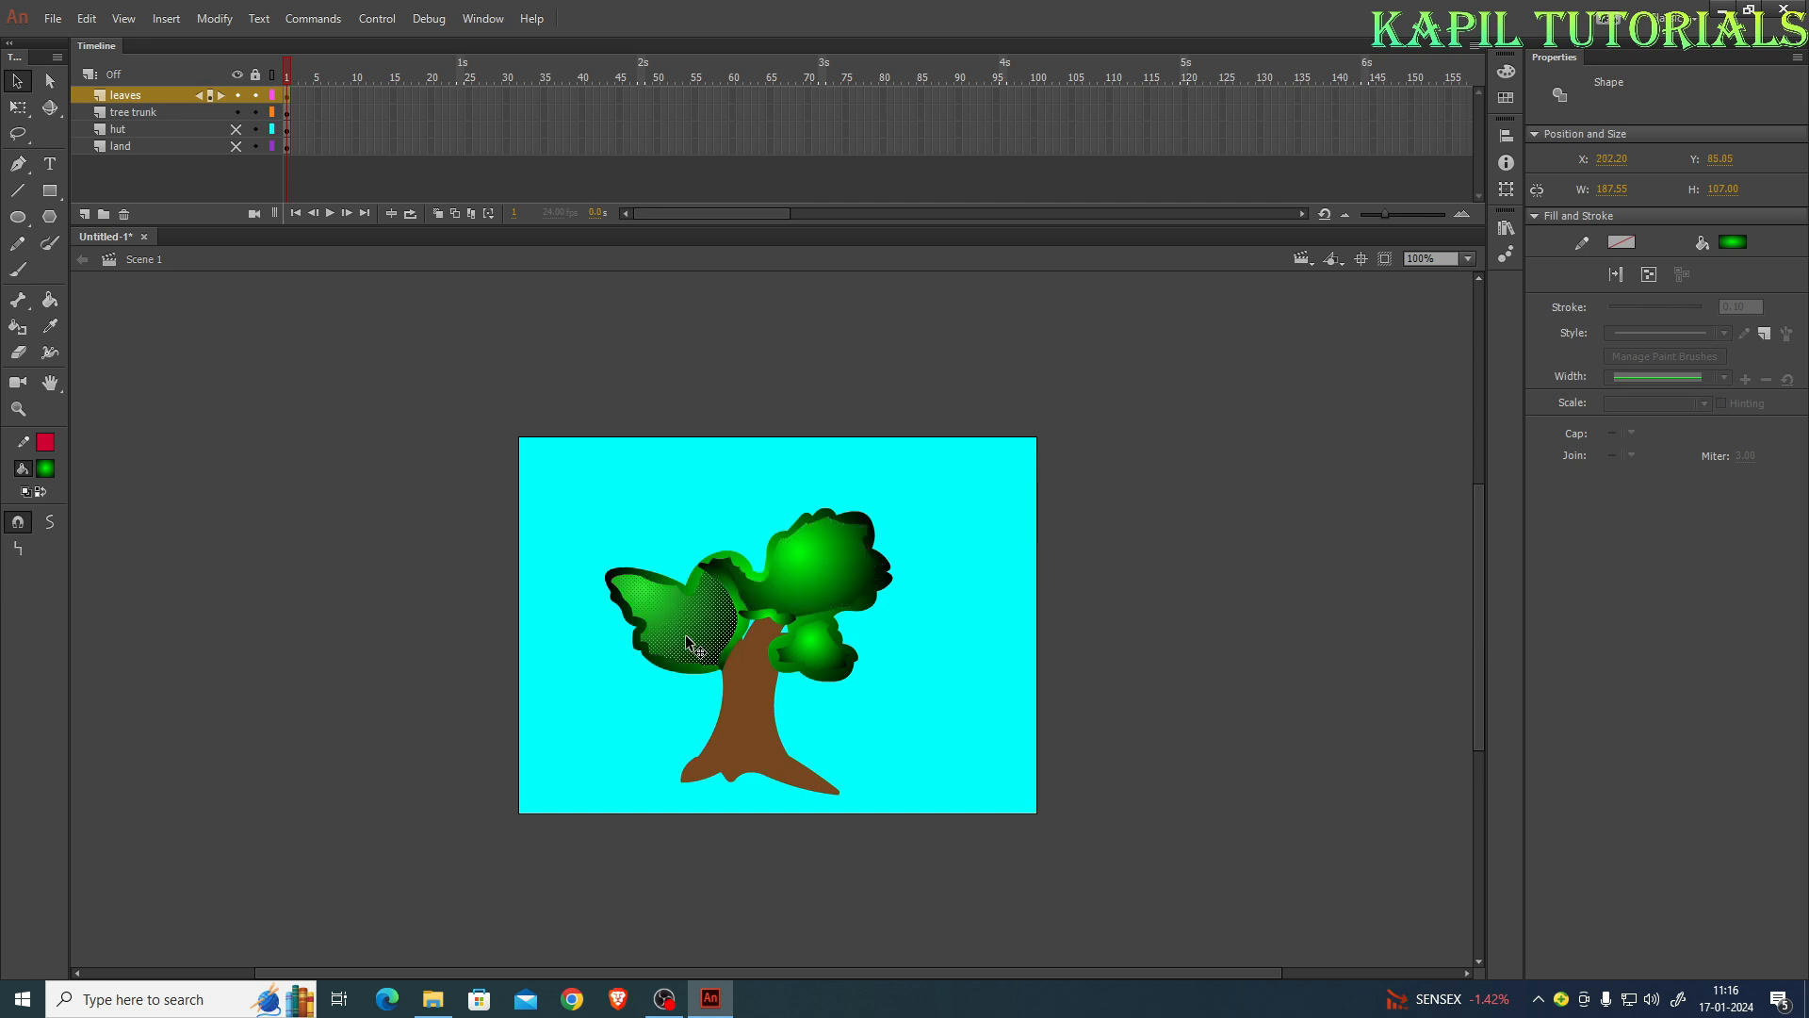
{"action": "left_click", "coordinate": [808, 651]}
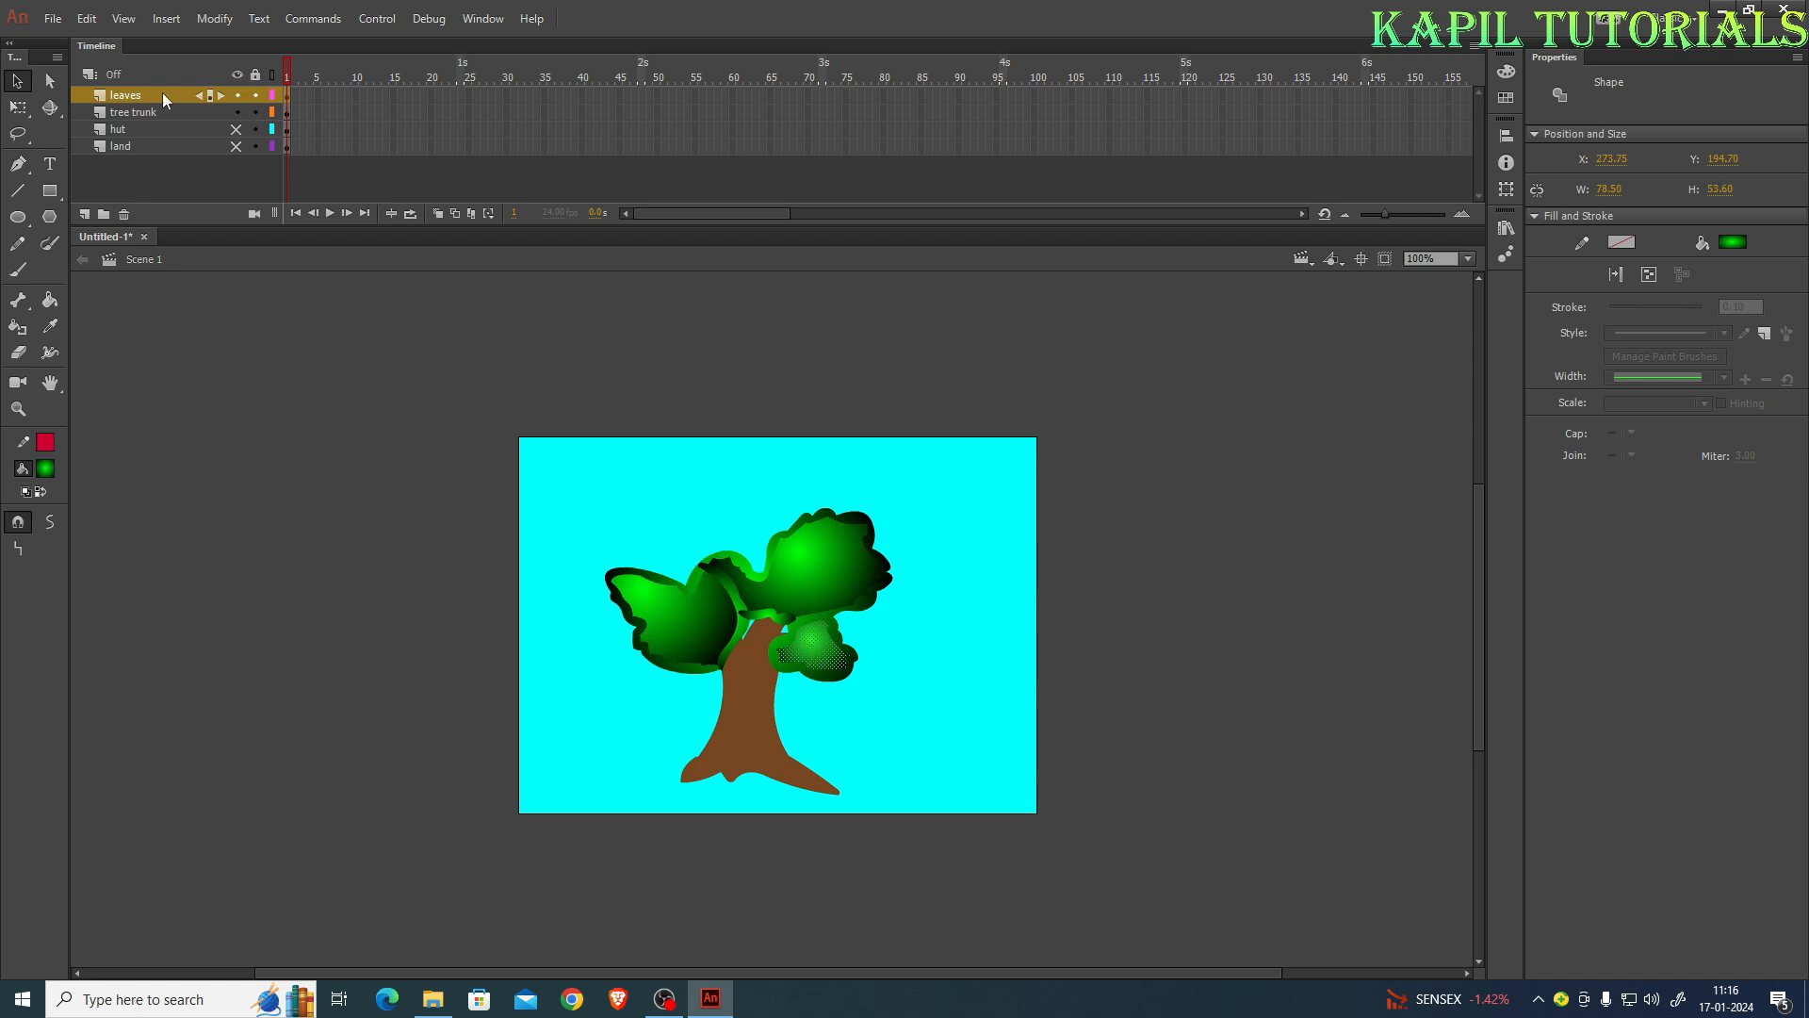
Select all the leaves layer's artwork, try moving it to about X 229, Y 46, and undo the move
{"action": "left_click", "coordinate": [99, 96]}
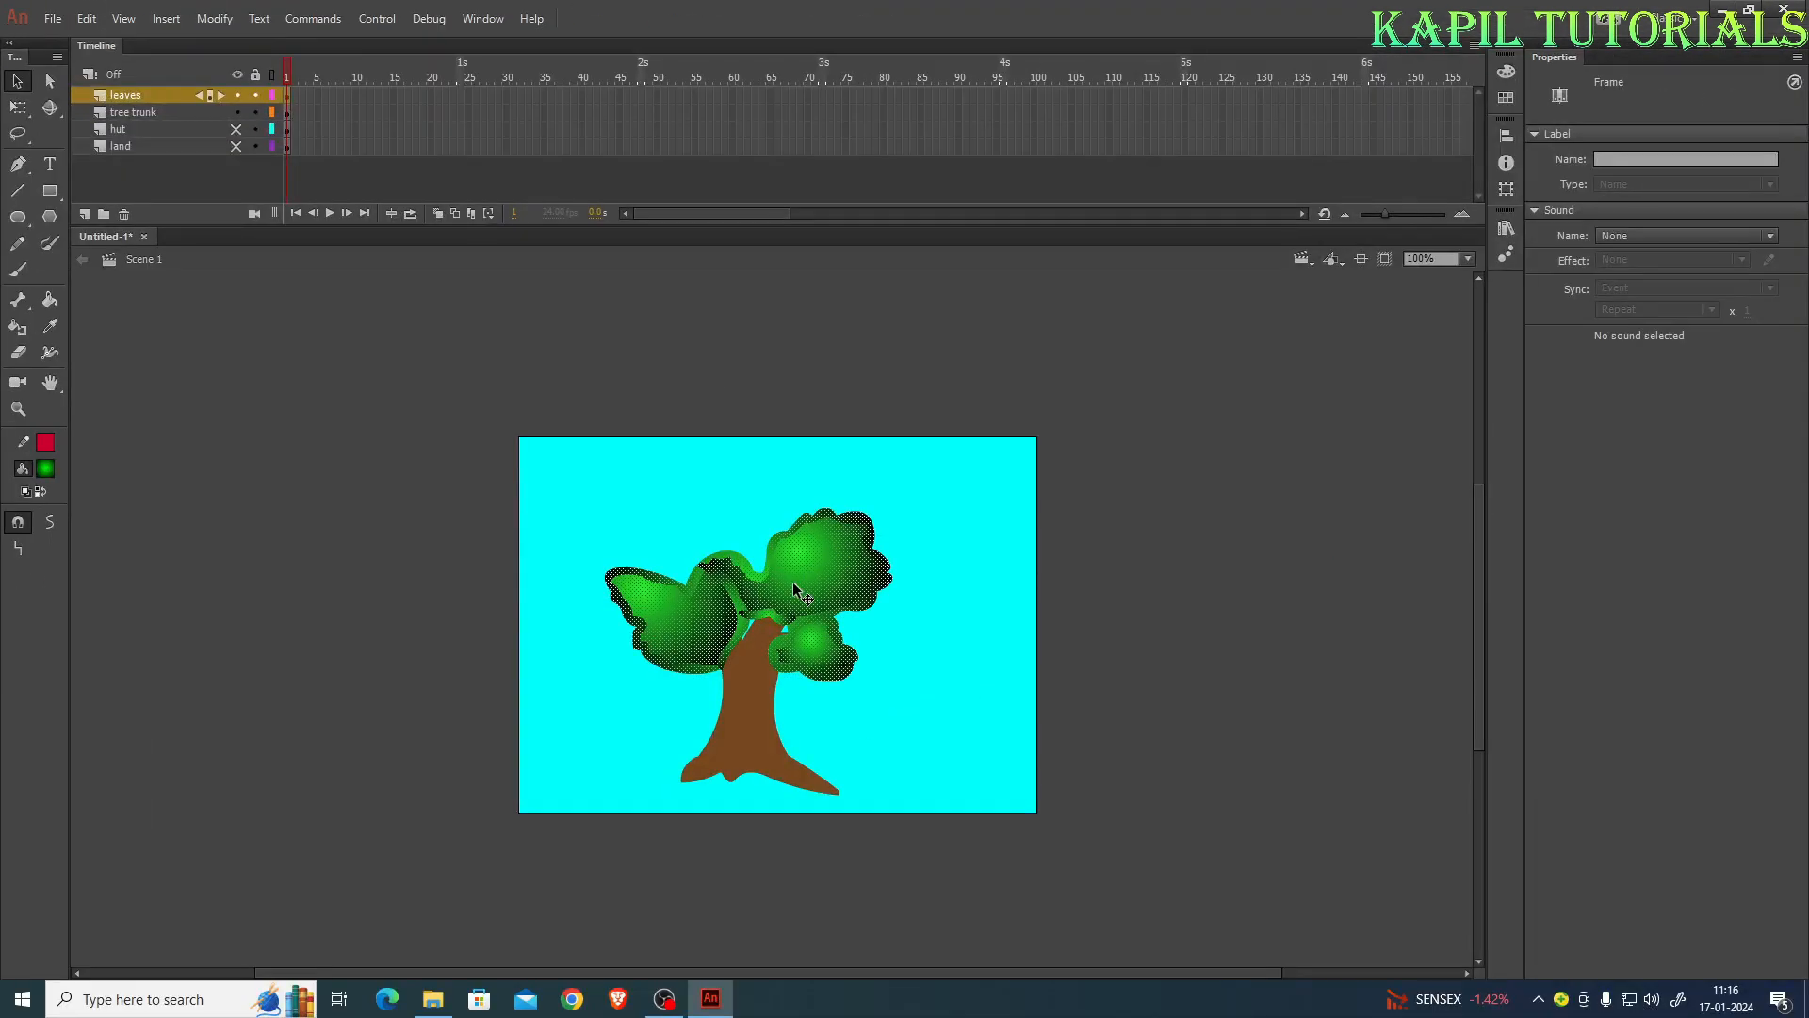
{"action": "left_click_drag", "start_coordinate": [792, 584], "coordinate": [923, 554]}
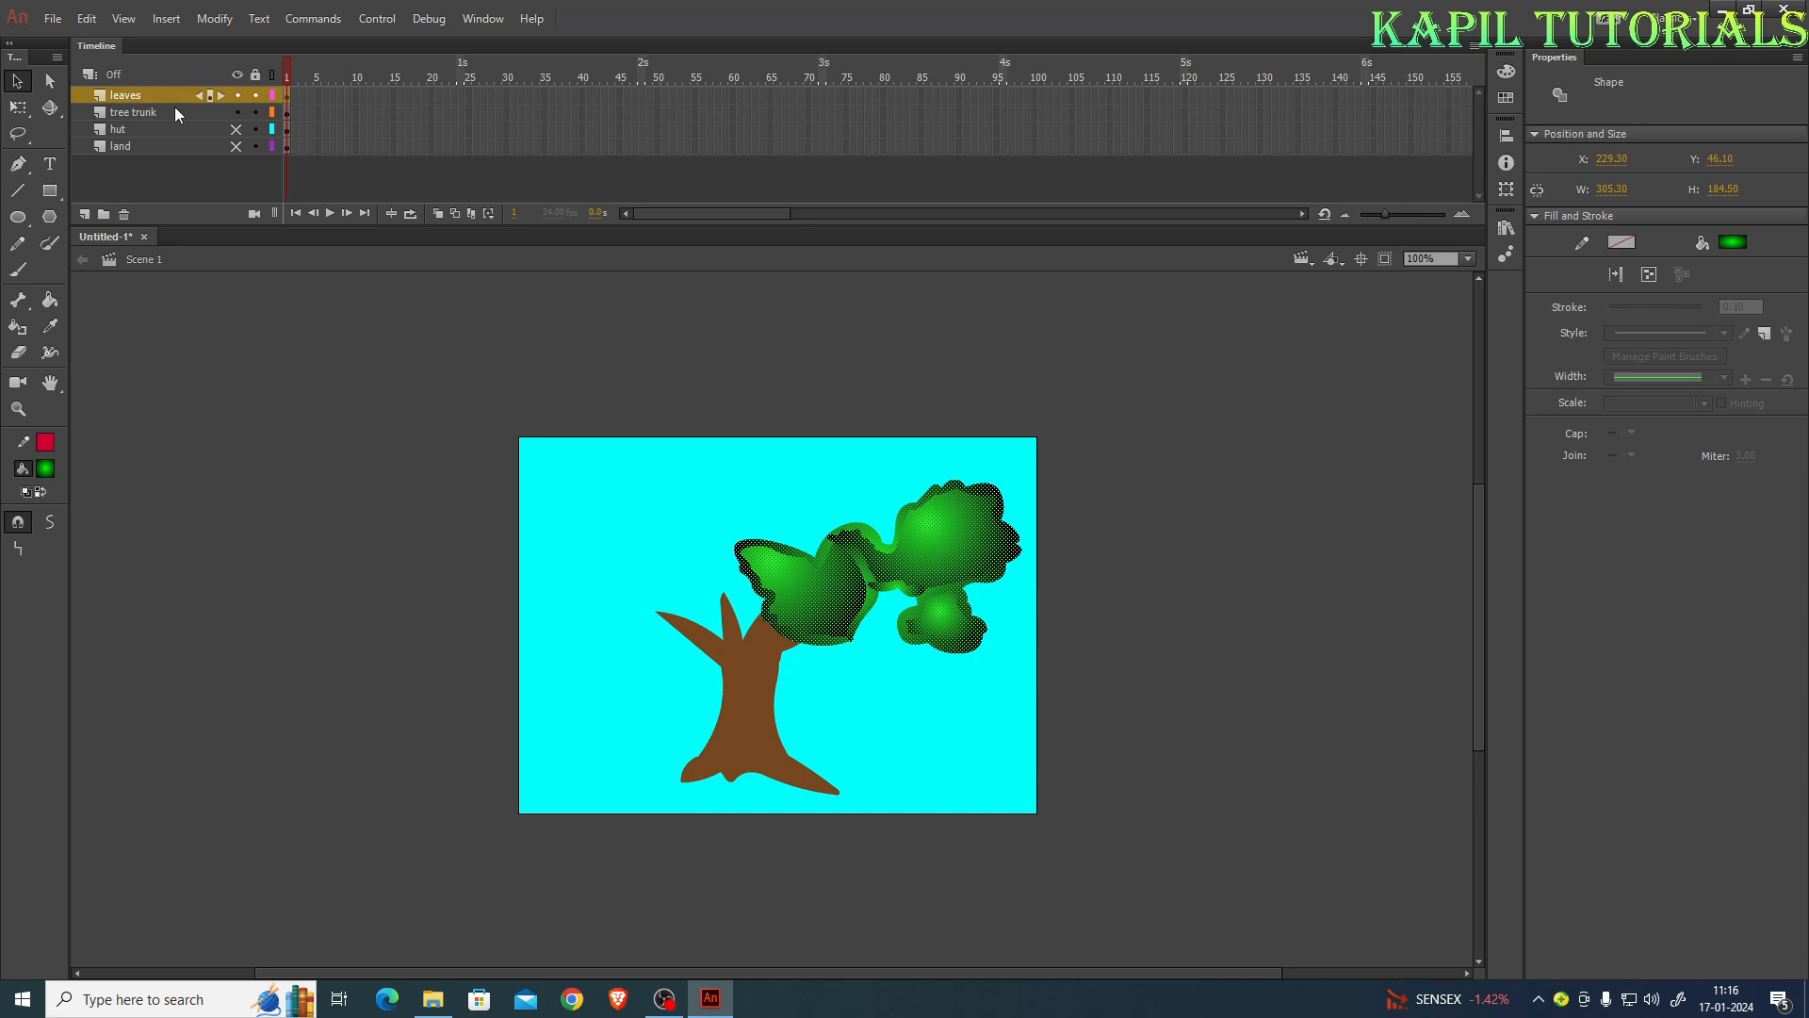
{"action": "key", "text": "ctrl+z"}
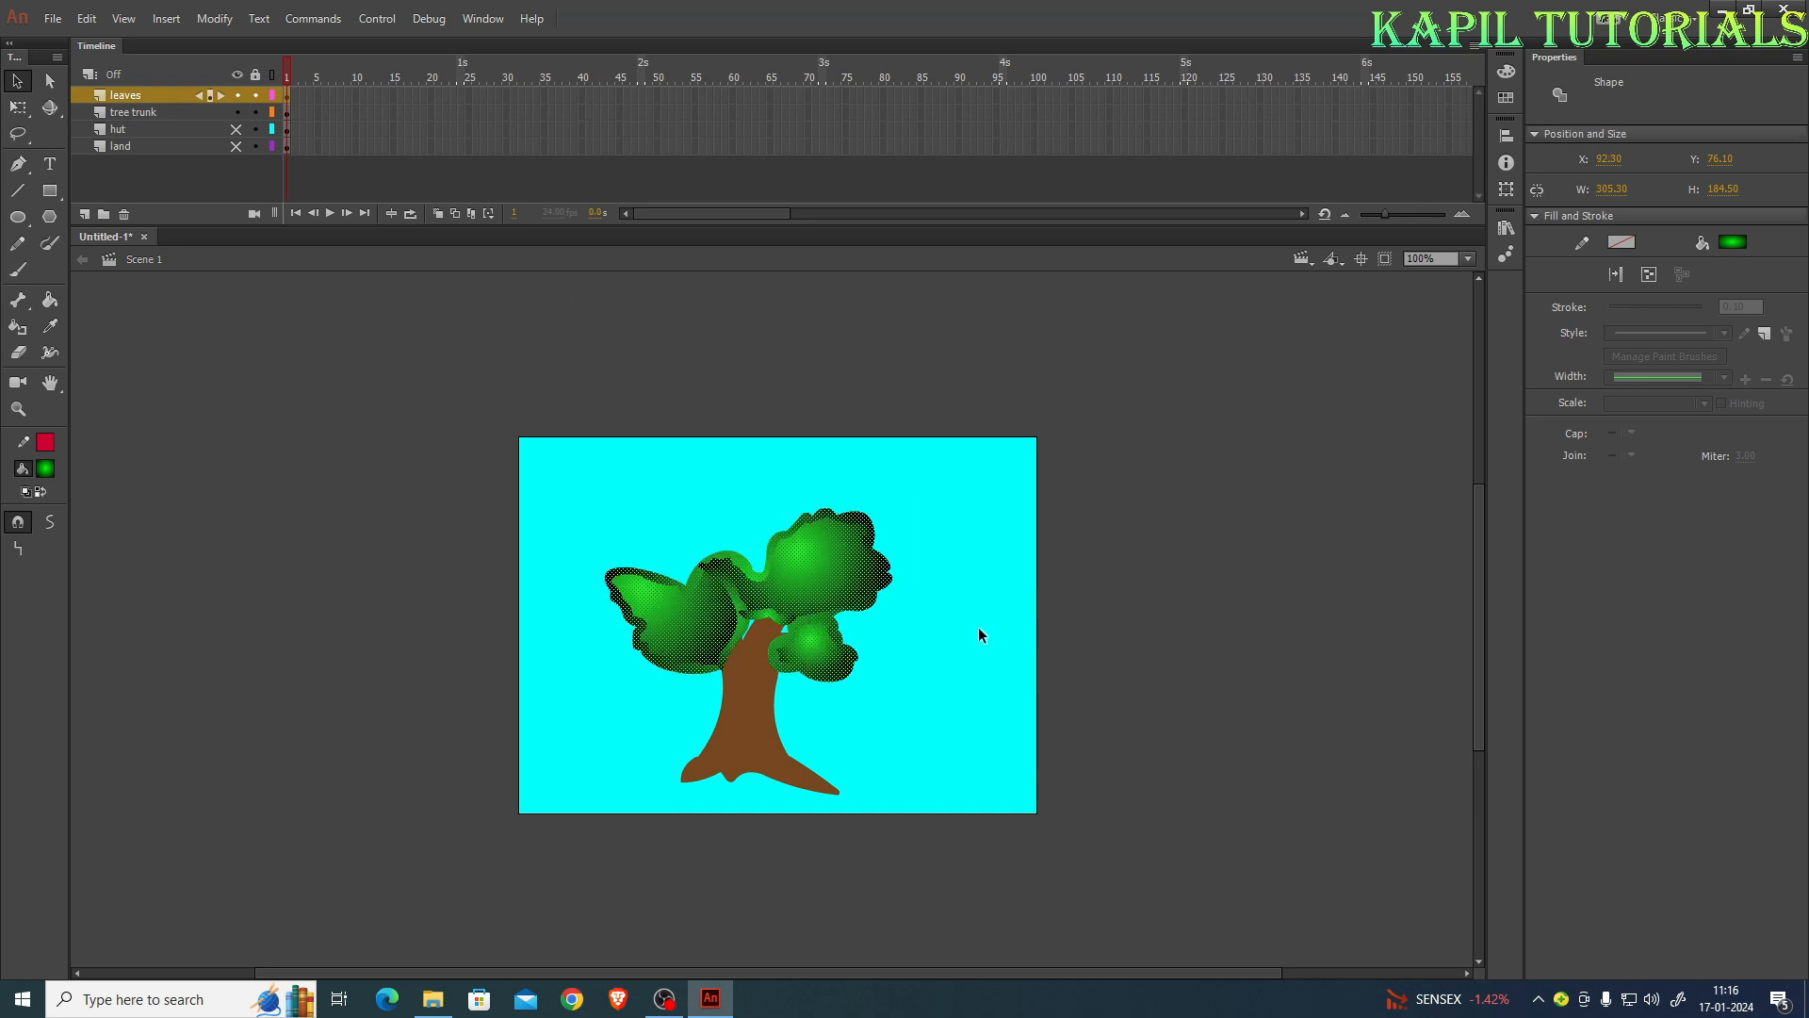
Select the leaves and tree trunk layers together and move the whole tree to about X 214, Y 47
{"action": "left_click", "coordinate": [106, 110], "text": "shift"}
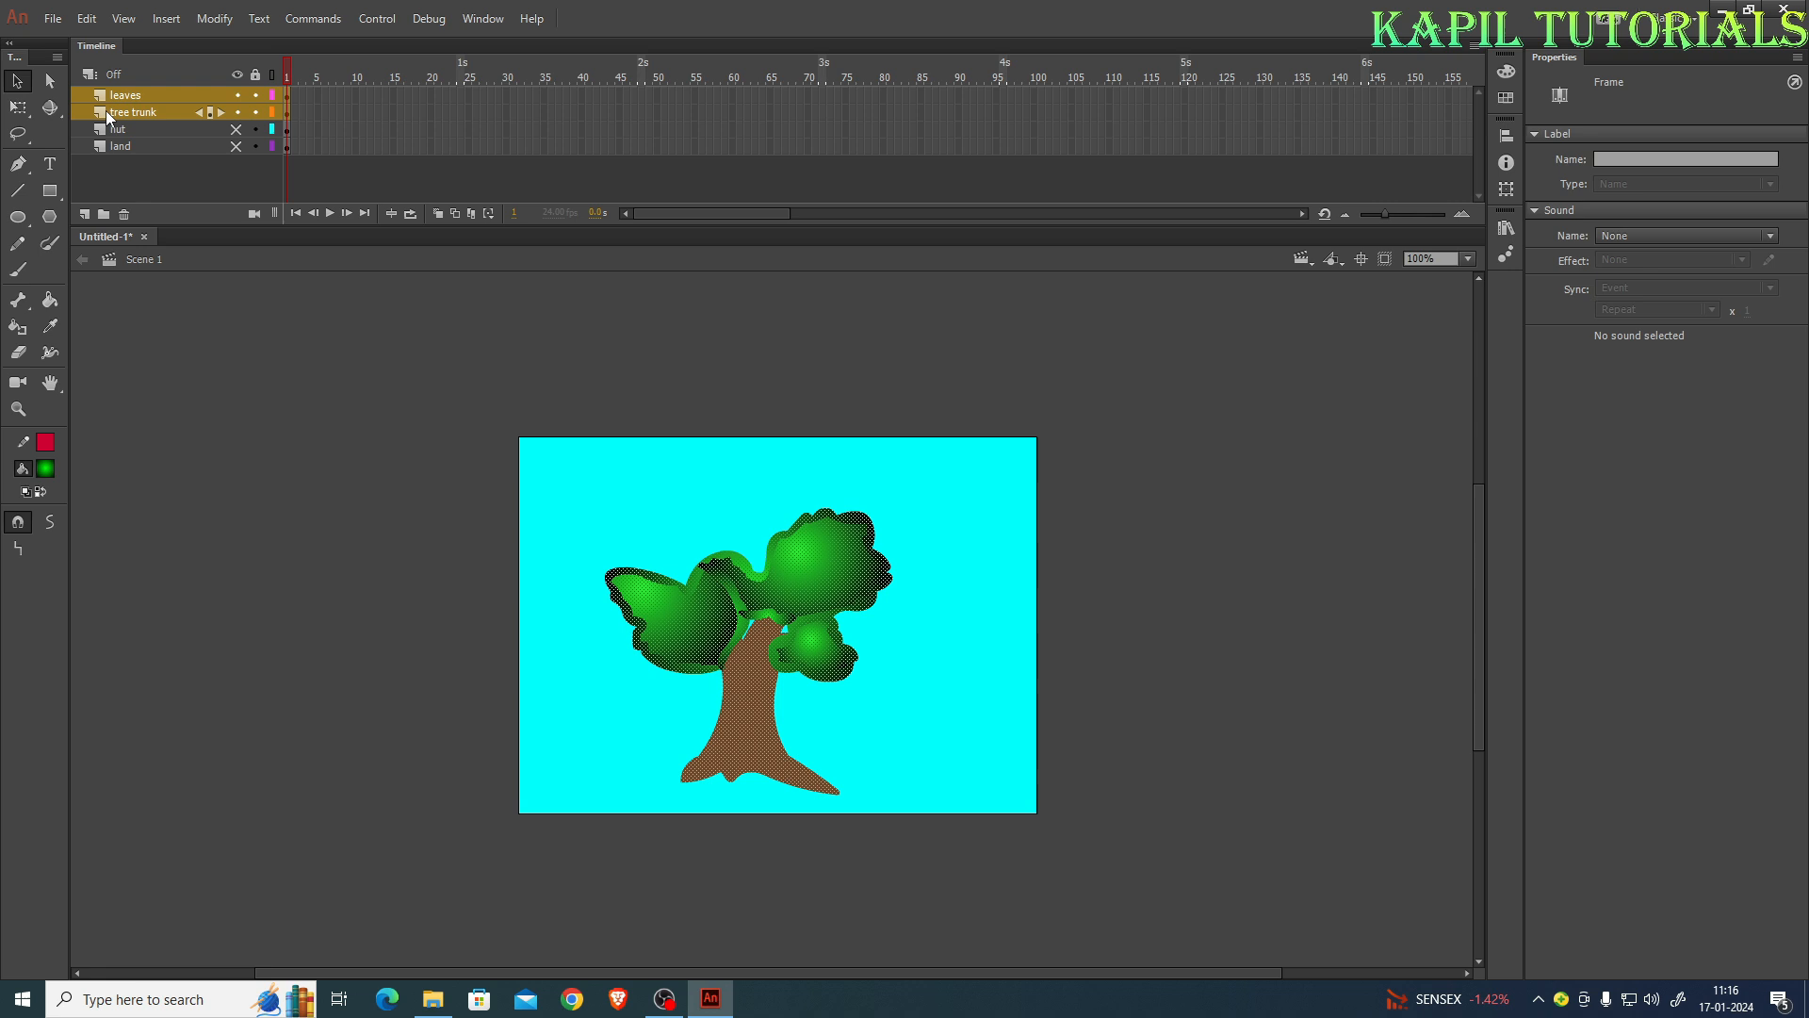
{"action": "left_click_drag", "start_coordinate": [738, 719], "coordinate": [854, 693]}
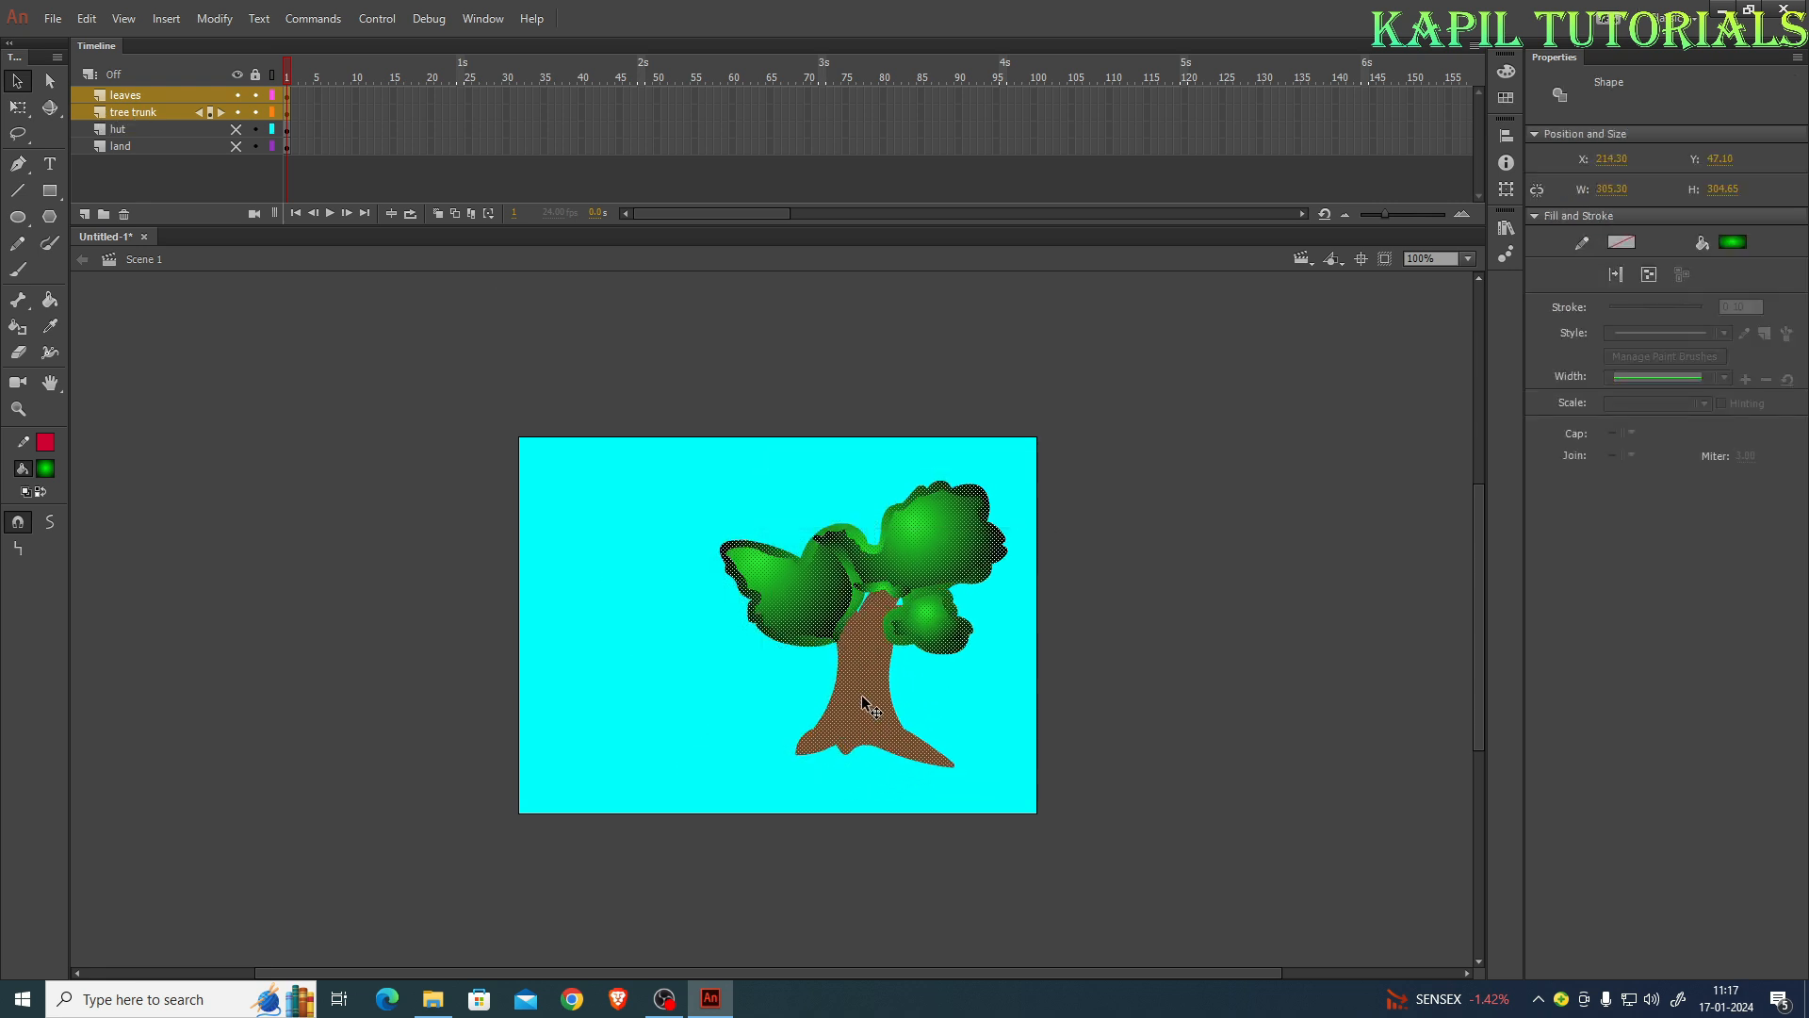
Move the whole selected tree up and to the right on the stage, to about X 245, Y 25
{"action": "key", "text": "Up"}
{"action": "key", "text": "Up"}
{"action": "key", "text": "Up"}
{"action": "key", "text": "Up"}
{"action": "key", "text": "Up"}
{"action": "key", "text": "Up"}
{"action": "key", "text": "Up"}
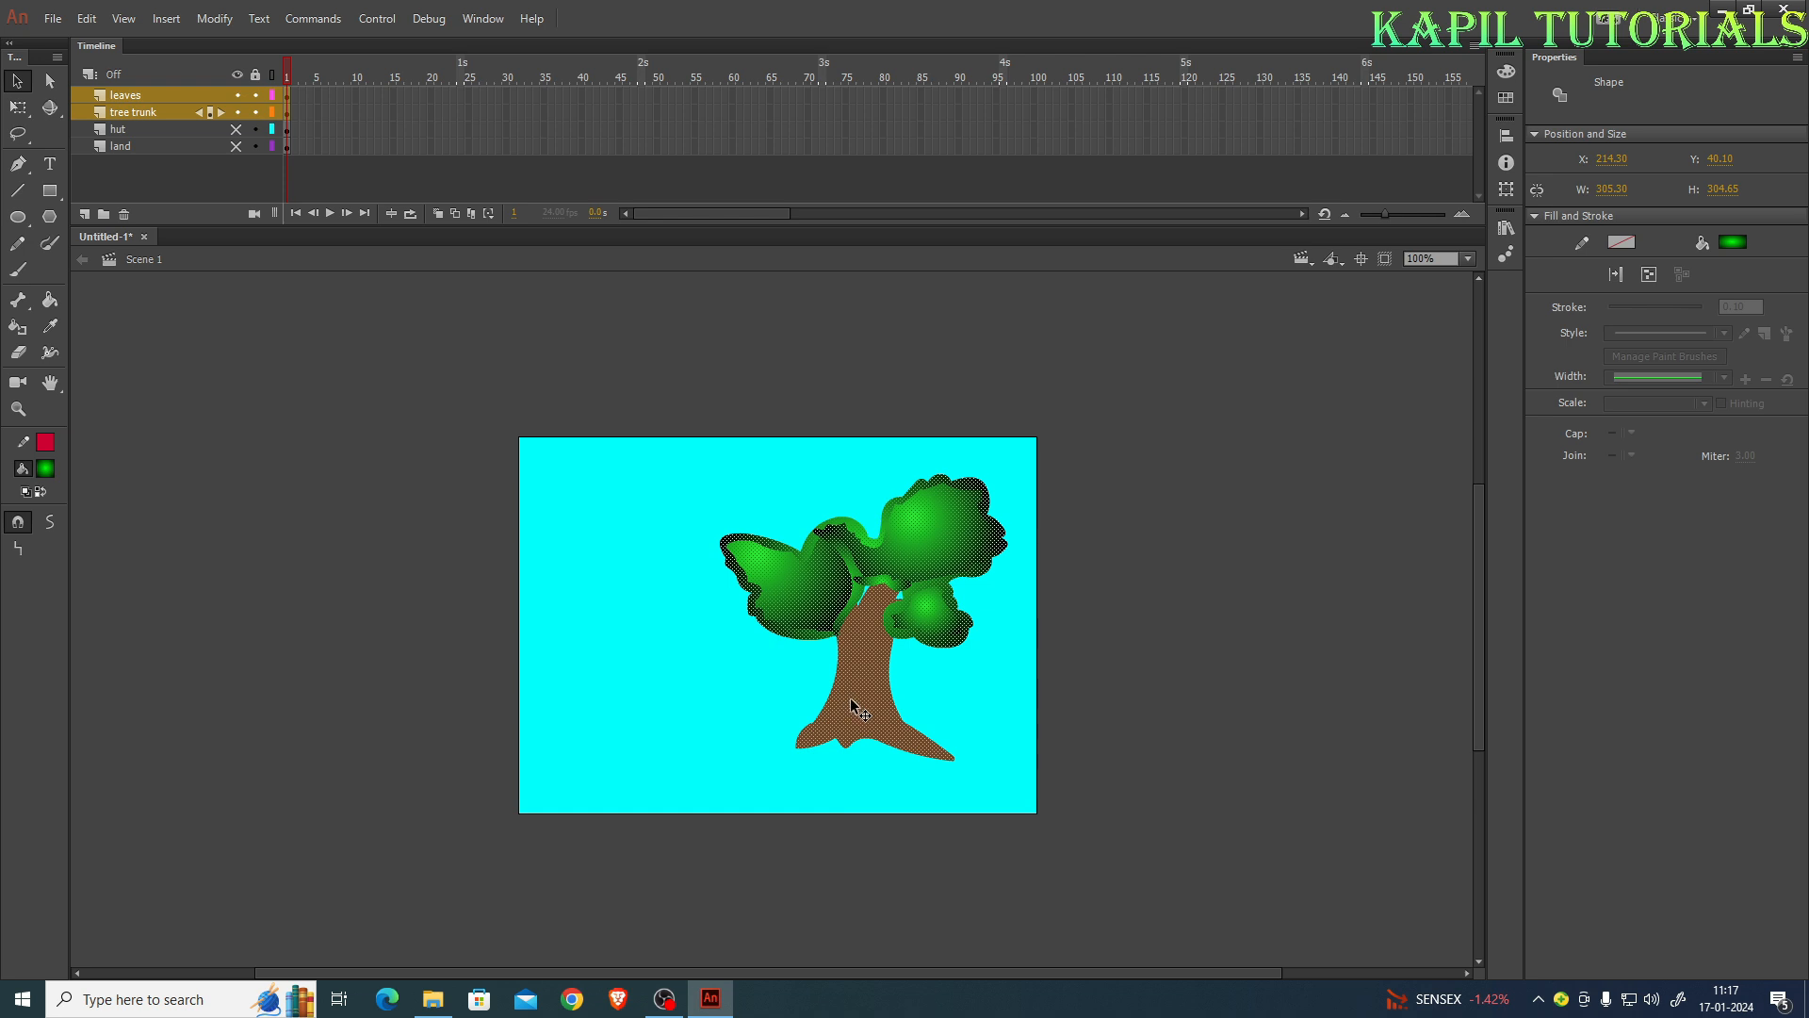
{"action": "left_click_drag", "start_coordinate": [848, 699], "coordinate": [866, 699]}
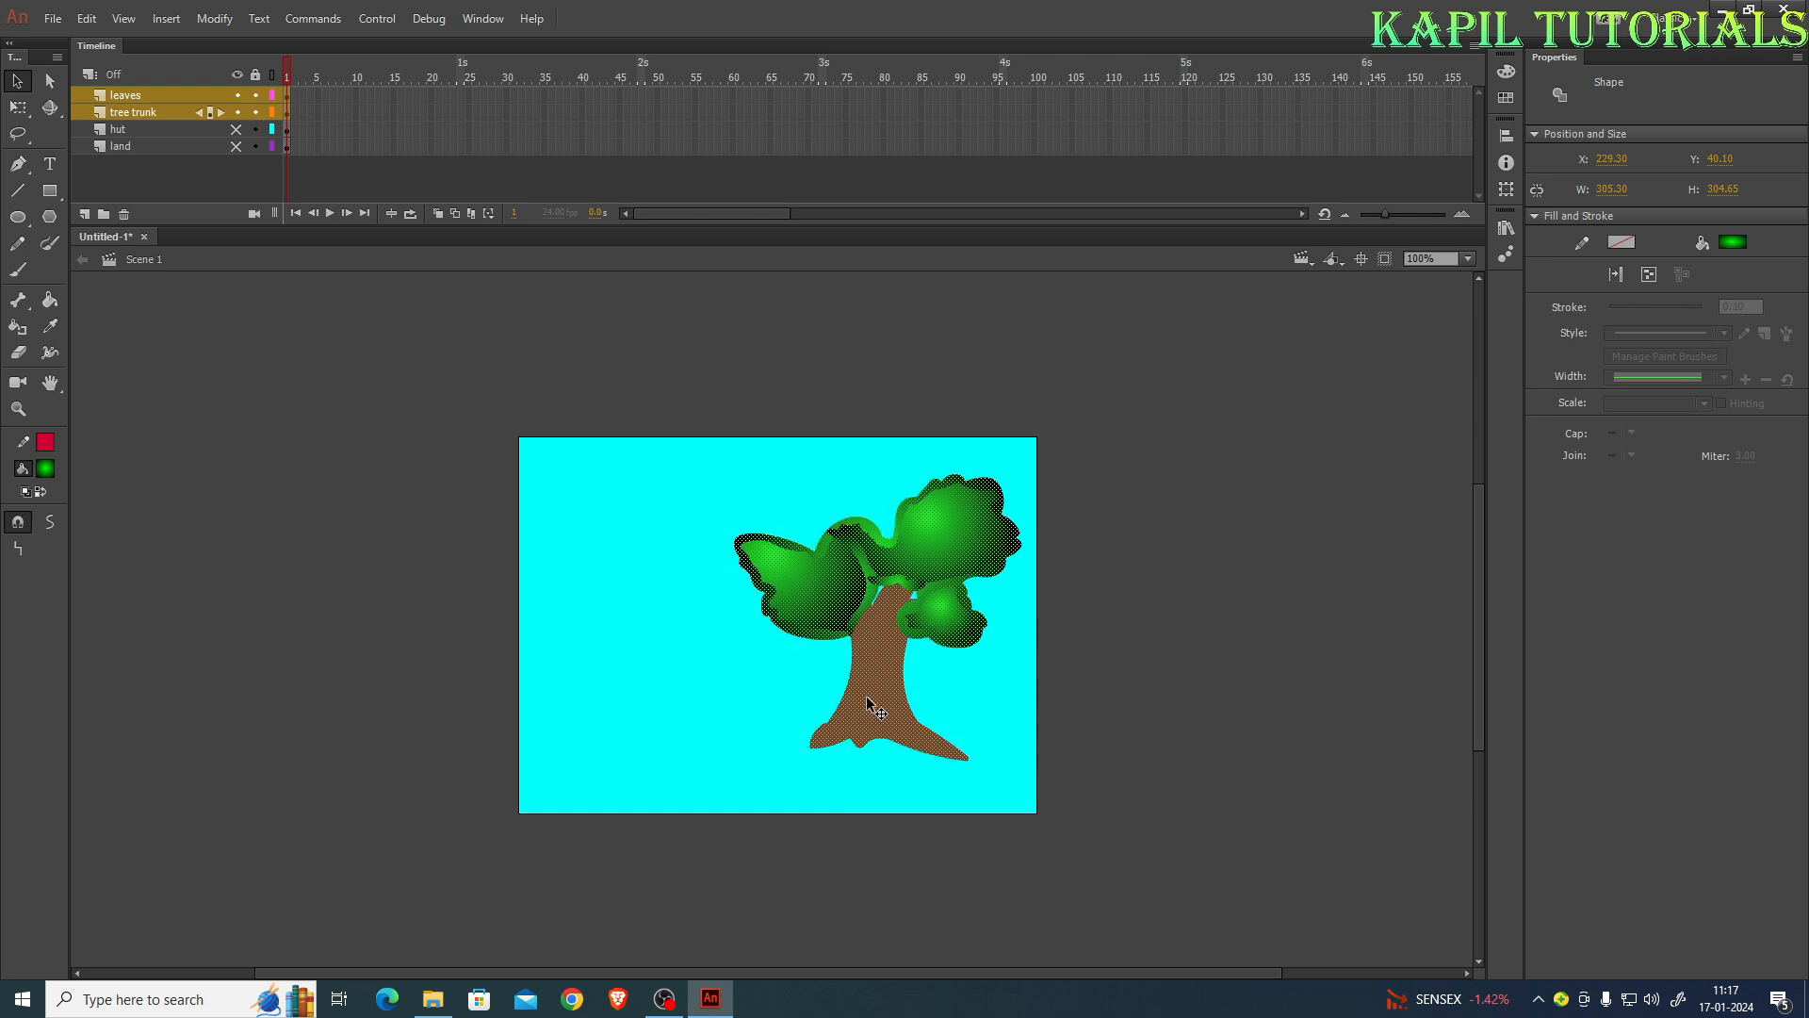
{"action": "key", "text": "ctrl+t"}
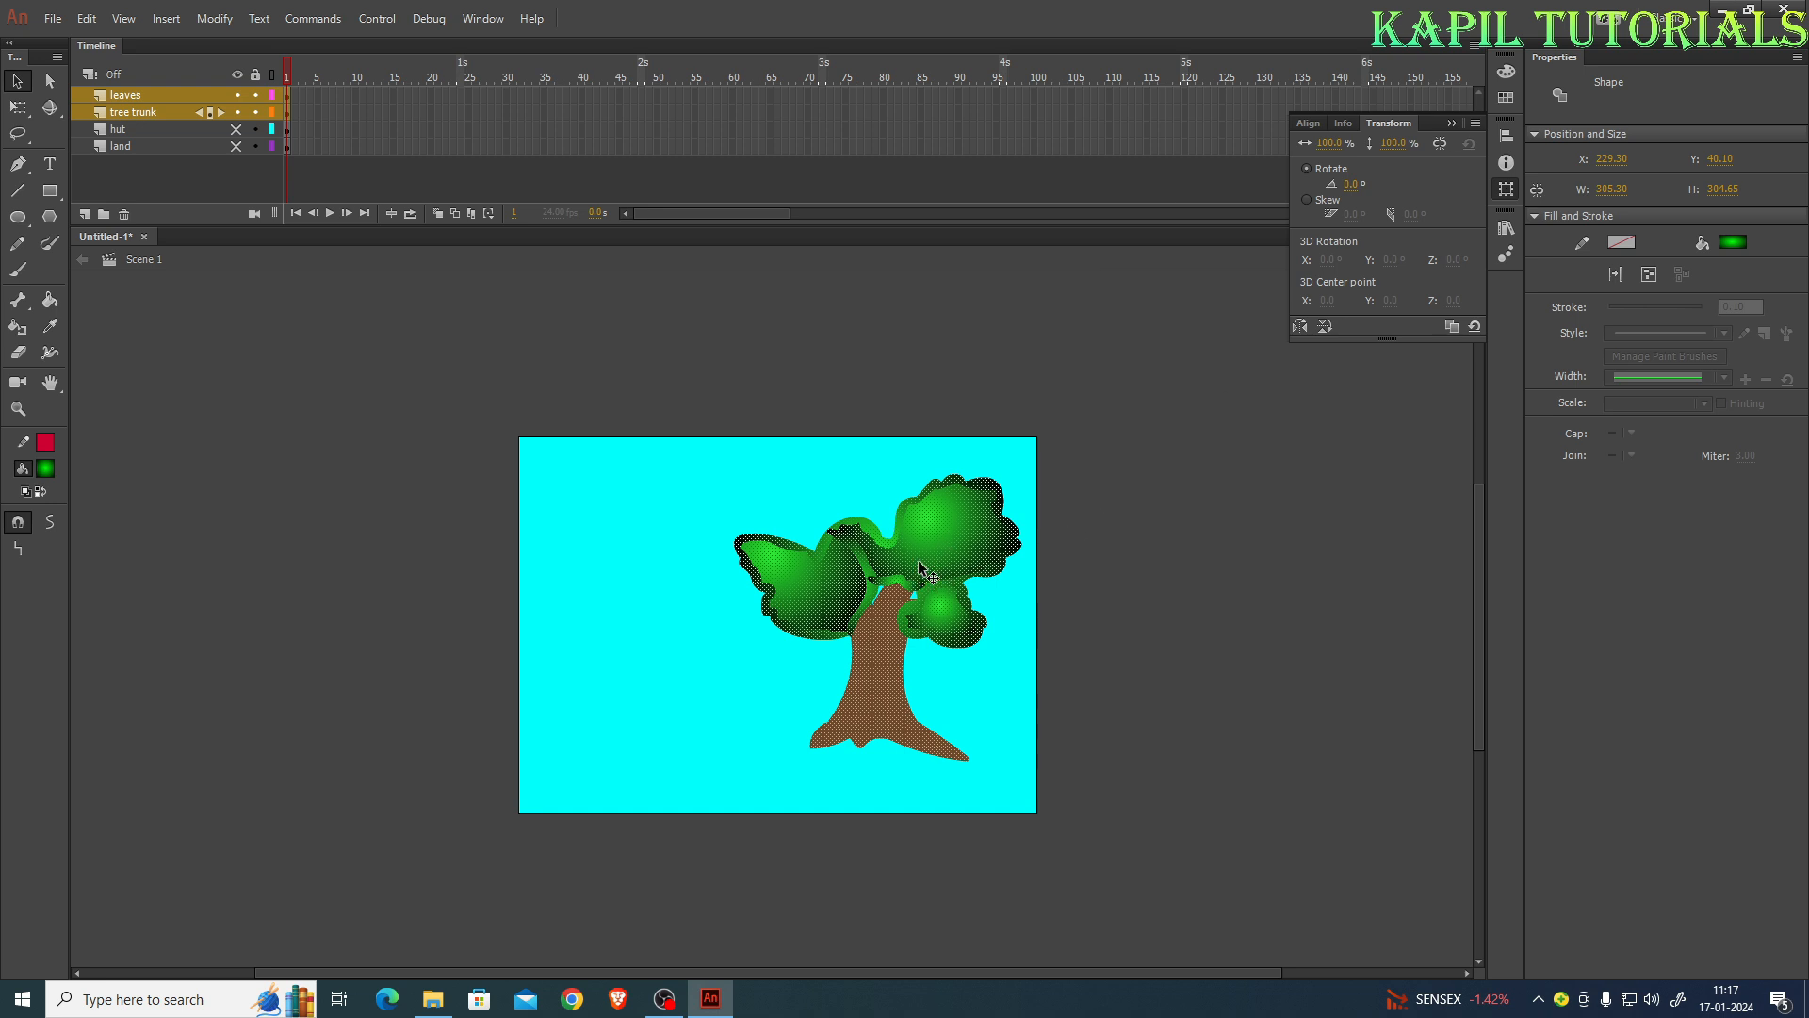
{"action": "key", "text": "ctrl+t"}
{"action": "left_click_drag", "start_coordinate": [919, 563], "coordinate": [928, 570]}
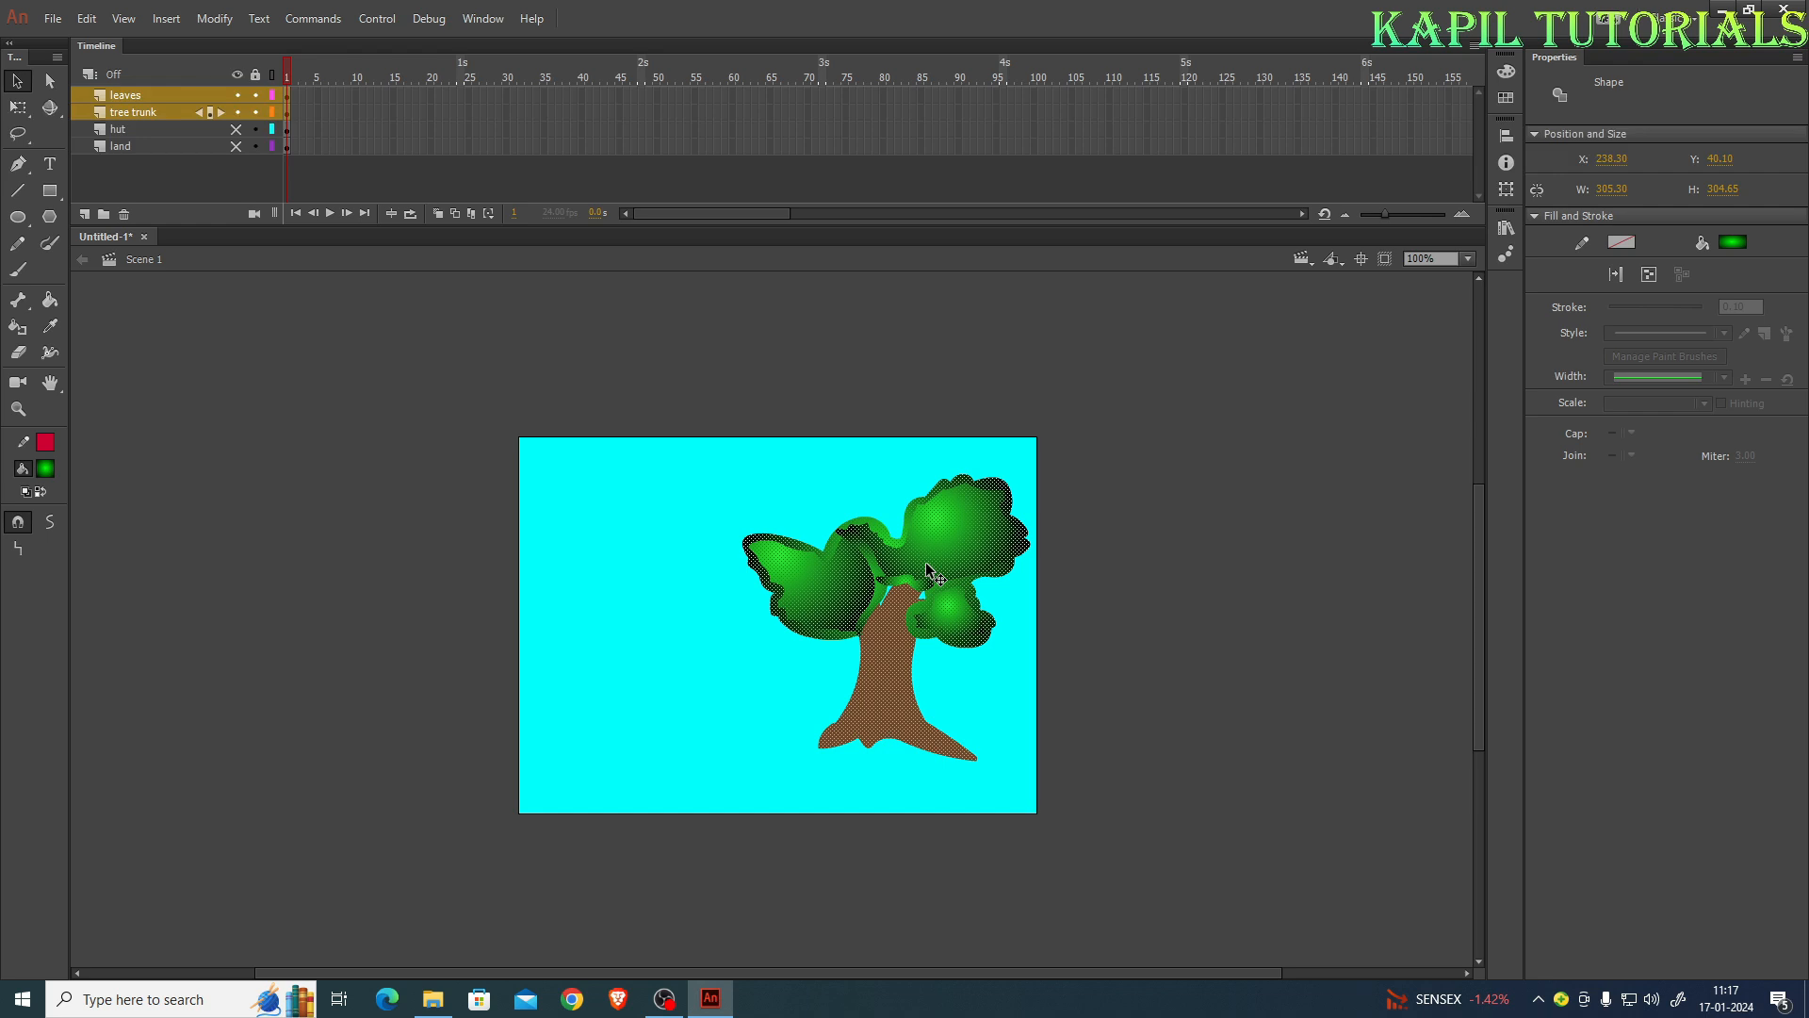
{"action": "left_click_drag", "start_coordinate": [926, 563], "coordinate": [928, 546]}
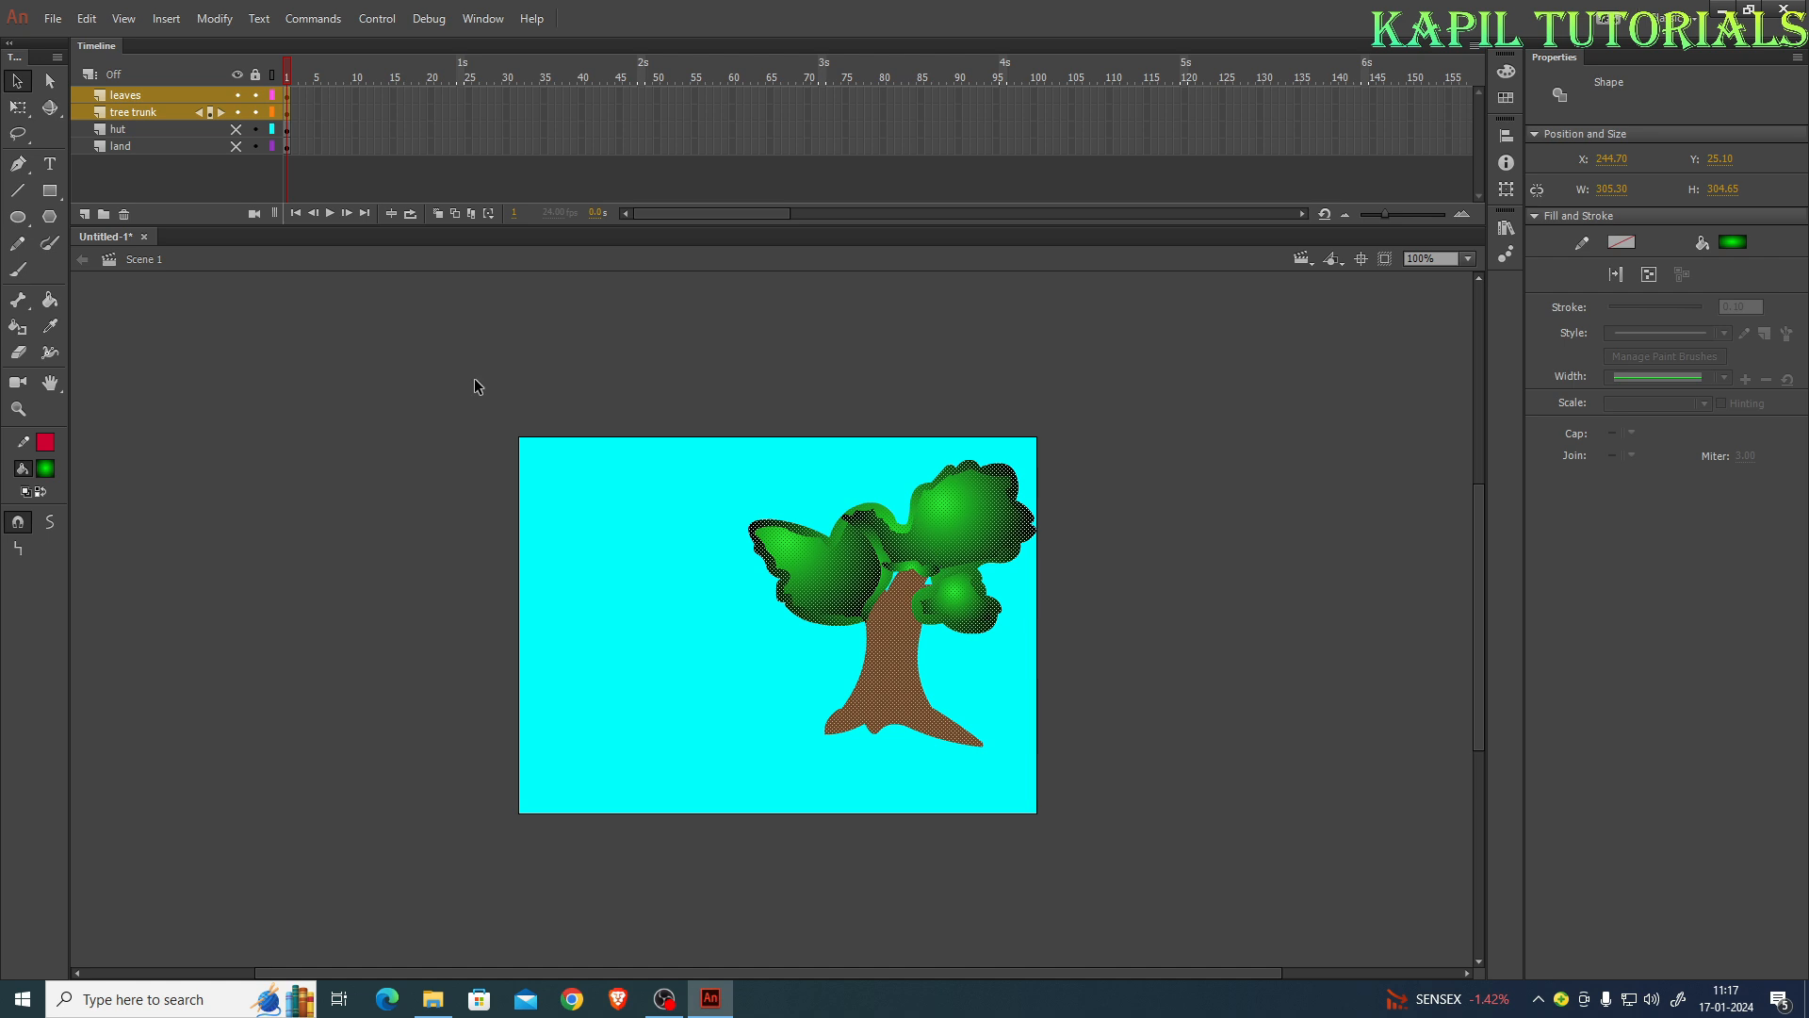
Show the hidden hut and land layers and move the hut layer to the top of the layer order
{"action": "left_click", "coordinate": [236, 131]}
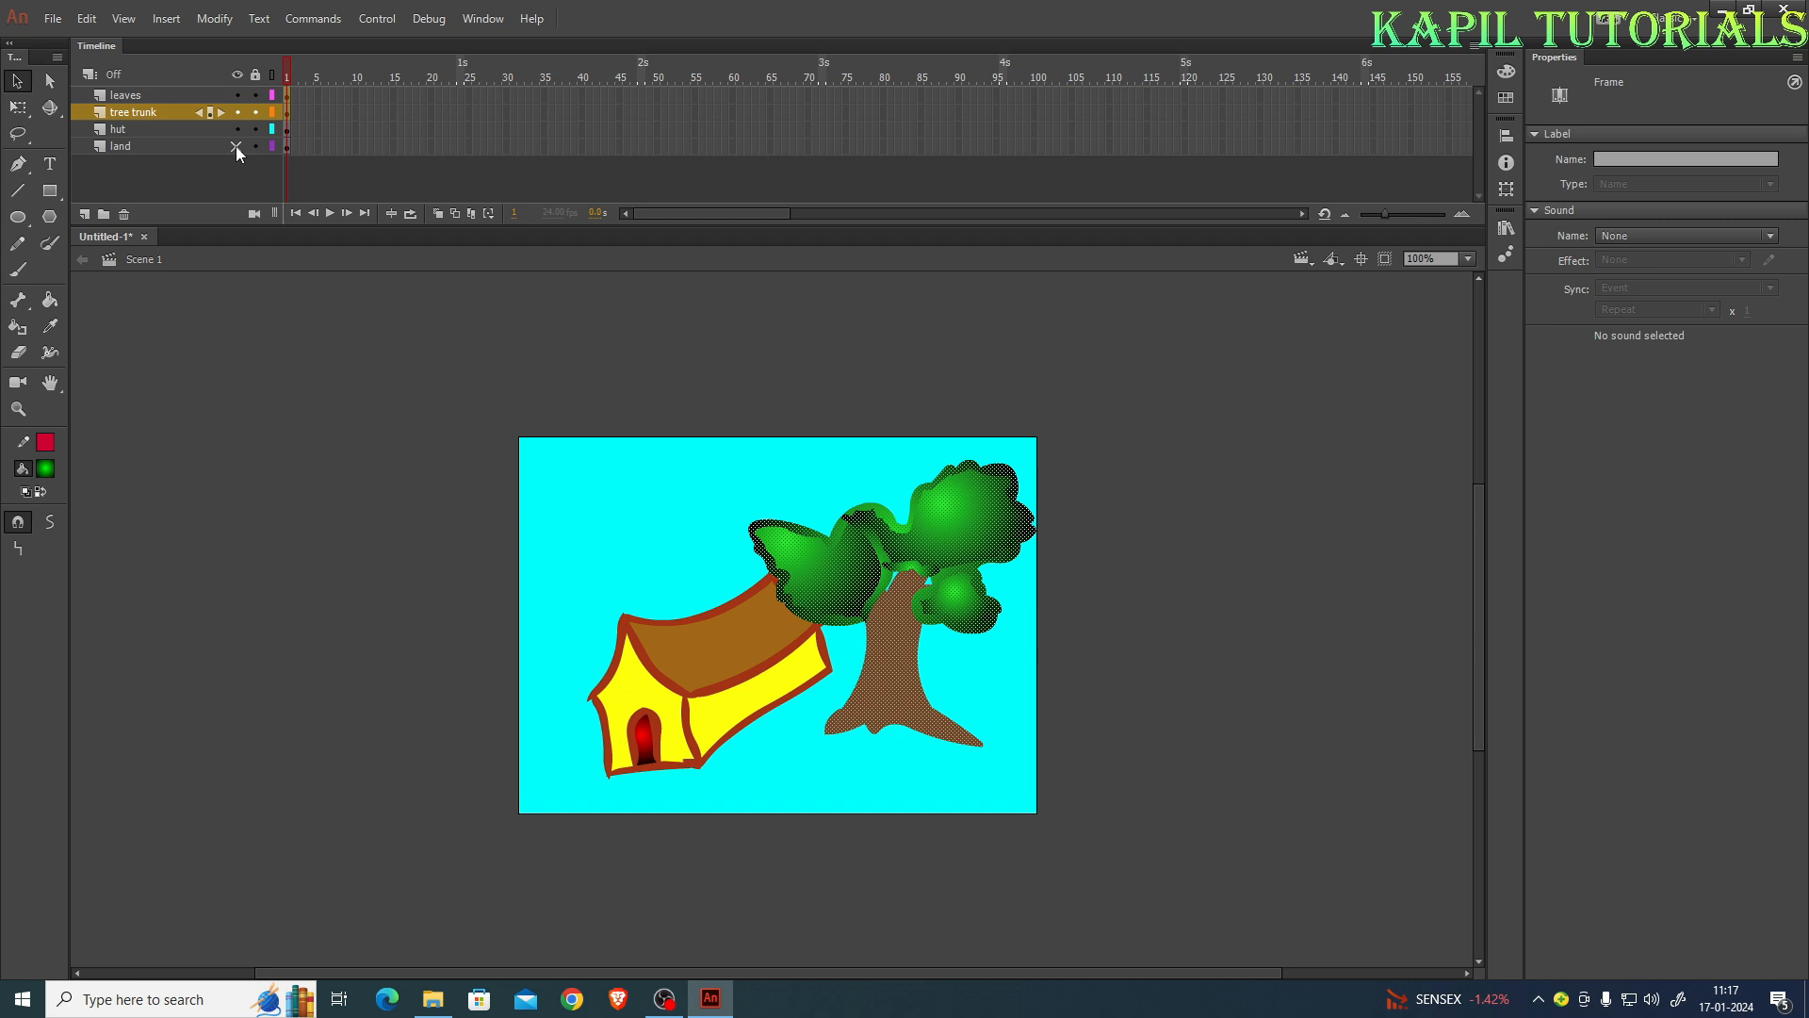
{"action": "left_click", "coordinate": [237, 146]}
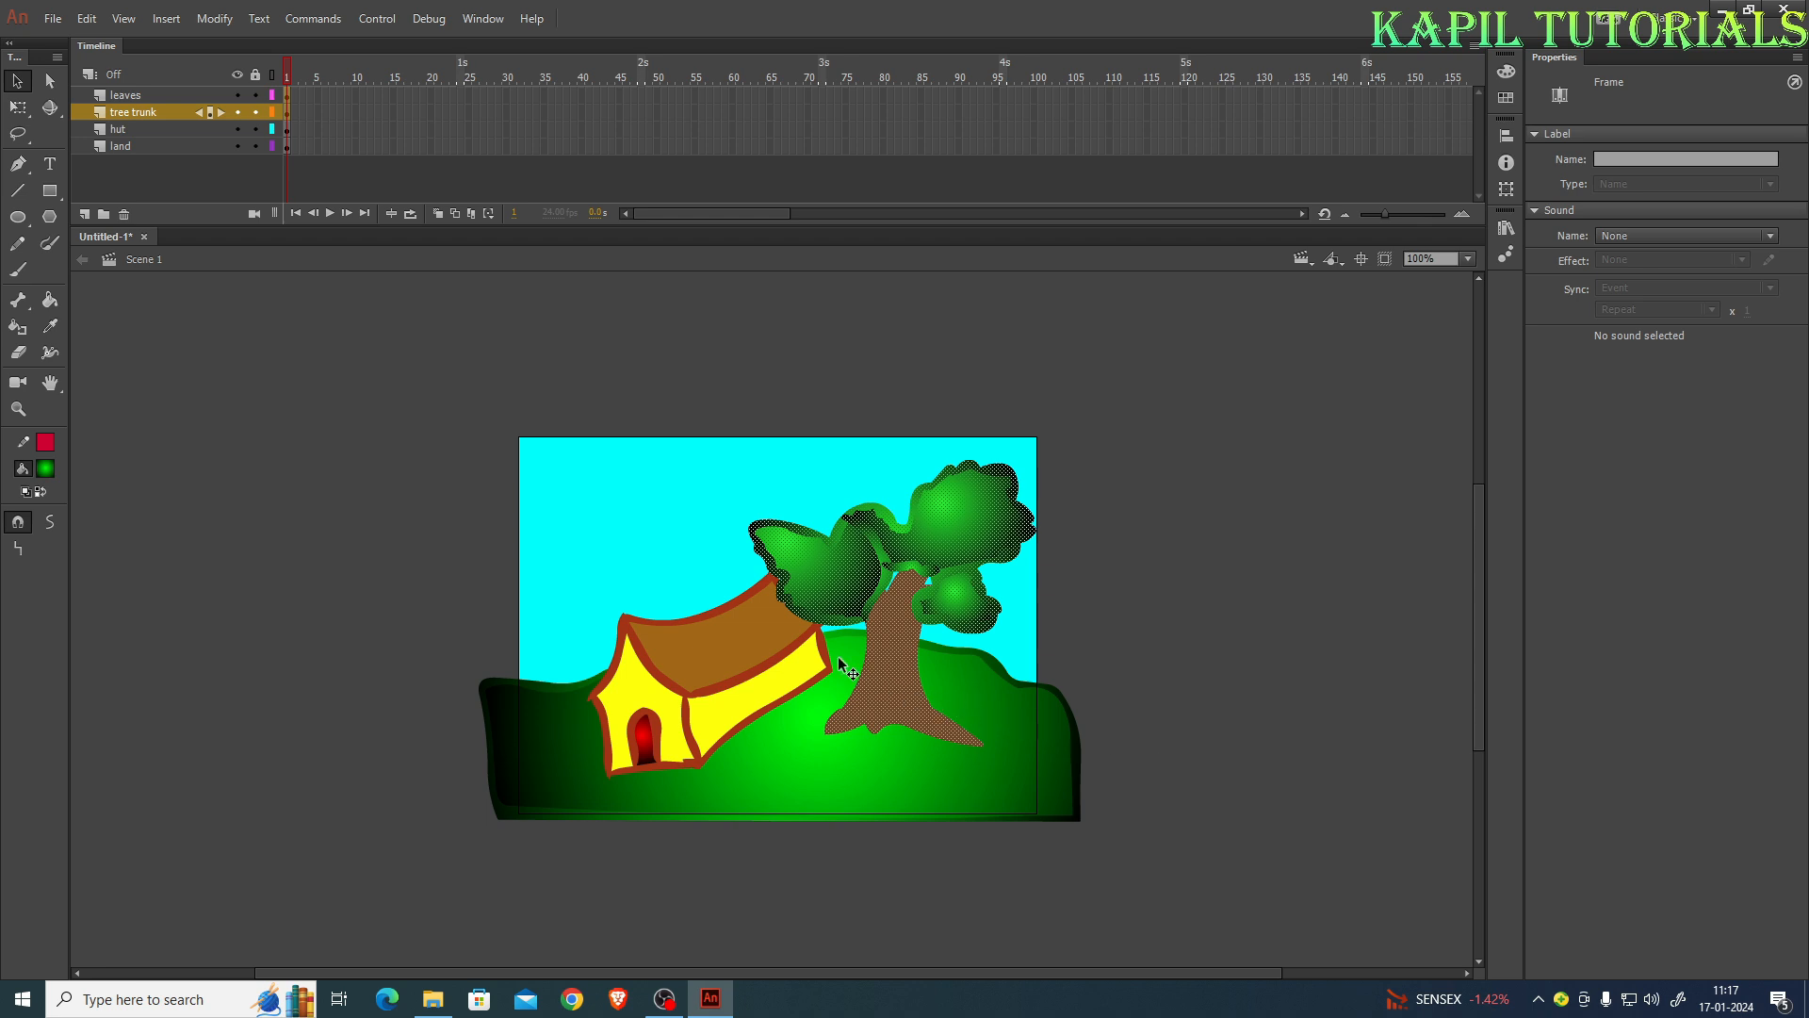
{"action": "left_click", "coordinate": [1168, 662]}
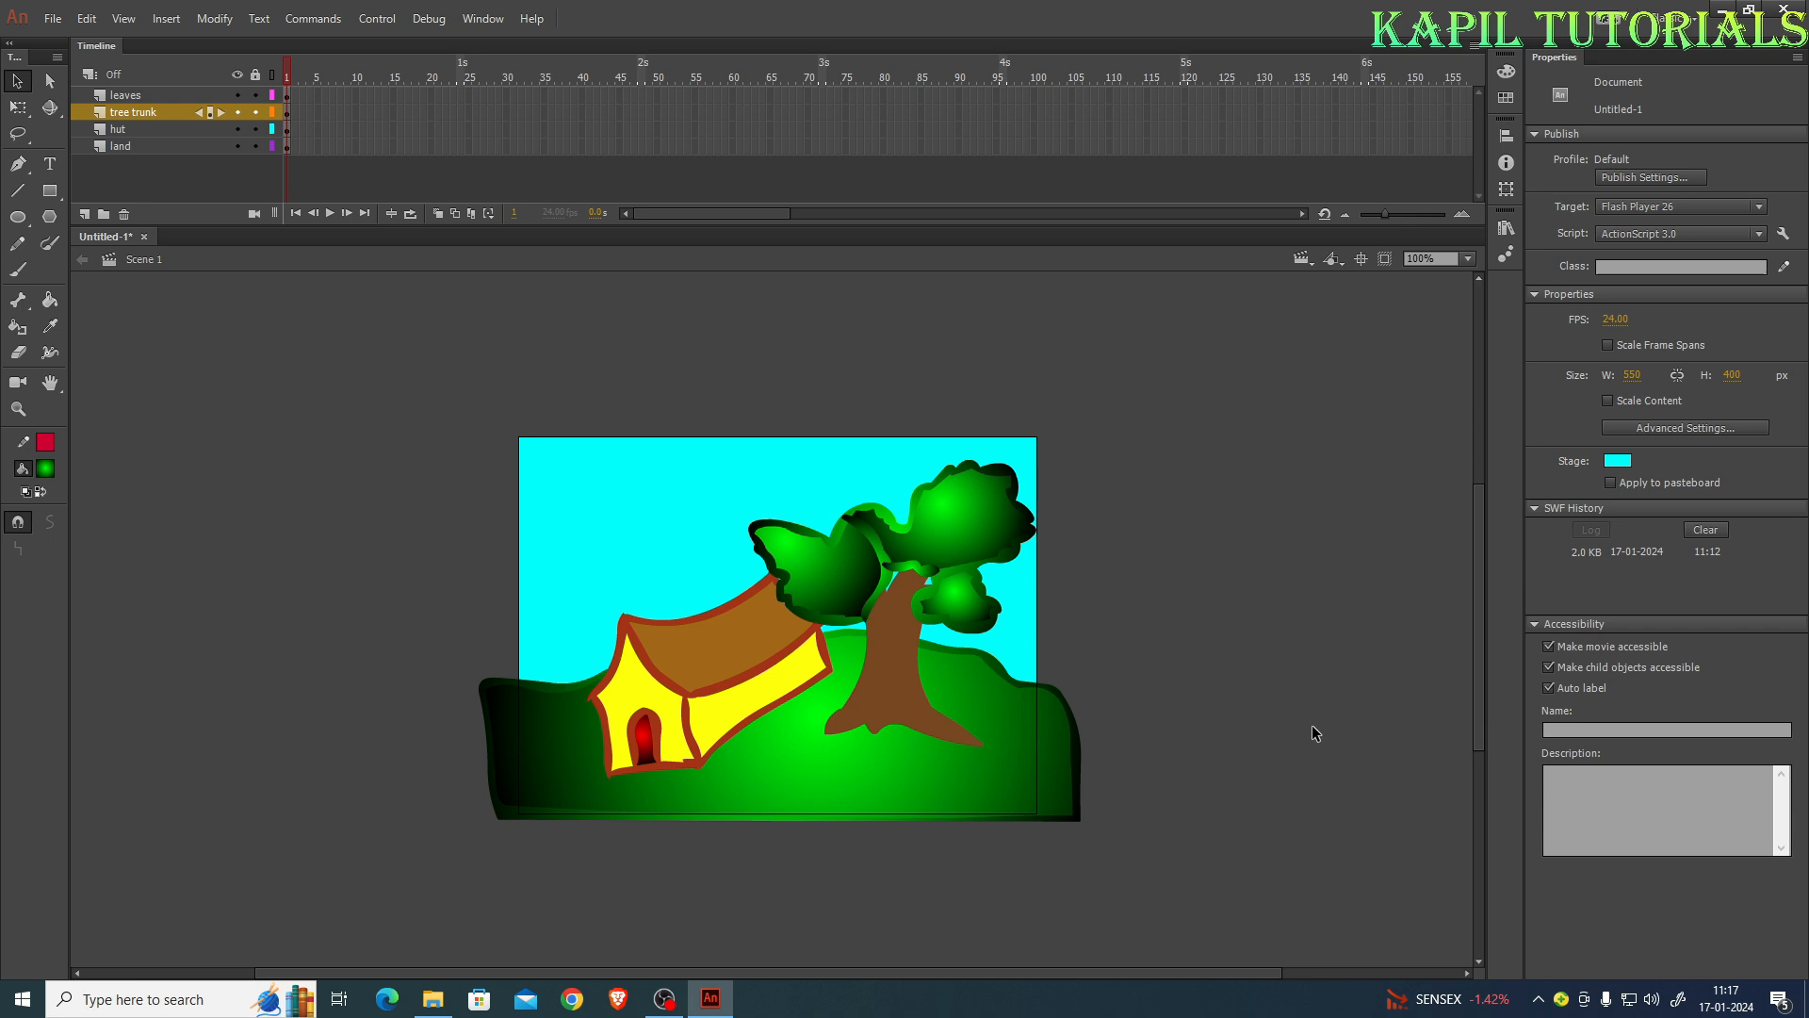
{"action": "left_click", "coordinate": [100, 128]}
{"action": "left_click_drag", "start_coordinate": [100, 127], "coordinate": [107, 94]}
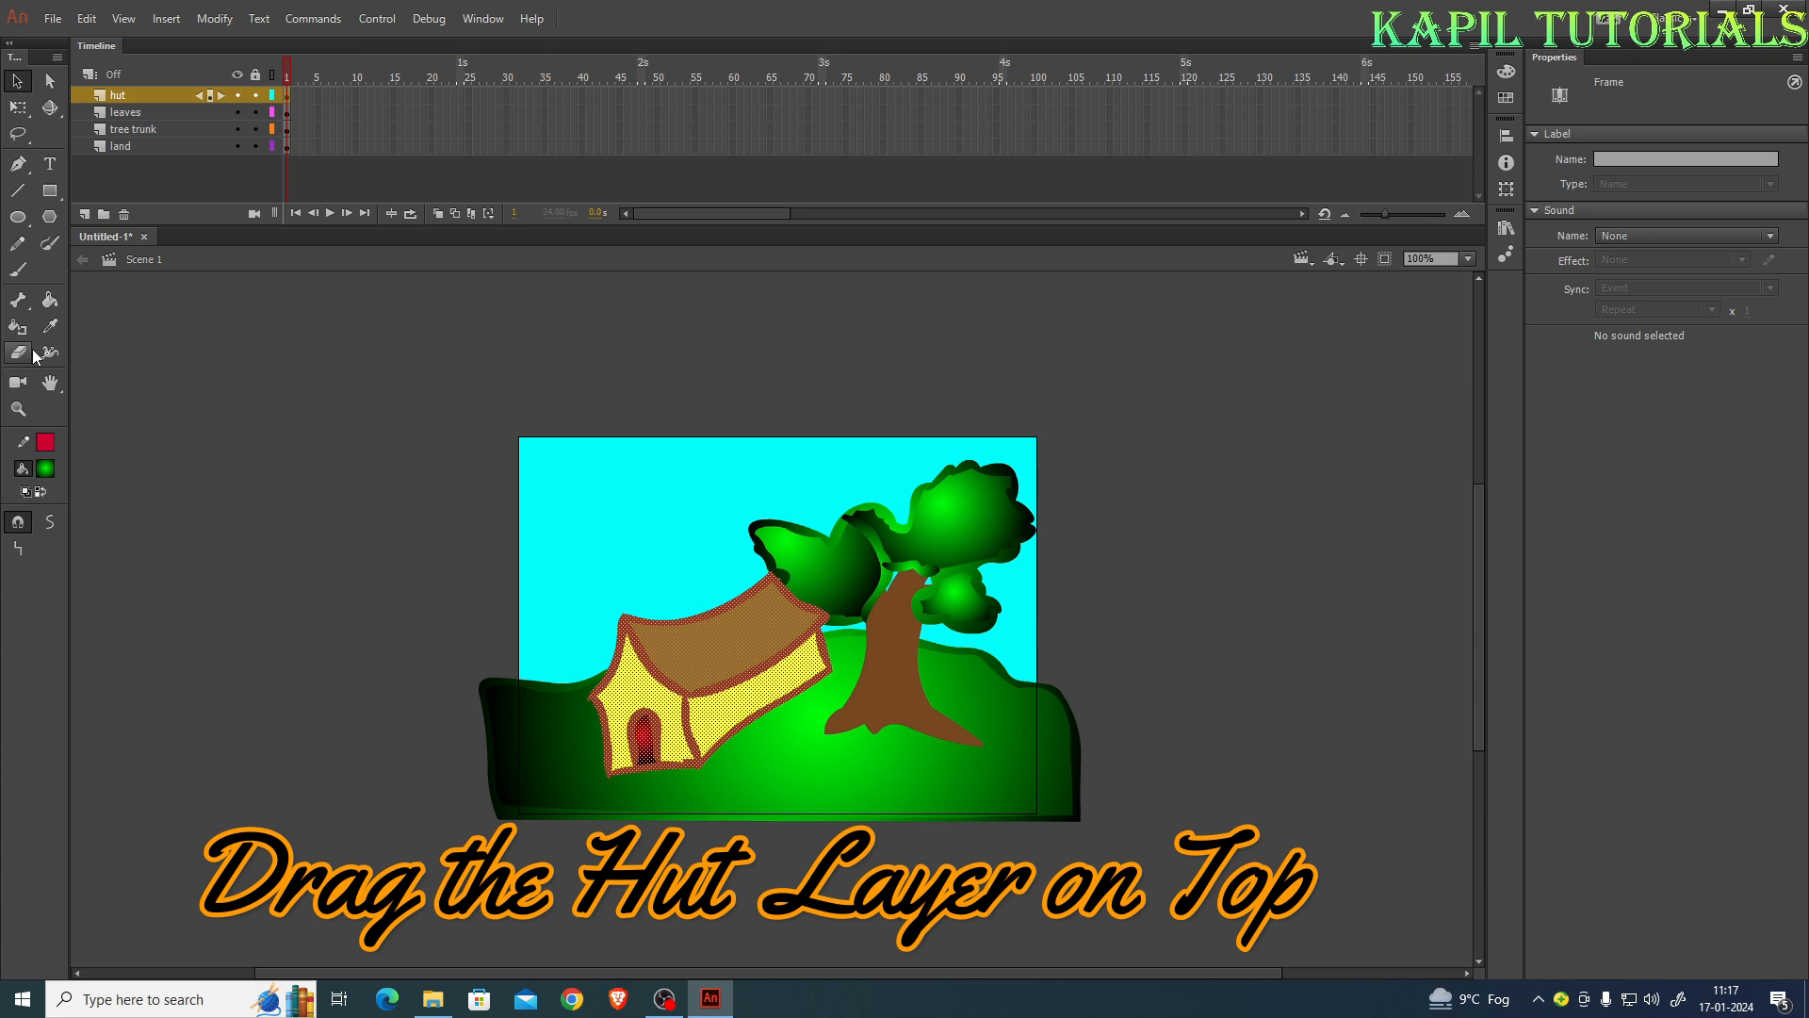
Select the leaves and tree trunk layers together and move the tree left so its trunk sits partly behind the hut
{"action": "left_click", "coordinate": [121, 113]}
{"action": "left_click", "coordinate": [120, 126], "text": "shift"}
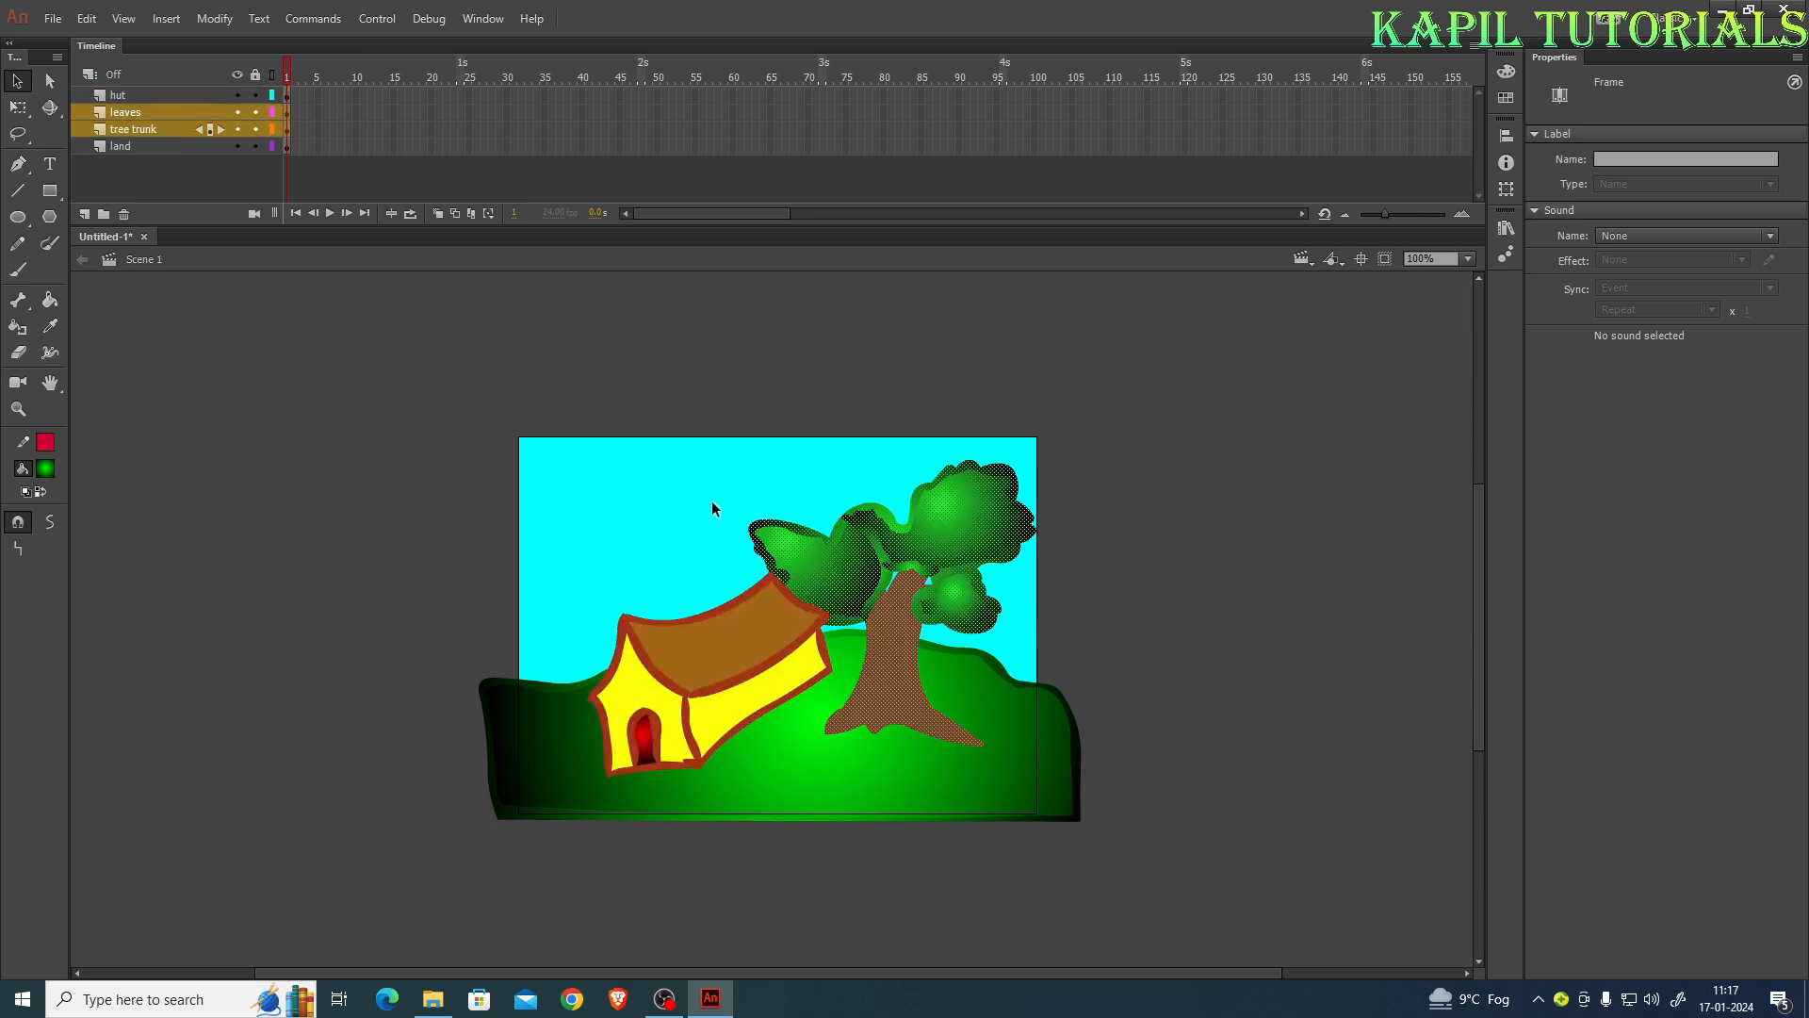
{"action": "left_click_drag", "start_coordinate": [897, 657], "coordinate": [815, 646]}
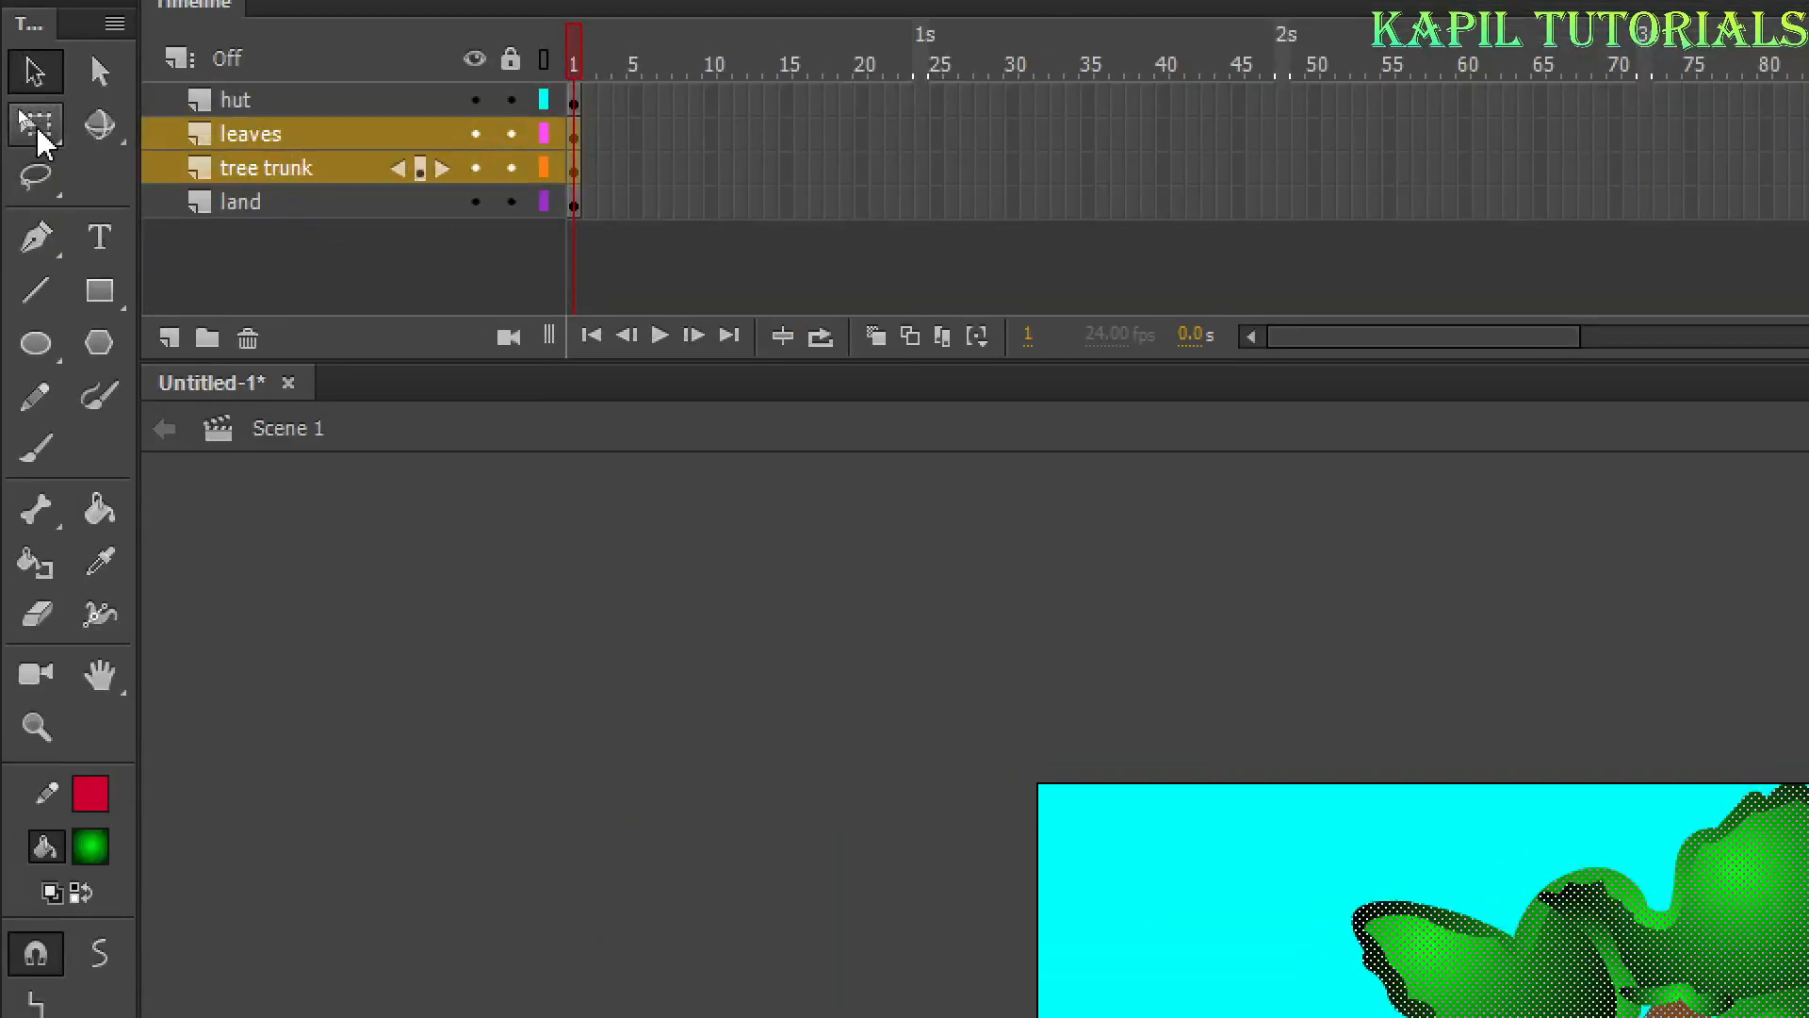
Scale the tree down with Free Transform to about 231 wide by 247 high and move it to about X 187, Y 26
{"action": "left_click", "coordinate": [36, 132]}
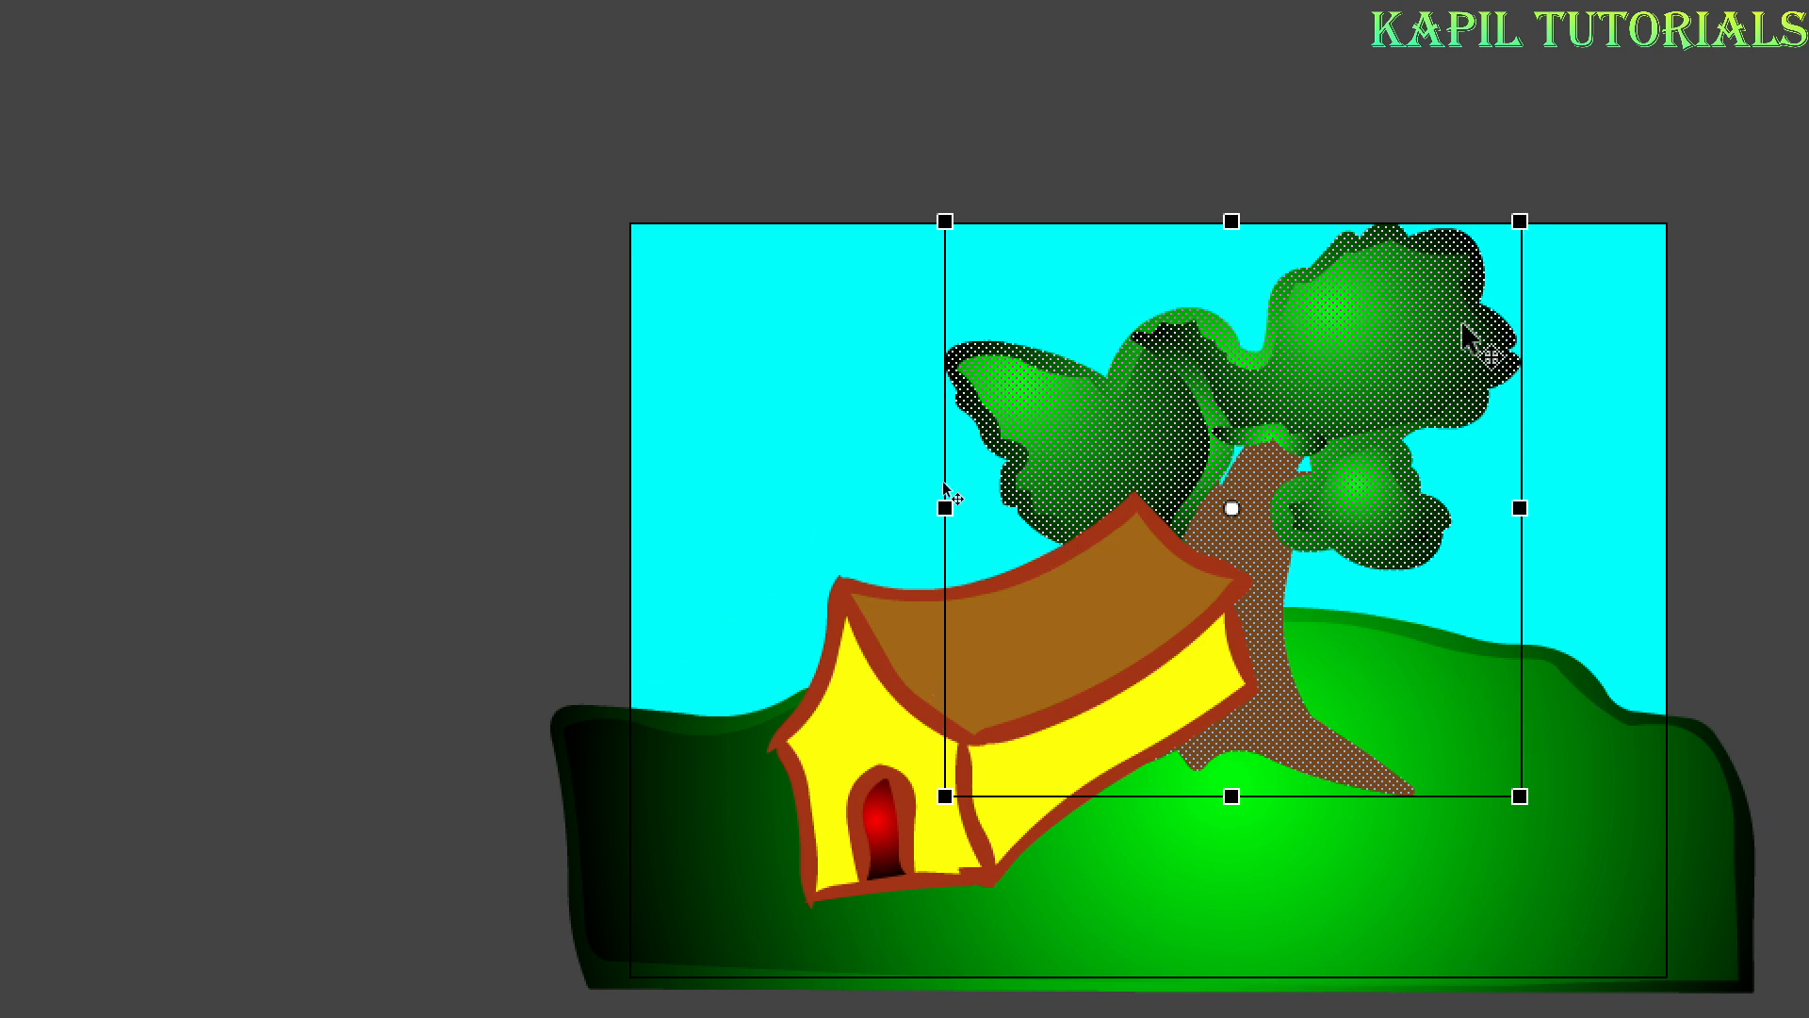
{"action": "left_click_drag", "start_coordinate": [1522, 219], "coordinate": [1454, 275]}
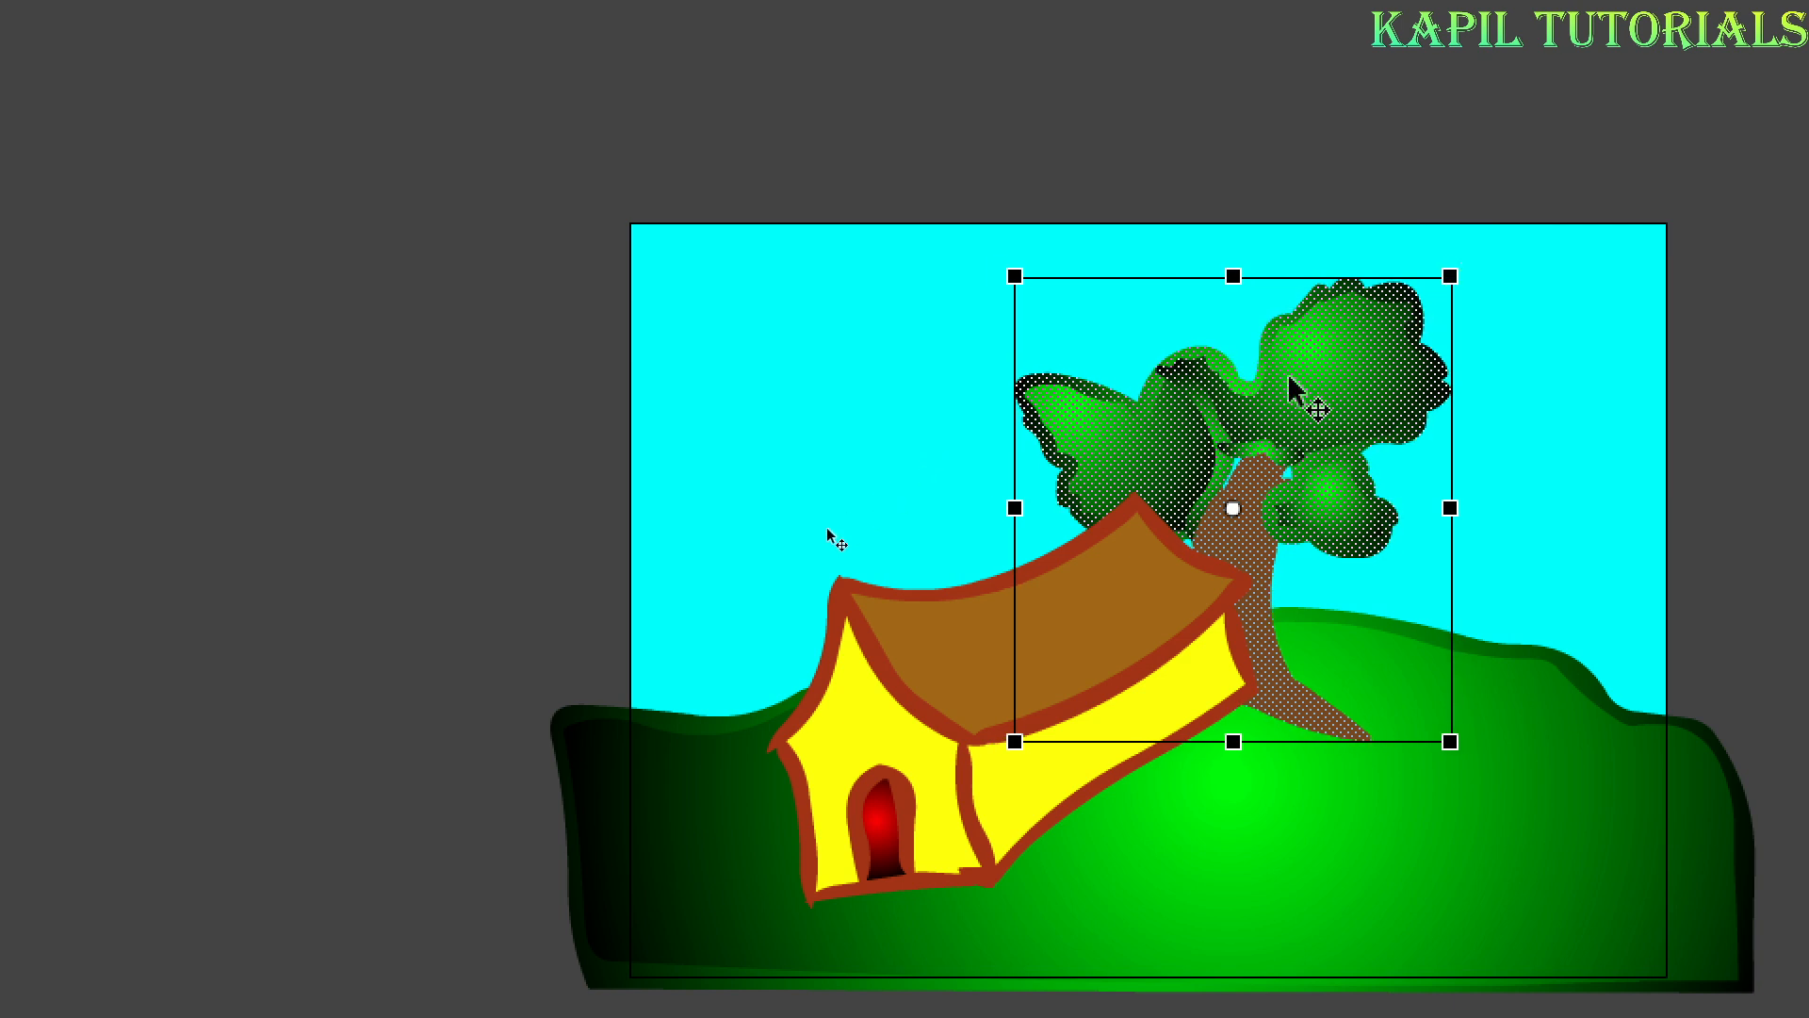
{"action": "left_click_drag", "start_coordinate": [1263, 415], "coordinate": [1240, 430]}
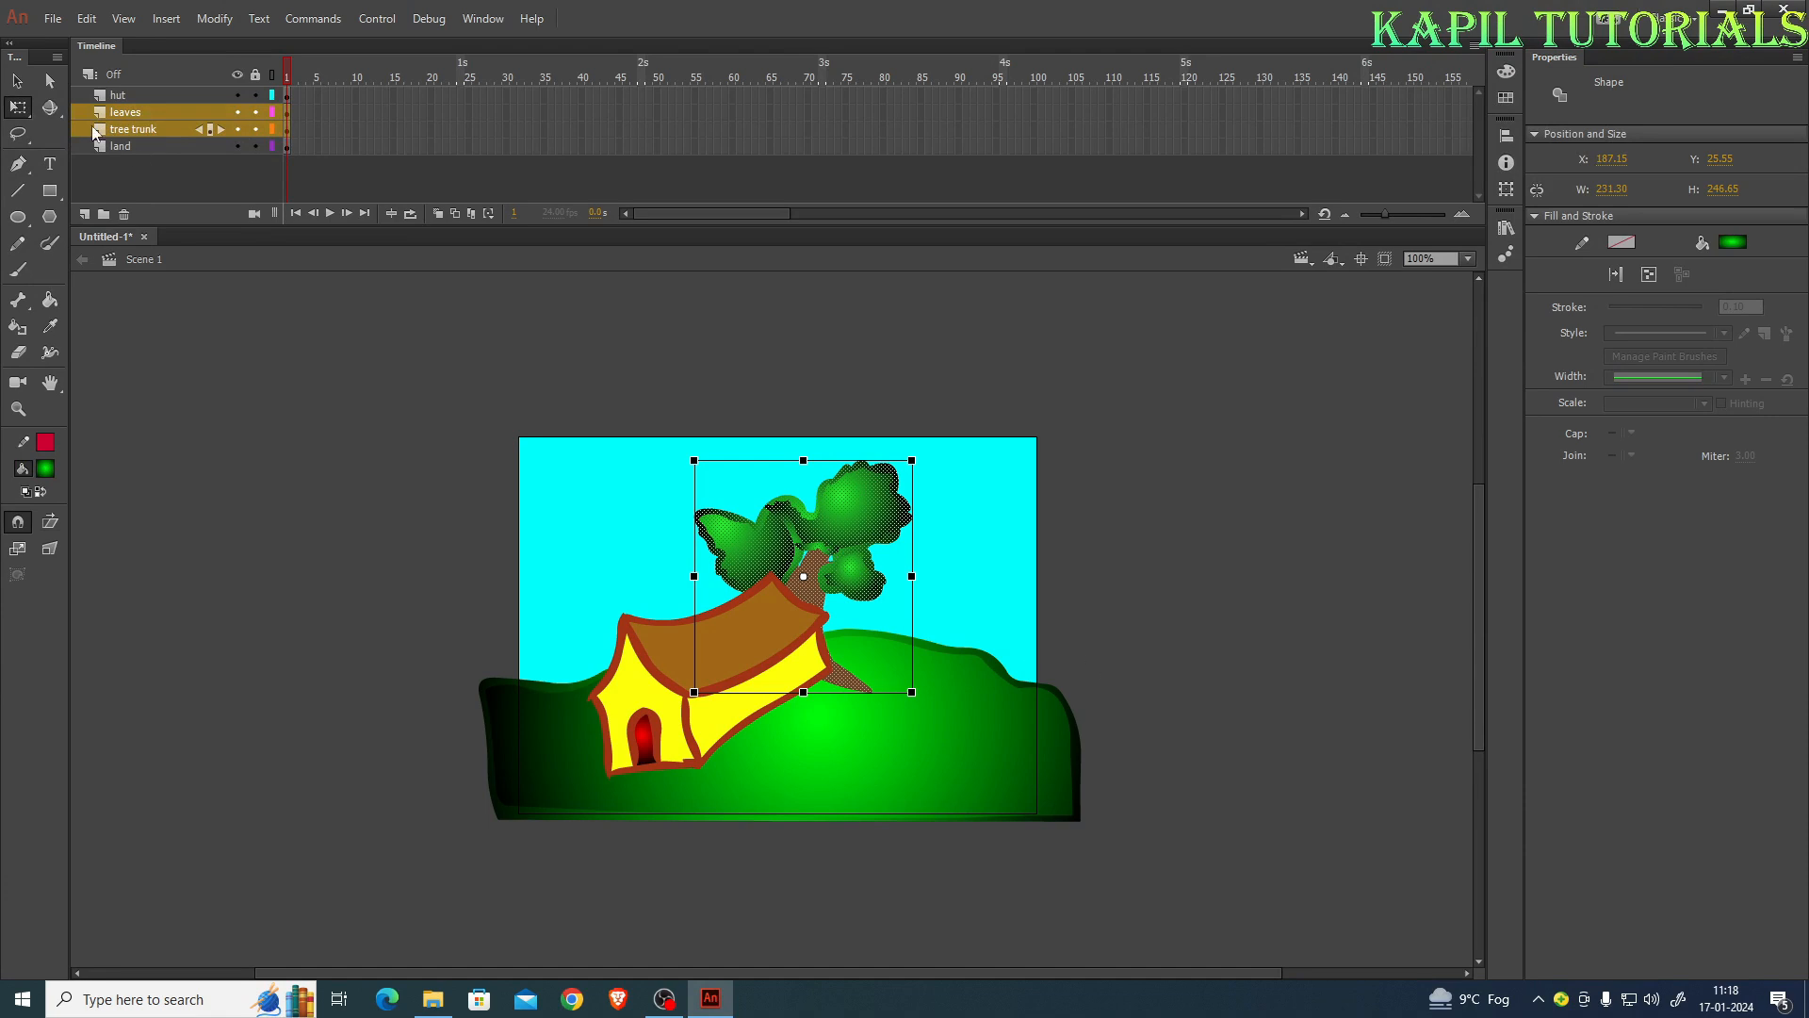
Return to the Selection tool, deselect the tree and test the movie to preview the scene
{"action": "left_click", "coordinate": [18, 81]}
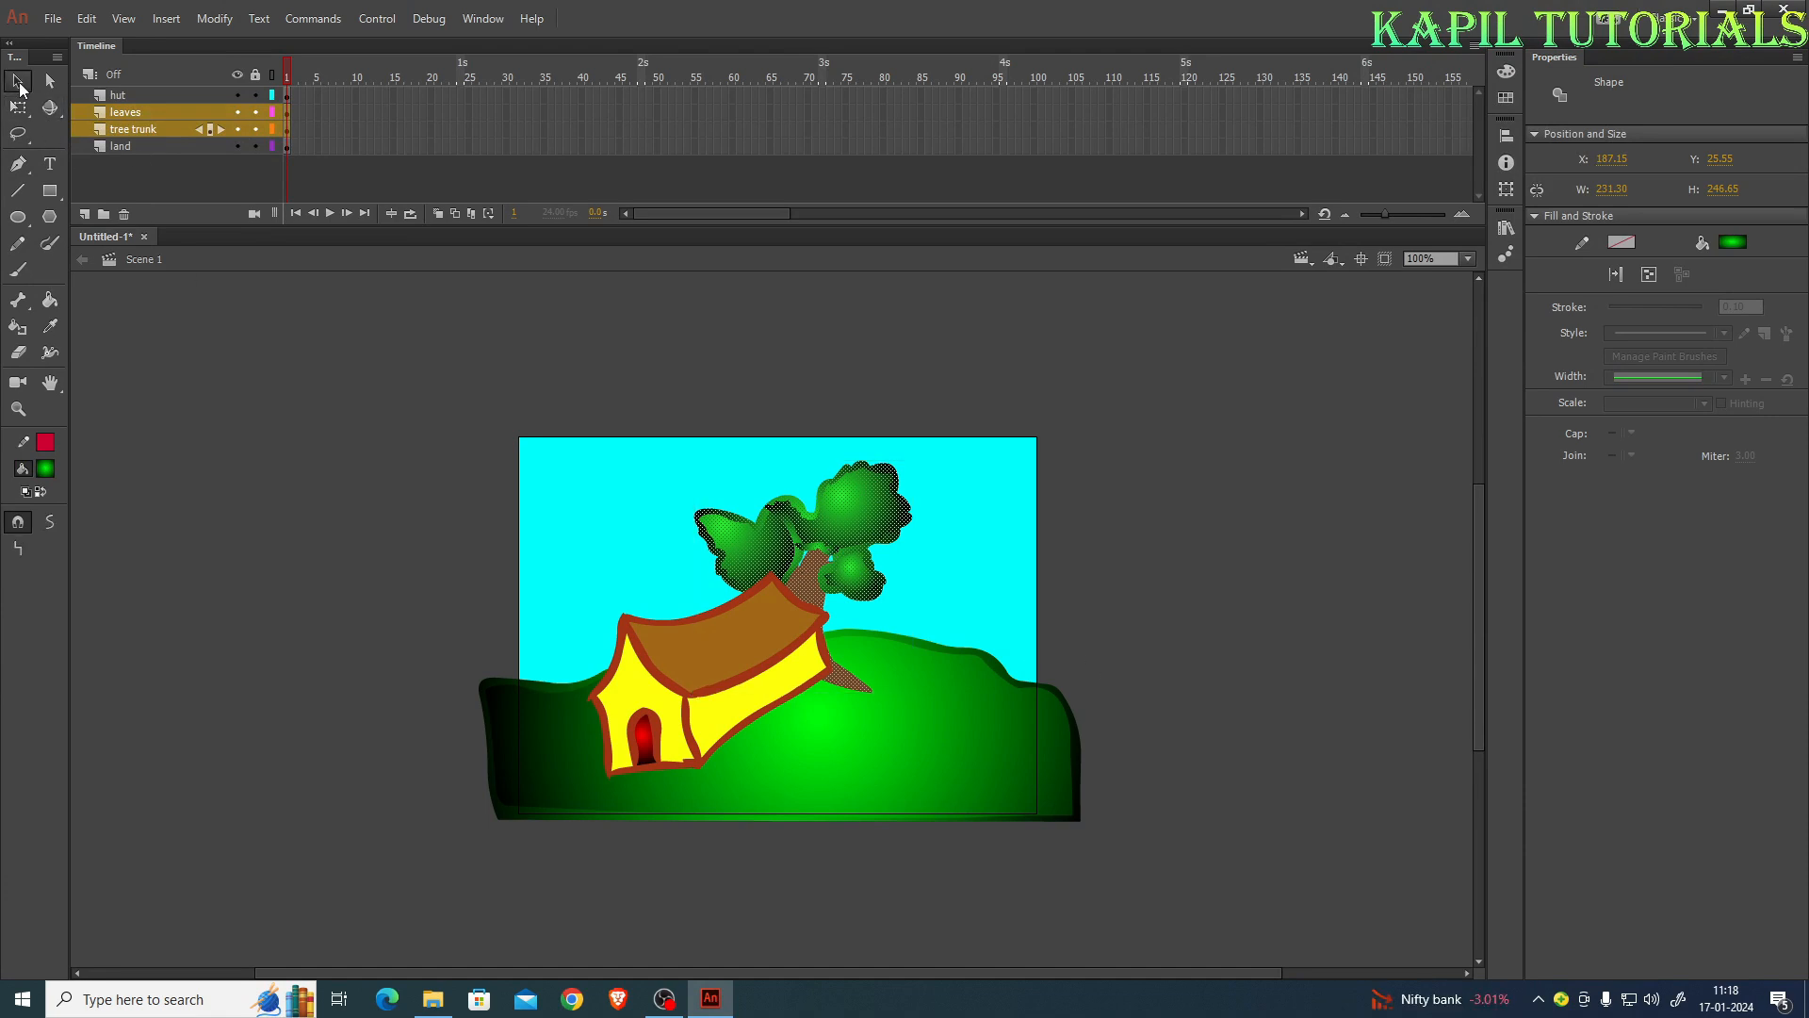
{"action": "left_click", "coordinate": [1124, 547]}
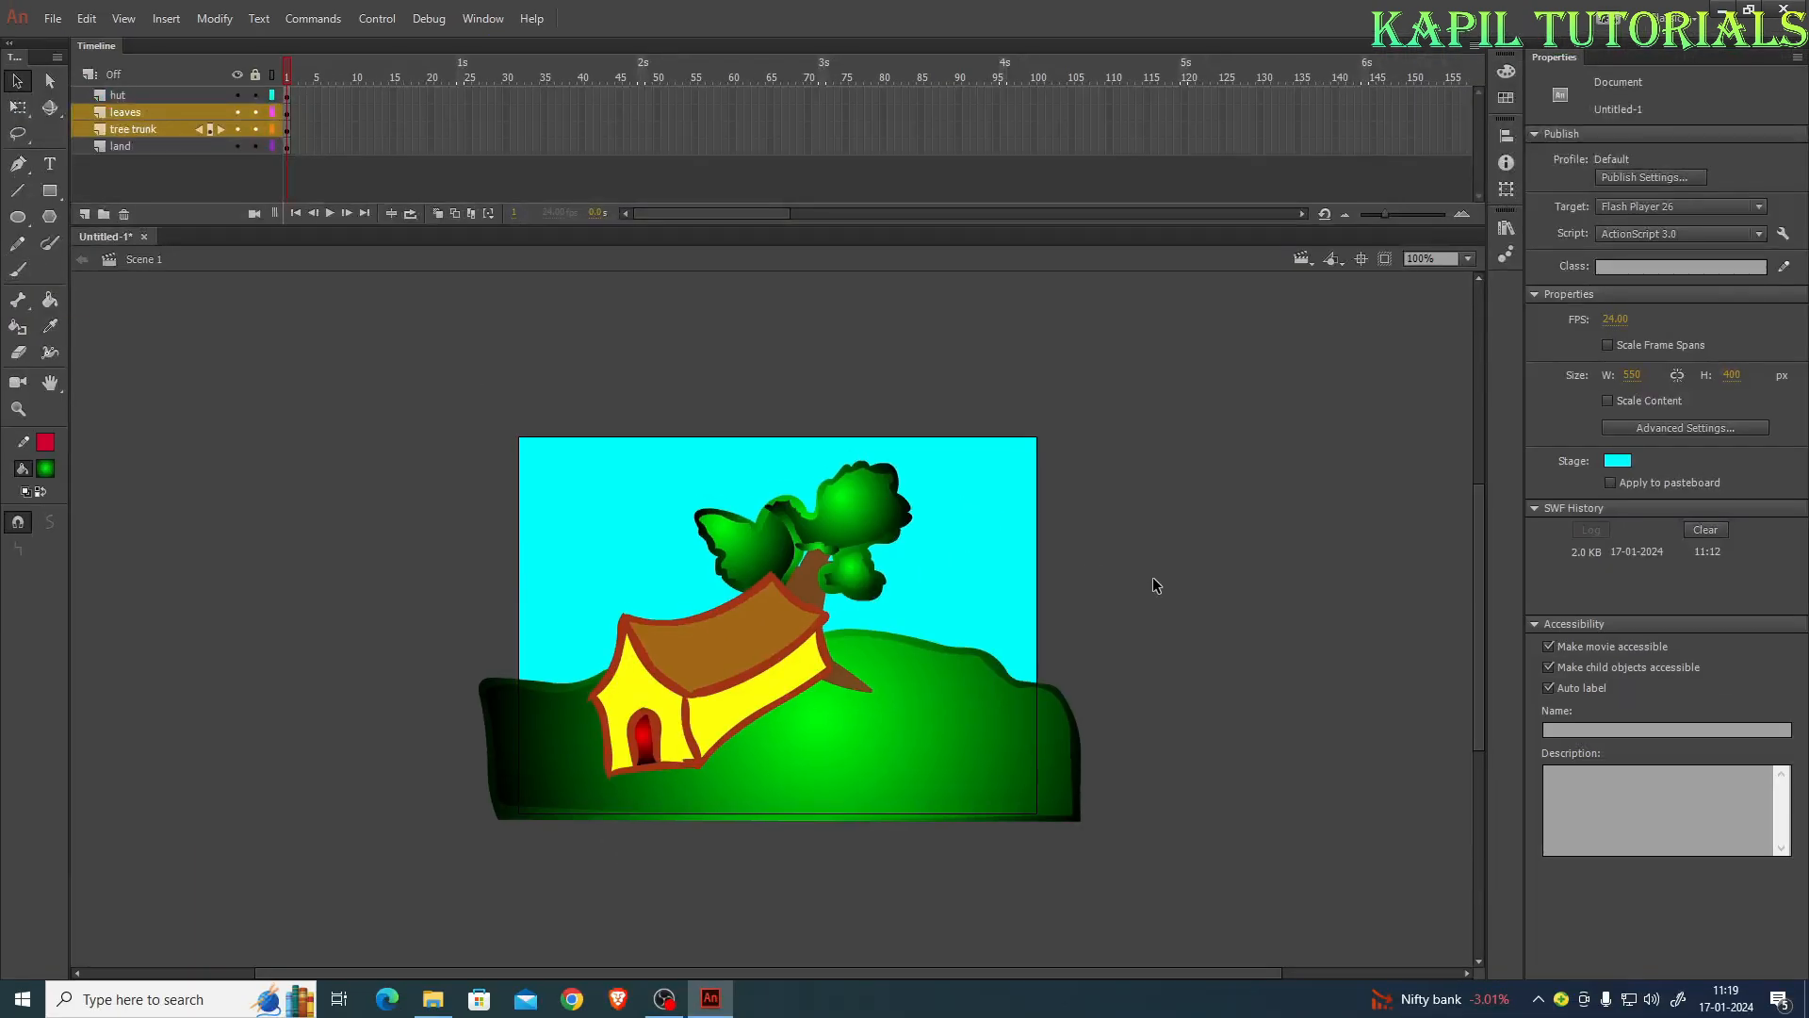
{"action": "key", "text": "ctrl+Return"}
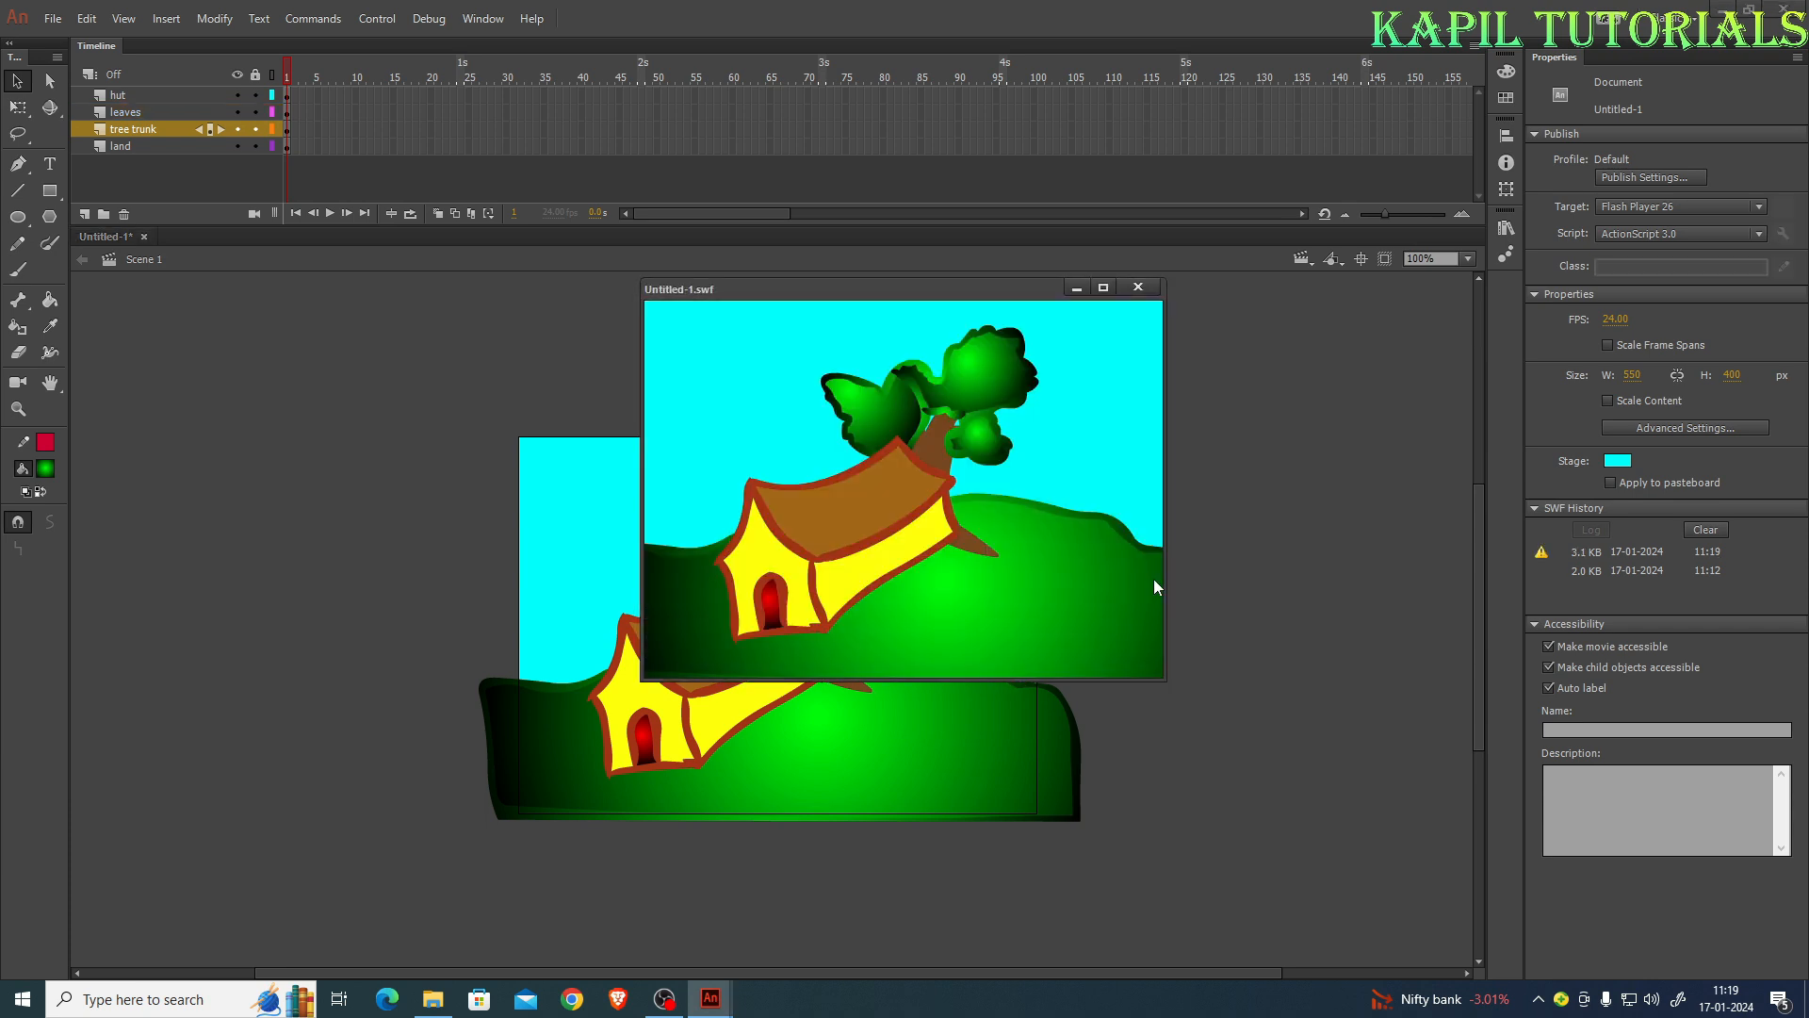